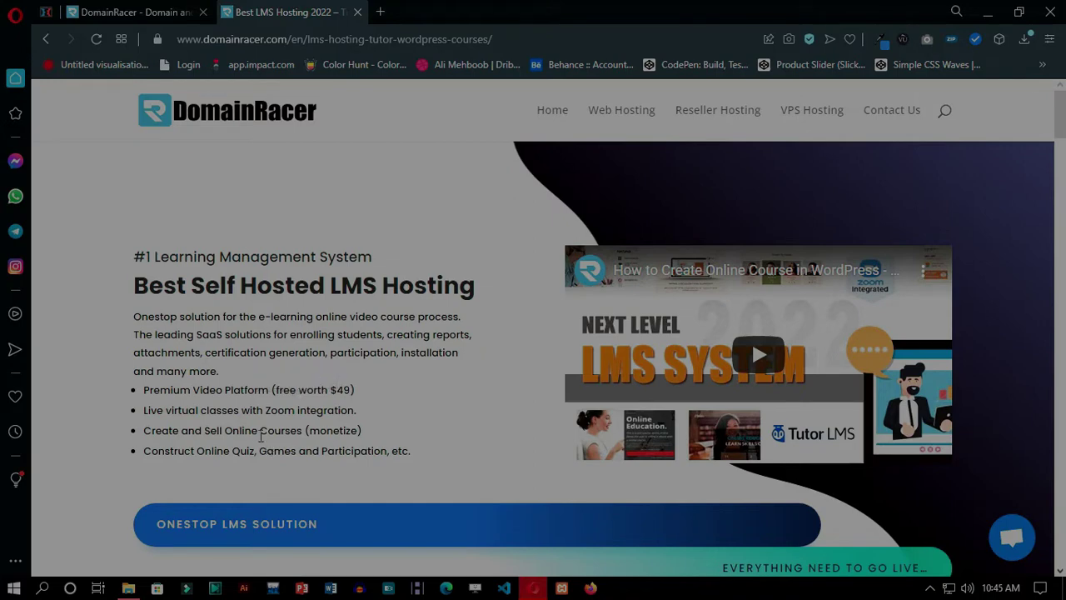
Step: Scroll down the DomainRacer LMS hosting page and read its heading
{"action": "scroll", "coordinate": [95, 369], "scroll_direction": "down", "scroll_amount": 4}
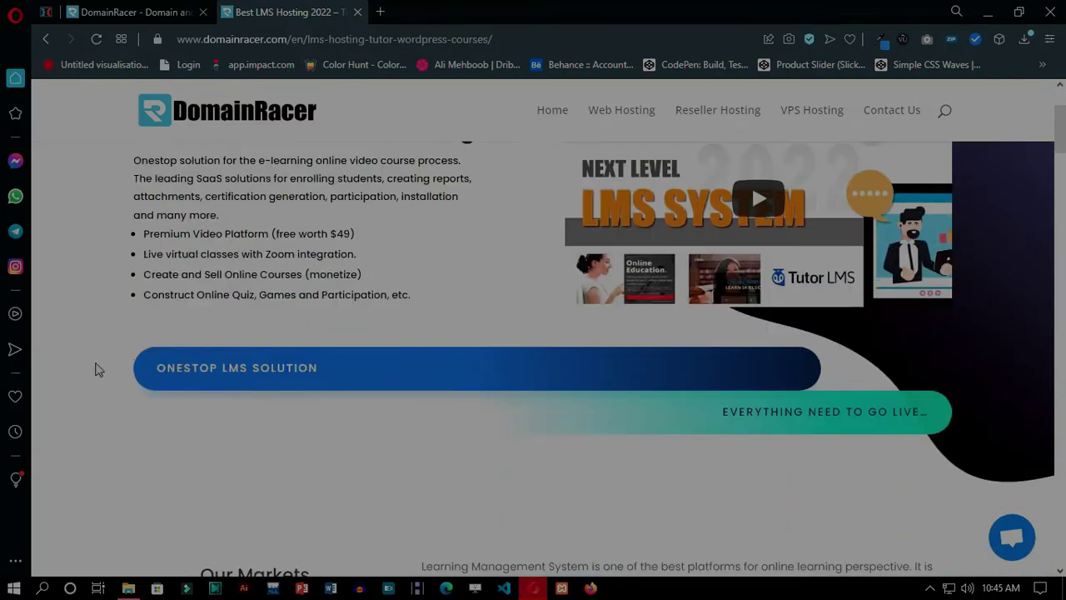
{"action": "scroll", "coordinate": [466, 381], "scroll_direction": "down", "scroll_amount": 6}
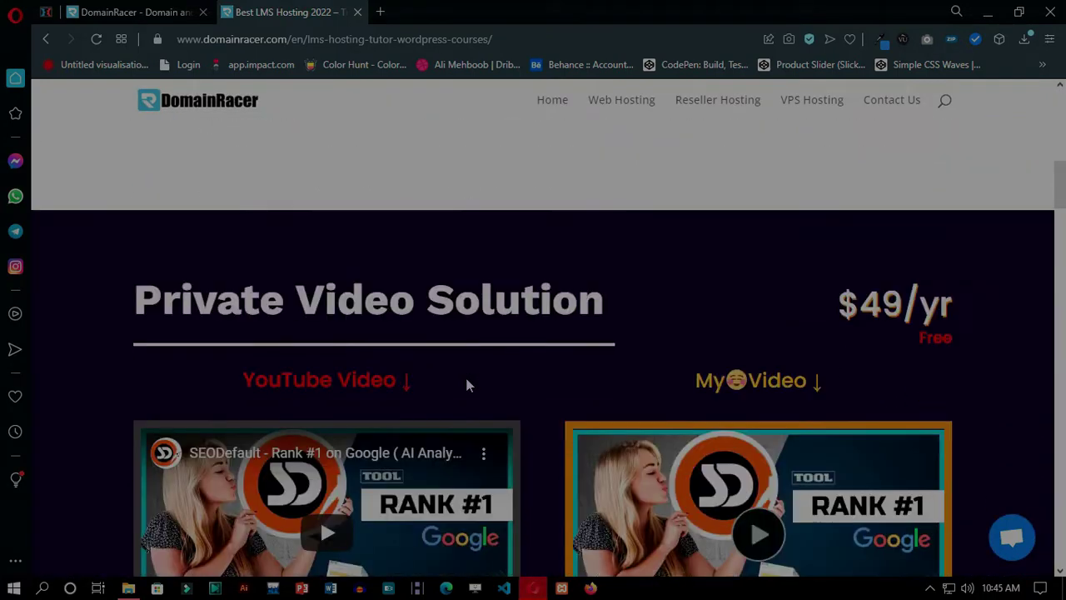
{"action": "scroll", "coordinate": [595, 348], "scroll_direction": "down", "scroll_amount": 2}
{"action": "scroll", "coordinate": [595, 347], "scroll_direction": "down", "scroll_amount": 1}
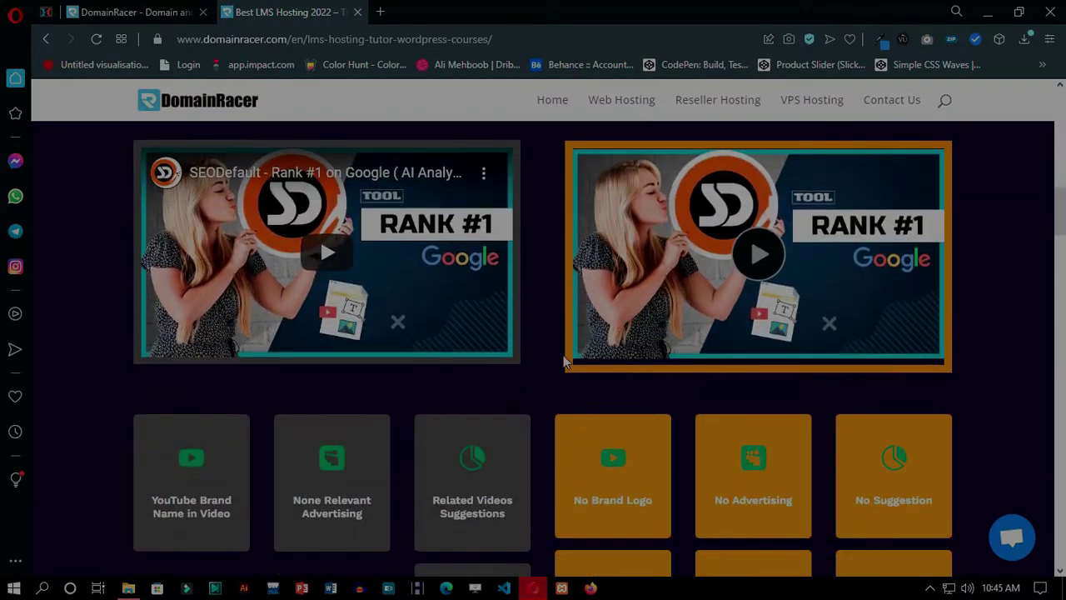
{"action": "scroll", "coordinate": [516, 335], "scroll_direction": "up", "scroll_amount": 2}
{"action": "scroll", "coordinate": [547, 334], "scroll_direction": "up", "scroll_amount": 1}
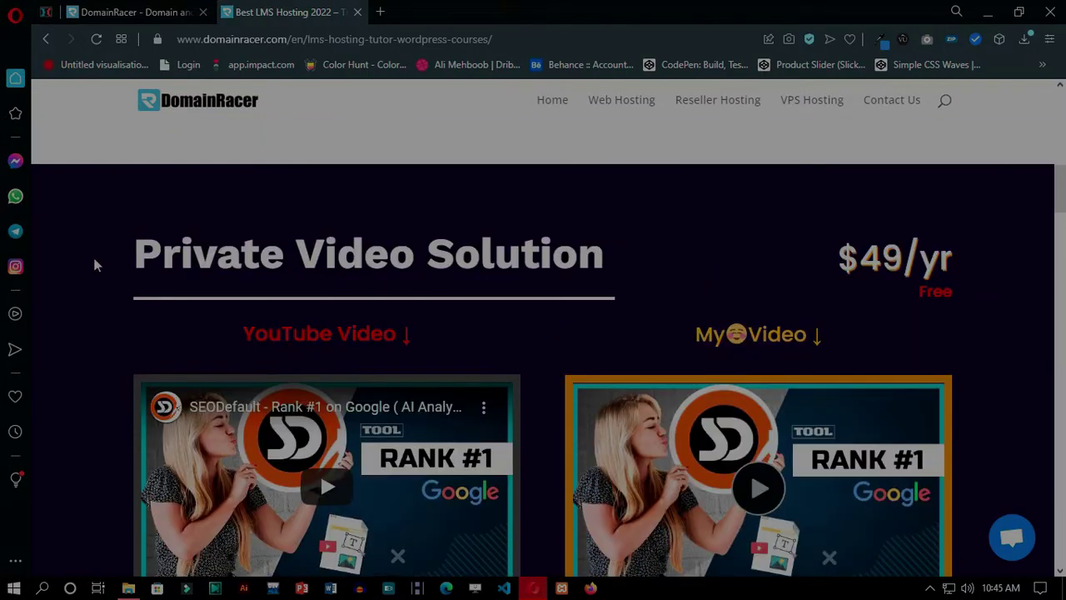
{"action": "left_click_drag", "start_coordinate": [95, 264], "coordinate": [565, 266]}
{"action": "left_click", "coordinate": [551, 308]}
Step: Scroll further and read the Others description and pricing in the comparison
{"action": "scroll", "coordinate": [565, 321], "scroll_direction": "down", "scroll_amount": 1}
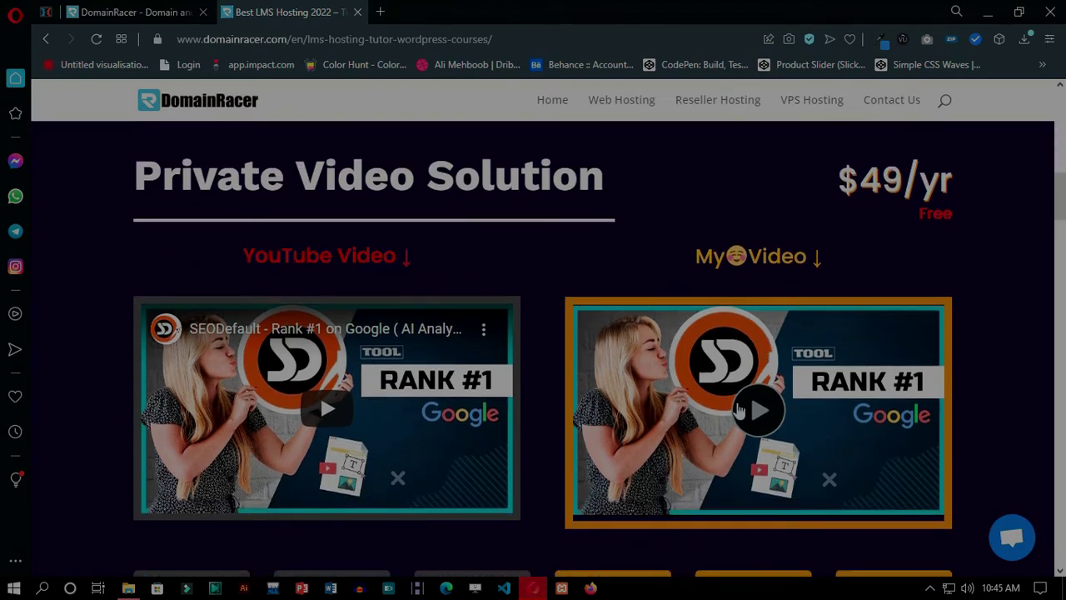
{"action": "scroll", "coordinate": [506, 357], "scroll_direction": "down", "scroll_amount": 6}
{"action": "scroll", "coordinate": [526, 357], "scroll_direction": "down", "scroll_amount": 8}
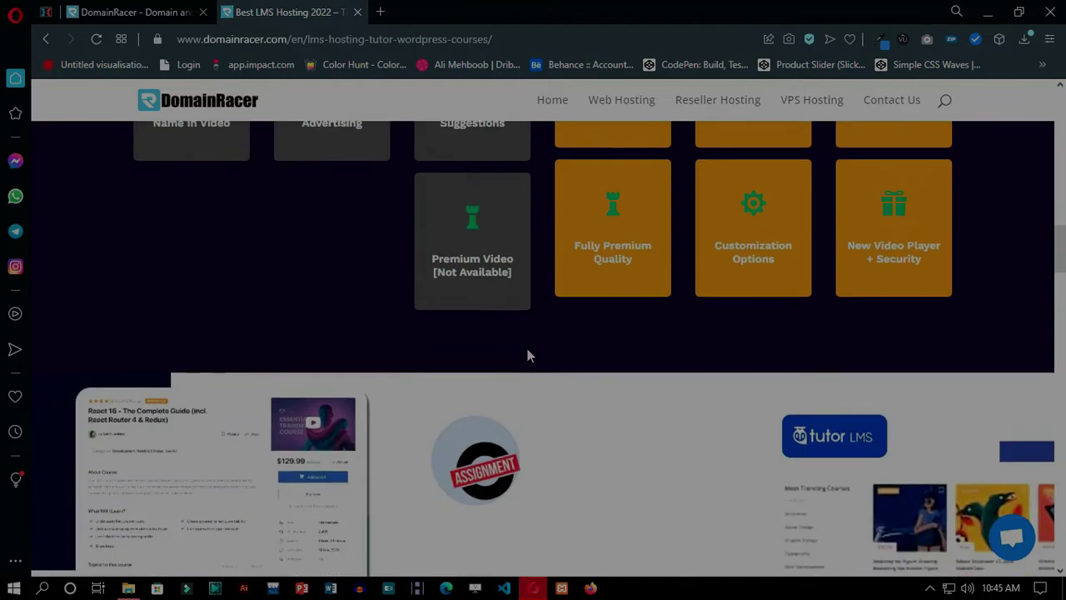
{"action": "scroll", "coordinate": [526, 356], "scroll_direction": "down", "scroll_amount": 10}
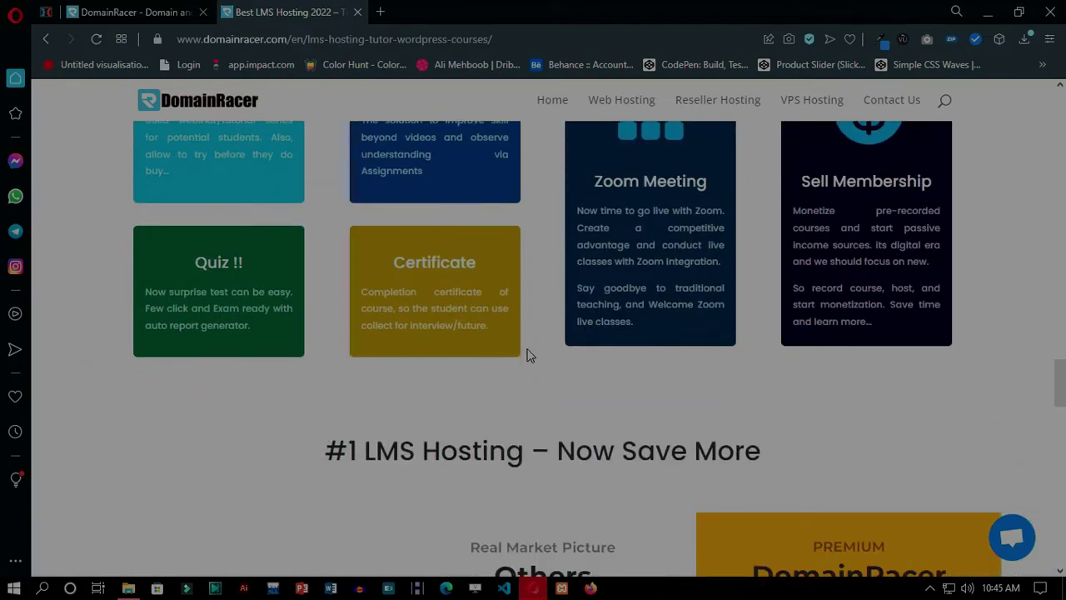
{"action": "scroll", "coordinate": [526, 354], "scroll_direction": "down", "scroll_amount": 1}
{"action": "scroll", "coordinate": [526, 352], "scroll_direction": "up", "scroll_amount": 3}
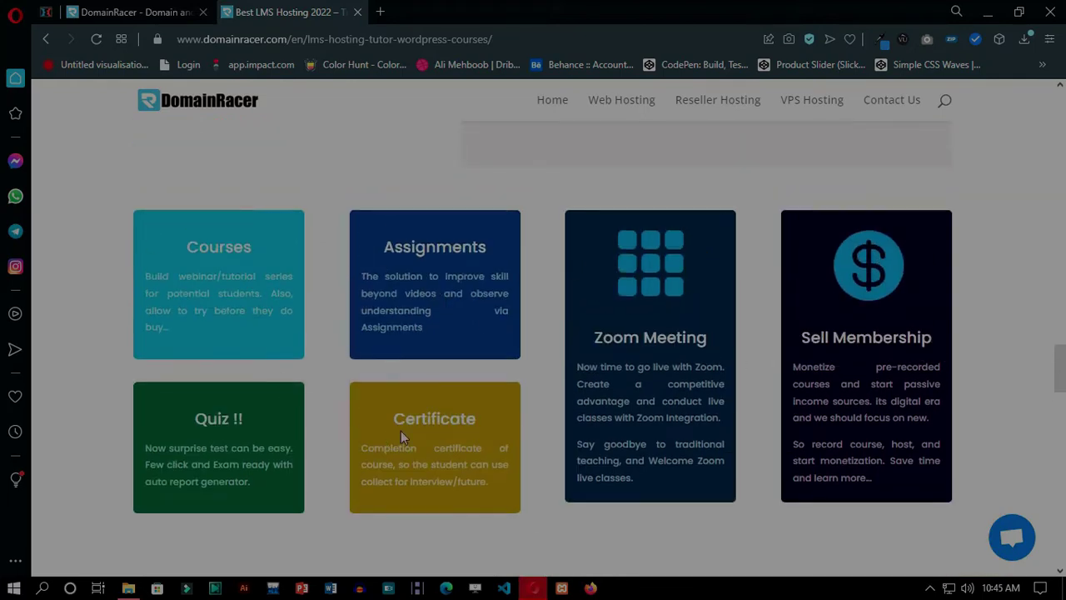
{"action": "scroll", "coordinate": [401, 431], "scroll_direction": "down", "scroll_amount": 8}
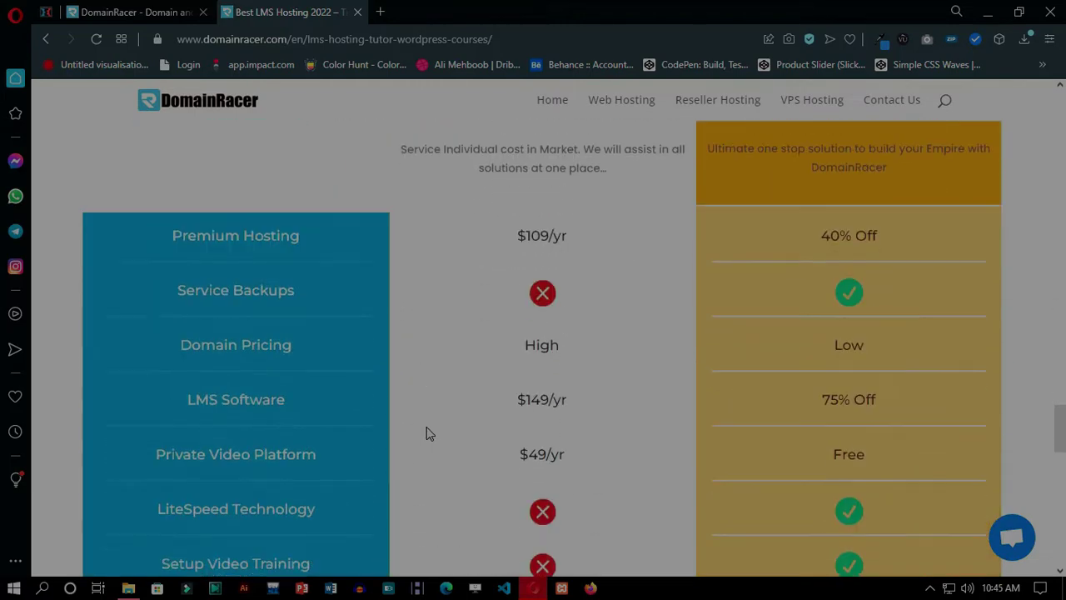
{"action": "scroll", "coordinate": [427, 431], "scroll_direction": "up", "scroll_amount": 1}
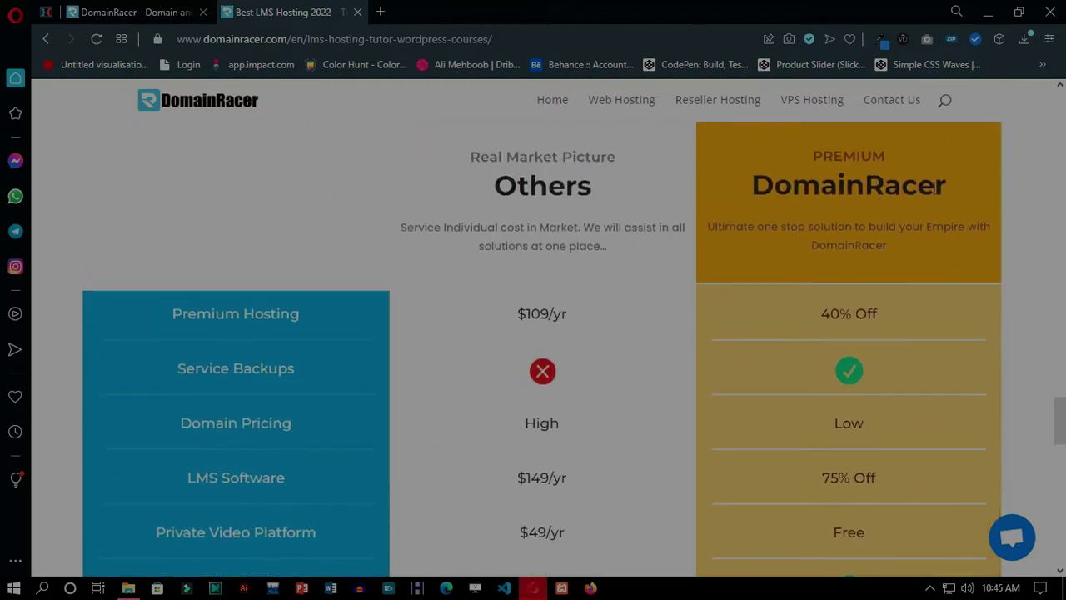
{"action": "left_click_drag", "start_coordinate": [830, 192], "coordinate": [576, 202]}
{"action": "left_click", "coordinate": [523, 197]}
{"action": "left_click", "coordinate": [583, 324]}
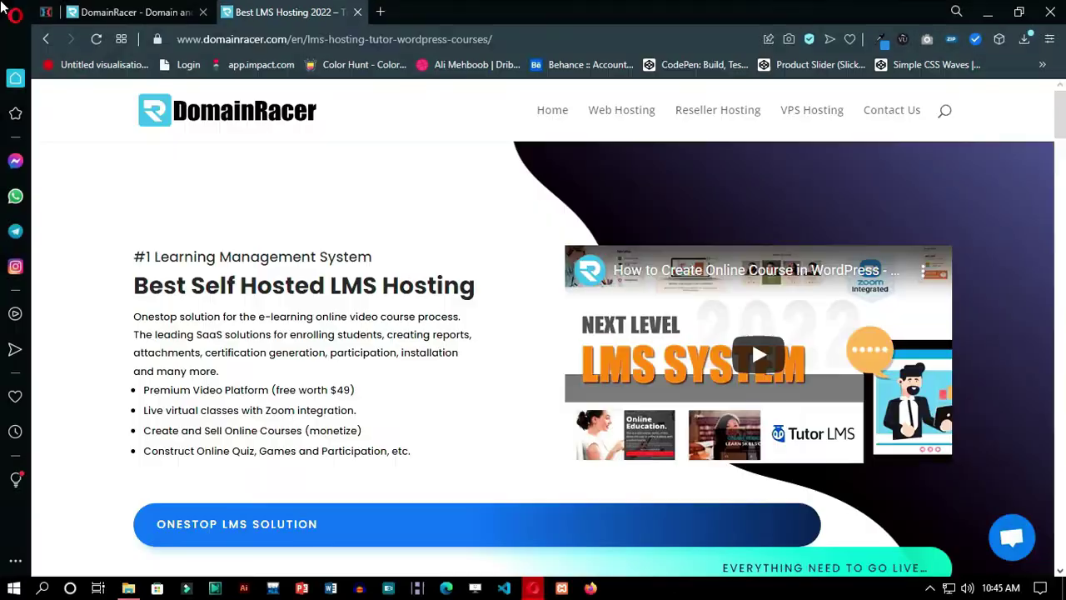
Step: Review the Best Self Hosted LMS Hosting headline, Premium Video Platform and Zoom integration bullets
{"action": "left_click_drag", "start_coordinate": [480, 286], "coordinate": [162, 288]}
{"action": "left_click", "coordinate": [232, 398]}
{"action": "left_click_drag", "start_coordinate": [344, 394], "coordinate": [143, 390]}
{"action": "left_click", "coordinate": [340, 411]}
{"action": "left_click_drag", "start_coordinate": [351, 410], "coordinate": [240, 410]}
{"action": "left_click", "coordinate": [269, 445]}
{"action": "scroll", "coordinate": [414, 412], "scroll_direction": "down", "scroll_amount": 10}
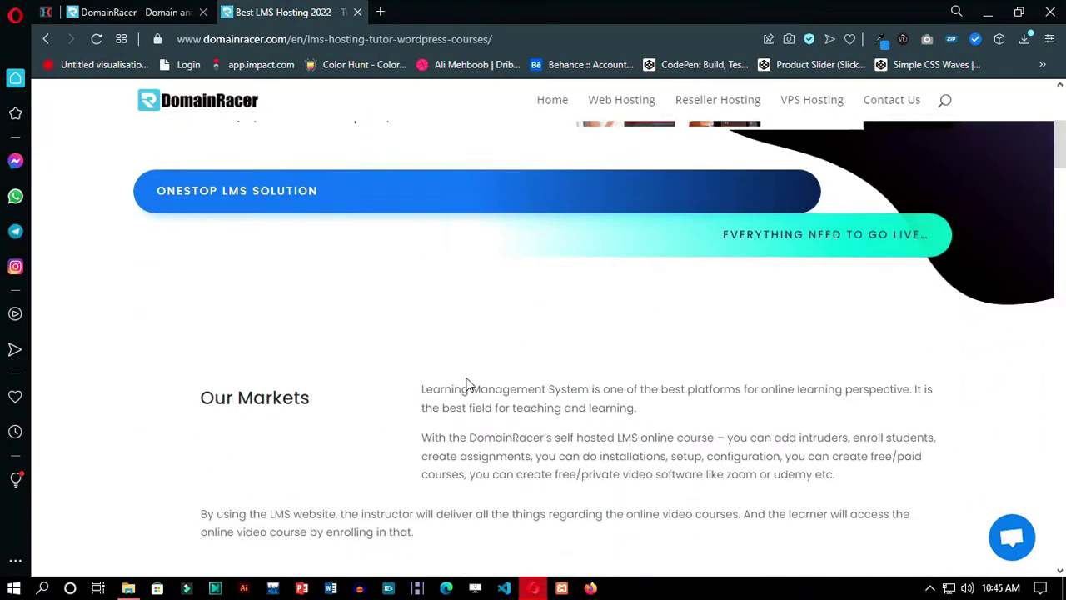
{"action": "scroll", "coordinate": [575, 350], "scroll_direction": "up", "scroll_amount": 2}
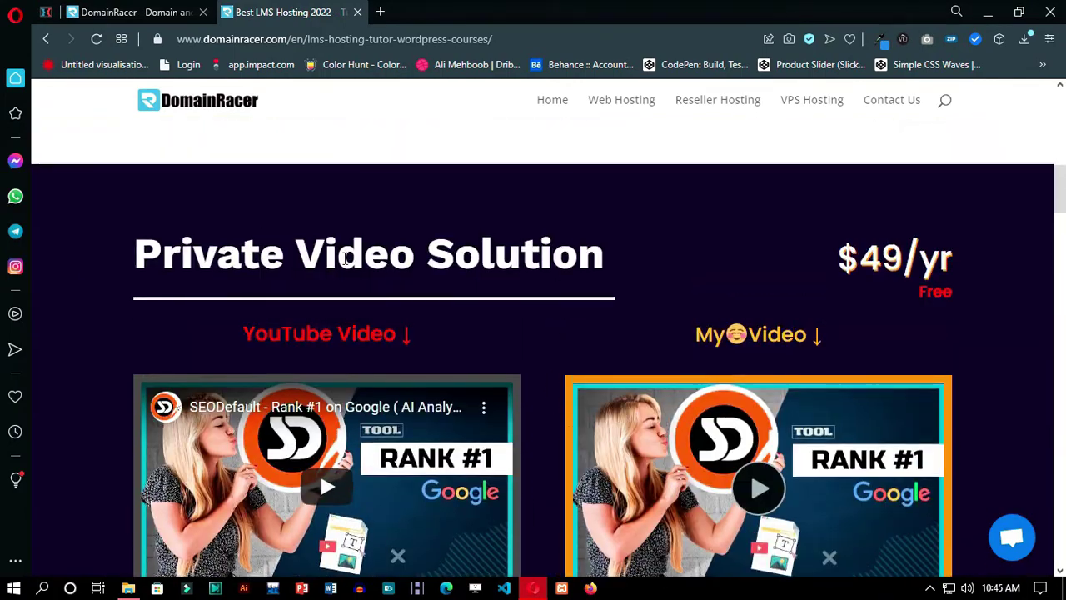
{"action": "left_click_drag", "start_coordinate": [135, 254], "coordinate": [554, 258]}
{"action": "left_click", "coordinate": [508, 333]}
Step: Compare Others with DomainRacer: $109/yr versus 40% Off, $149/yr versus 75% Off; open a new tab
{"action": "scroll", "coordinate": [567, 316], "scroll_direction": "down", "scroll_amount": 1}
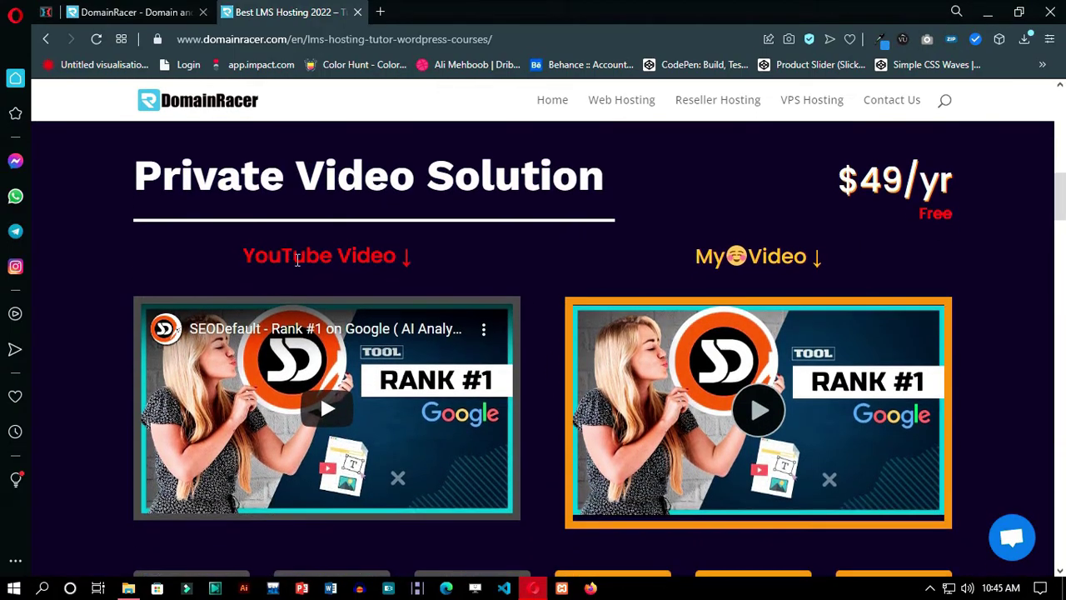
{"action": "scroll", "coordinate": [493, 356], "scroll_direction": "down", "scroll_amount": 1}
{"action": "scroll", "coordinate": [526, 354], "scroll_direction": "down", "scroll_amount": 15}
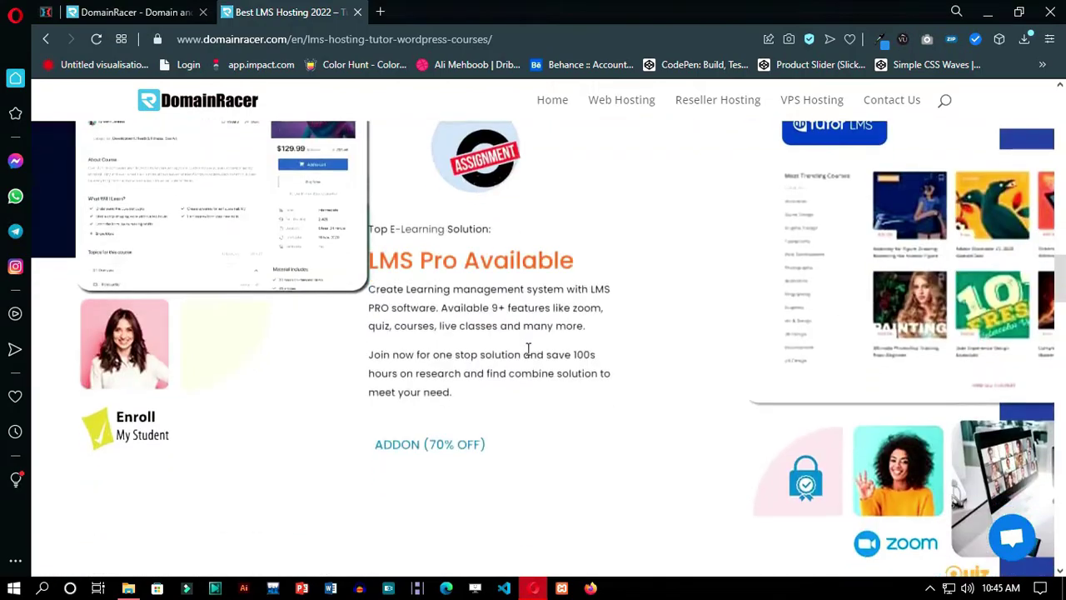
{"action": "scroll", "coordinate": [526, 355], "scroll_direction": "down", "scroll_amount": 2}
{"action": "scroll", "coordinate": [391, 271], "scroll_direction": "up", "scroll_amount": 2}
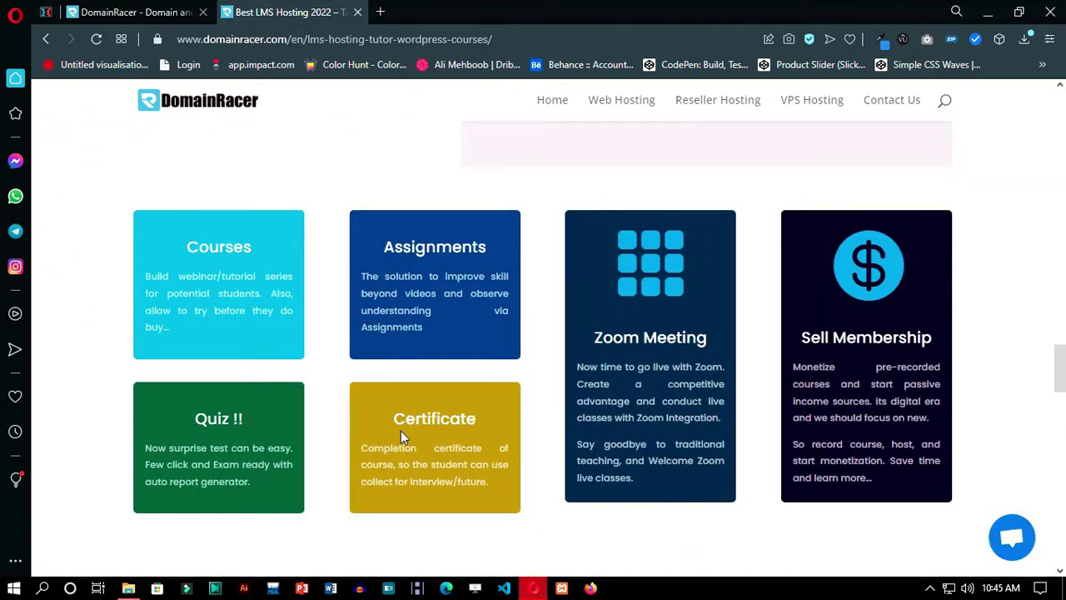
{"action": "scroll", "coordinate": [401, 431], "scroll_direction": "down", "scroll_amount": 6}
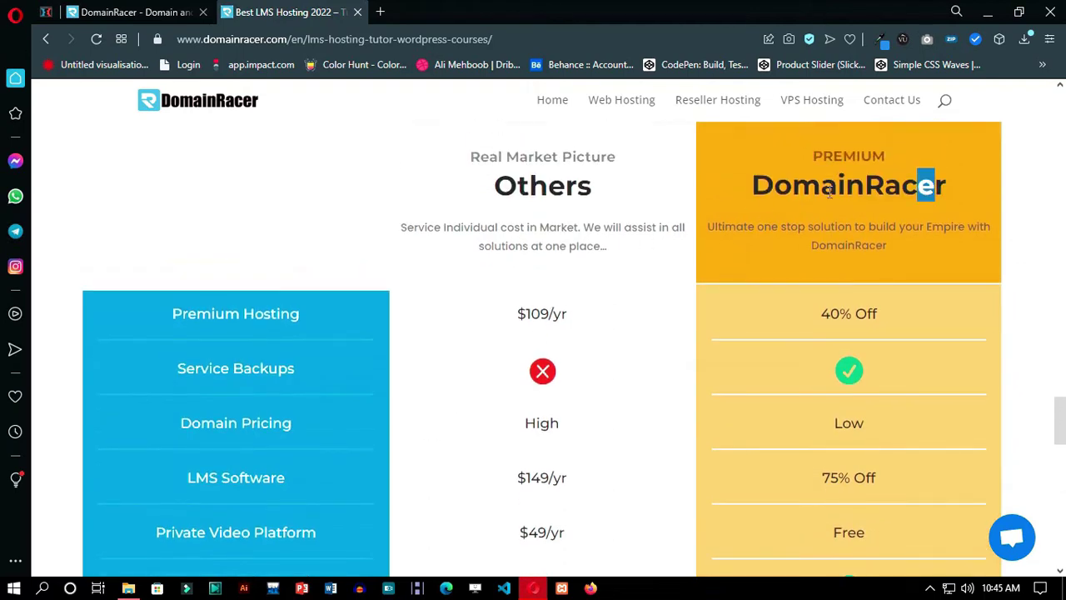
{"action": "left_click_drag", "start_coordinate": [831, 191], "coordinate": [588, 219]}
{"action": "left_click", "coordinate": [450, 338]}
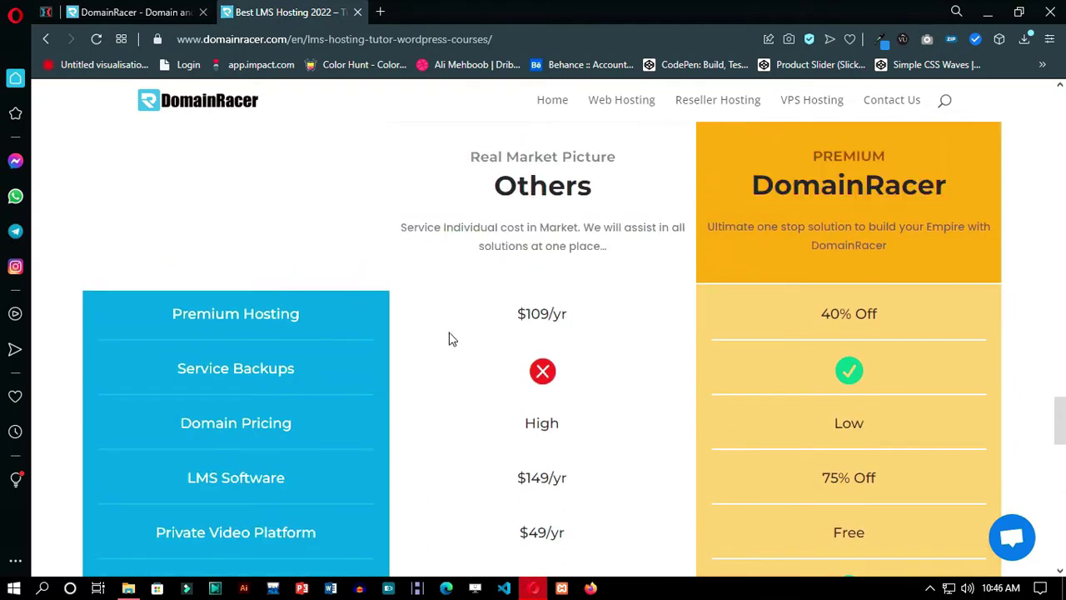
{"action": "left_click_drag", "start_coordinate": [823, 315], "coordinate": [878, 314]}
{"action": "double_click", "coordinate": [830, 314]}
{"action": "scroll", "coordinate": [513, 384], "scroll_direction": "down", "scroll_amount": 2}
{"action": "scroll", "coordinate": [744, 324], "scroll_direction": "down", "scroll_amount": 1}
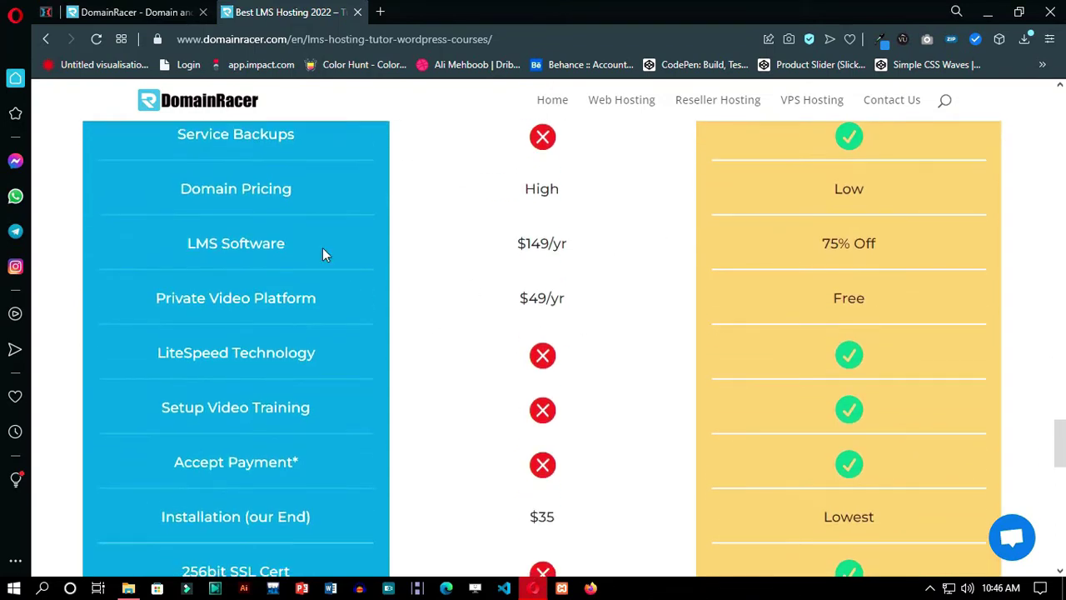
{"action": "left_click", "coordinate": [565, 247]}
{"action": "scroll", "coordinate": [498, 205], "scroll_direction": "down", "scroll_amount": 6}
{"action": "scroll", "coordinate": [498, 205], "scroll_direction": "up", "scroll_amount": 3}
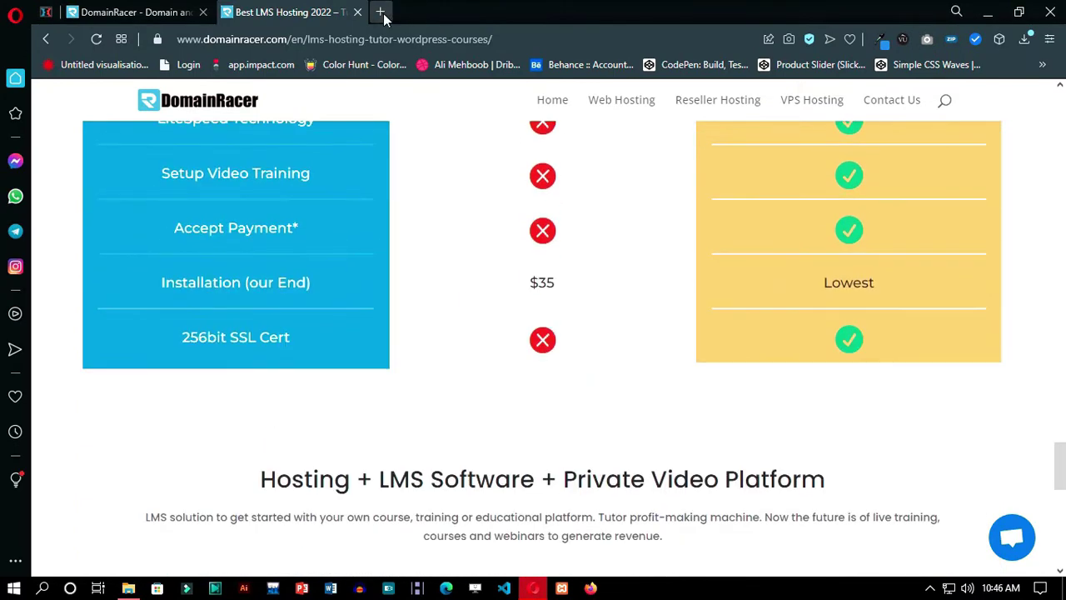
{"action": "left_click", "coordinate": [380, 12]}
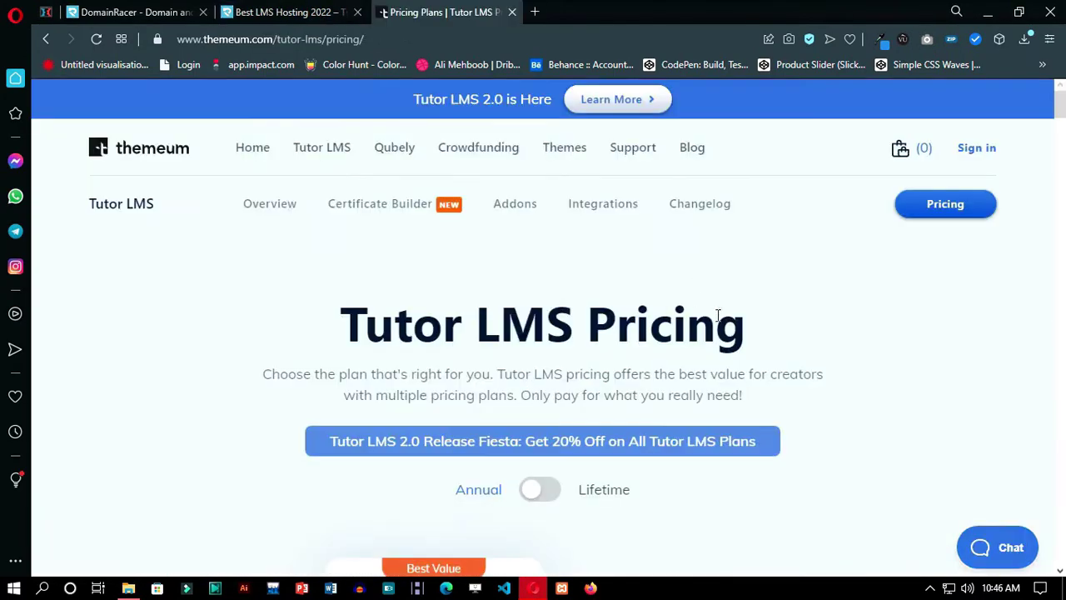
Step: Review the Tutor LMS plan prices, including $119.20, and close the chat panel
{"action": "left_click_drag", "start_coordinate": [718, 315], "coordinate": [339, 334]}
{"action": "scroll", "coordinate": [464, 358], "scroll_direction": "down", "scroll_amount": 4}
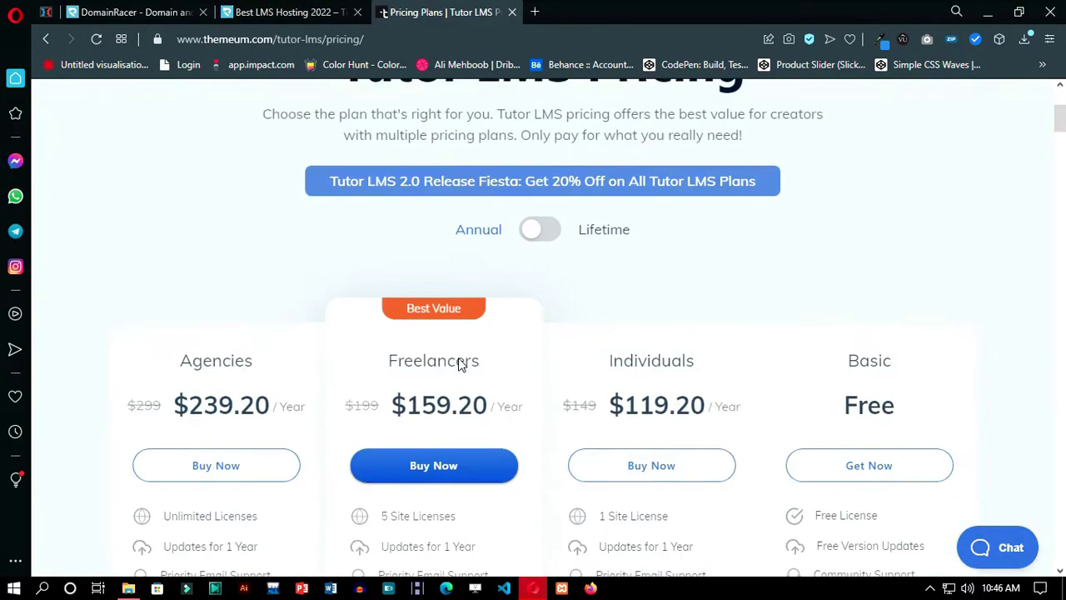
{"action": "left_click_drag", "start_coordinate": [714, 359], "coordinate": [590, 359]}
{"action": "left_click", "coordinate": [641, 392]}
{"action": "scroll", "coordinate": [657, 358], "scroll_direction": "down", "scroll_amount": 10}
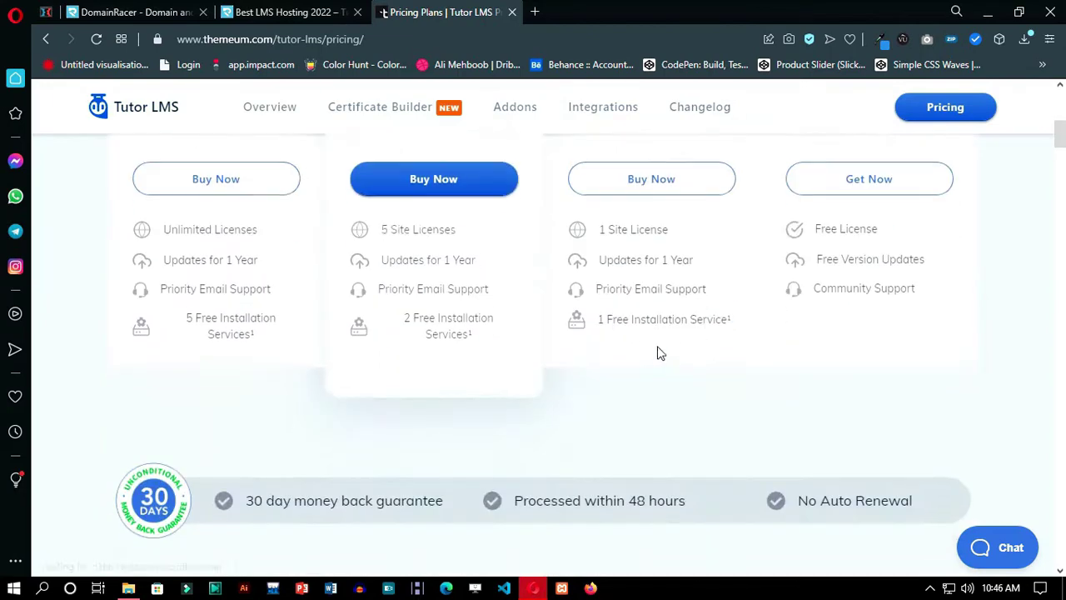
{"action": "left_click", "coordinate": [995, 543]}
Step: Scroll through the Tutor LMS feature comparison, then return to the DomainRacer LMS hosting page
{"action": "scroll", "coordinate": [844, 392], "scroll_direction": "down", "scroll_amount": 6}
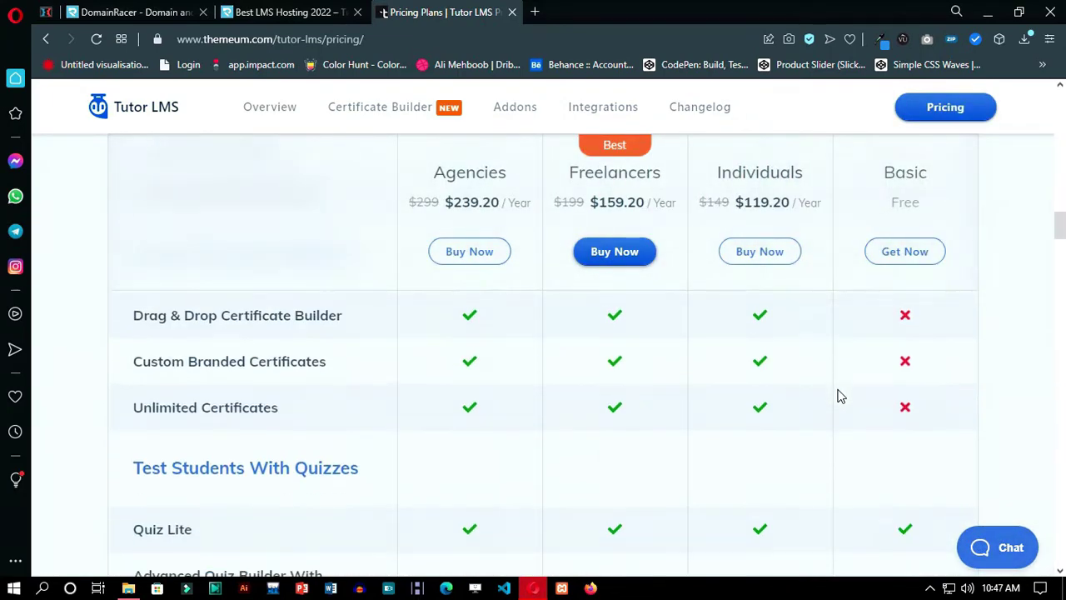
{"action": "scroll", "coordinate": [885, 423], "scroll_direction": "down", "scroll_amount": 8}
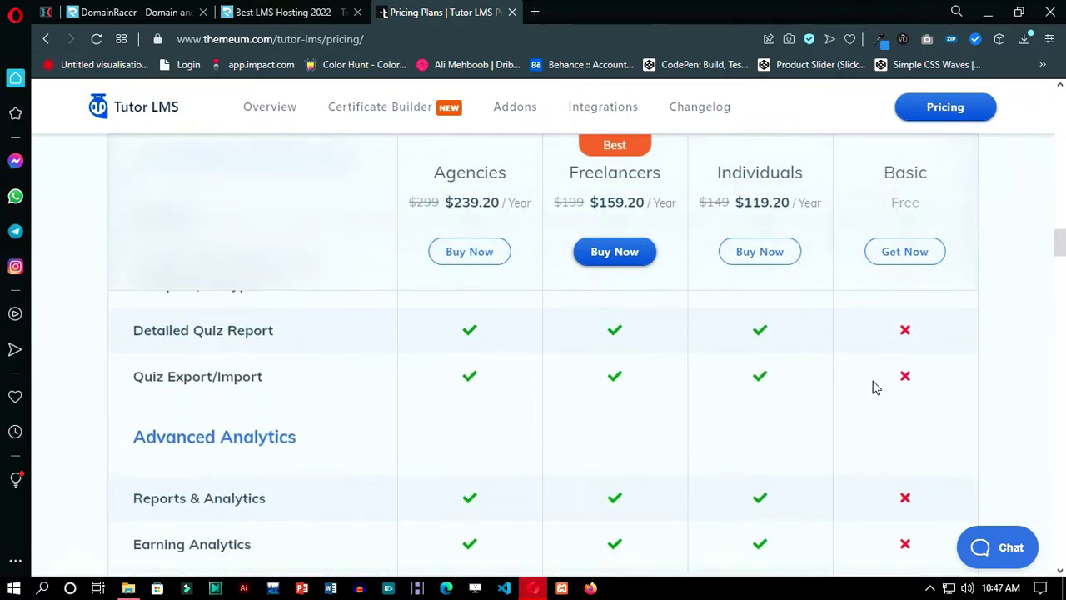
{"action": "scroll", "coordinate": [867, 391], "scroll_direction": "down", "scroll_amount": 3}
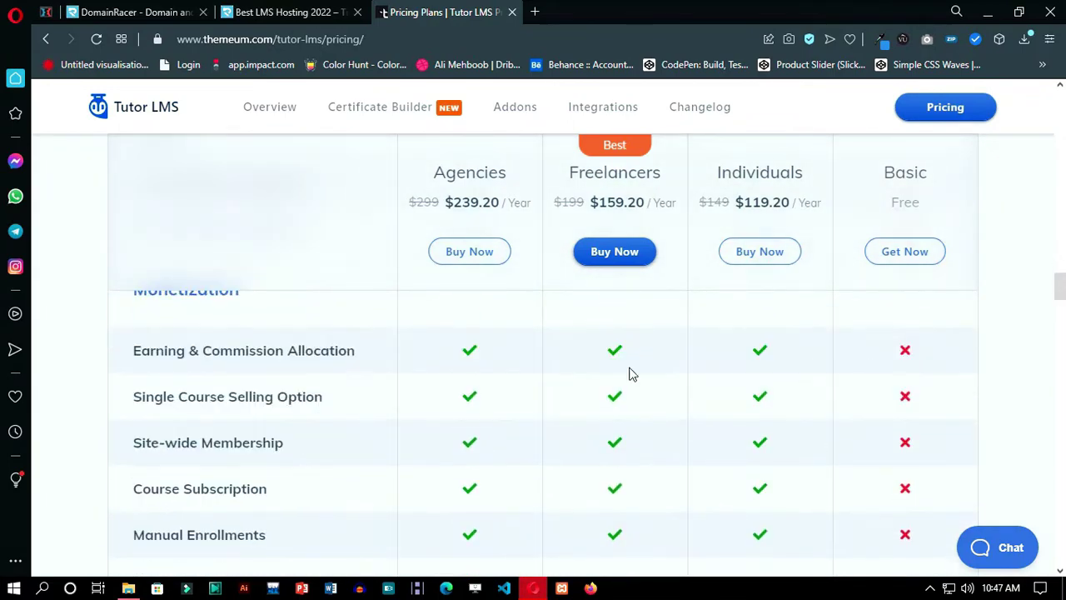
{"action": "scroll", "coordinate": [892, 429], "scroll_direction": "down", "scroll_amount": 8}
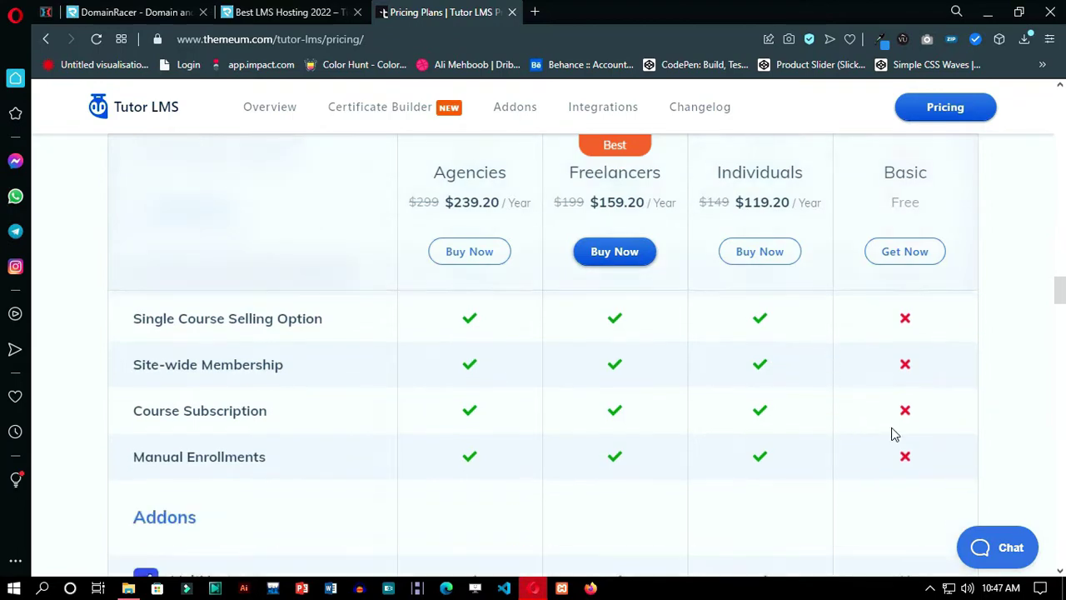
{"action": "left_click", "coordinate": [307, 17]}
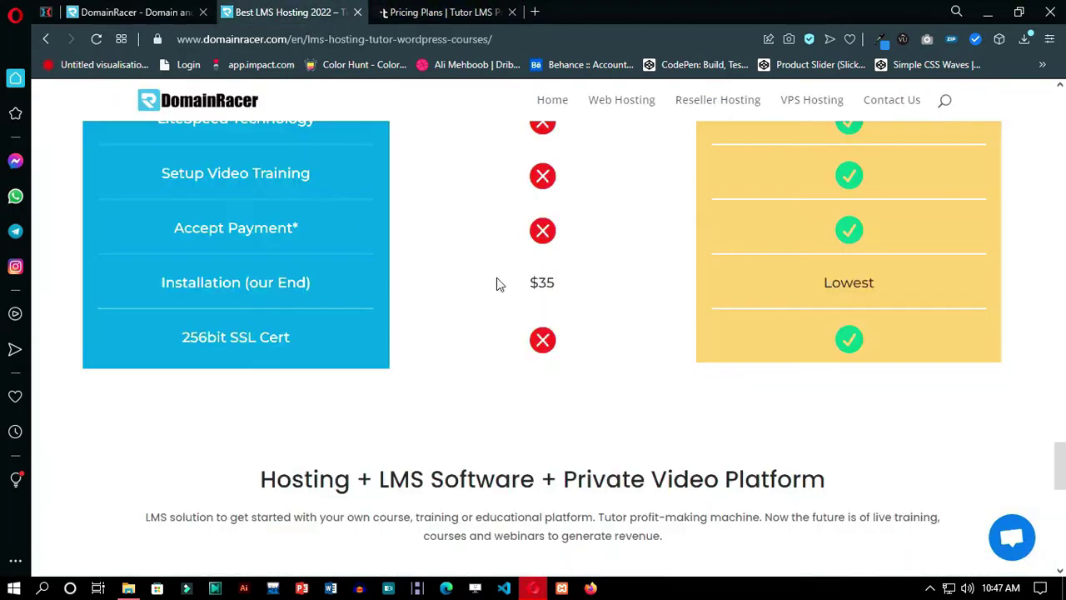
{"action": "scroll", "coordinate": [495, 283], "scroll_direction": "down", "scroll_amount": 5}
Step: Start ordering the LMS hosting plan and check availability of the tadigital domain
{"action": "left_click", "coordinate": [367, 441]}
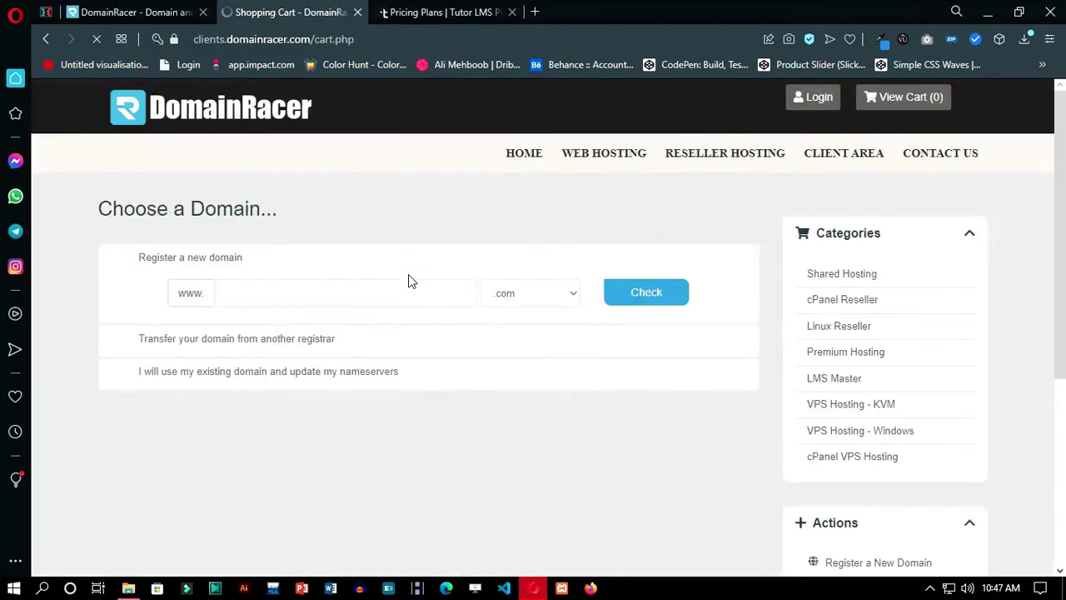
{"action": "left_click", "coordinate": [278, 304]}
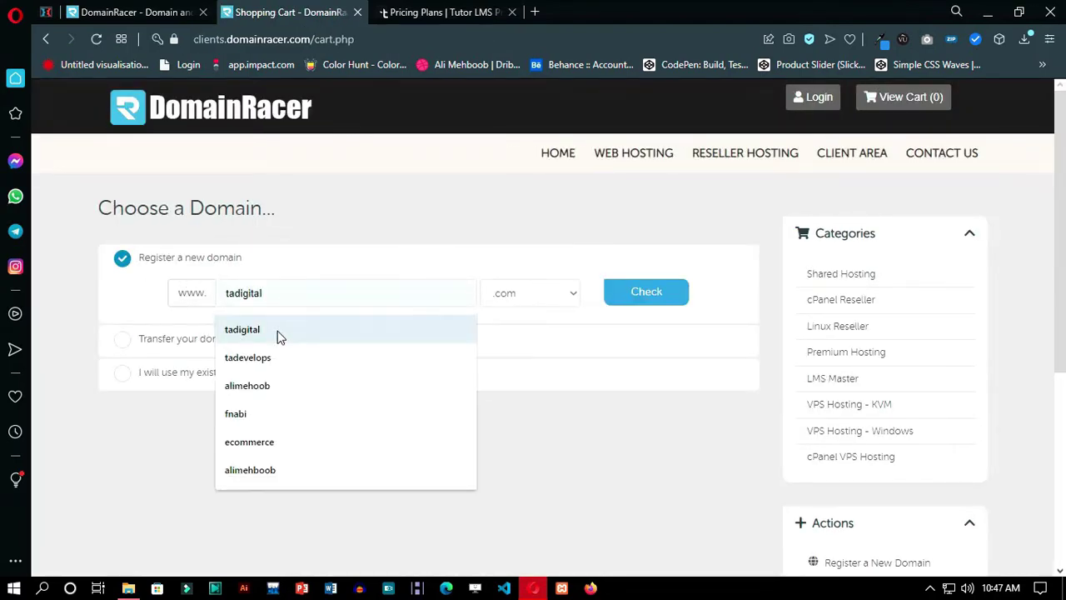
{"action": "left_click", "coordinate": [278, 331]}
Step: With tadigital.com taken, add tadigital.xyz at $1.39 to the cart and continue
{"action": "left_click", "coordinate": [664, 298]}
{"action": "left_click", "coordinate": [511, 18]}
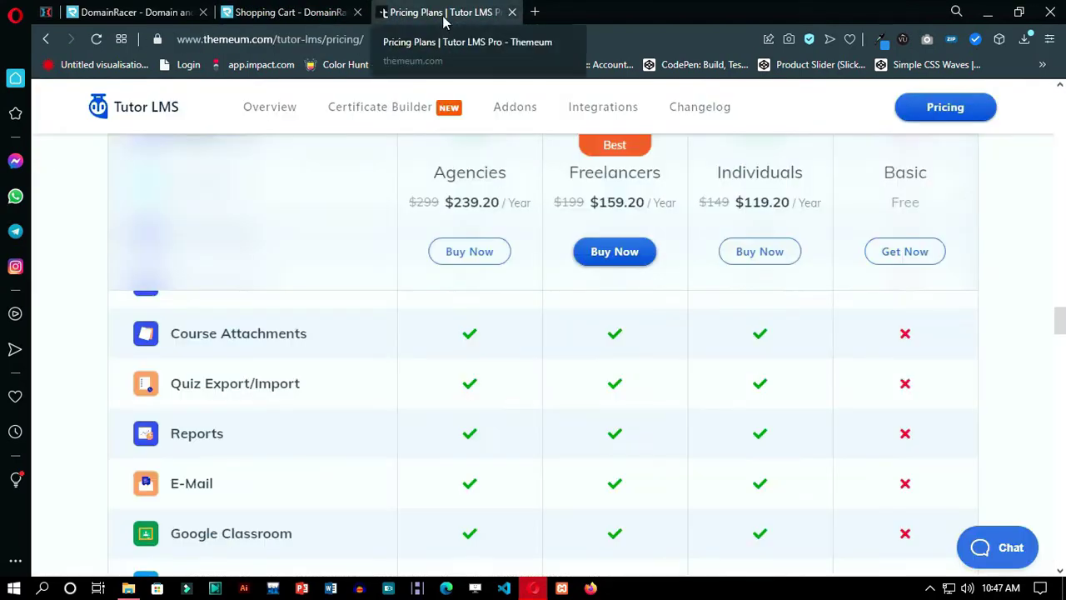
{"action": "left_click", "coordinate": [290, 11]}
{"action": "scroll", "coordinate": [396, 343], "scroll_direction": "down", "scroll_amount": 3}
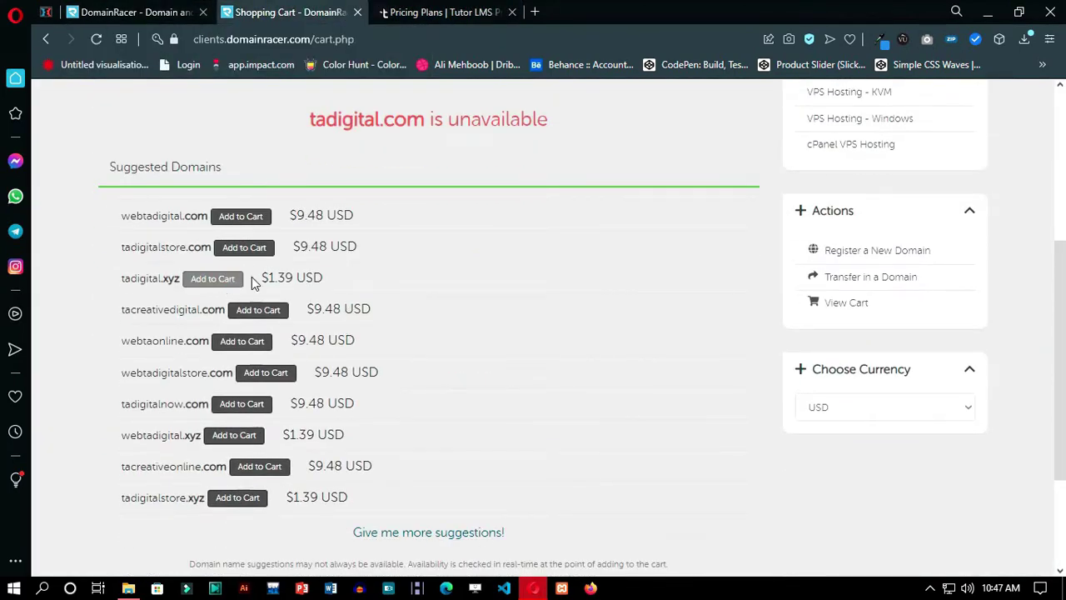
{"action": "scroll", "coordinate": [419, 283], "scroll_direction": "up", "scroll_amount": 3}
{"action": "scroll", "coordinate": [419, 284], "scroll_direction": "down", "scroll_amount": 5}
{"action": "left_click", "coordinate": [464, 446]}
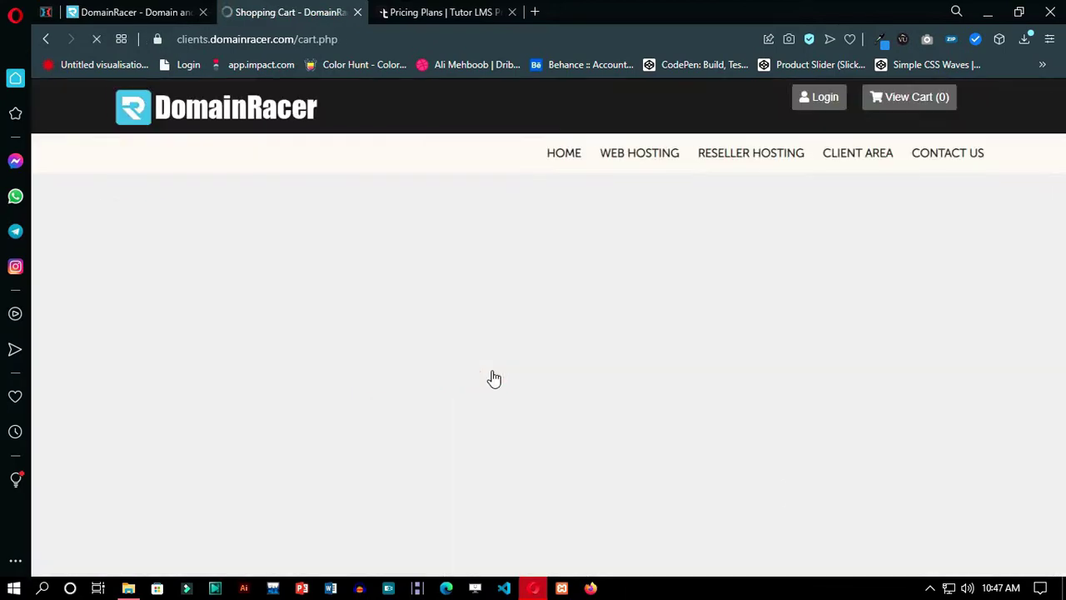
Step: Compare Tutor LMS plans, then add the Tutor LMS Pro and Private Video Solution addons
{"action": "scroll", "coordinate": [493, 376], "scroll_direction": "up", "scroll_amount": 5}
{"action": "scroll", "coordinate": [254, 339], "scroll_direction": "down", "scroll_amount": 4}
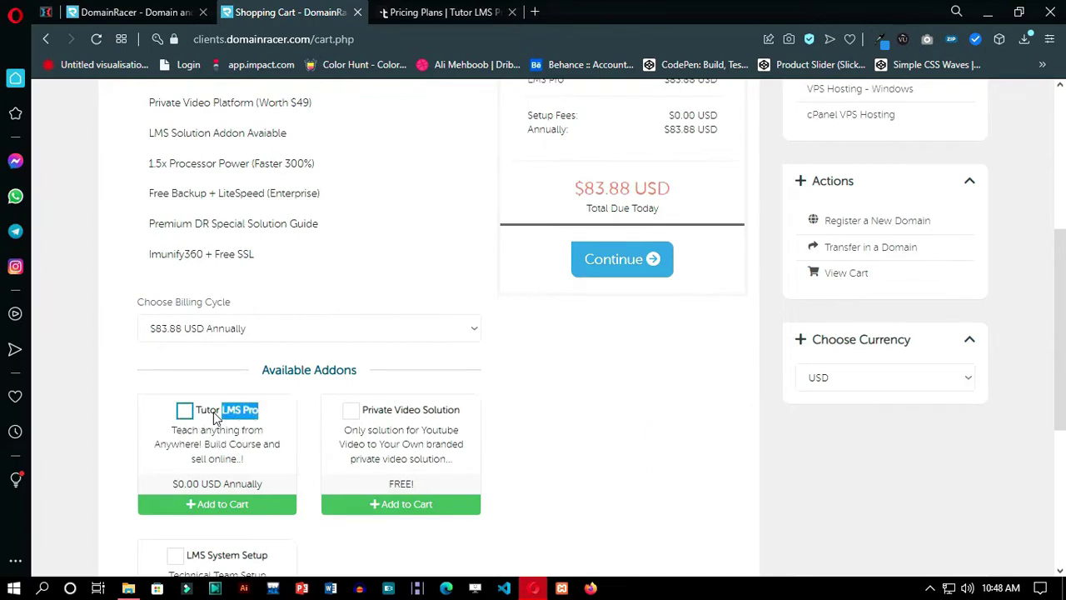
{"action": "left_click", "coordinate": [433, 12]}
{"action": "scroll", "coordinate": [578, 316], "scroll_direction": "up", "scroll_amount": 5}
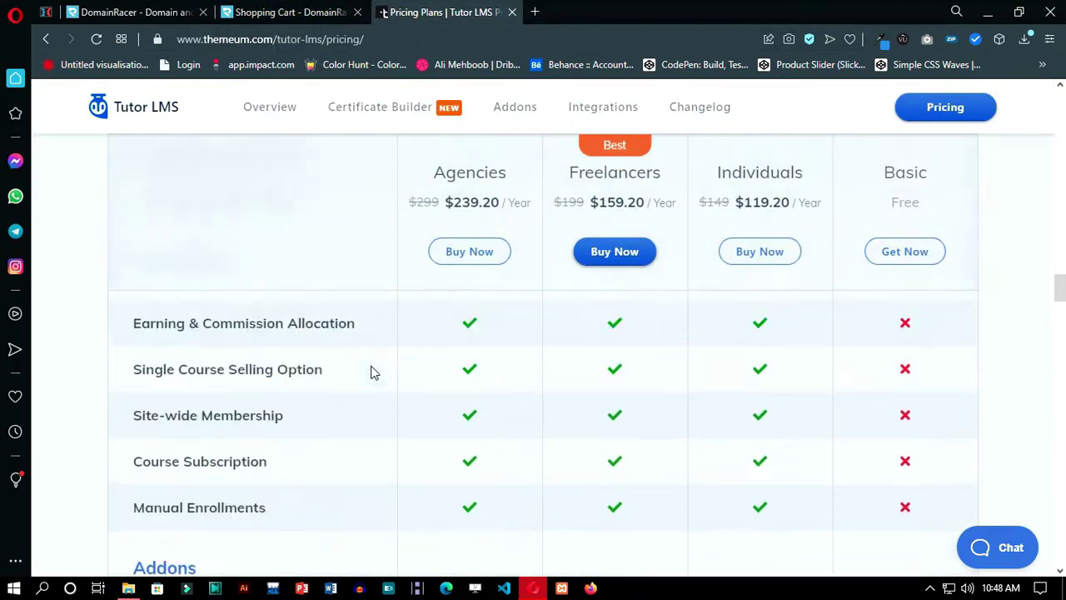
{"action": "scroll", "coordinate": [373, 372], "scroll_direction": "down", "scroll_amount": 3}
{"action": "left_click", "coordinate": [284, 12]}
{"action": "left_click", "coordinate": [364, 413]}
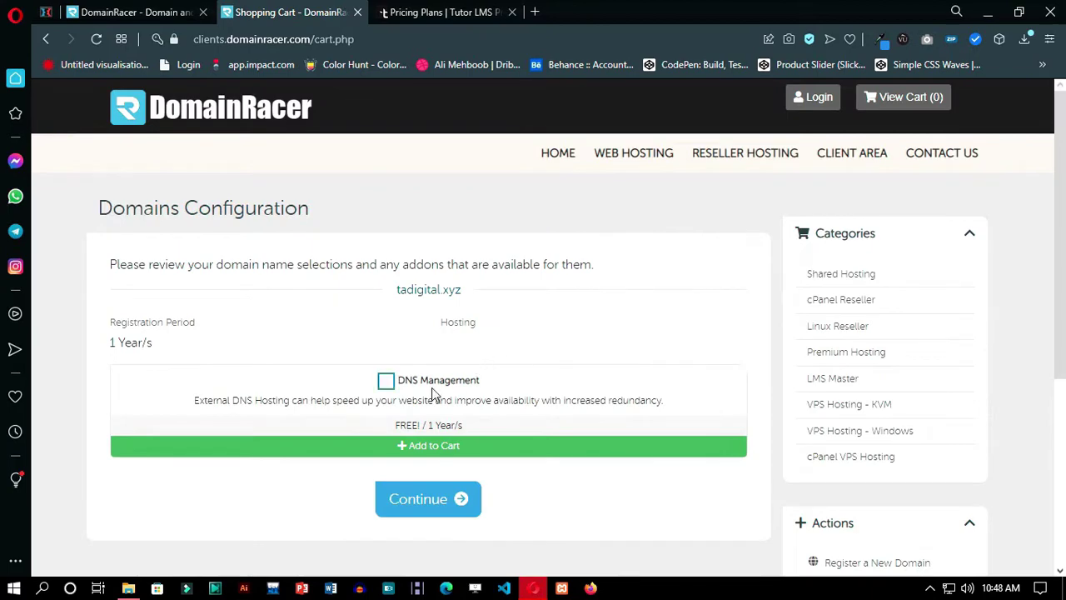
Step: Add free DNS Management, review the $85.27 order and proceed to checkout
{"action": "left_click", "coordinate": [432, 393]}
{"action": "left_click", "coordinate": [468, 516]}
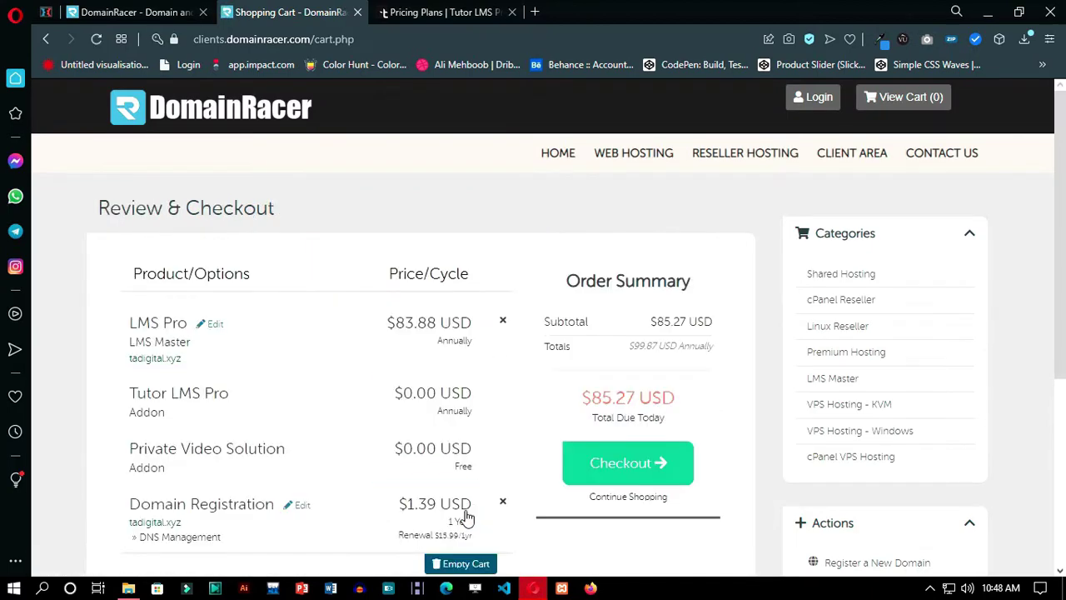
{"action": "scroll", "coordinate": [198, 473], "scroll_direction": "down", "scroll_amount": 1}
{"action": "scroll", "coordinate": [162, 380], "scroll_direction": "up", "scroll_amount": 1}
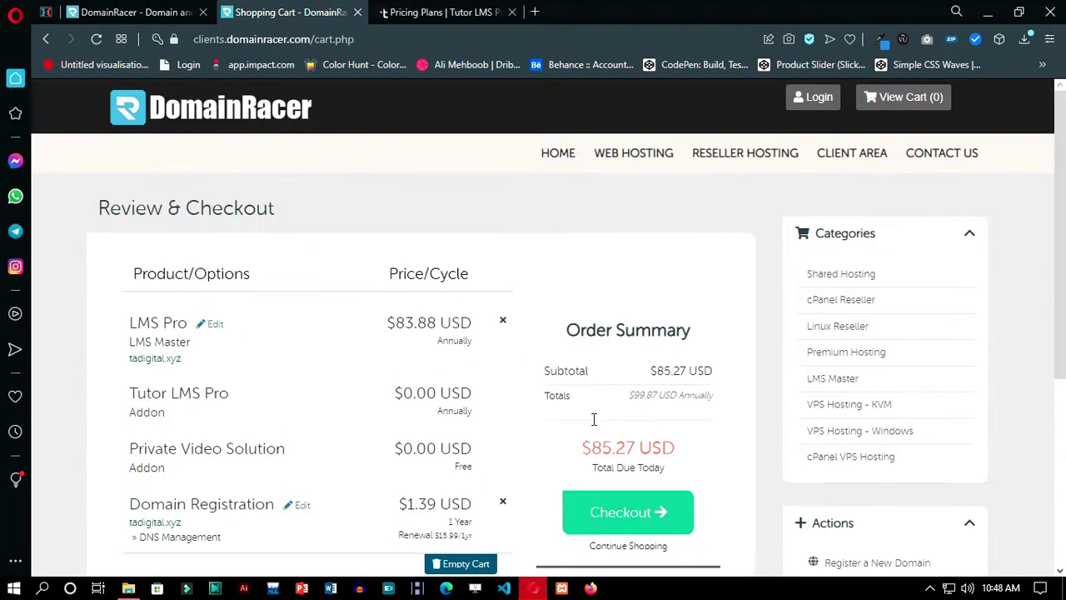
{"action": "left_click", "coordinate": [632, 463]}
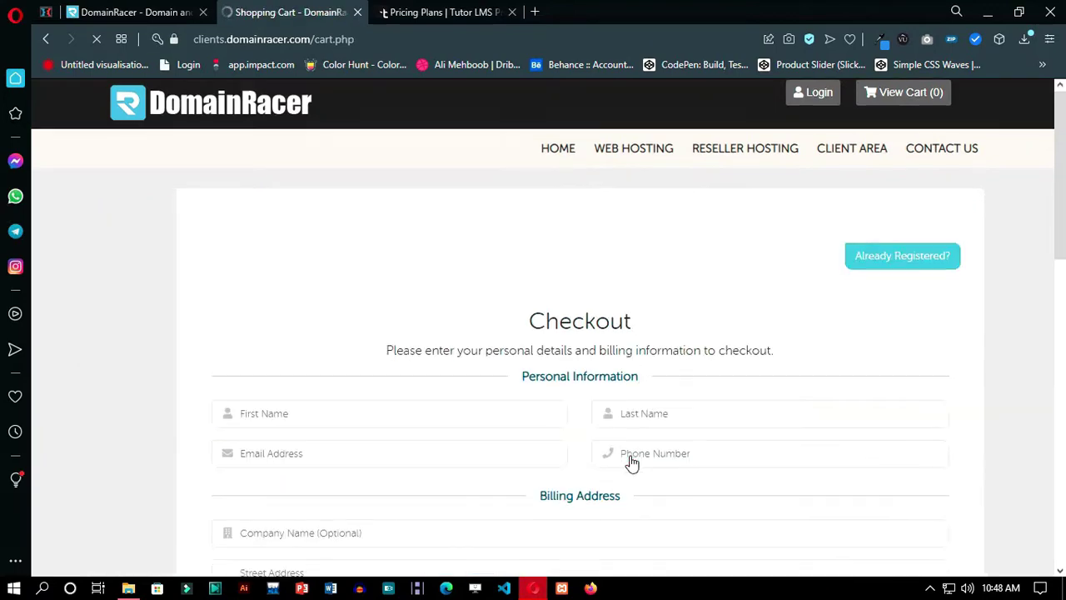
Step: Complete the checkout order and reach the client area dashboard showing 1 active service
{"action": "scroll", "coordinate": [417, 350], "scroll_direction": "down", "scroll_amount": 4}
{"action": "scroll", "coordinate": [509, 377], "scroll_direction": "down", "scroll_amount": 7}
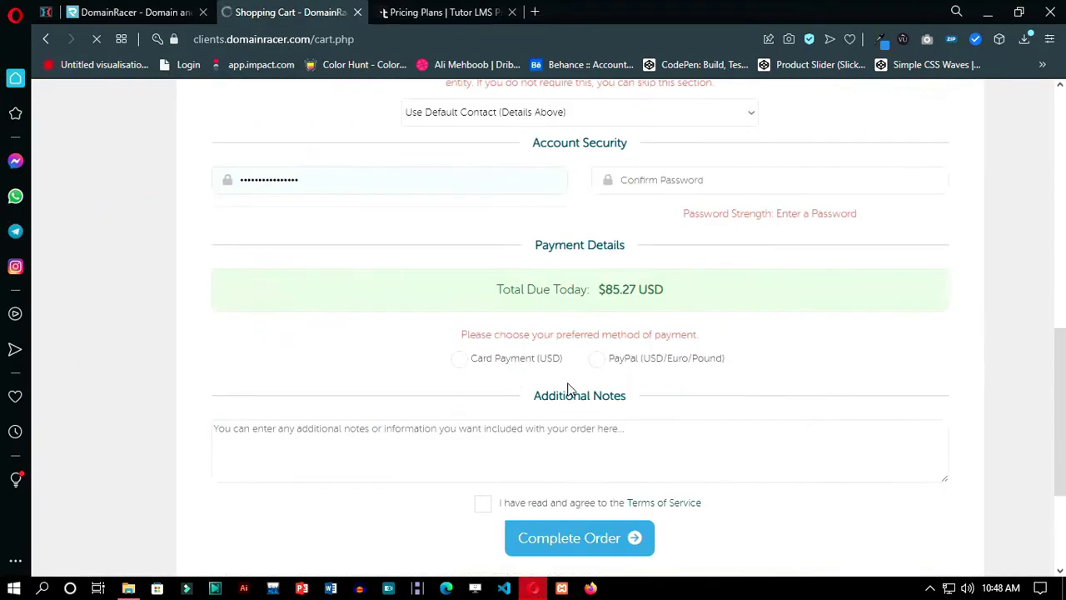
{"action": "scroll", "coordinate": [573, 378], "scroll_direction": "up", "scroll_amount": 6}
{"action": "scroll", "coordinate": [572, 378], "scroll_direction": "up", "scroll_amount": 6}
{"action": "left_click_drag", "start_coordinate": [507, 307], "coordinate": [741, 345]}
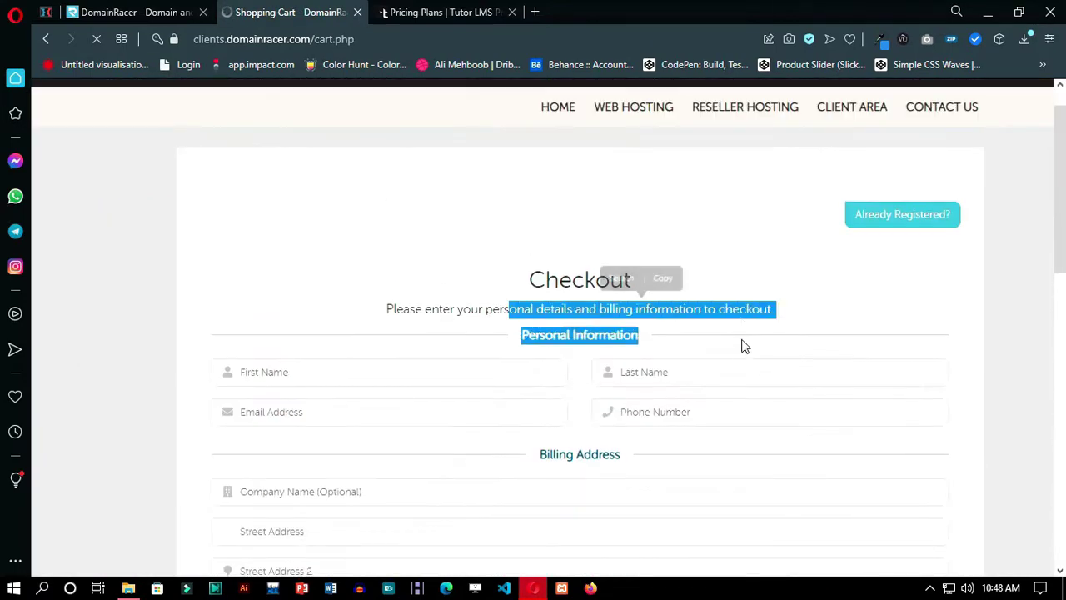
{"action": "left_click", "coordinate": [740, 345]}
{"action": "scroll", "coordinate": [691, 405], "scroll_direction": "down", "scroll_amount": 10}
{"action": "left_click", "coordinate": [550, 343]}
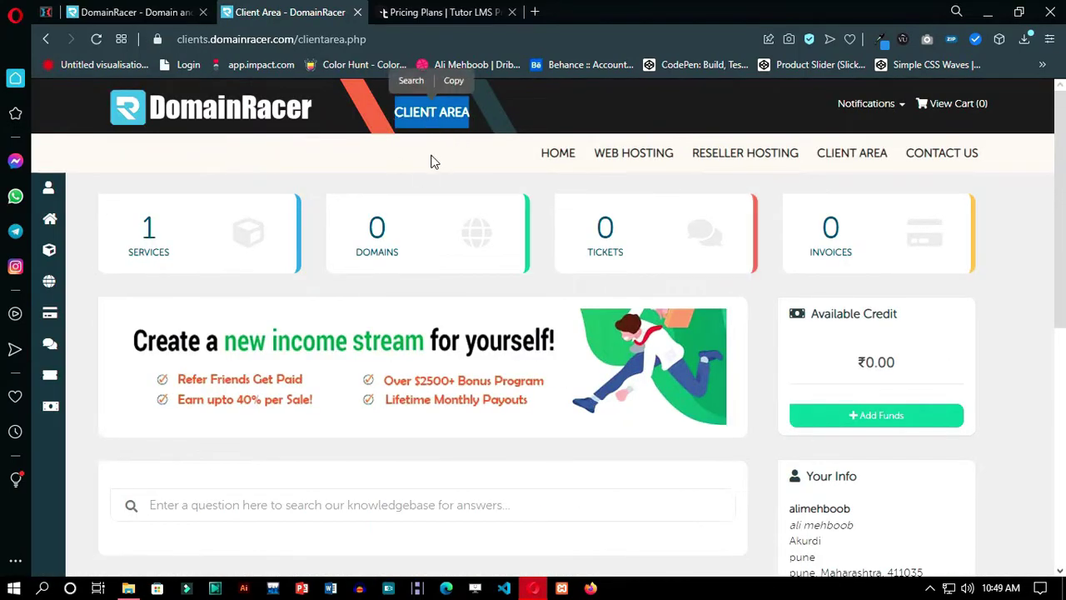
{"action": "scroll", "coordinate": [407, 238], "scroll_direction": "down", "scroll_amount": 2}
Step: Open the LMS Master - LMS Pro service details and its included free tool
{"action": "left_click", "coordinate": [306, 489]}
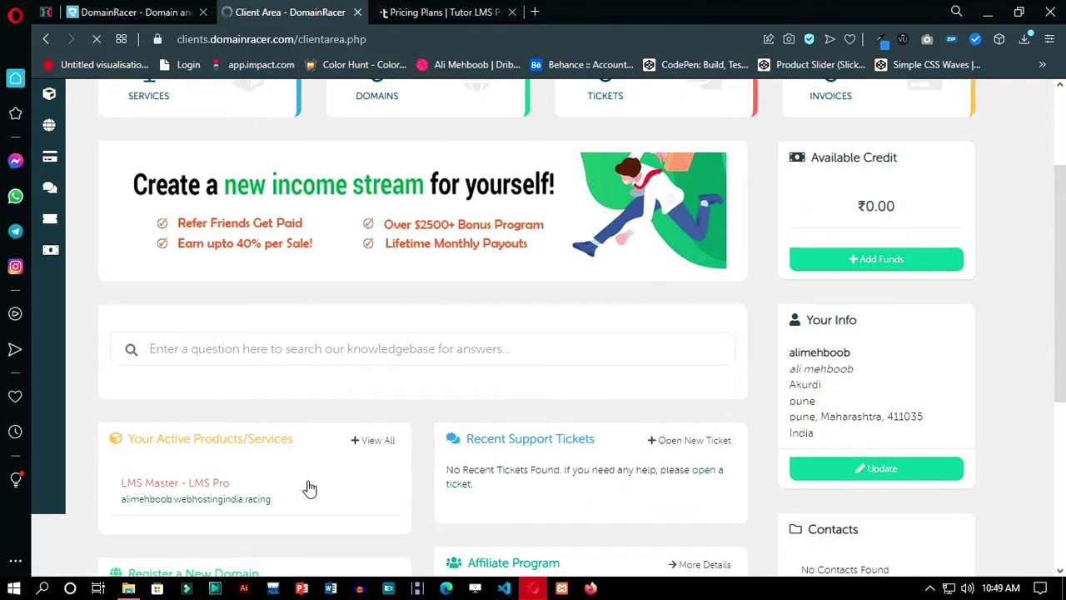
{"action": "scroll", "coordinate": [750, 333], "scroll_direction": "down", "scroll_amount": 5}
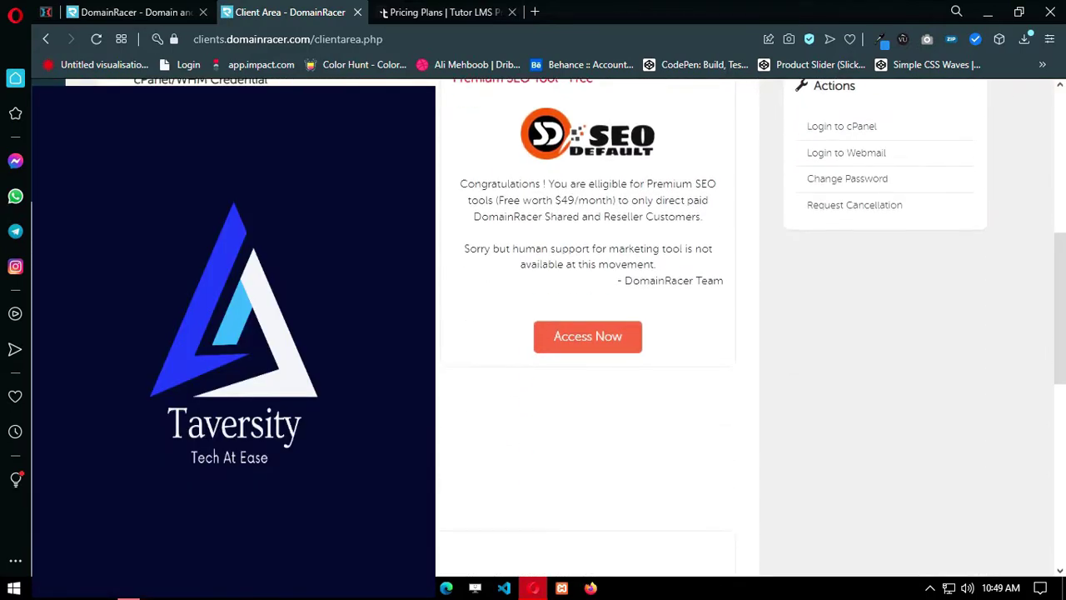
{"action": "left_click", "coordinate": [587, 336]}
{"action": "left_click", "coordinate": [310, 11]}
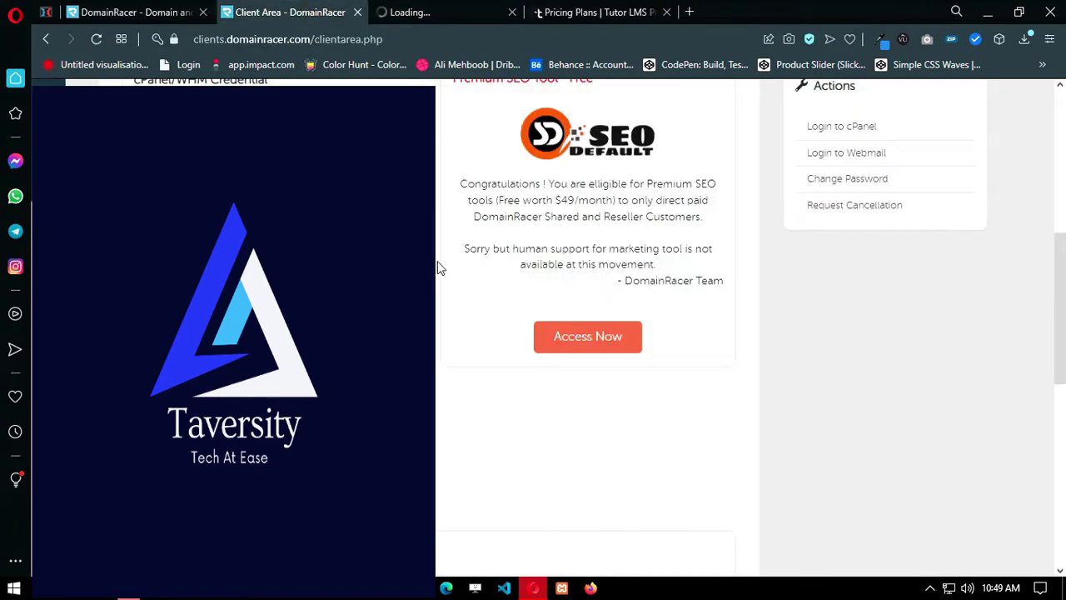
{"action": "scroll", "coordinate": [505, 294], "scroll_direction": "up", "scroll_amount": 4}
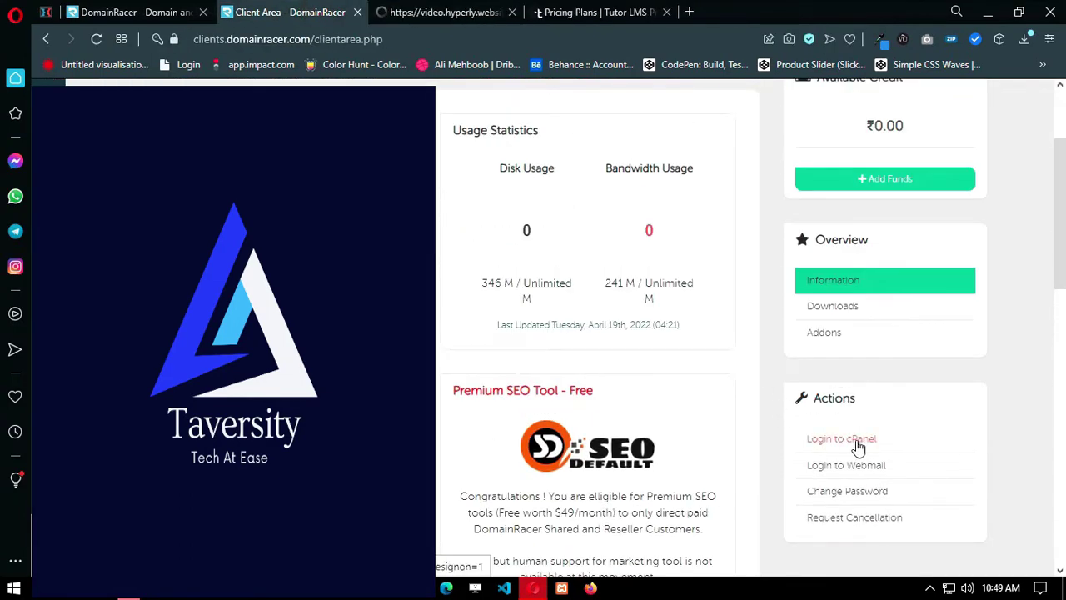
Step: Launch the Login to cPanel action for this service and switch to the cPanel tab
{"action": "left_click", "coordinate": [858, 447]}
{"action": "left_click", "coordinate": [309, 13]}
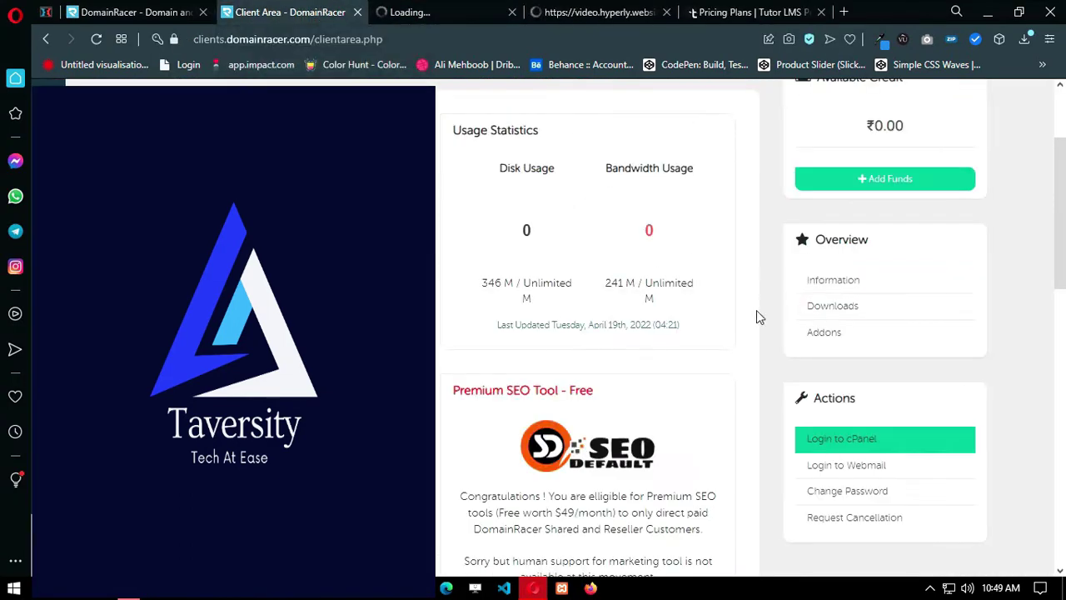
{"action": "left_click", "coordinate": [870, 309]}
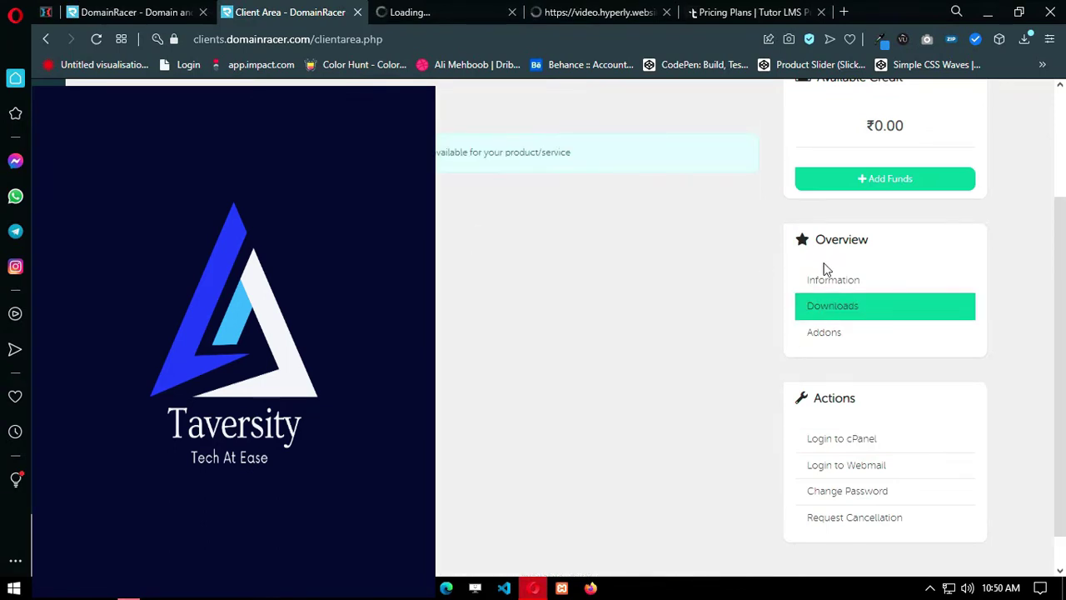
{"action": "left_click", "coordinate": [833, 280]}
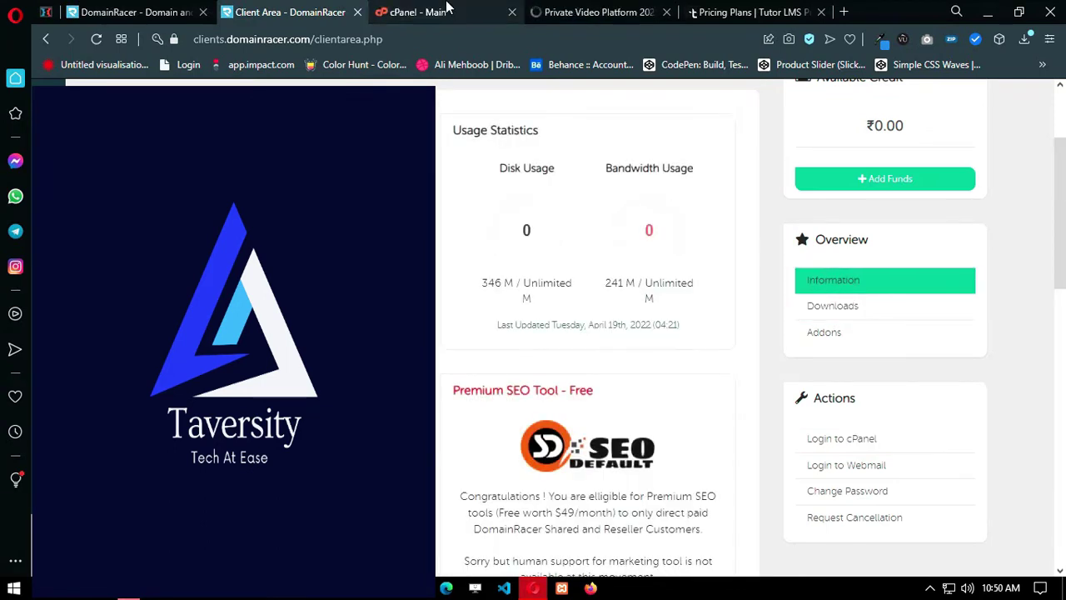
{"action": "left_click", "coordinate": [416, 12]}
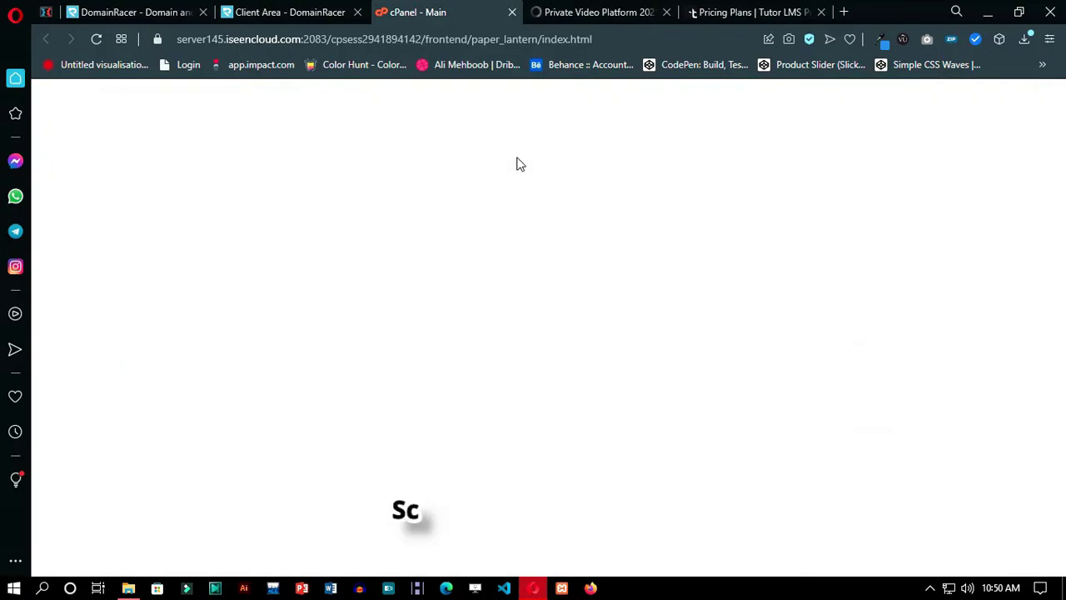
Step: Open the Softaculous WordPress installer and review the existing version 5.9.3 installation
{"action": "scroll", "coordinate": [490, 273], "scroll_direction": "down", "scroll_amount": 3}
{"action": "scroll", "coordinate": [490, 274], "scroll_direction": "down", "scroll_amount": 20}
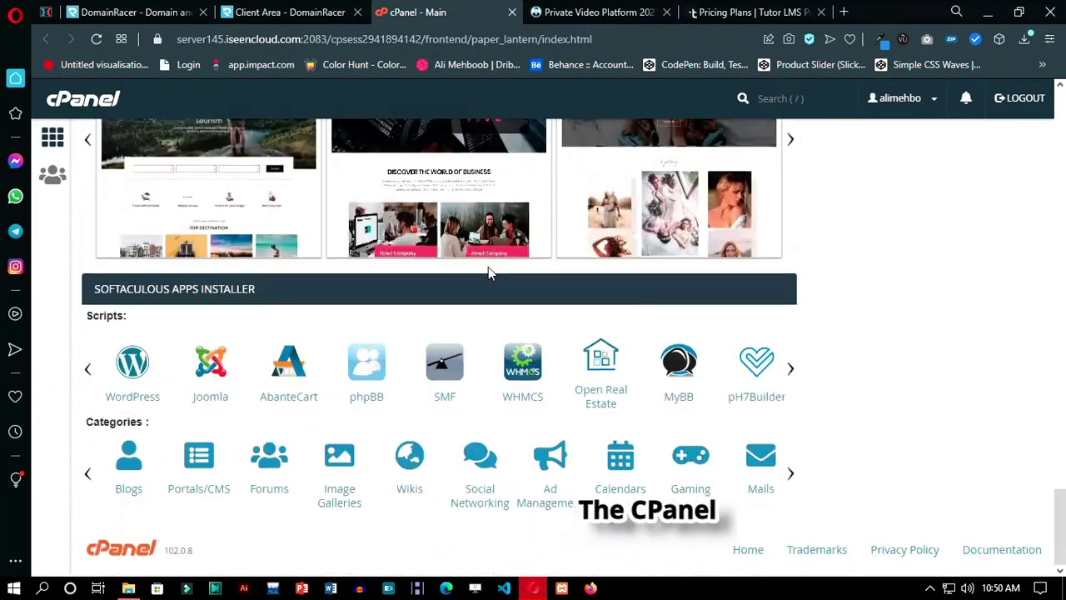
{"action": "left_click", "coordinate": [133, 366]}
{"action": "left_click", "coordinate": [578, 13]}
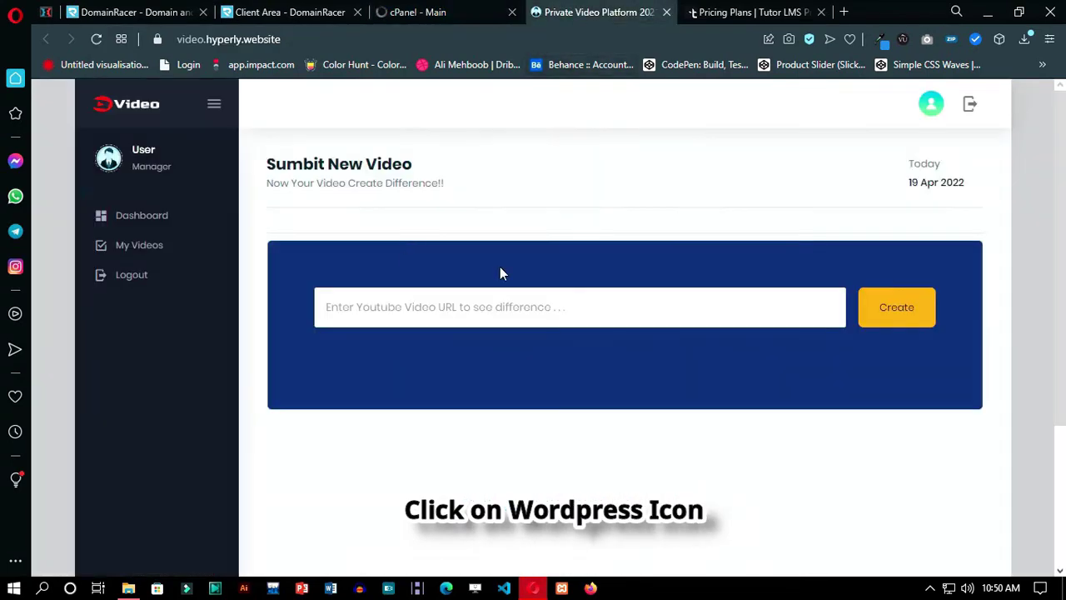
{"action": "left_click", "coordinate": [727, 12]}
{"action": "left_click", "coordinate": [451, 10]}
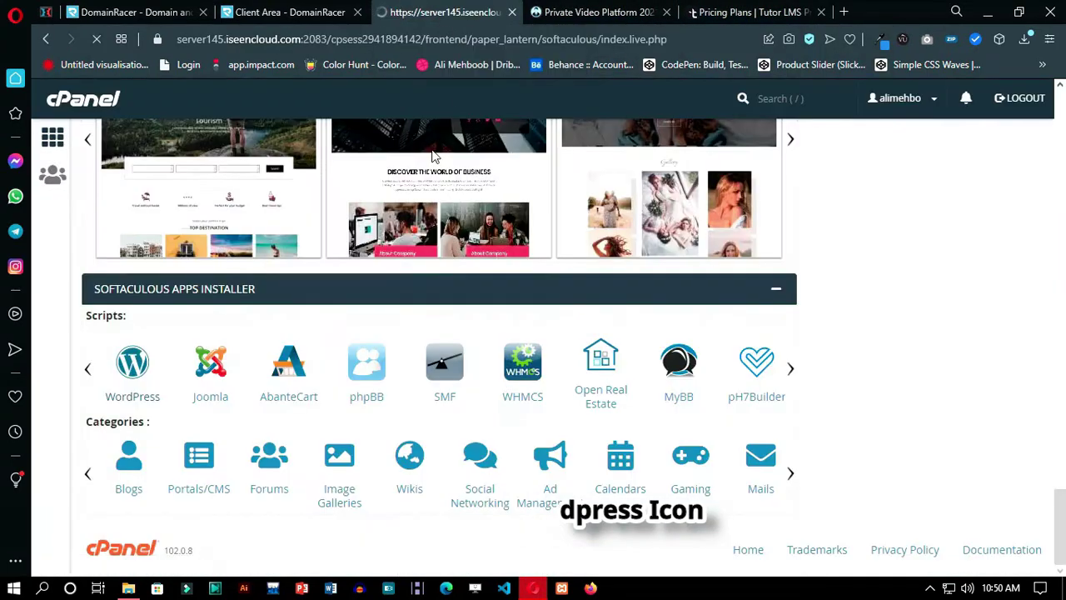
{"action": "scroll", "coordinate": [623, 309], "scroll_direction": "down", "scroll_amount": 4}
{"action": "scroll", "coordinate": [622, 309], "scroll_direction": "down", "scroll_amount": 4}
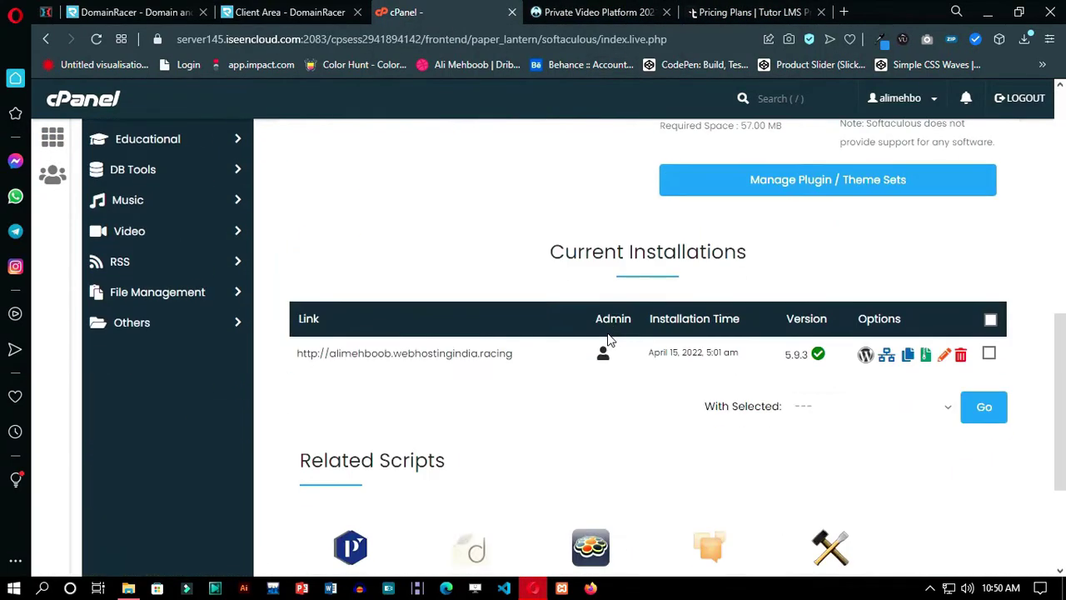
{"action": "scroll", "coordinate": [664, 292], "scroll_direction": "up", "scroll_amount": 1}
{"action": "scroll", "coordinate": [500, 416], "scroll_direction": "up", "scroll_amount": 5}
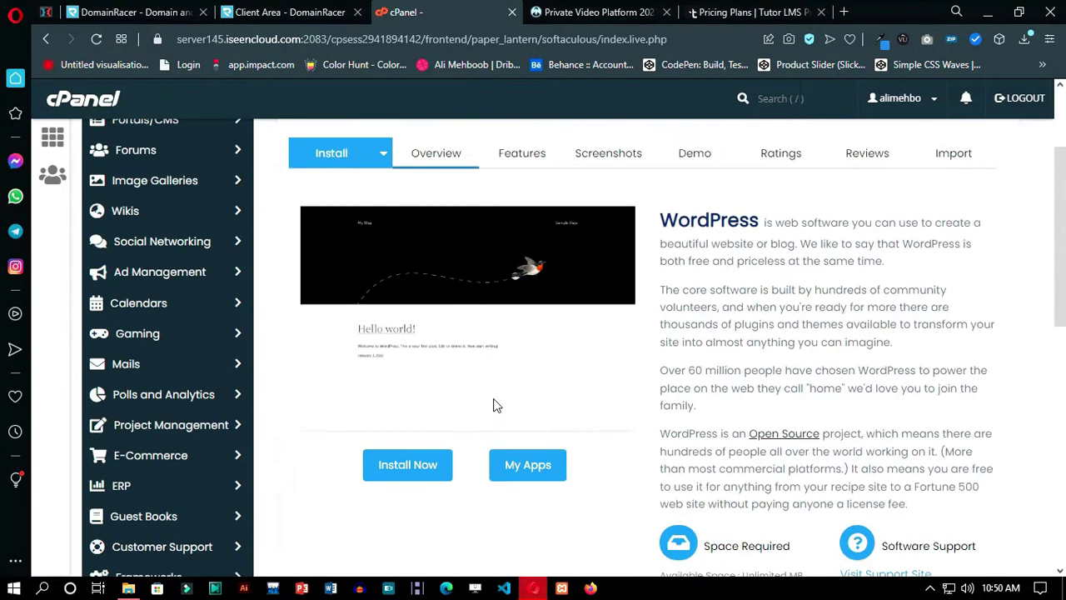
{"action": "scroll", "coordinate": [411, 385], "scroll_direction": "down", "scroll_amount": 1}
Step: Begin a WordPress install in the onlinecourse directory with site name 'My Education'
{"action": "left_click", "coordinate": [411, 386]}
{"action": "left_click", "coordinate": [628, 244]}
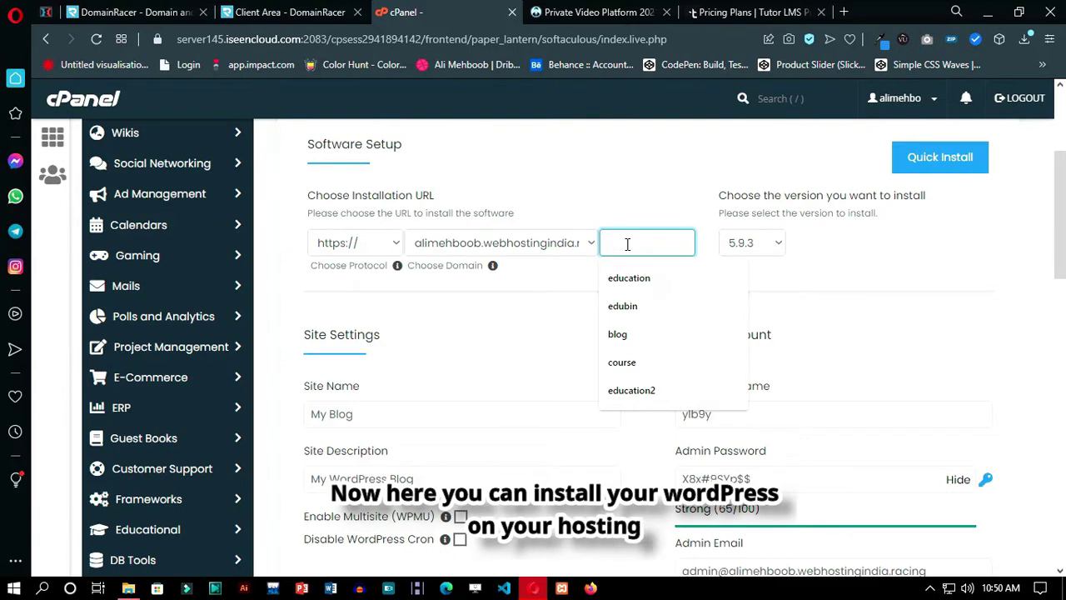
{"action": "type", "text": "onlinecourse"}
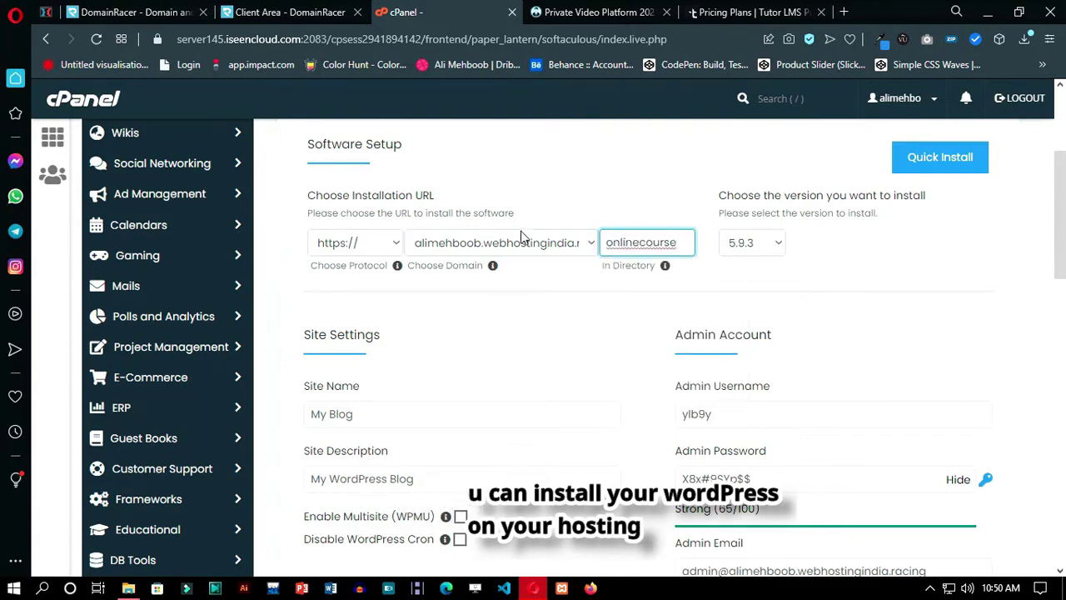
{"action": "left_click", "coordinate": [541, 246]}
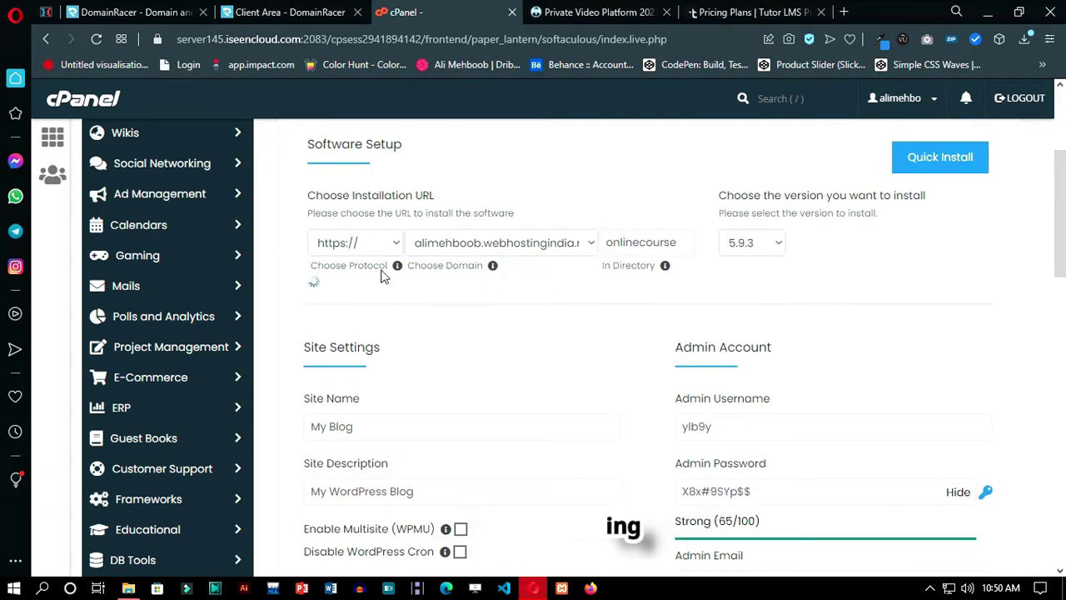
{"action": "scroll", "coordinate": [385, 338], "scroll_direction": "down", "scroll_amount": 1}
{"action": "left_click_drag", "start_coordinate": [386, 338], "coordinate": [258, 344]}
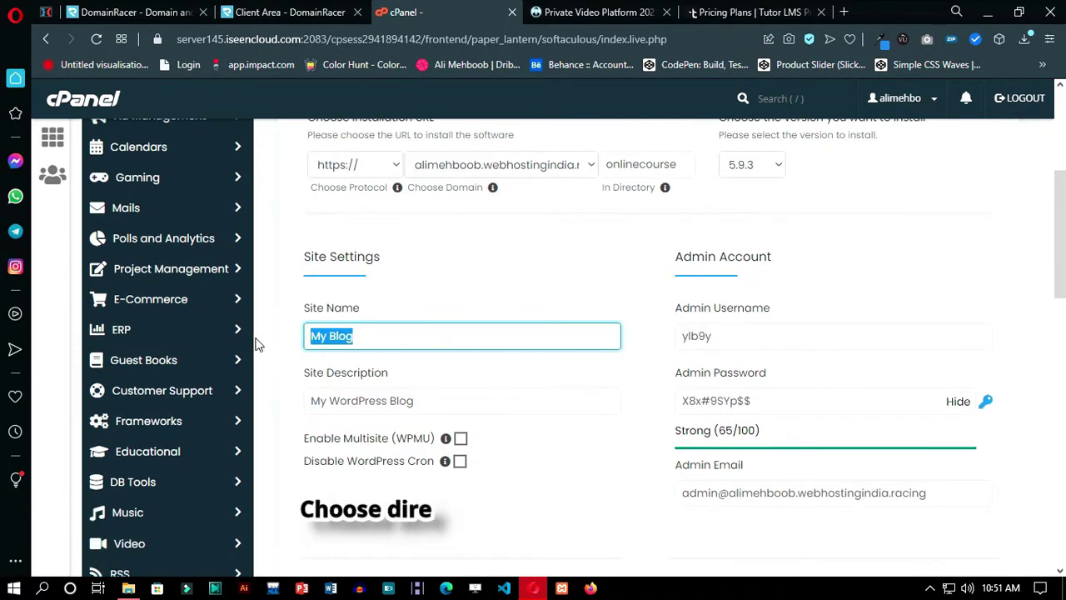
{"action": "type", "text": "My"}
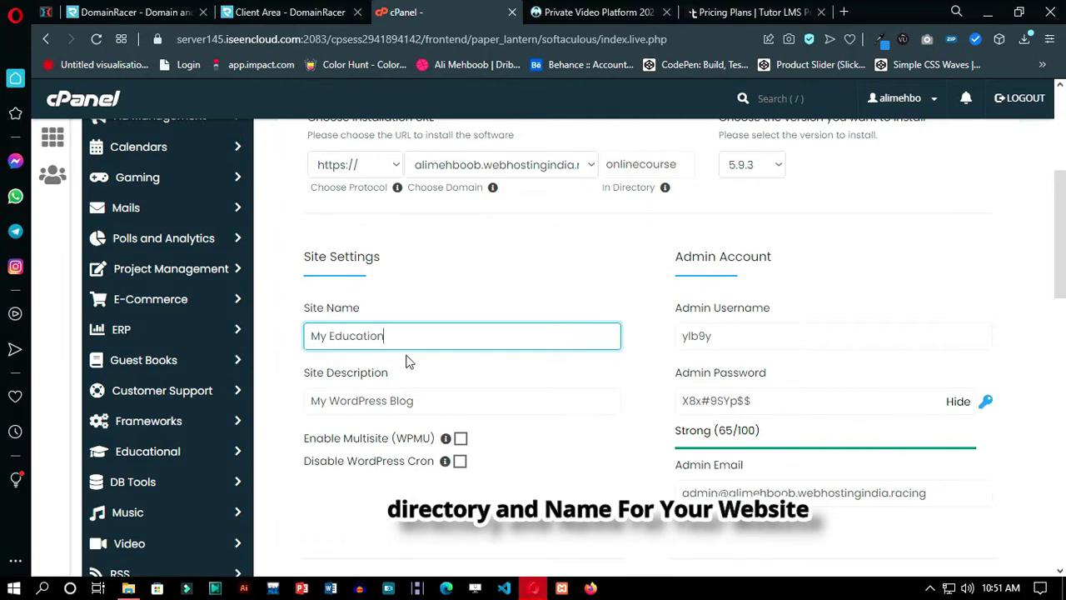
{"action": "type", "text": " Education"}
Step: Tick the Limit Login Attempts (Loginizer) plugin and start the WordPress installation
{"action": "scroll", "coordinate": [680, 380], "scroll_direction": "down", "scroll_amount": 1}
{"action": "double_click", "coordinate": [809, 250]}
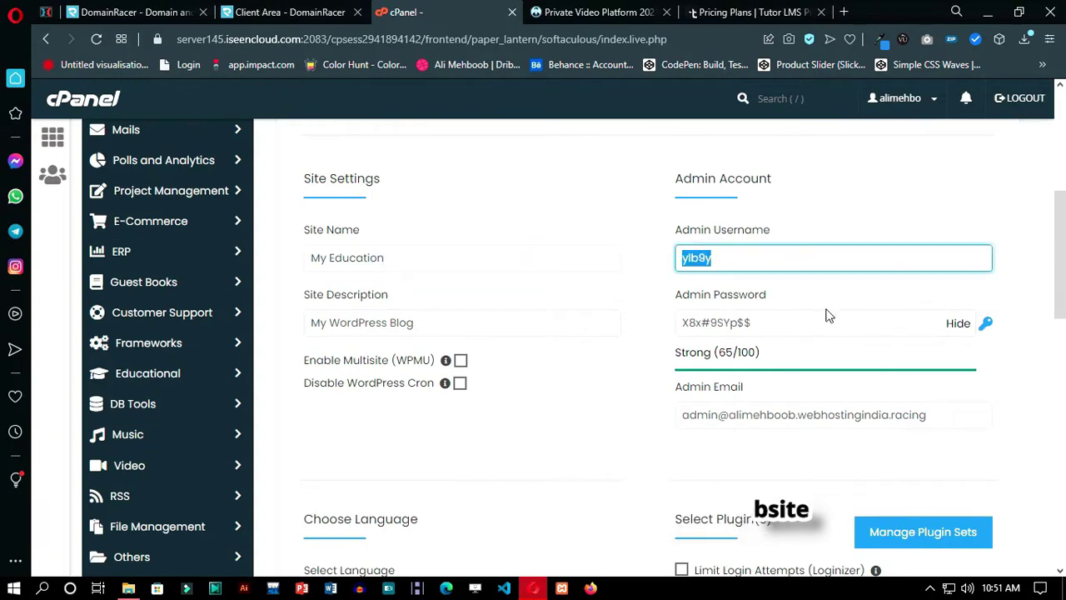
{"action": "left_click_drag", "start_coordinate": [828, 322], "coordinate": [677, 322]}
{"action": "scroll", "coordinate": [738, 423], "scroll_direction": "down", "scroll_amount": 2}
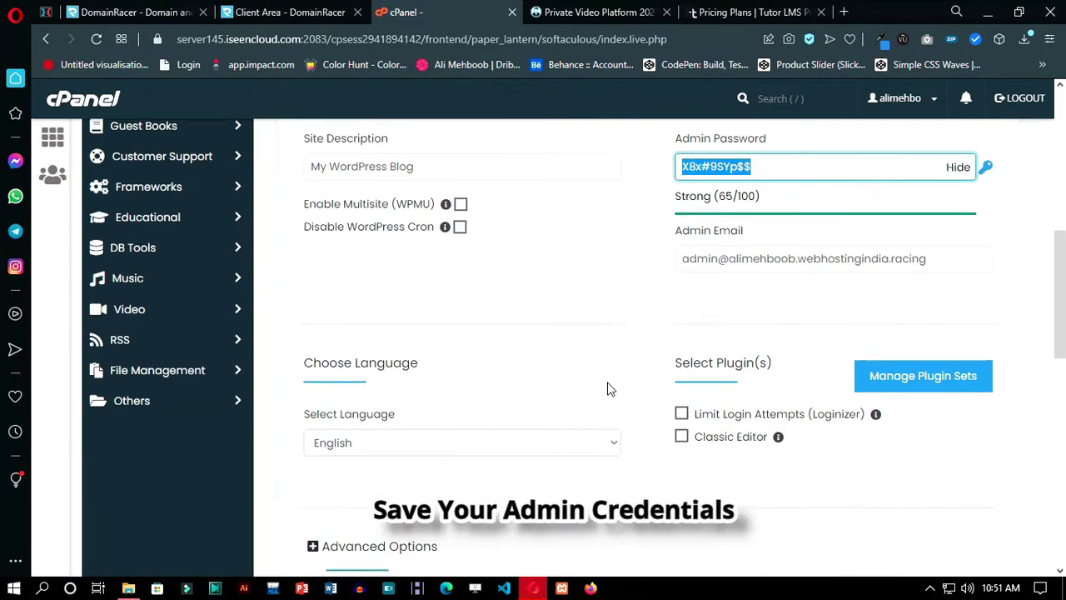
{"action": "left_click", "coordinate": [696, 410]}
{"action": "scroll", "coordinate": [828, 341], "scroll_direction": "down", "scroll_amount": 7}
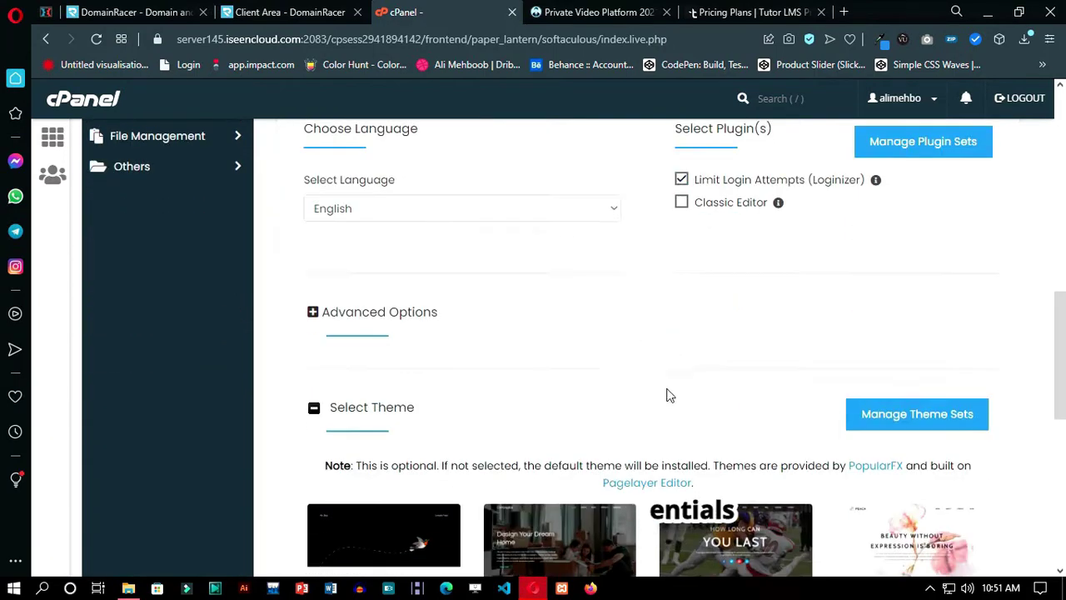
{"action": "scroll", "coordinate": [654, 404], "scroll_direction": "down", "scroll_amount": 2}
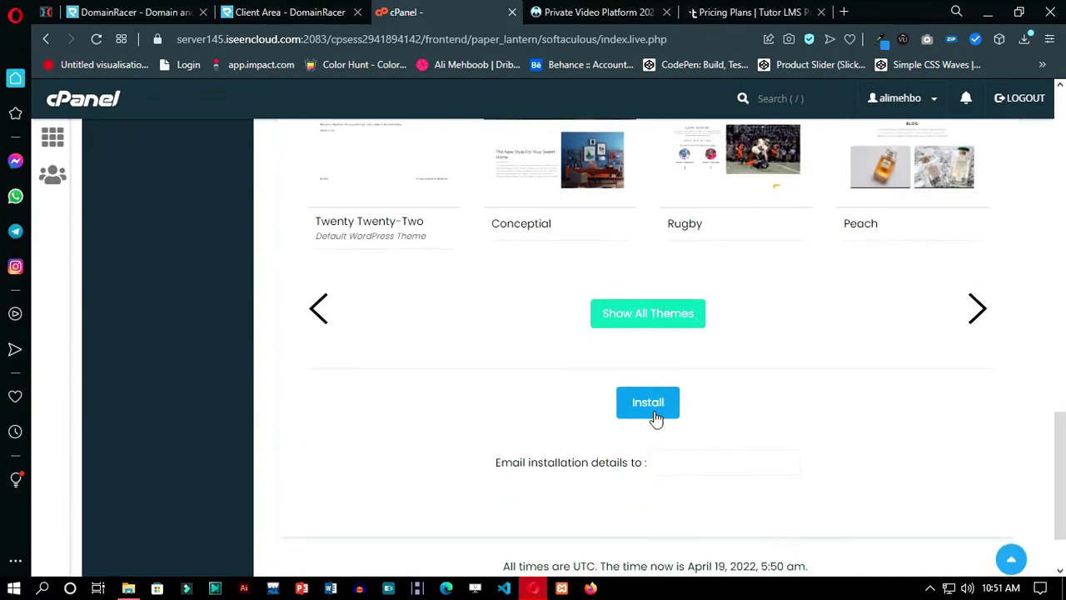
{"action": "scroll", "coordinate": [656, 419], "scroll_direction": "up", "scroll_amount": 3}
{"action": "scroll", "coordinate": [838, 375], "scroll_direction": "down", "scroll_amount": 1}
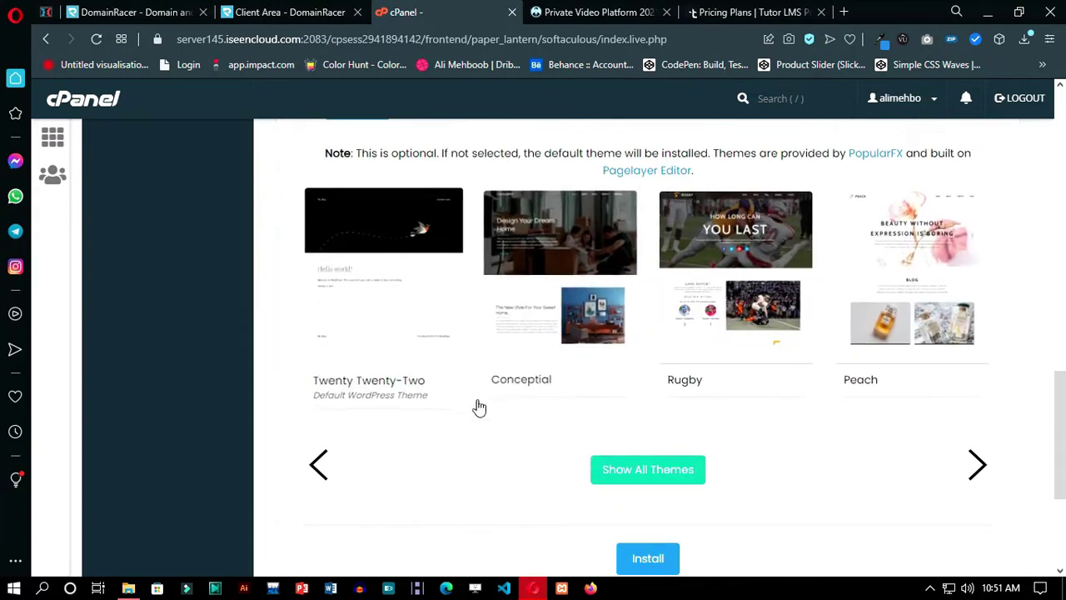
{"action": "scroll", "coordinate": [479, 407], "scroll_direction": "down", "scroll_amount": 2}
{"action": "left_click", "coordinate": [665, 408]}
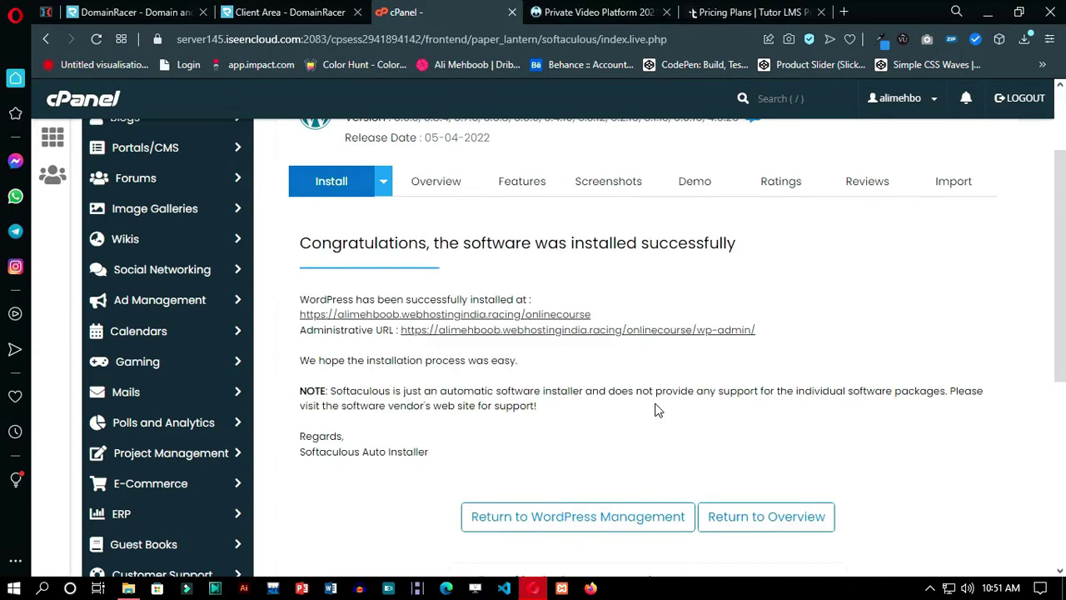
Step: Open the new My Education site and its Administrative URL in new tabs
{"action": "right_click", "coordinate": [488, 315]}
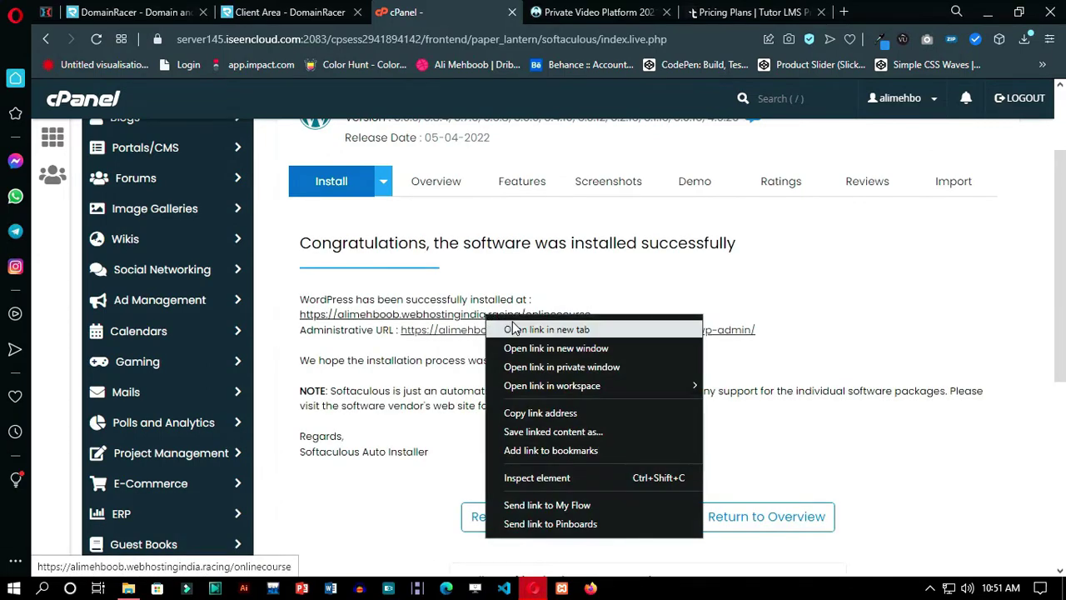
{"action": "left_click", "coordinate": [514, 329]}
{"action": "right_click", "coordinate": [606, 330]}
{"action": "left_click", "coordinate": [635, 344]}
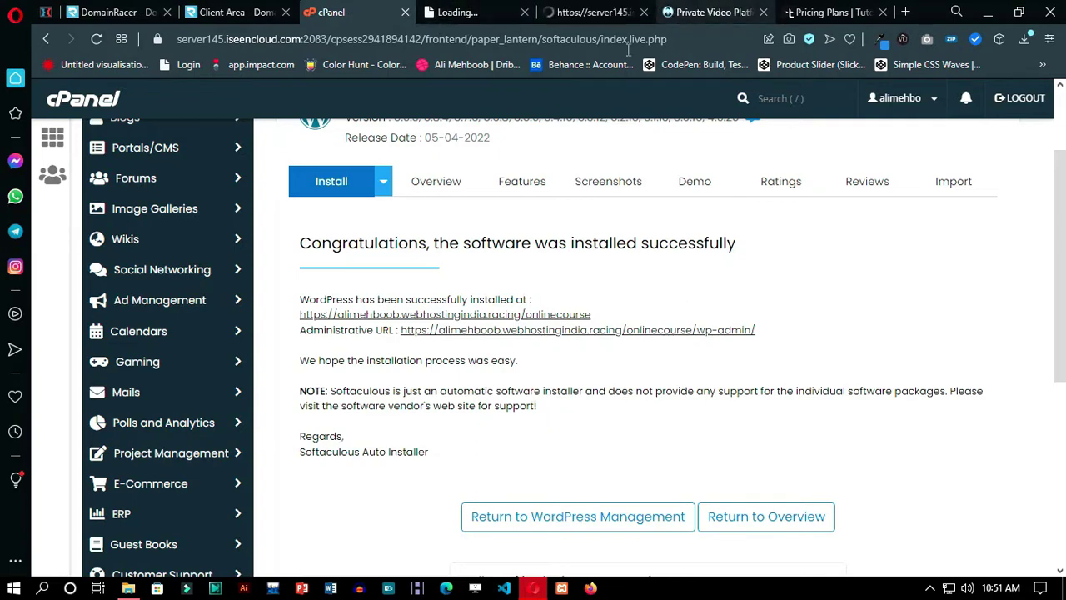
Step: Close the Tutor LMS pricing tab and switch to the WordPress admin dashboard
{"action": "left_click", "coordinate": [823, 14]}
{"action": "left_click", "coordinate": [882, 12]}
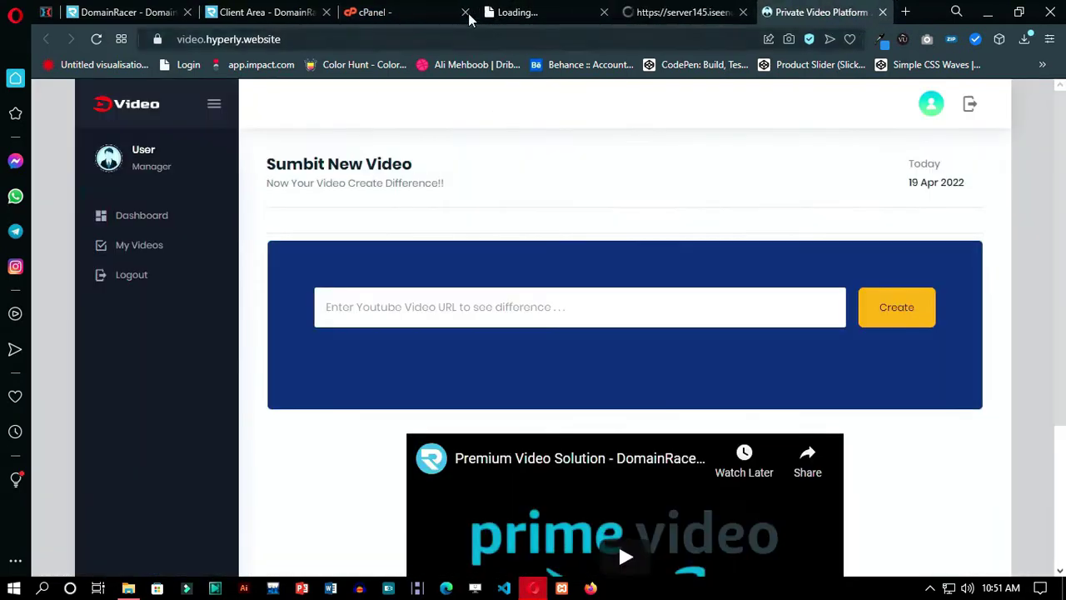
{"action": "left_click", "coordinate": [637, 8]}
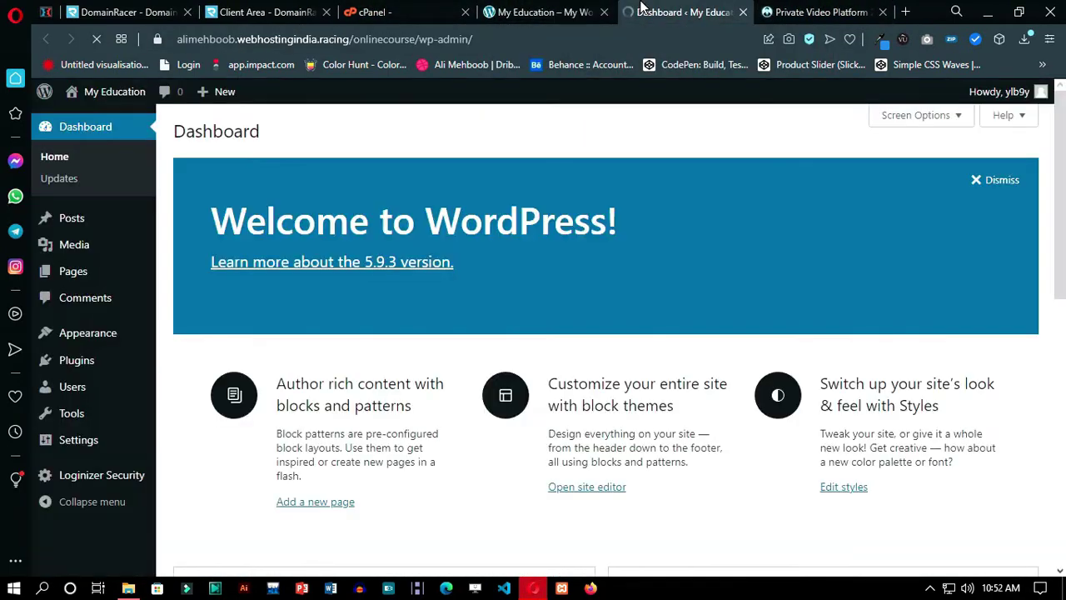
Step: Close the DomainRacer client area and look over the new site's front page
{"action": "left_click_drag", "start_coordinate": [648, 7], "coordinate": [516, 12]}
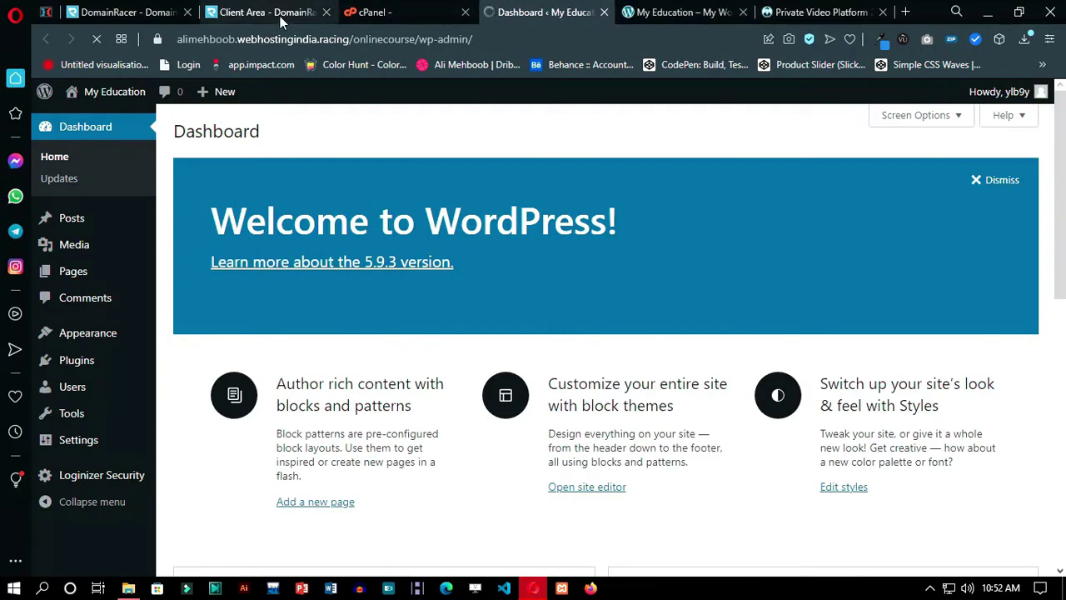
{"action": "left_click", "coordinate": [187, 12]}
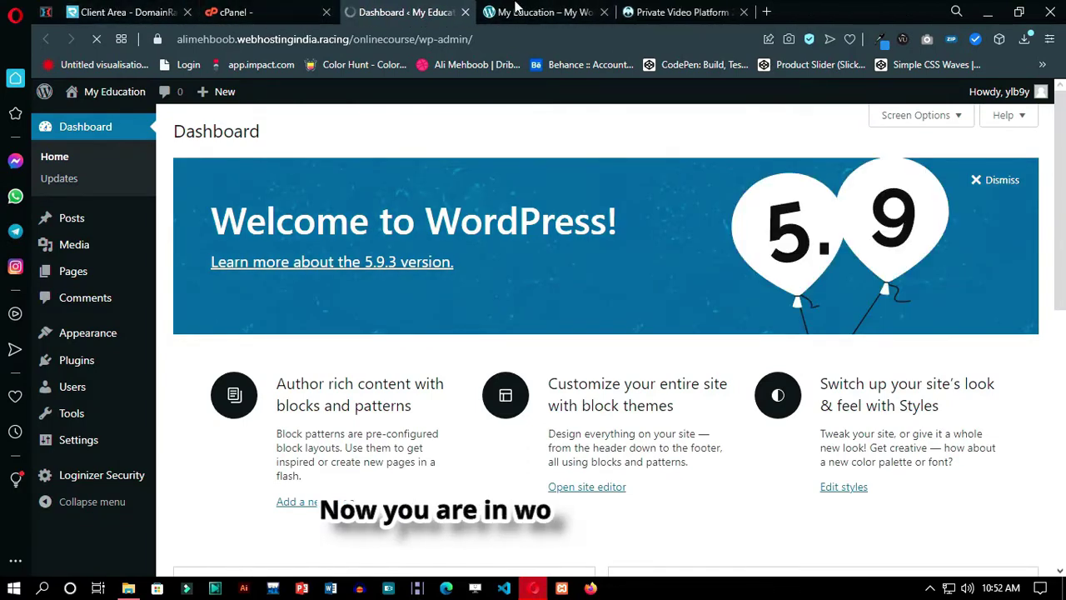
{"action": "left_click", "coordinate": [566, 11]}
{"action": "scroll", "coordinate": [817, 182], "scroll_direction": "down", "scroll_amount": 5}
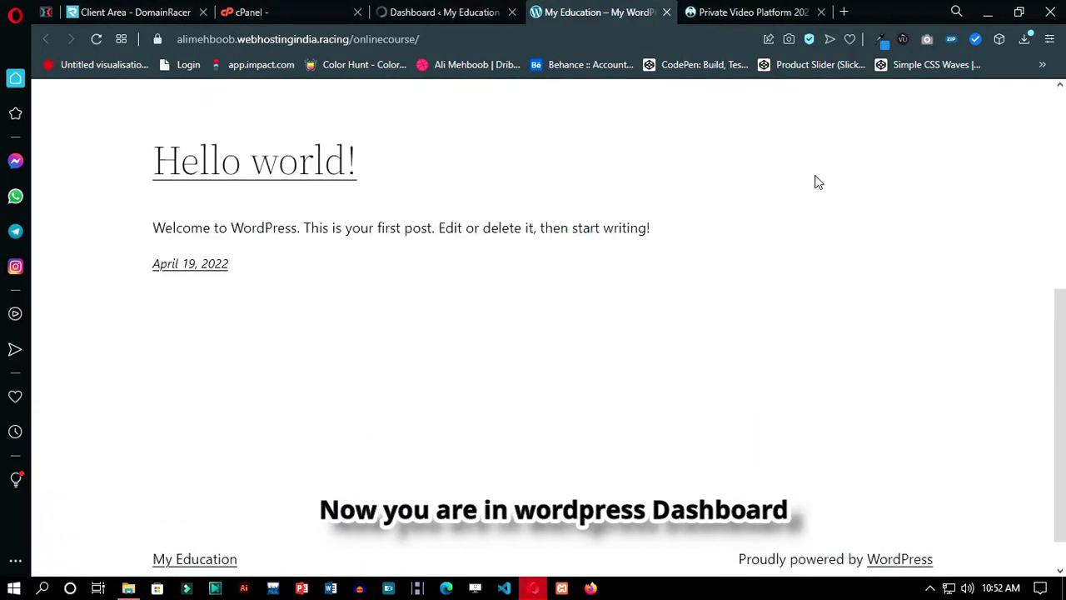
{"action": "scroll", "coordinate": [583, 225], "scroll_direction": "up", "scroll_amount": 5}
{"action": "left_click", "coordinate": [464, 6]}
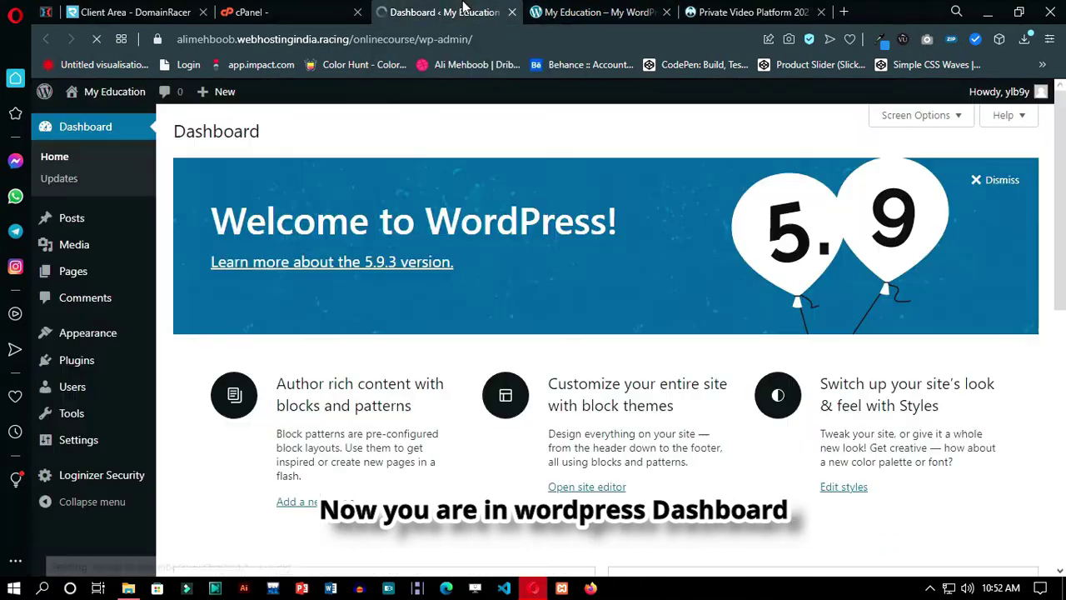
Step: Dismiss the Welcome panel and collapse the Site Health, At a Glance, Quick Draft, Events and News, and Activity widgets
{"action": "left_click", "coordinate": [980, 180]}
{"action": "left_click", "coordinate": [581, 168]}
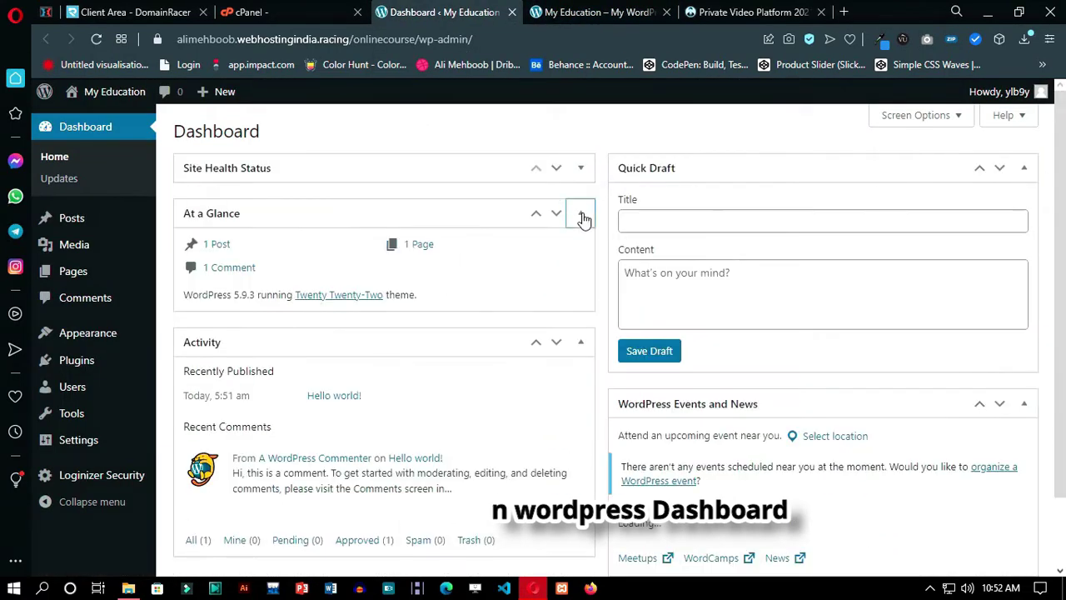
{"action": "left_click", "coordinate": [579, 213]}
{"action": "left_click", "coordinate": [1026, 167]}
{"action": "left_click", "coordinate": [1036, 213]}
{"action": "left_click", "coordinate": [584, 261]}
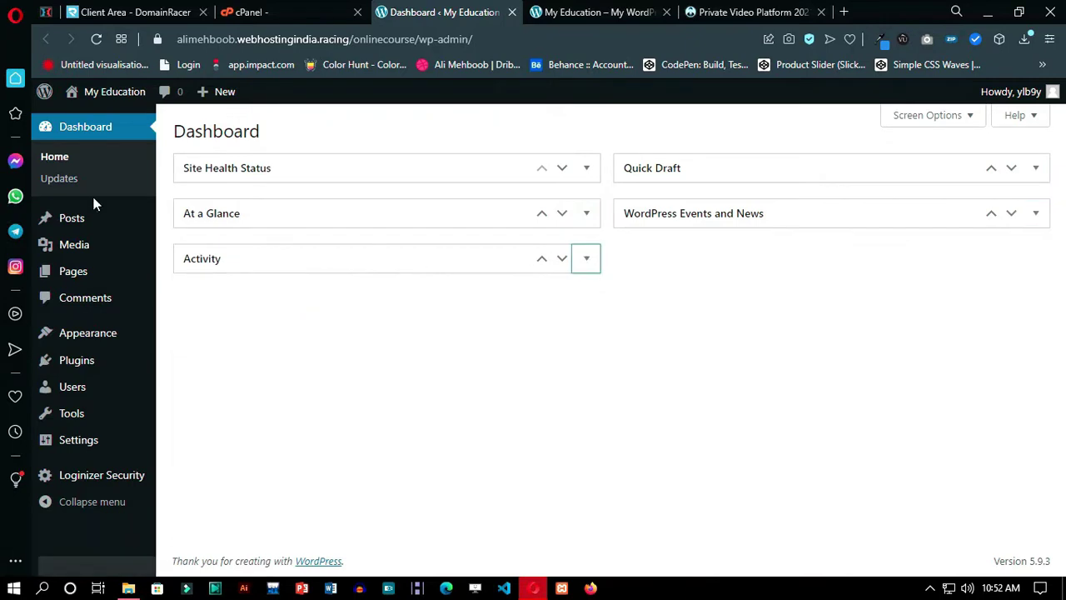
{"action": "mouse_move", "coordinate": [79, 351]}
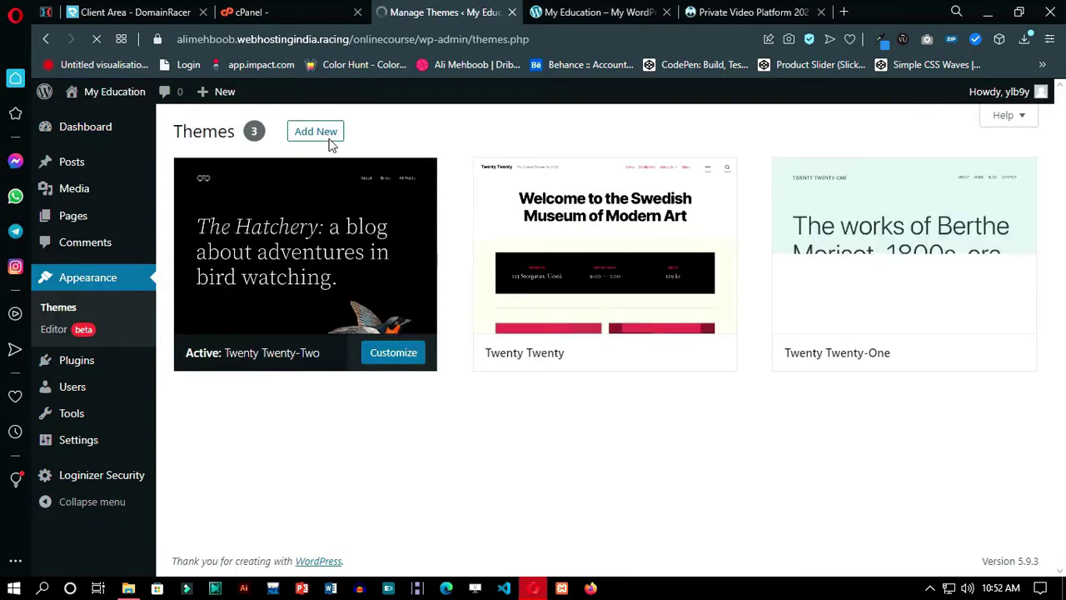
Step: Search the theme directory for 'docent', then install and activate the Docent theme
{"action": "left_click", "coordinate": [315, 132]}
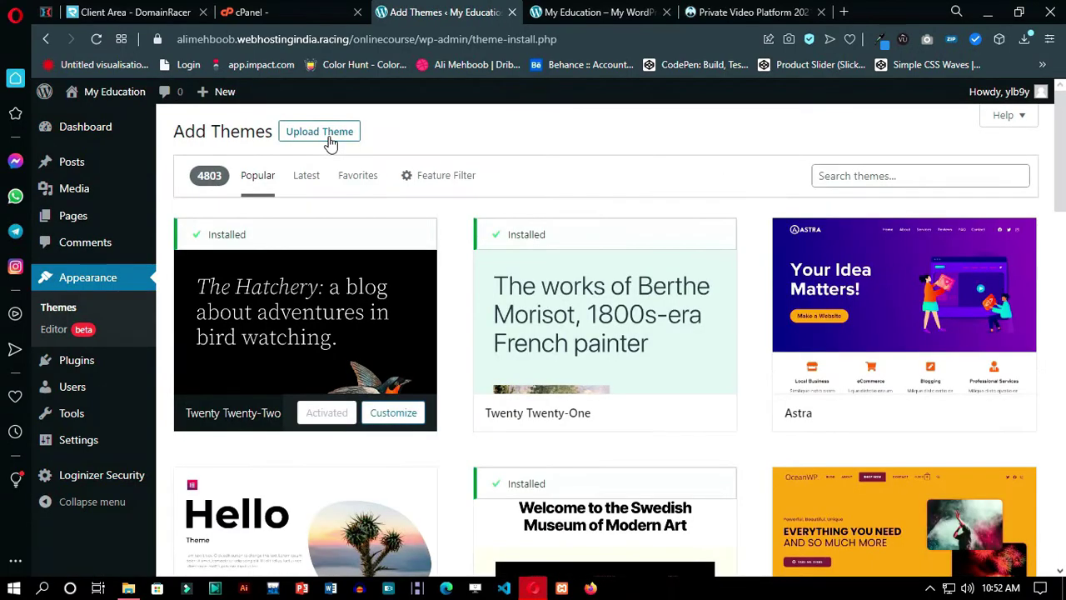
{"action": "left_click", "coordinate": [919, 169]}
{"action": "type", "text": "docent"}
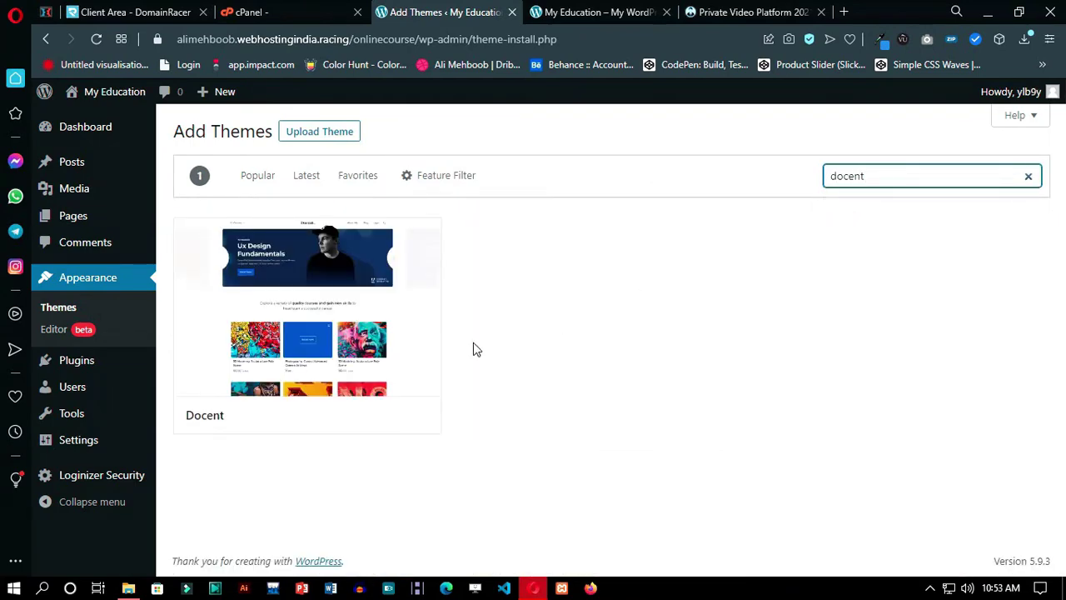
{"action": "mouse_move", "coordinate": [362, 379]}
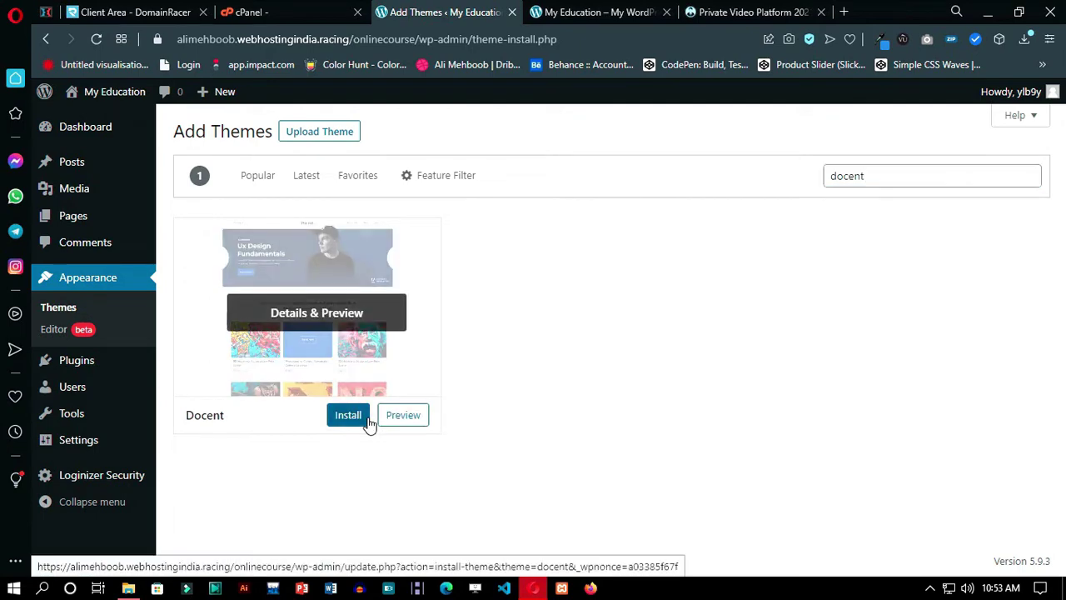
{"action": "left_click", "coordinate": [350, 414]}
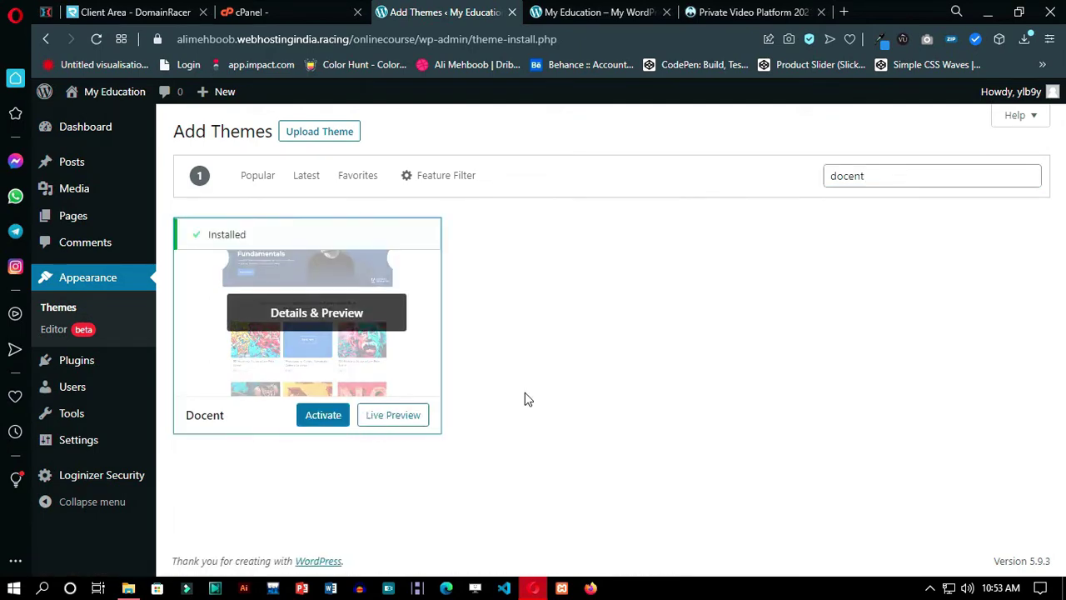
{"action": "left_click", "coordinate": [327, 419]}
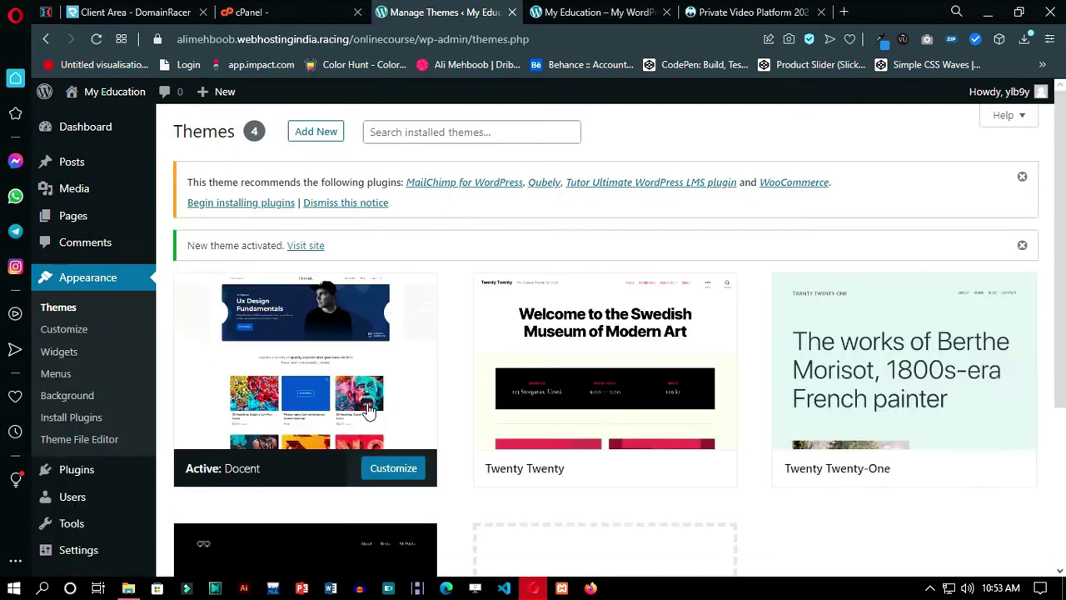
Step: Check the front page with Docent and dismiss the recommended plugins notice
{"action": "left_click", "coordinate": [541, 10]}
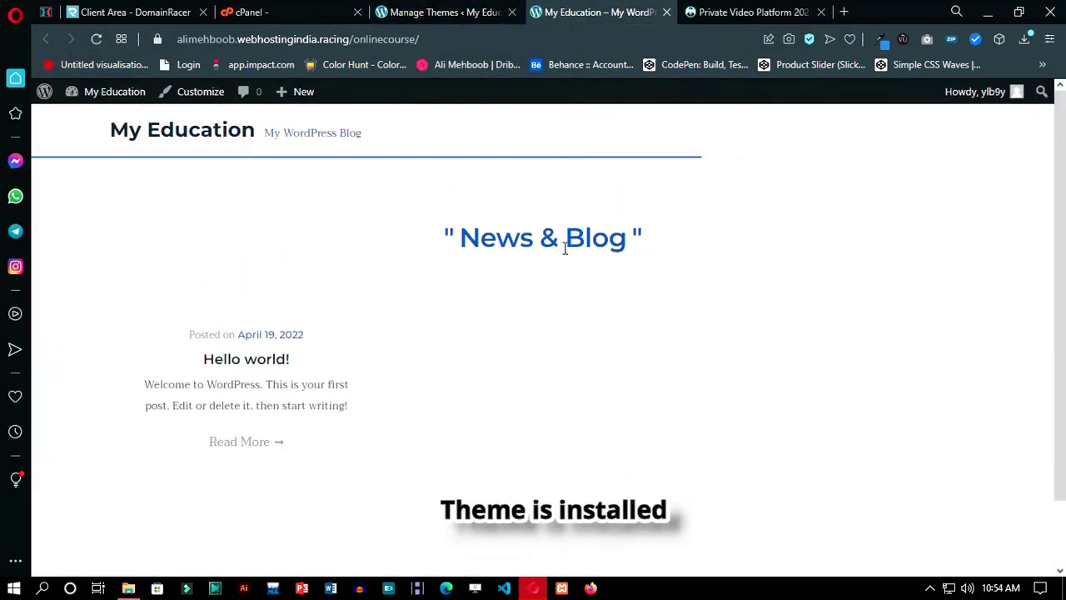
{"action": "left_click", "coordinate": [454, 10]}
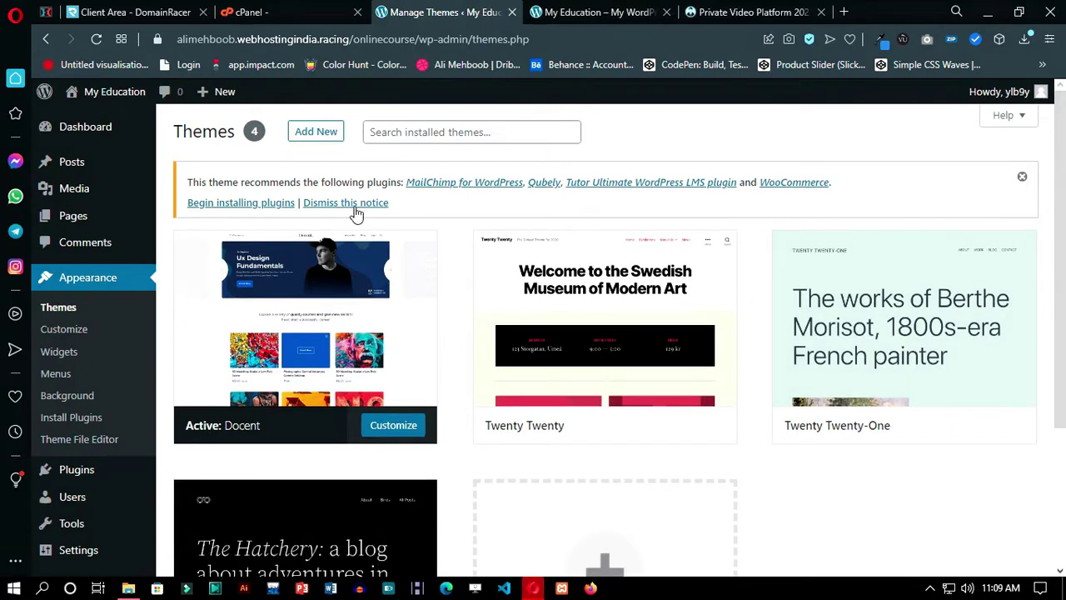
{"action": "left_click", "coordinate": [348, 203]}
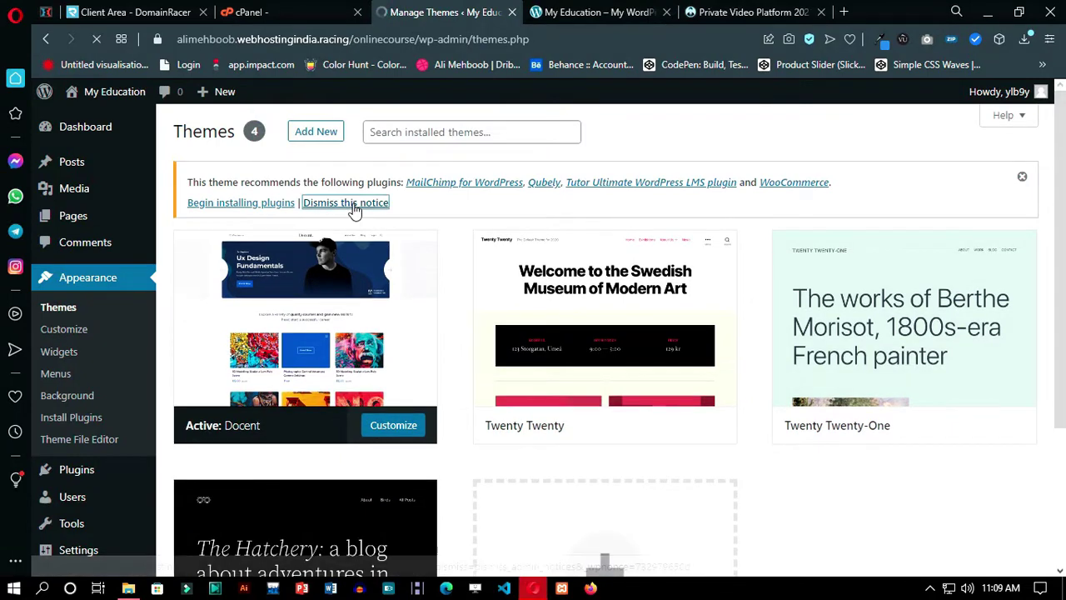
{"action": "left_click", "coordinate": [574, 15]}
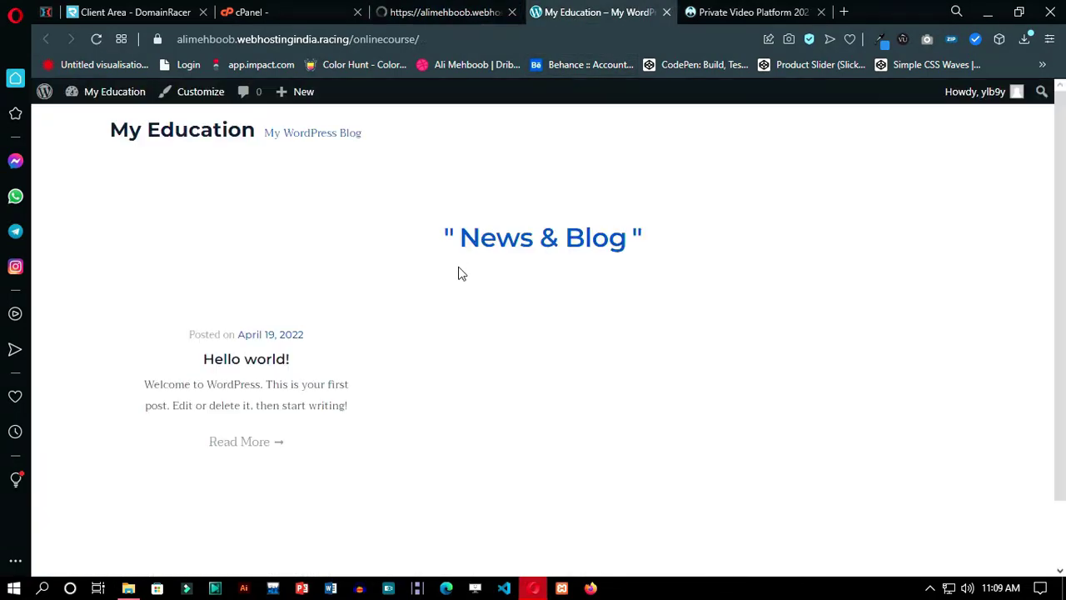
{"action": "scroll", "coordinate": [380, 320], "scroll_direction": "up", "scroll_amount": 1}
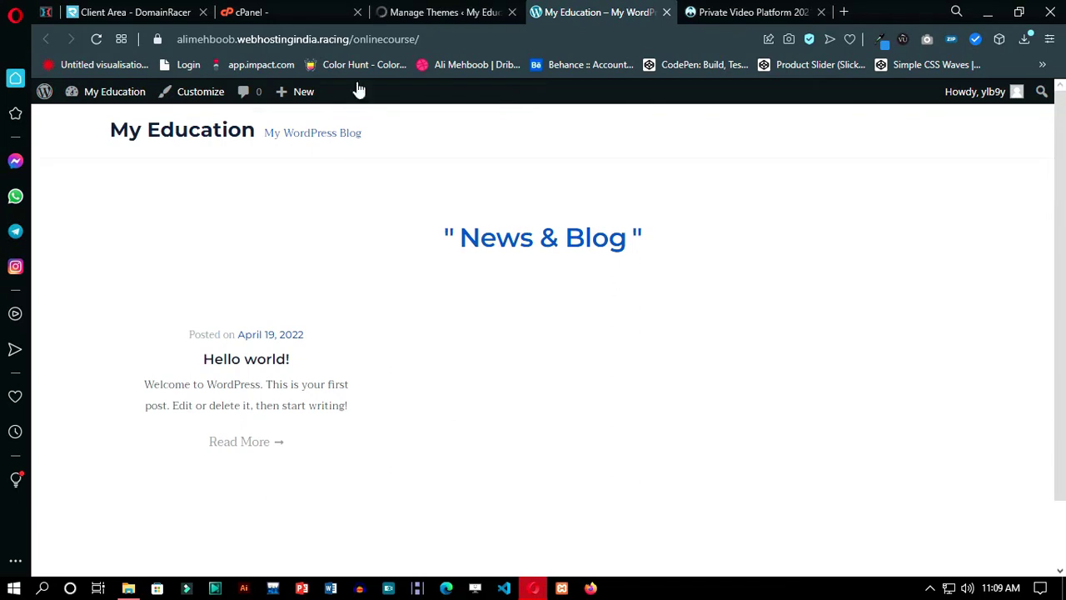
{"action": "left_click", "coordinate": [425, 10]}
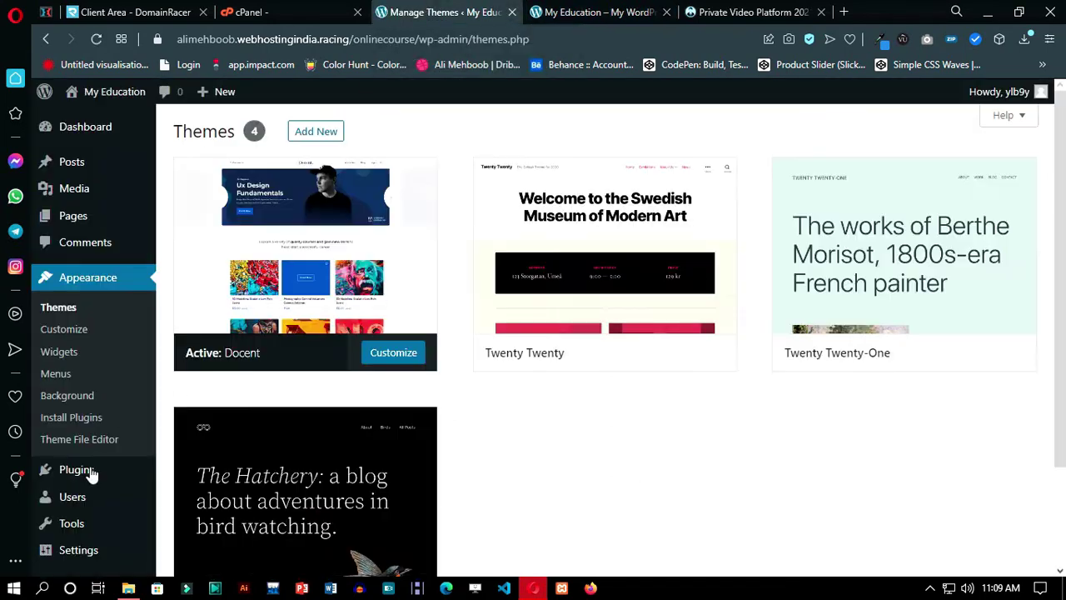
Step: Search the plugin directory for 'tutor lms' and install the Tutor LMS plugin
{"action": "mouse_move", "coordinate": [89, 474]}
{"action": "left_click", "coordinate": [191, 494]}
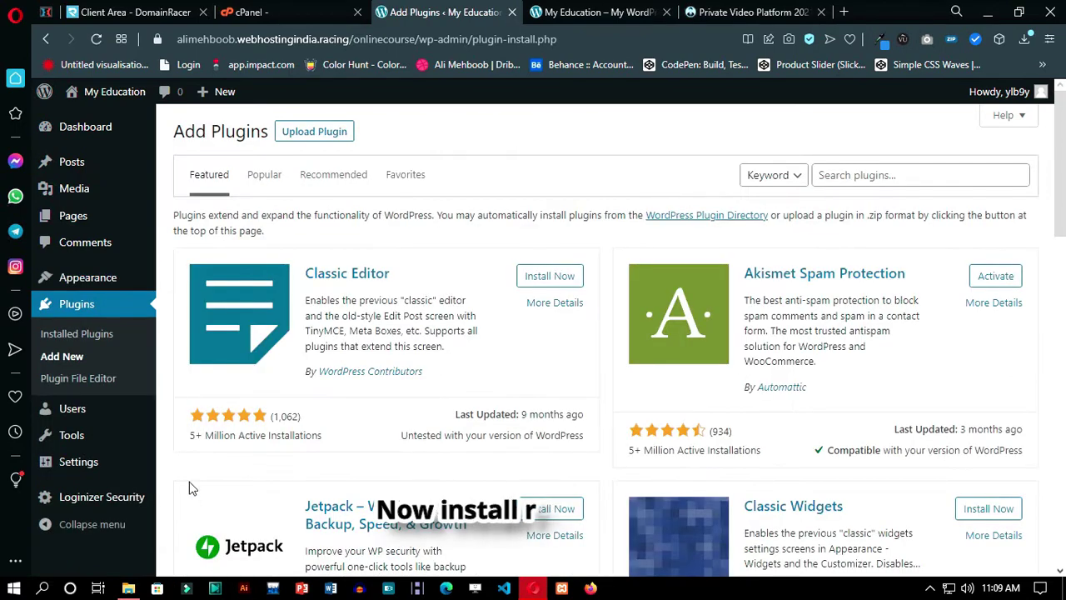
{"action": "left_click", "coordinate": [866, 173]}
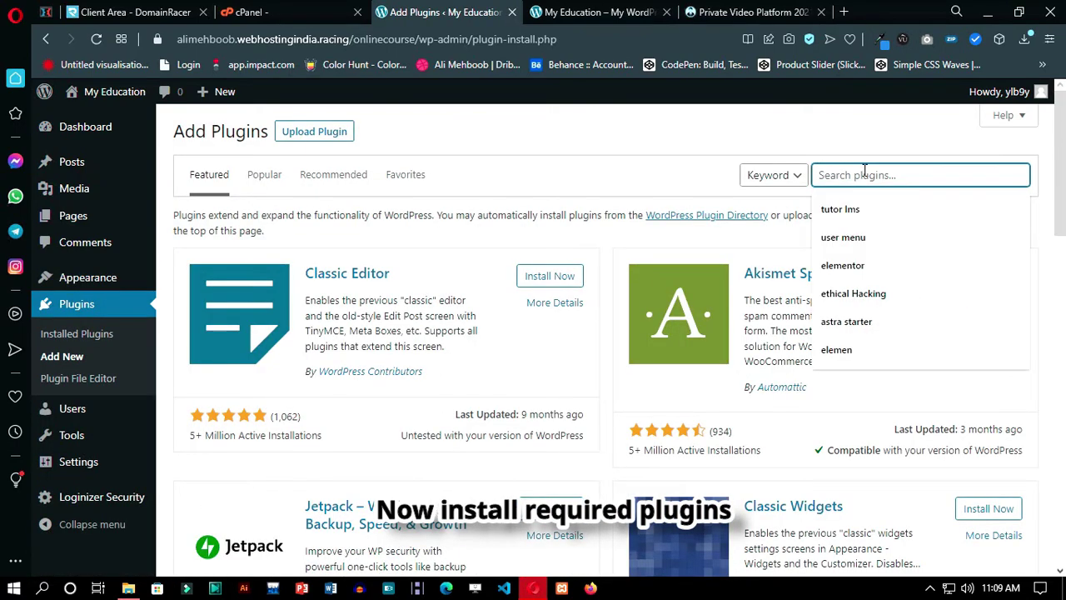
{"action": "type", "text": "tu"}
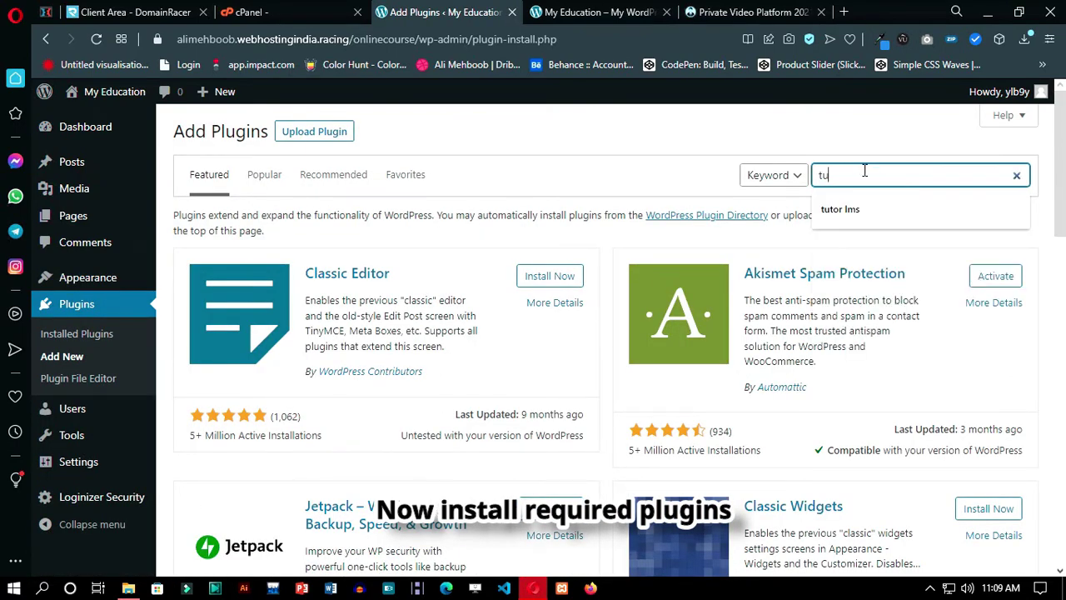
{"action": "type", "text": "to"}
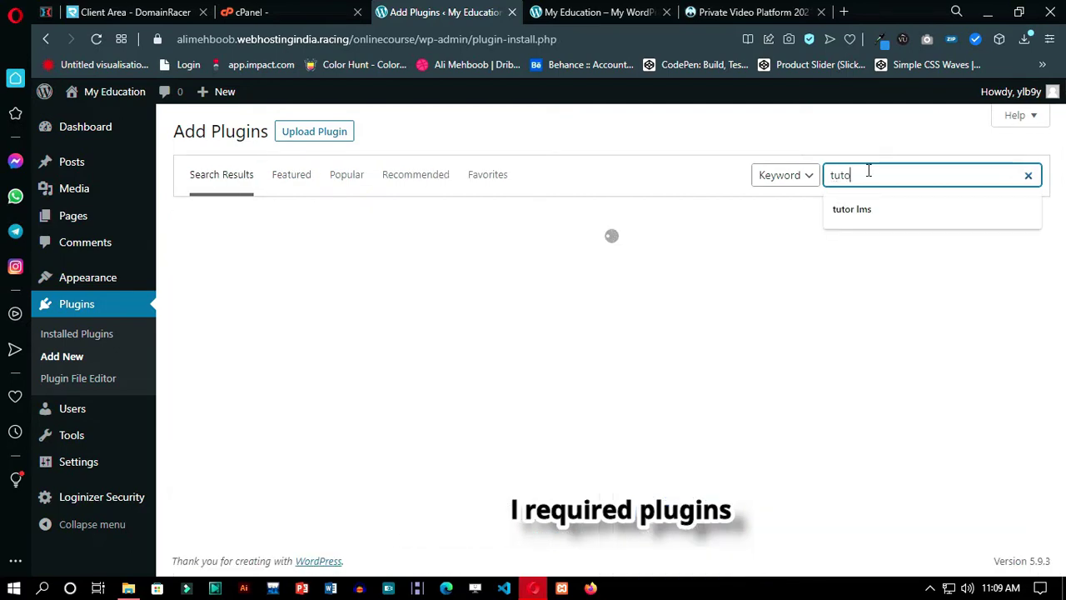
{"action": "type", "text": "r lms"}
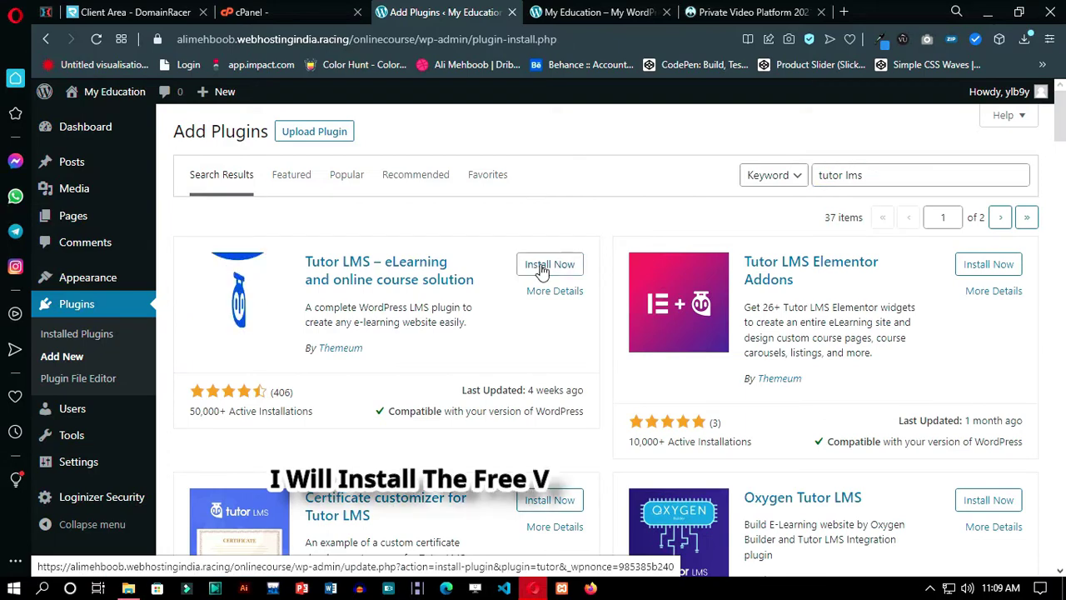
{"action": "left_click", "coordinate": [545, 265]}
Step: Check the DomainRacer hosting account's downloads, which offer Tutor LMS Pro 1.9.4
{"action": "left_click", "coordinate": [134, 12]}
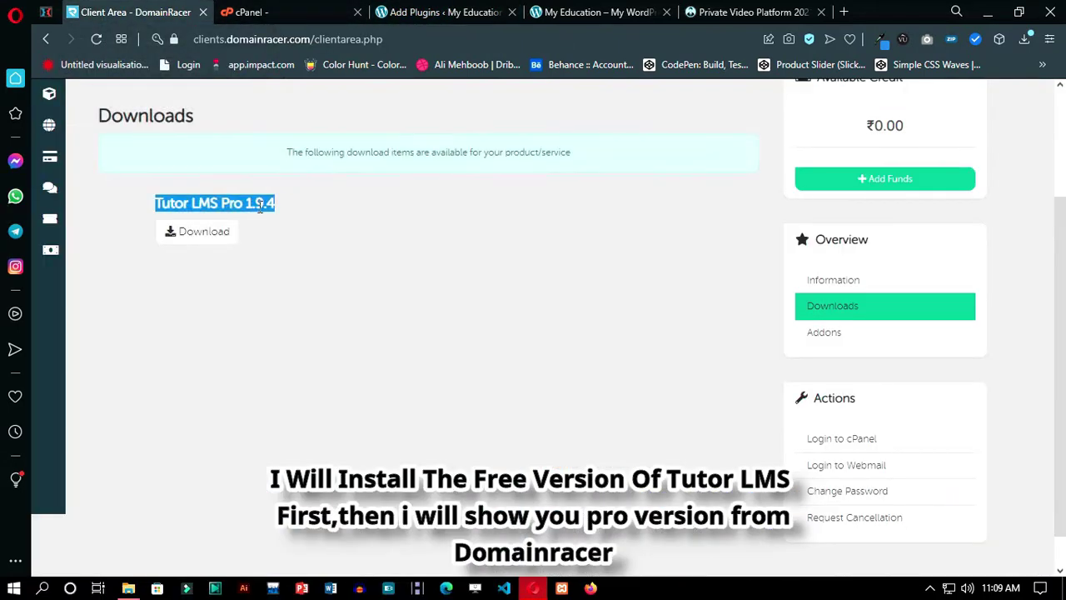
{"action": "left_click", "coordinate": [428, 119]}
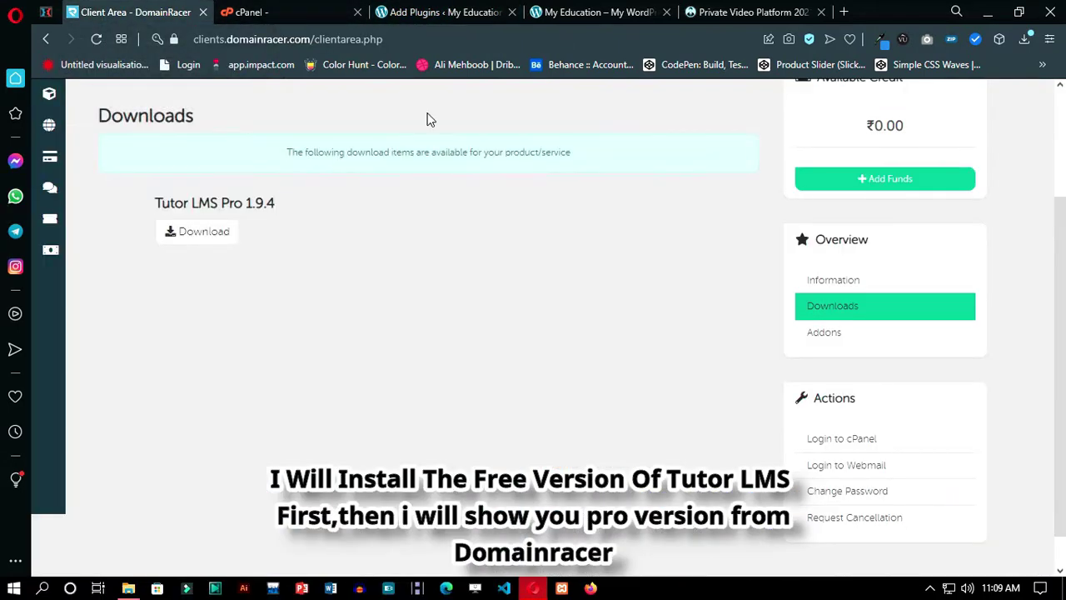
{"action": "left_click", "coordinate": [445, 12]}
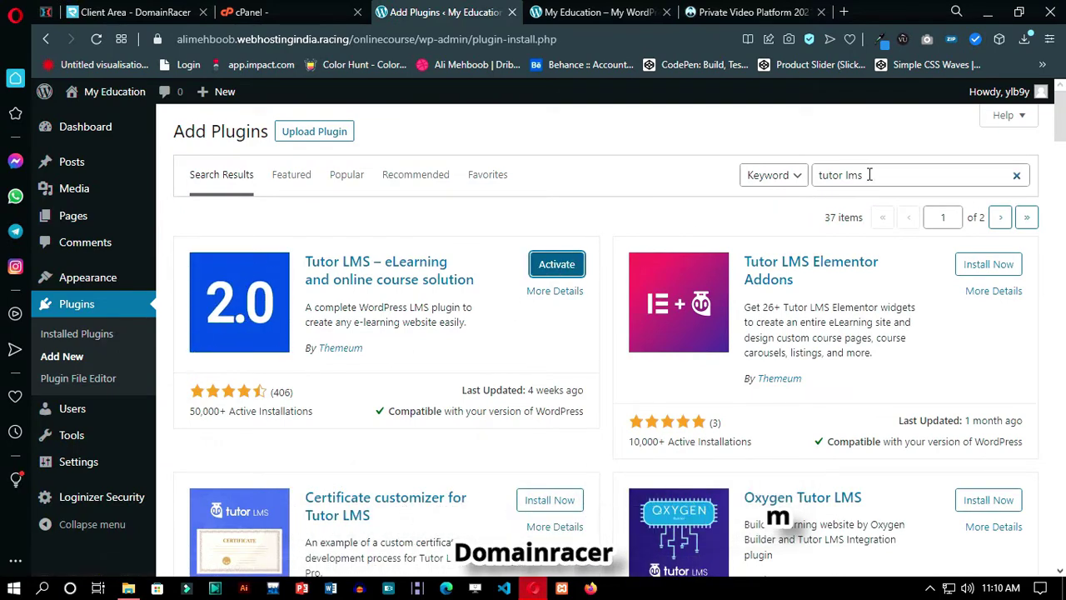
Step: Activate Tutor LMS, skip its setup wizard, and enable membership so anyone can register
{"action": "left_click", "coordinate": [582, 264]}
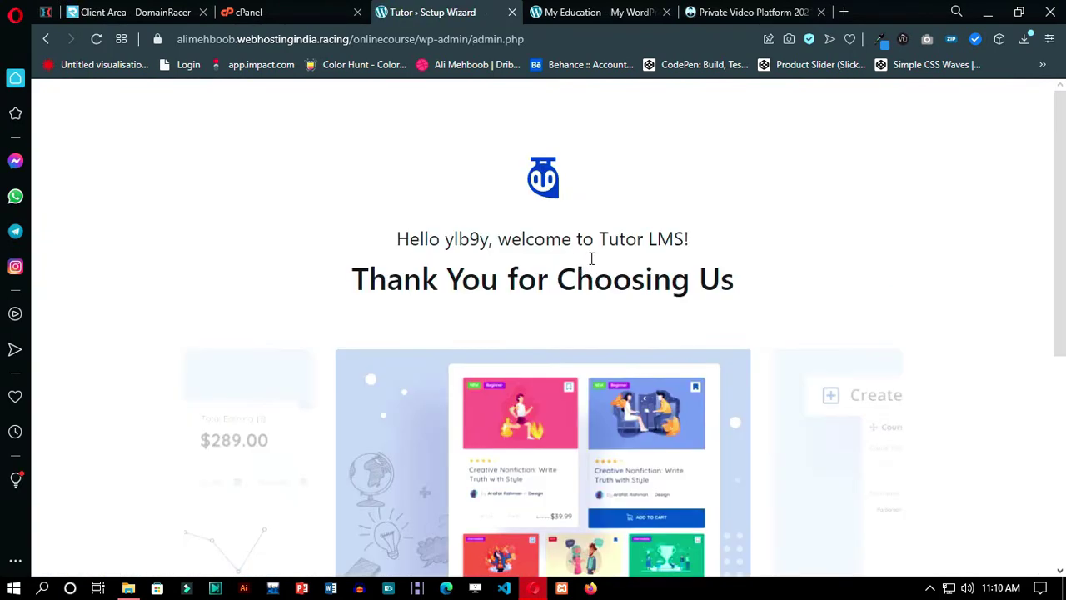
{"action": "scroll", "coordinate": [587, 283], "scroll_direction": "down", "scroll_amount": 5}
{"action": "left_click", "coordinate": [566, 475]}
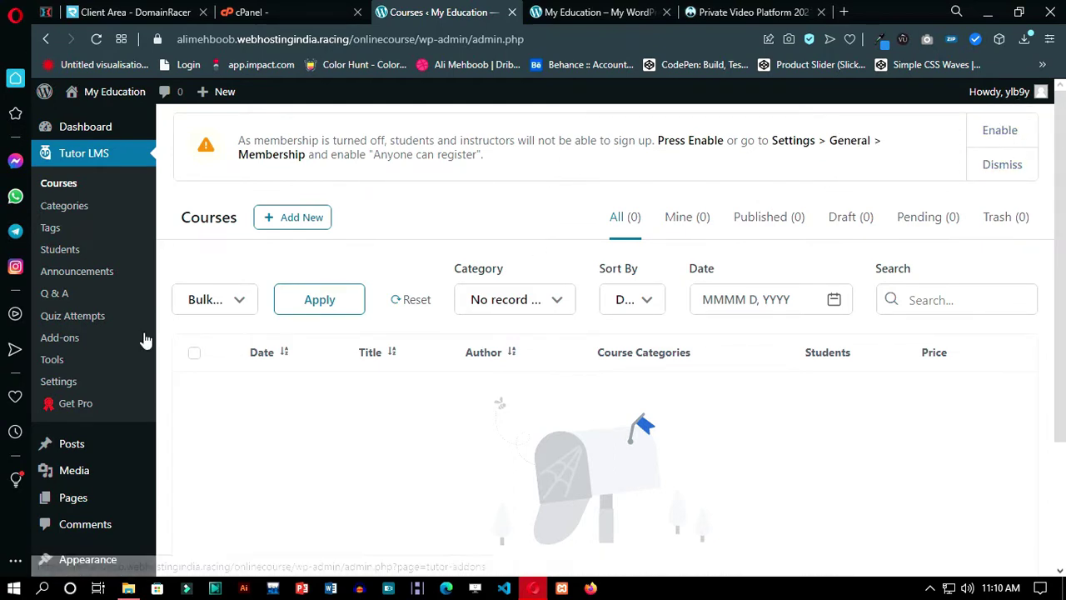
{"action": "left_click", "coordinate": [1003, 131]}
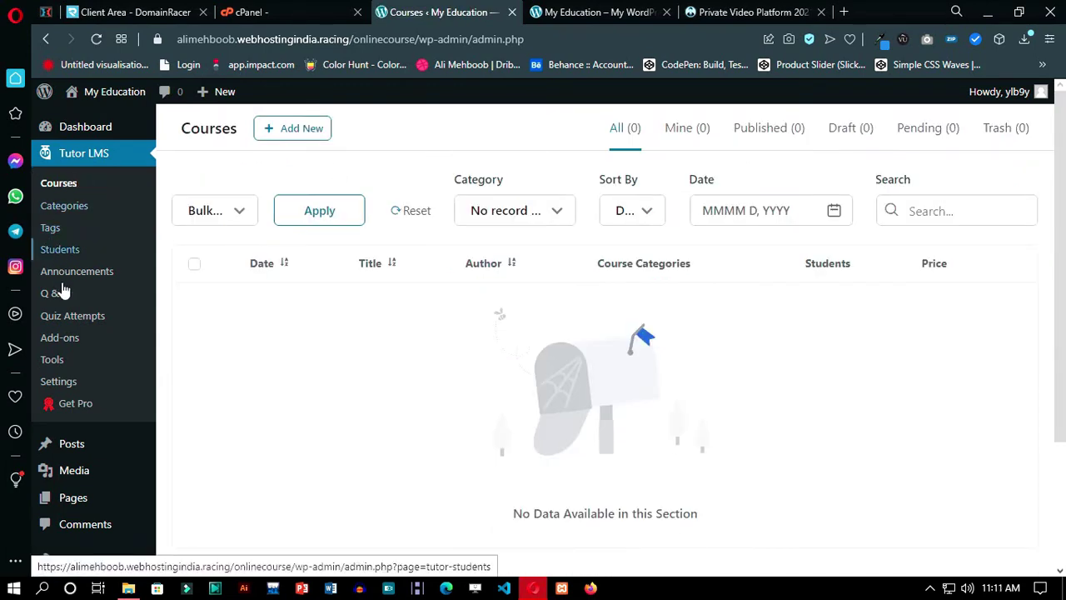
{"action": "scroll", "coordinate": [91, 392], "scroll_direction": "down", "scroll_amount": 1}
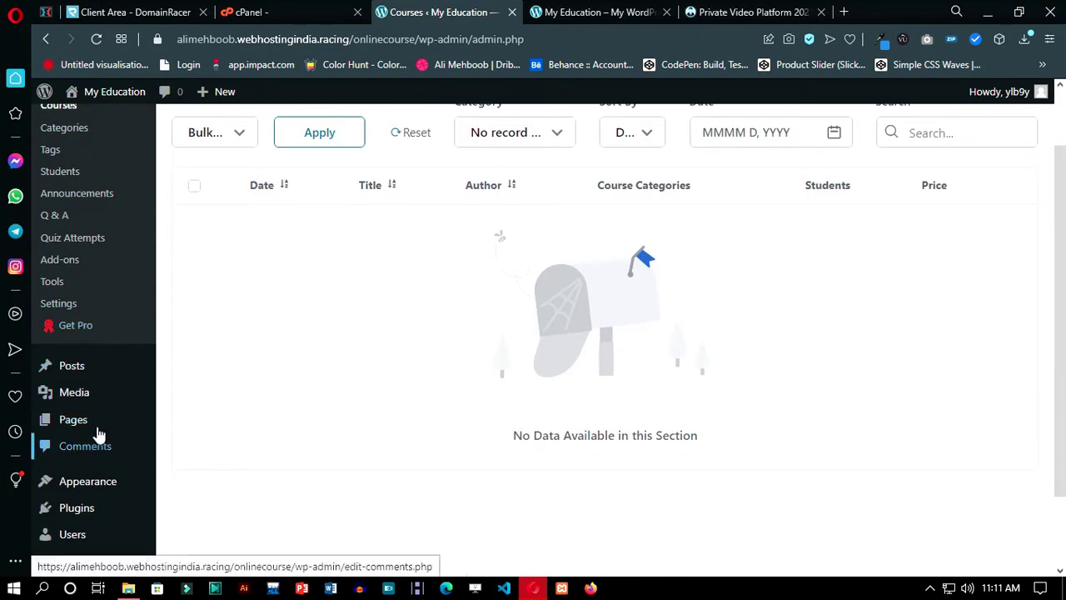
{"action": "scroll", "coordinate": [91, 466], "scroll_direction": "down", "scroll_amount": 1}
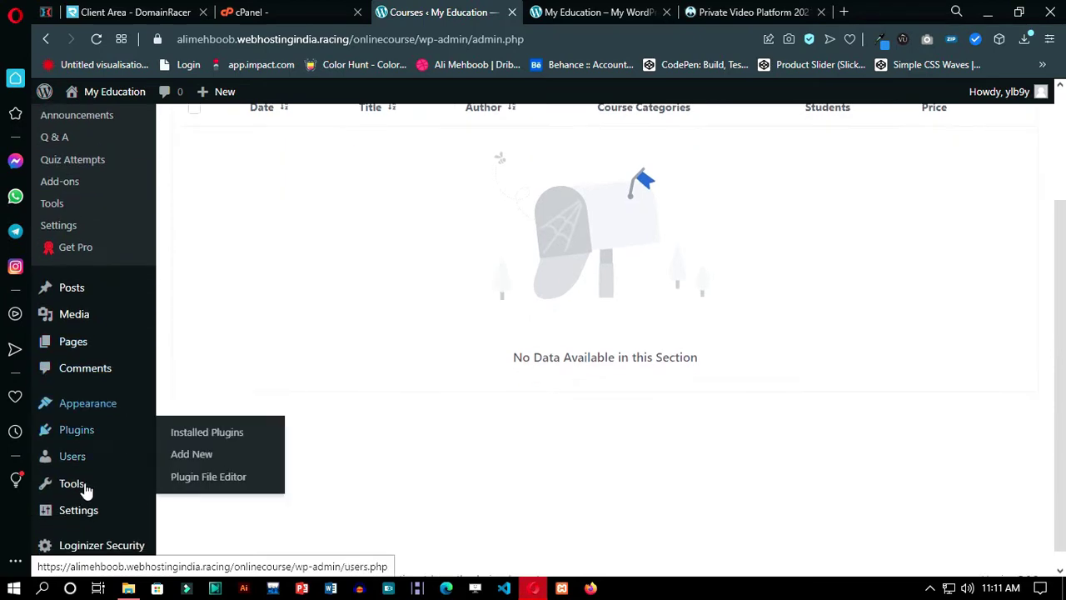
{"action": "left_click", "coordinate": [202, 437]}
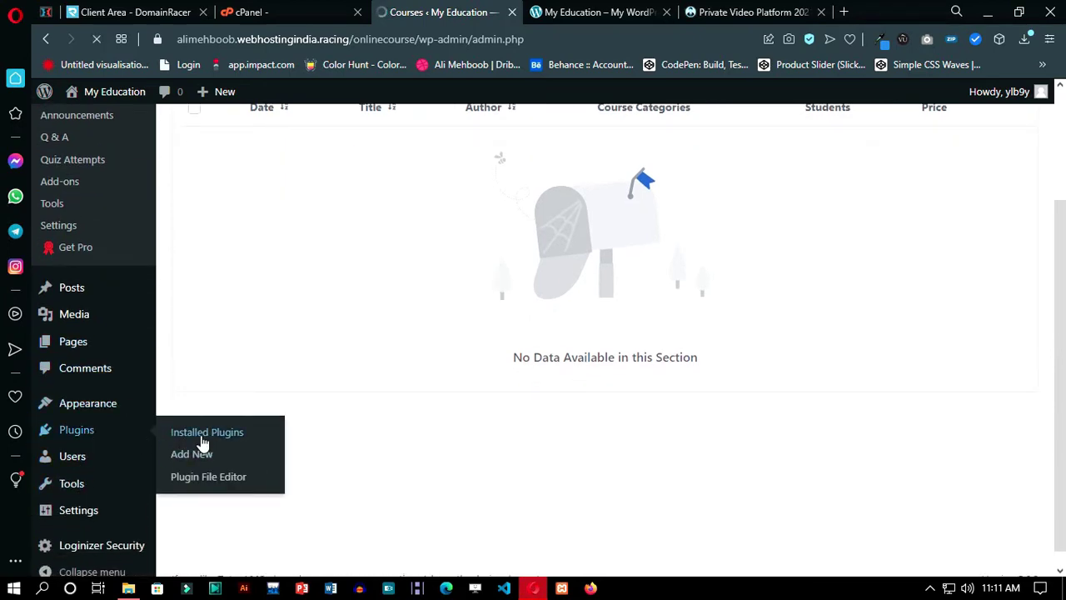
Step: Upload and install the Tutor LMS Pro plugin from tutor-pro_v2.0.1.zip
{"action": "scroll", "coordinate": [286, 479], "scroll_direction": "down", "scroll_amount": 1}
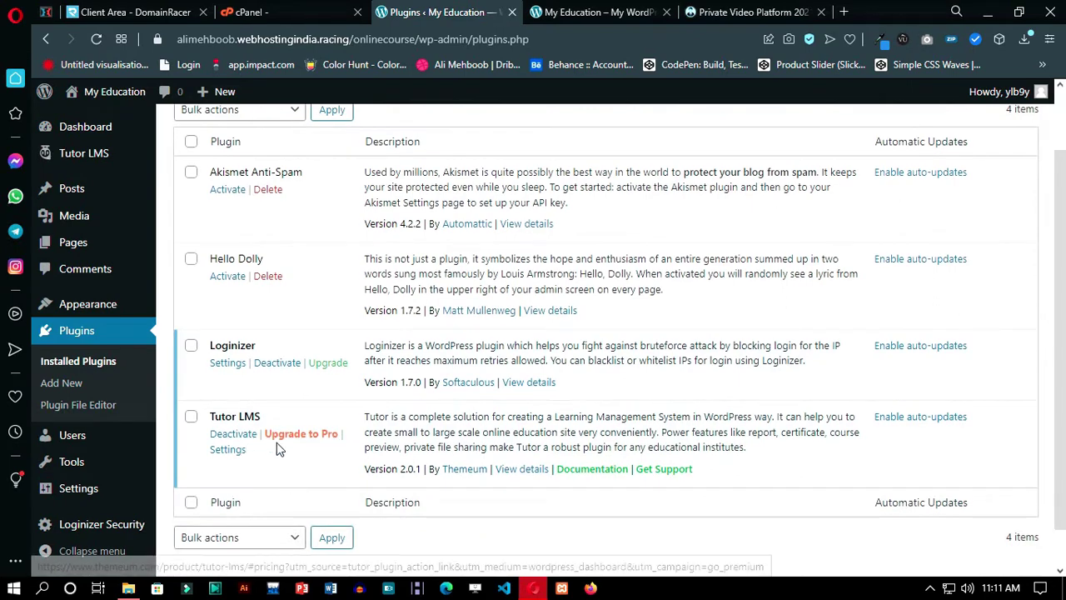
{"action": "scroll", "coordinate": [313, 443], "scroll_direction": "up", "scroll_amount": 1}
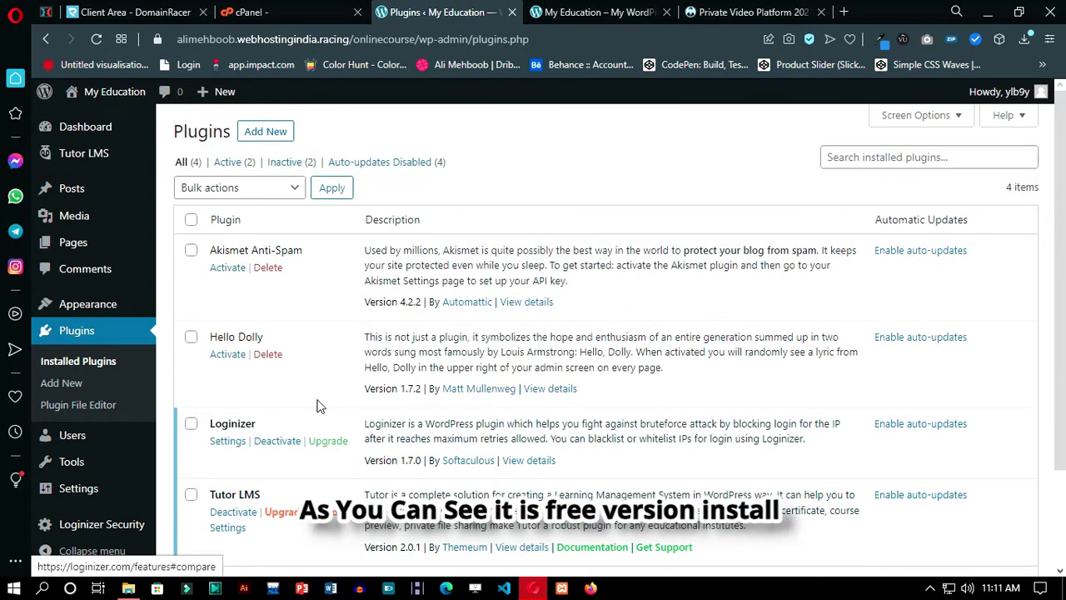
{"action": "left_click", "coordinate": [266, 134]}
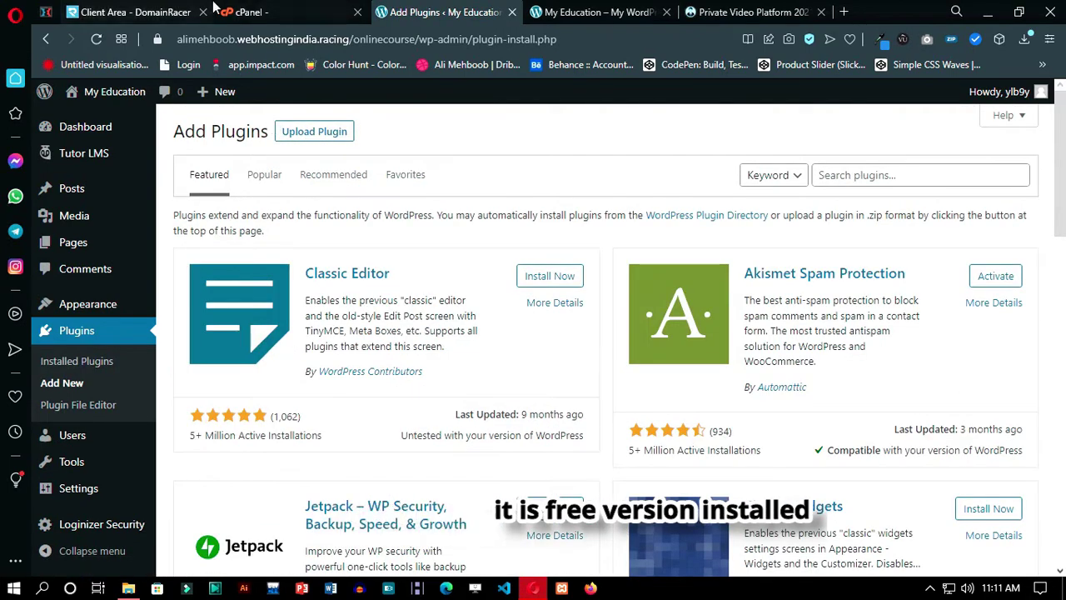
{"action": "left_click", "coordinate": [133, 12]}
{"action": "left_click", "coordinate": [442, 12]}
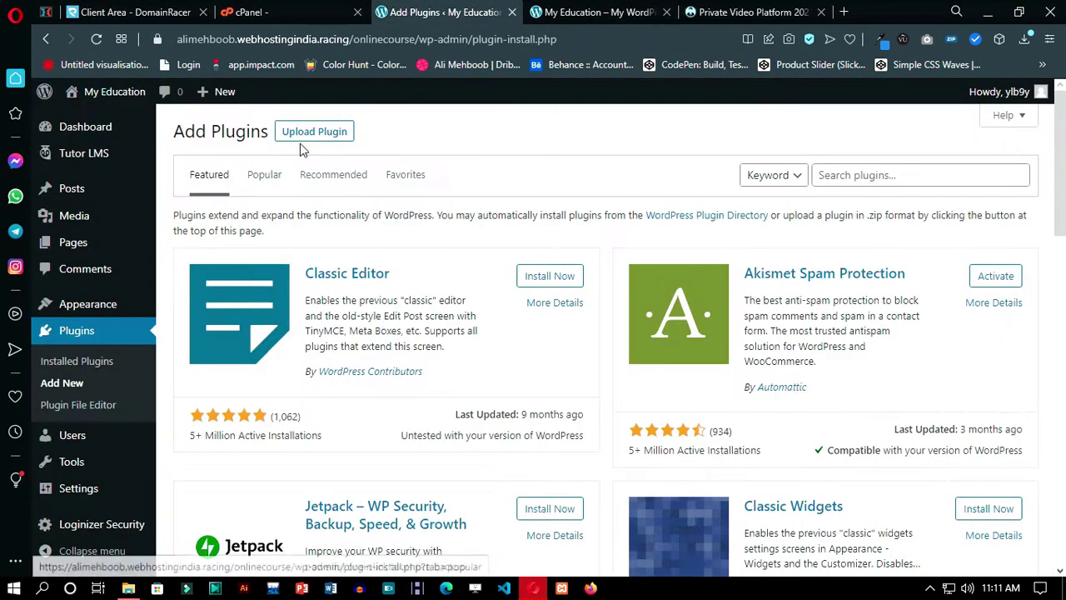
{"action": "left_click", "coordinate": [314, 131]}
{"action": "left_click", "coordinate": [504, 272]}
{"action": "left_click", "coordinate": [519, 417]}
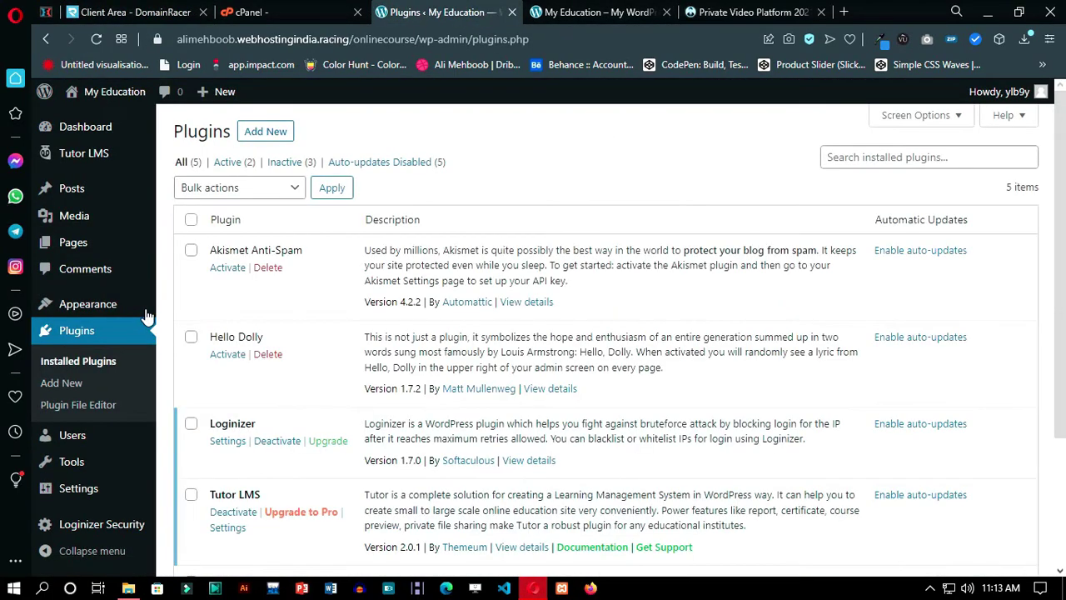
Step: Activate Tutor LMS Pro in the Installed Plugins list and dismiss the activation notice
{"action": "scroll", "coordinate": [383, 308], "scroll_direction": "down", "scroll_amount": 2}
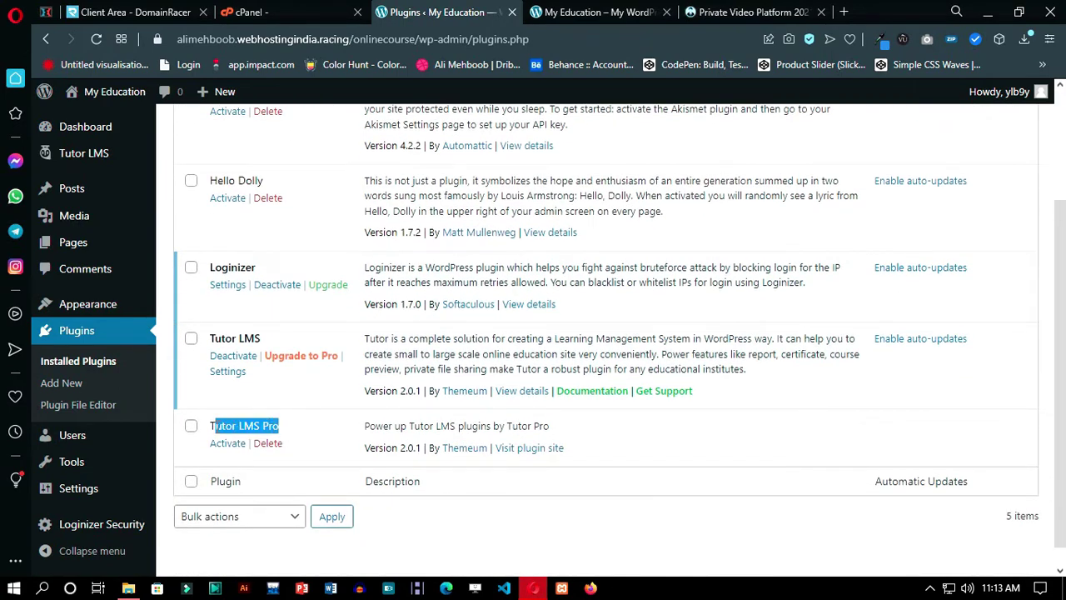
{"action": "left_click_drag", "start_coordinate": [214, 425], "coordinate": [210, 426]}
{"action": "left_click", "coordinate": [227, 443]}
{"action": "scroll", "coordinate": [300, 367], "scroll_direction": "down", "scroll_amount": 5}
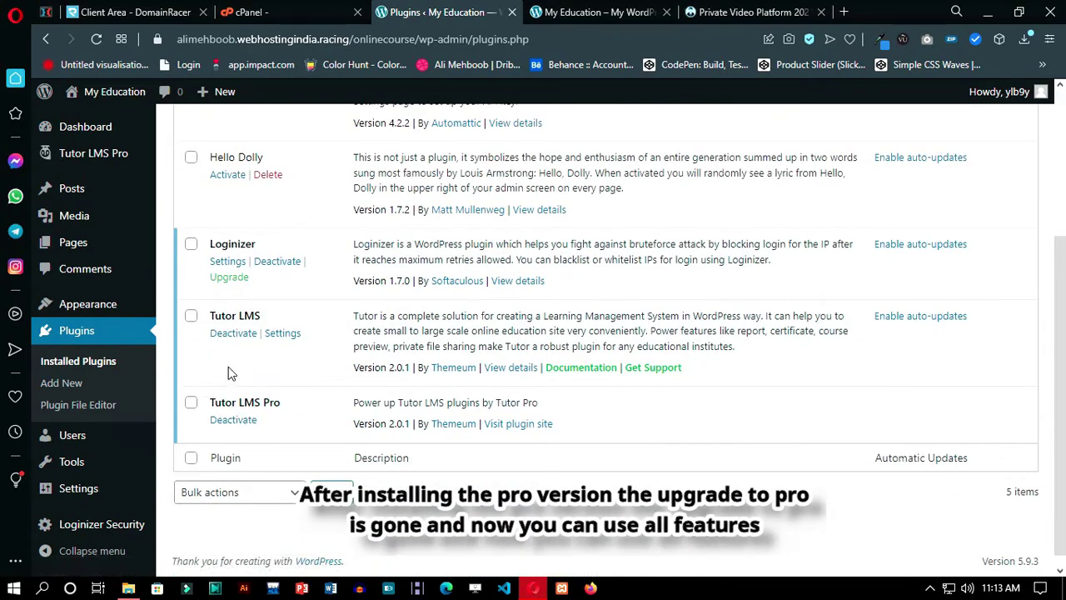
{"action": "scroll", "coordinate": [163, 373], "scroll_direction": "up", "scroll_amount": 5}
{"action": "left_click", "coordinate": [1022, 165]}
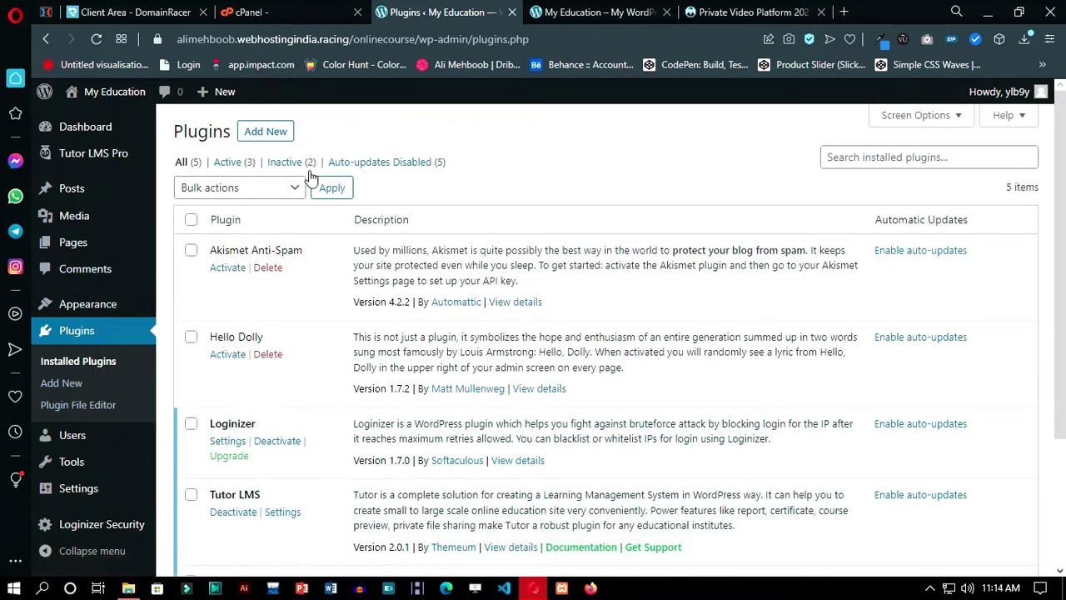
{"action": "left_click", "coordinate": [280, 136]}
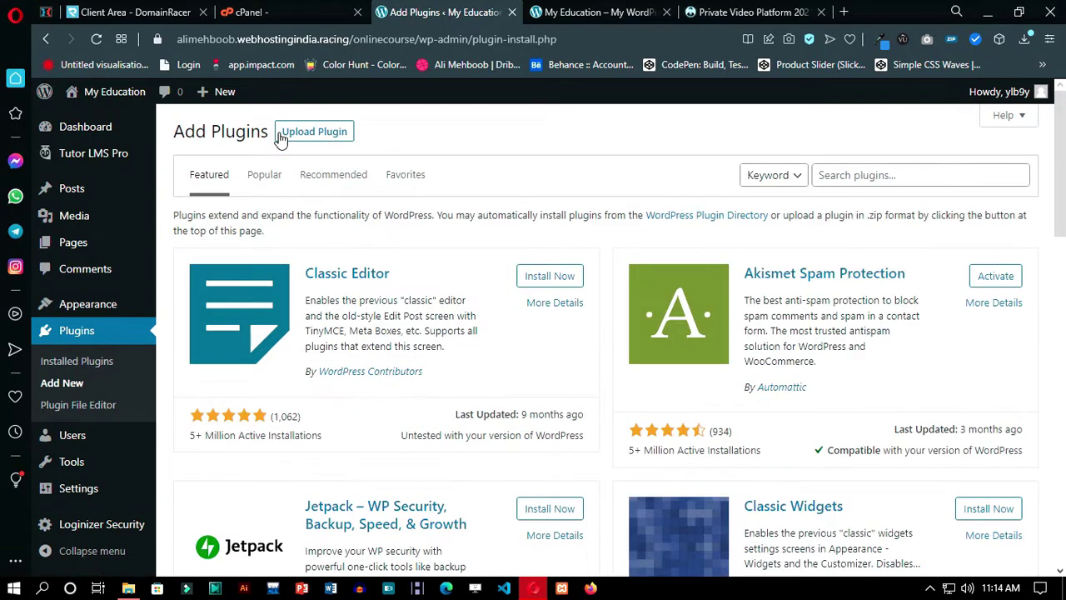
Step: Search the plugin directory for WooCommerce and install the WooCommerce plugin
{"action": "left_click", "coordinate": [928, 174]}
{"action": "type", "text": "ww"}
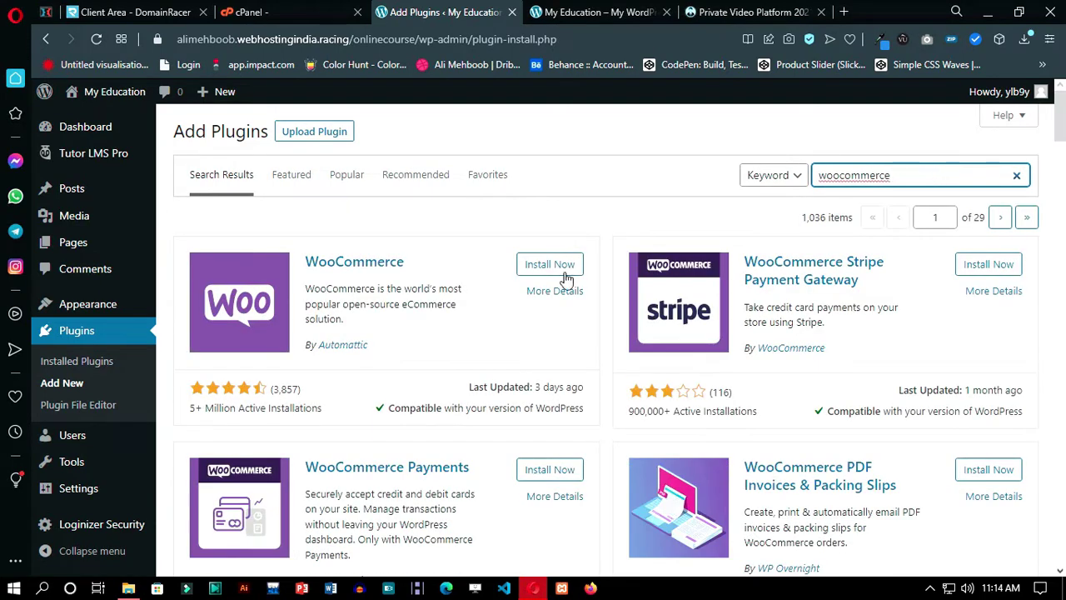
{"action": "left_click", "coordinate": [565, 273]}
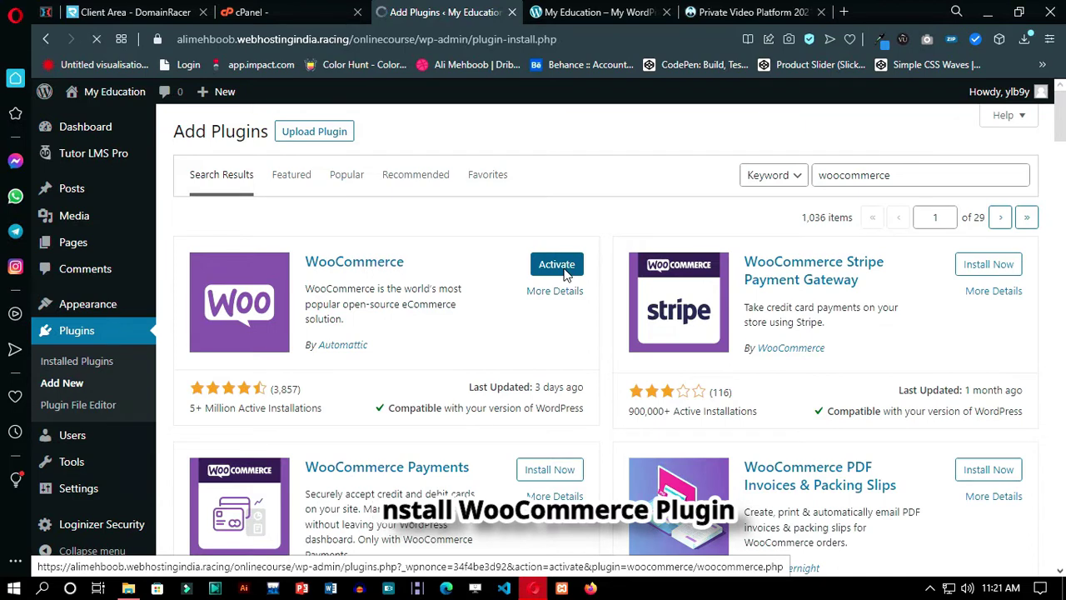
Step: Continue through the store details and keep Downloads as the only WooCommerce product type
{"action": "scroll", "coordinate": [500, 333], "scroll_direction": "down", "scroll_amount": 2}
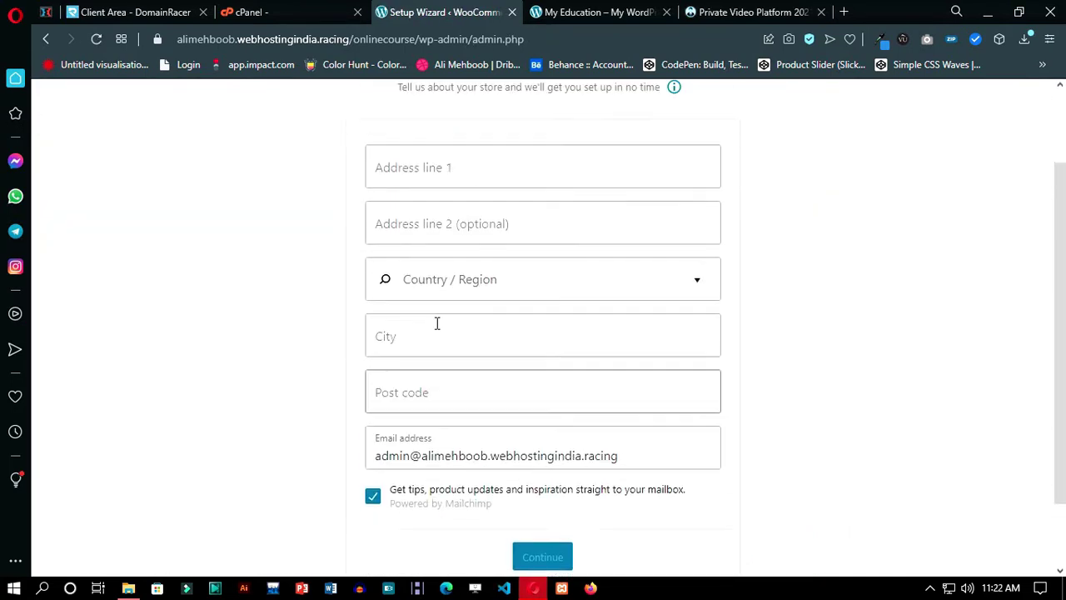
{"action": "scroll", "coordinate": [437, 323], "scroll_direction": "up", "scroll_amount": 1}
{"action": "left_click", "coordinate": [489, 206]}
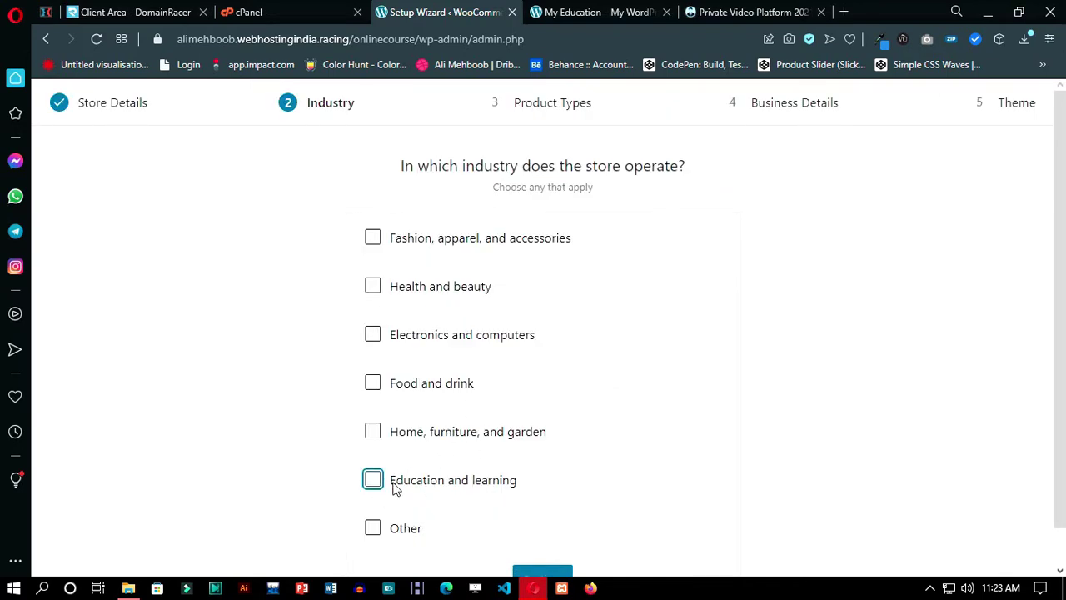
{"action": "scroll", "coordinate": [504, 316], "scroll_direction": "down", "scroll_amount": 1}
{"action": "left_click", "coordinate": [543, 533]}
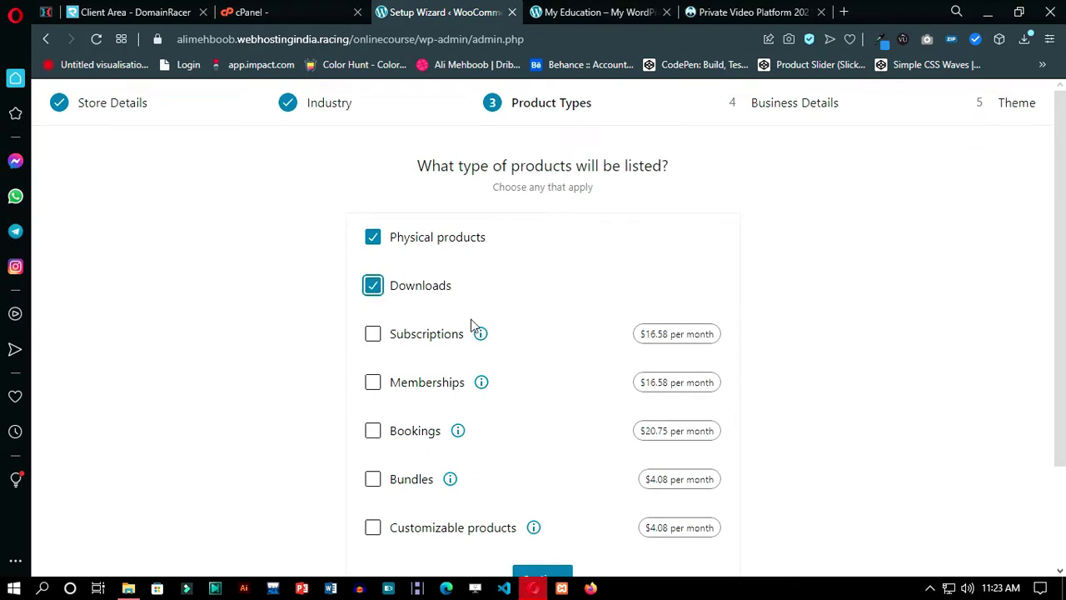
{"action": "scroll", "coordinate": [476, 397], "scroll_direction": "down", "scroll_amount": 3}
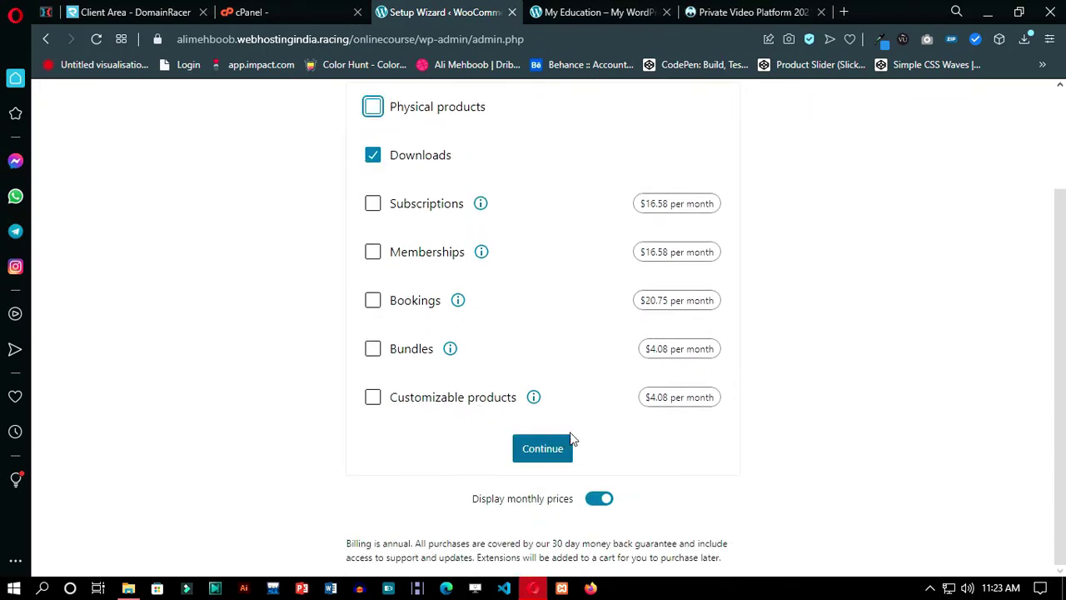
{"action": "left_click", "coordinate": [544, 457]}
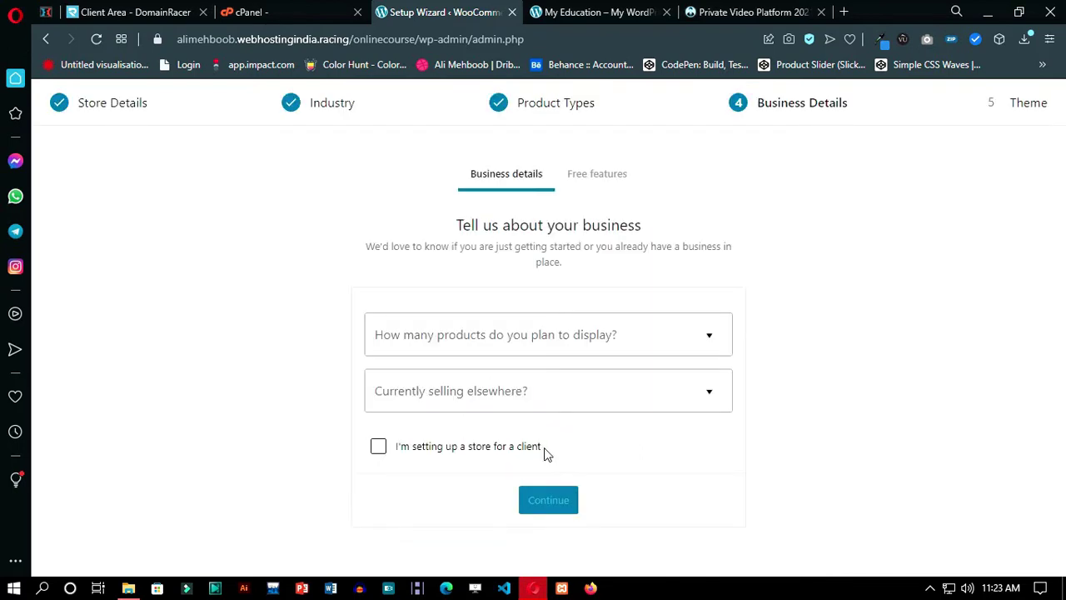
Step: Set the business details to 11 - 100 planned products and No for selling elsewhere
{"action": "left_click", "coordinate": [617, 338]}
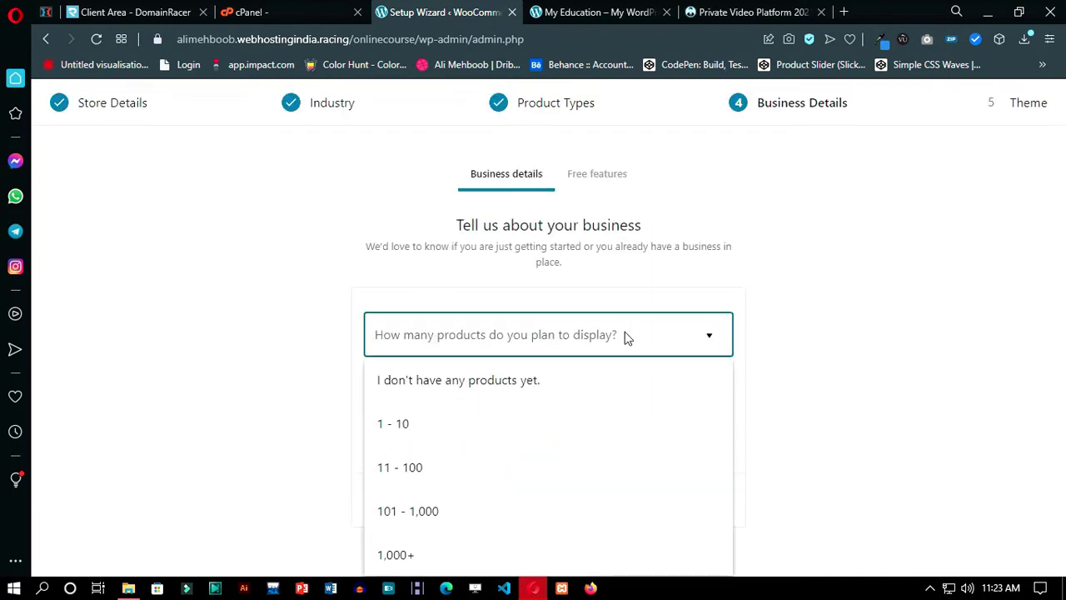
{"action": "left_click", "coordinate": [486, 464]}
{"action": "left_click", "coordinate": [538, 400]}
{"action": "left_click", "coordinate": [496, 434]}
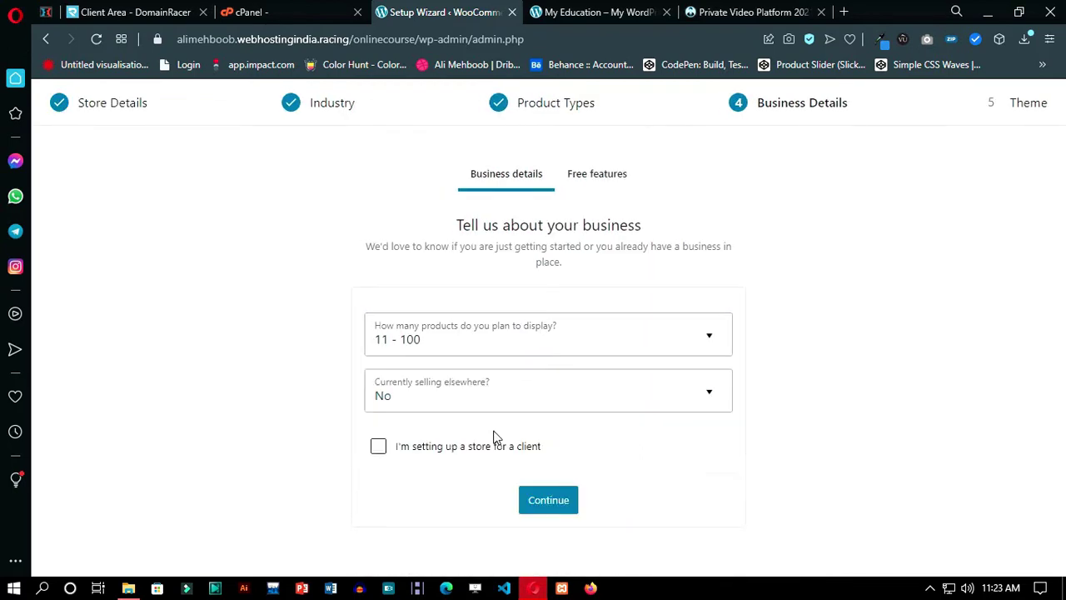
{"action": "left_click", "coordinate": [548, 500]}
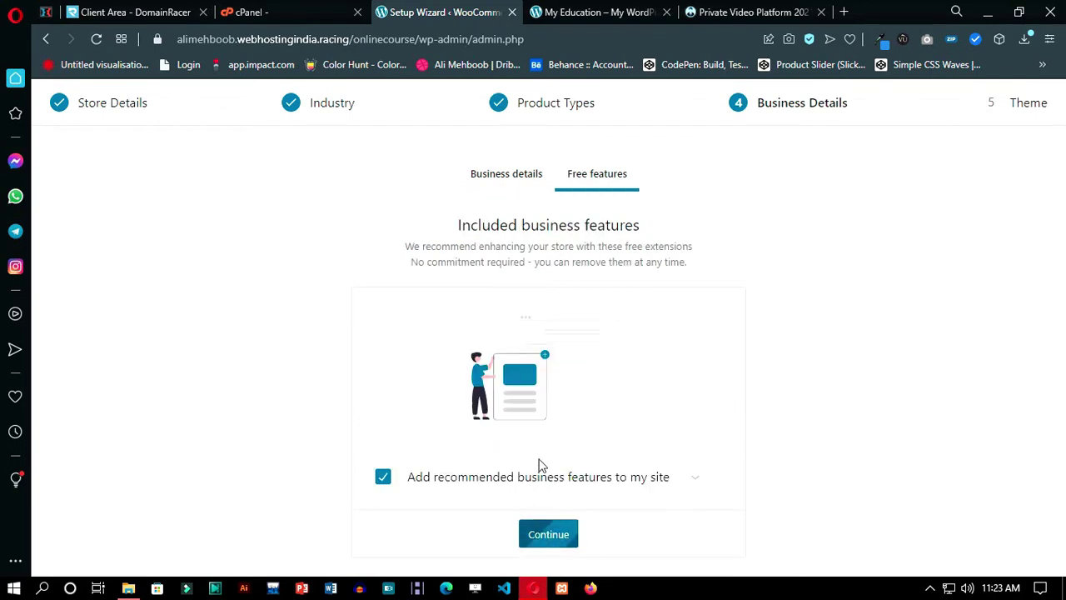
Step: Accept the recommended free features and move through the Theme step
{"action": "left_click", "coordinate": [692, 480]}
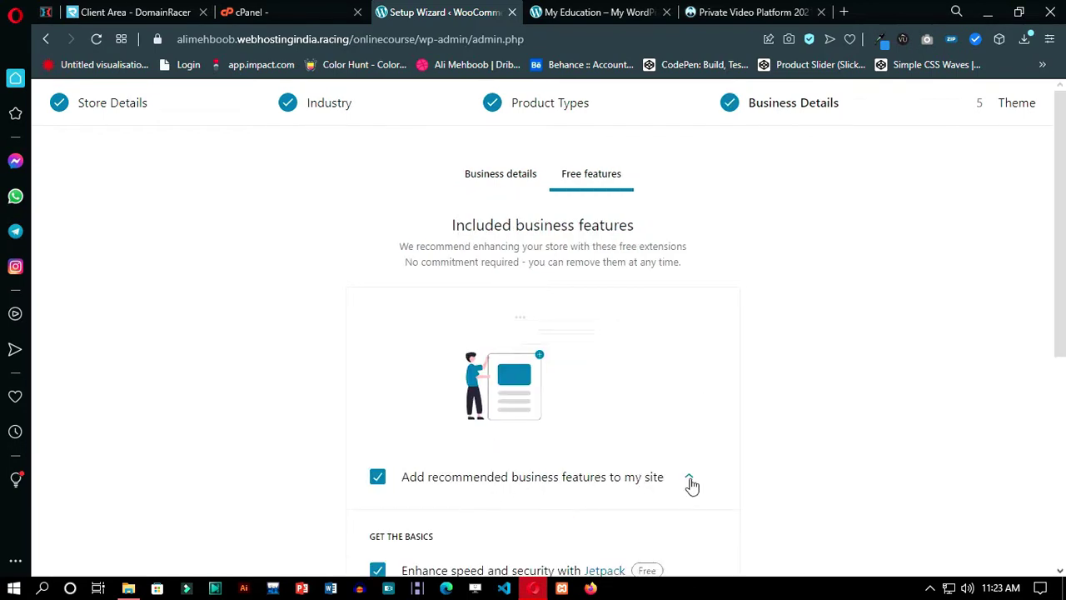
{"action": "scroll", "coordinate": [694, 483], "scroll_direction": "down", "scroll_amount": 3}
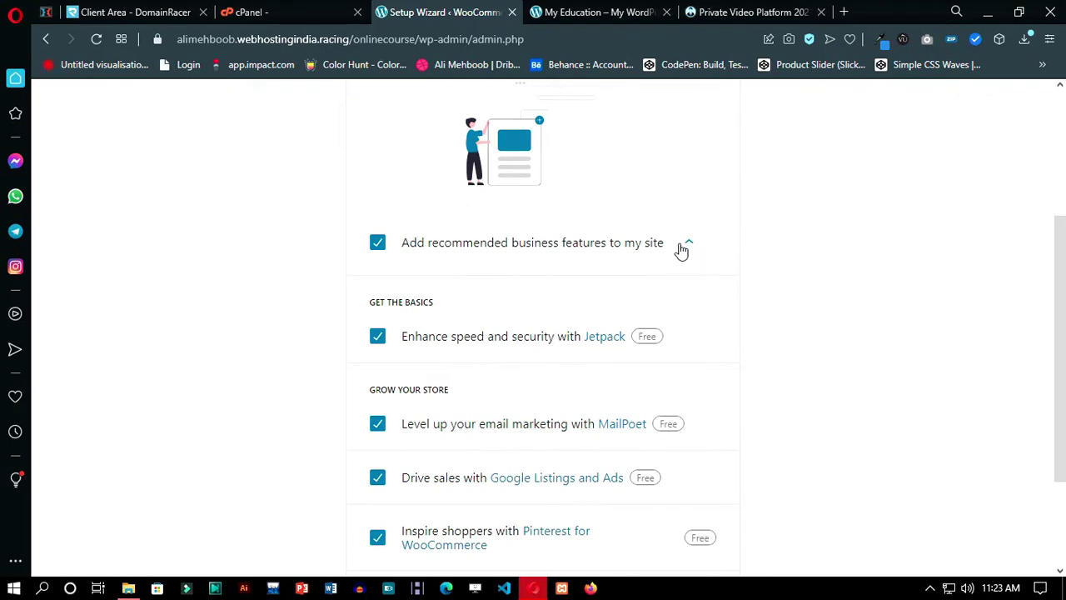
{"action": "scroll", "coordinate": [679, 269], "scroll_direction": "down", "scroll_amount": 2}
{"action": "scroll", "coordinate": [658, 237], "scroll_direction": "up", "scroll_amount": 1}
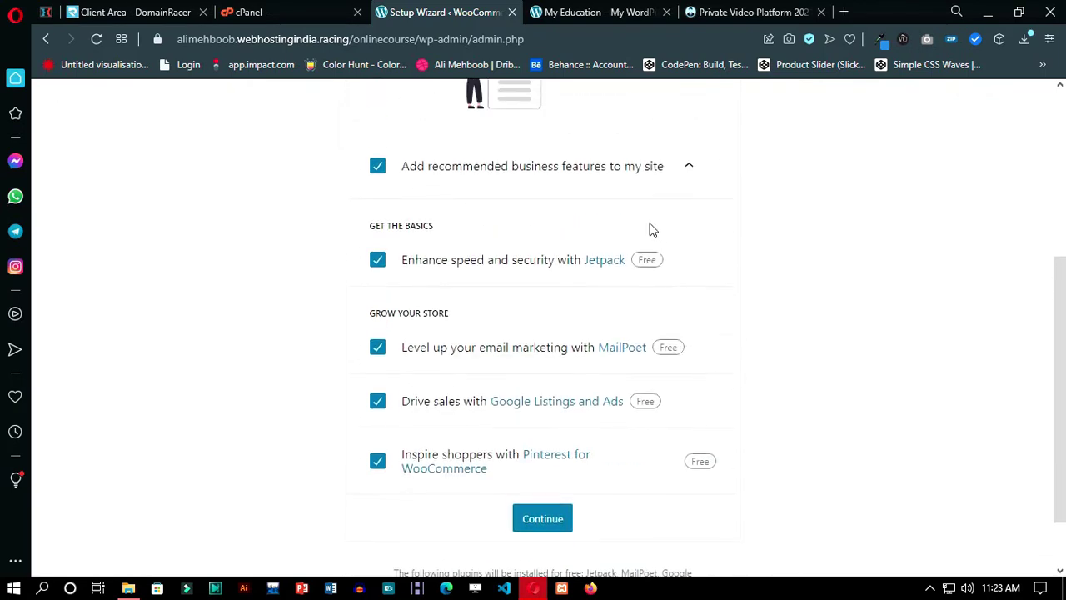
{"action": "left_click", "coordinate": [687, 170]}
{"action": "left_click", "coordinate": [569, 447]}
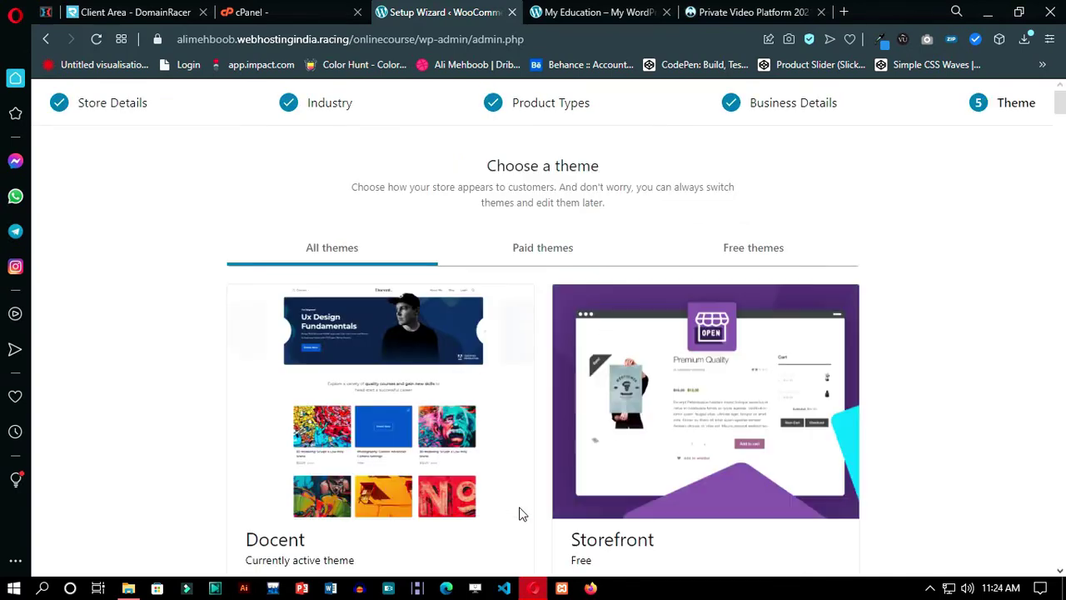
{"action": "scroll", "coordinate": [521, 431], "scroll_direction": "down", "scroll_amount": 10}
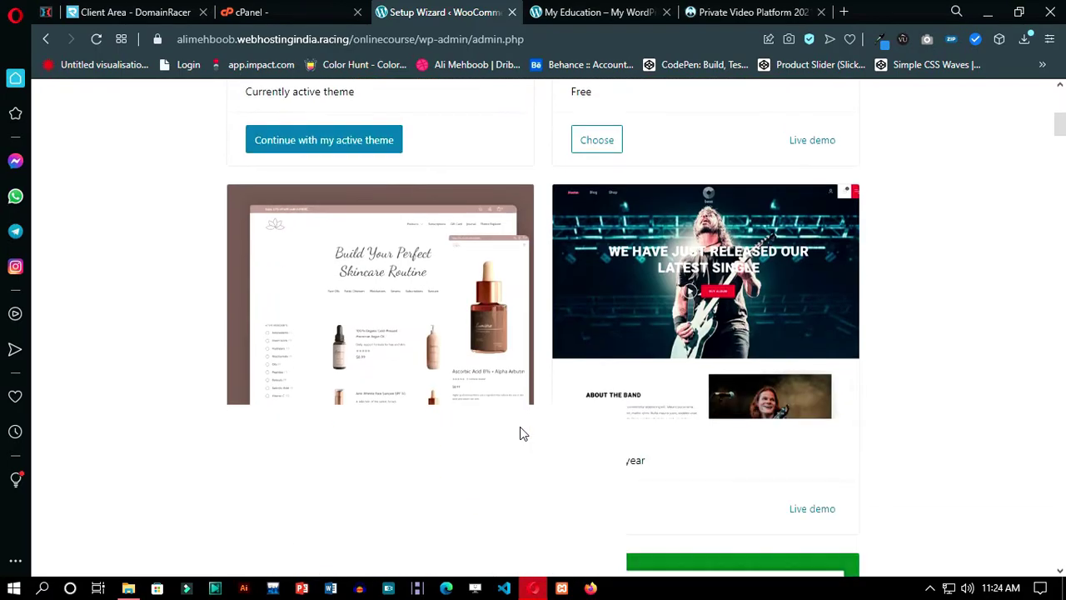
{"action": "scroll", "coordinate": [499, 428], "scroll_direction": "down", "scroll_amount": 7}
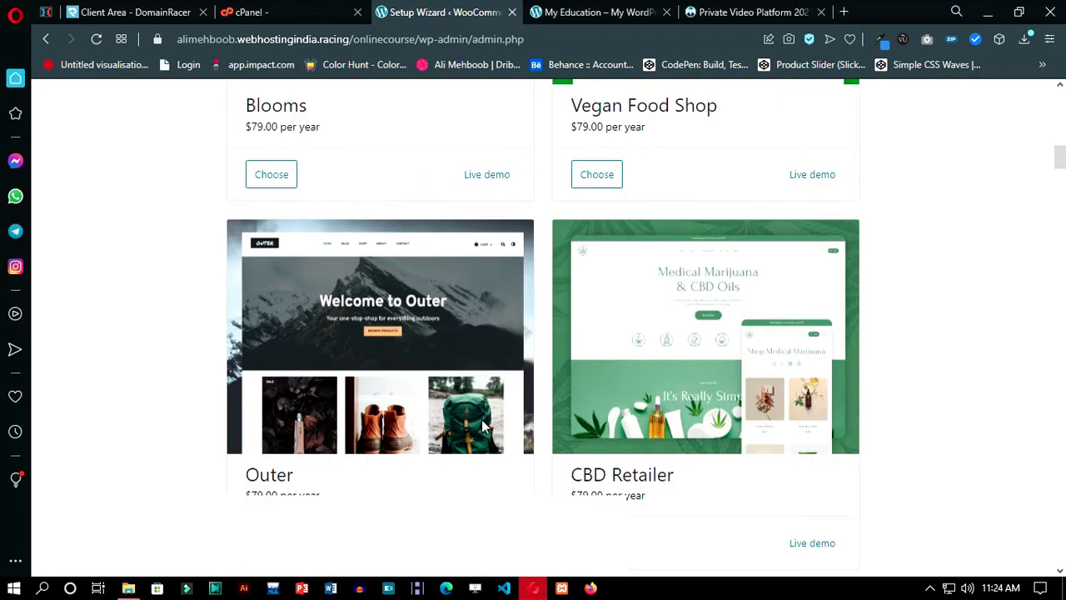
{"action": "scroll", "coordinate": [494, 426], "scroll_direction": "up", "scroll_amount": 18}
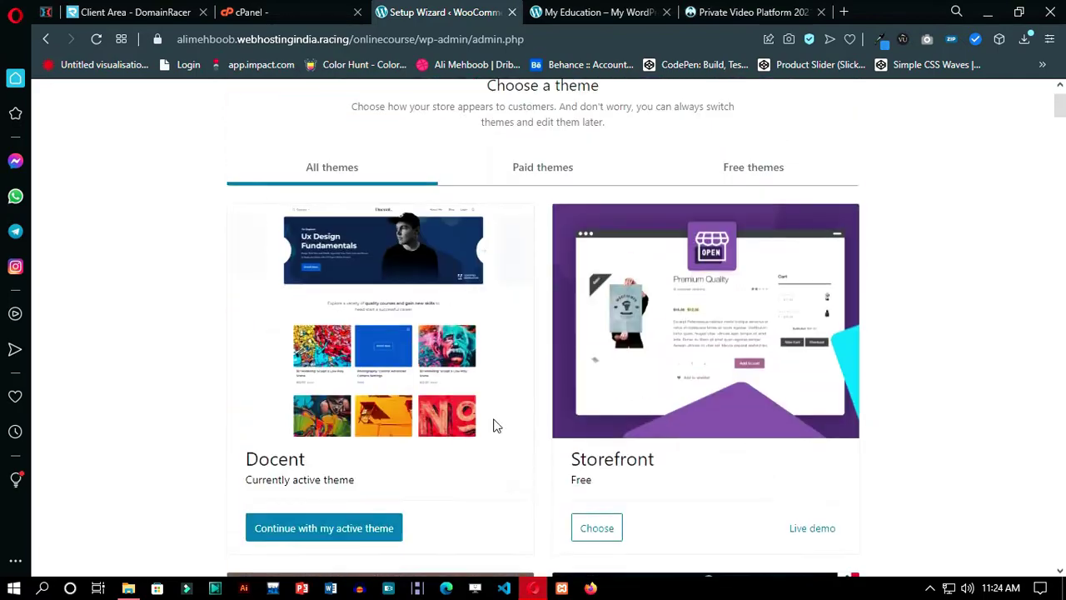
{"action": "scroll", "coordinate": [289, 337], "scroll_direction": "down", "scroll_amount": 2}
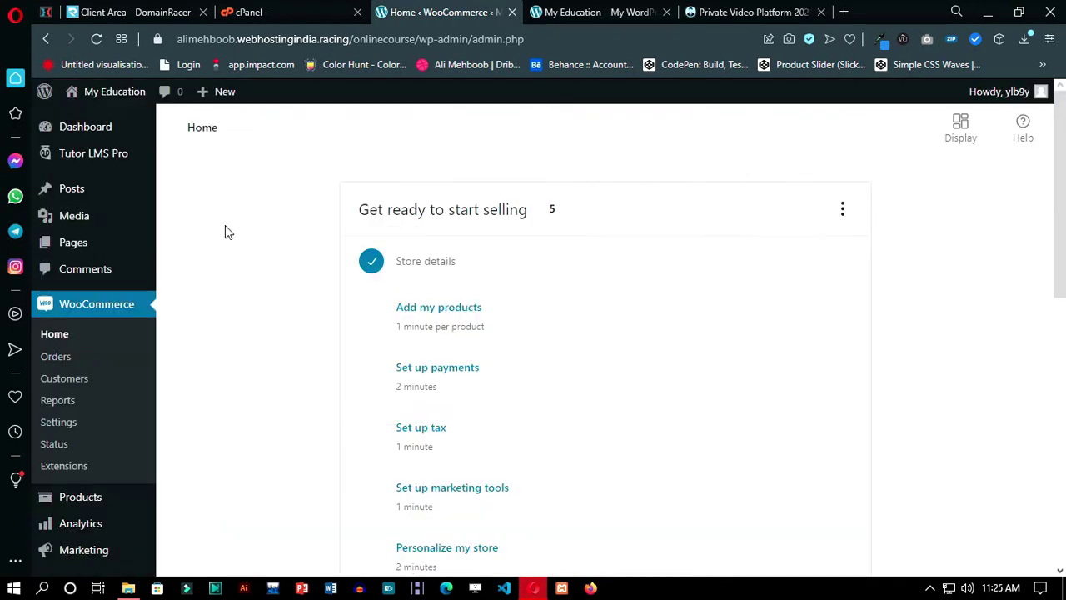
Step: Dismiss the WooCommerce welcome popup on the store's home page
{"action": "scroll", "coordinate": [438, 336], "scroll_direction": "down", "scroll_amount": 3}
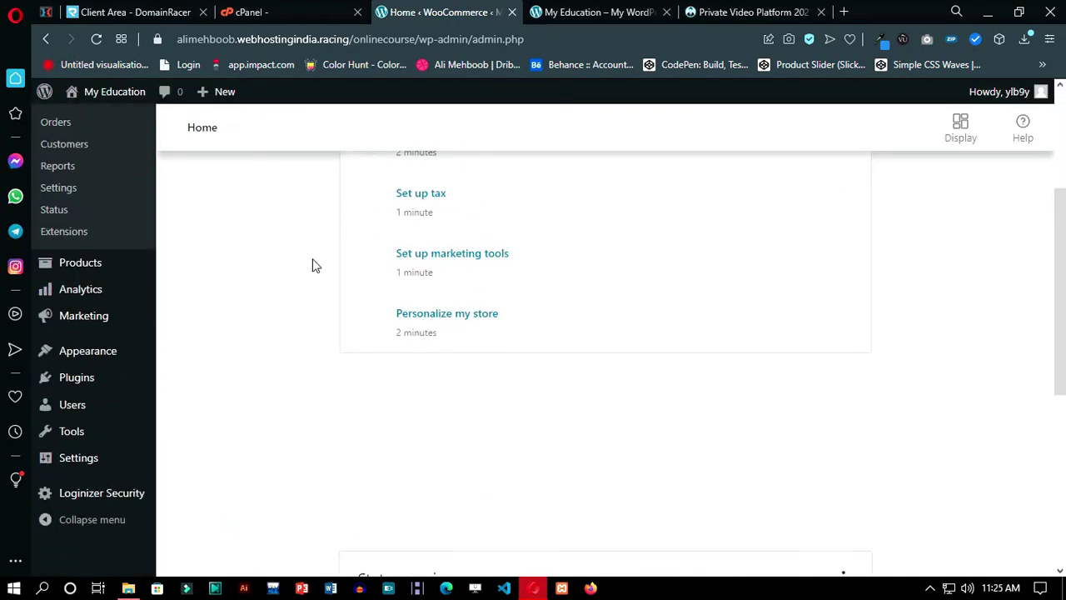
{"action": "scroll", "coordinate": [300, 287], "scroll_direction": "down", "scroll_amount": 4}
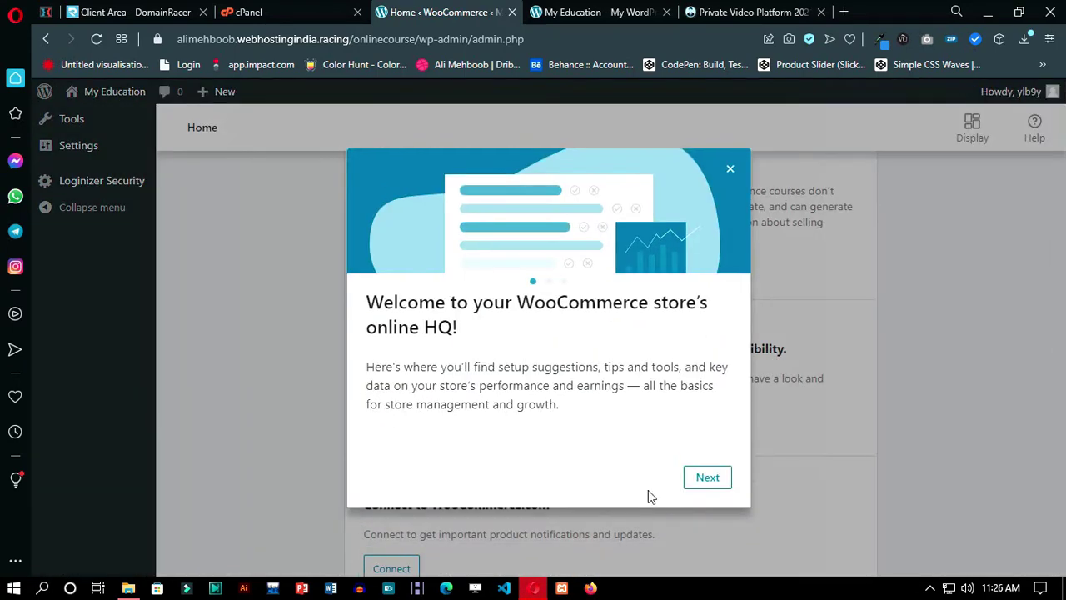
{"action": "left_click", "coordinate": [730, 169]}
{"action": "scroll", "coordinate": [278, 341], "scroll_direction": "up", "scroll_amount": 7}
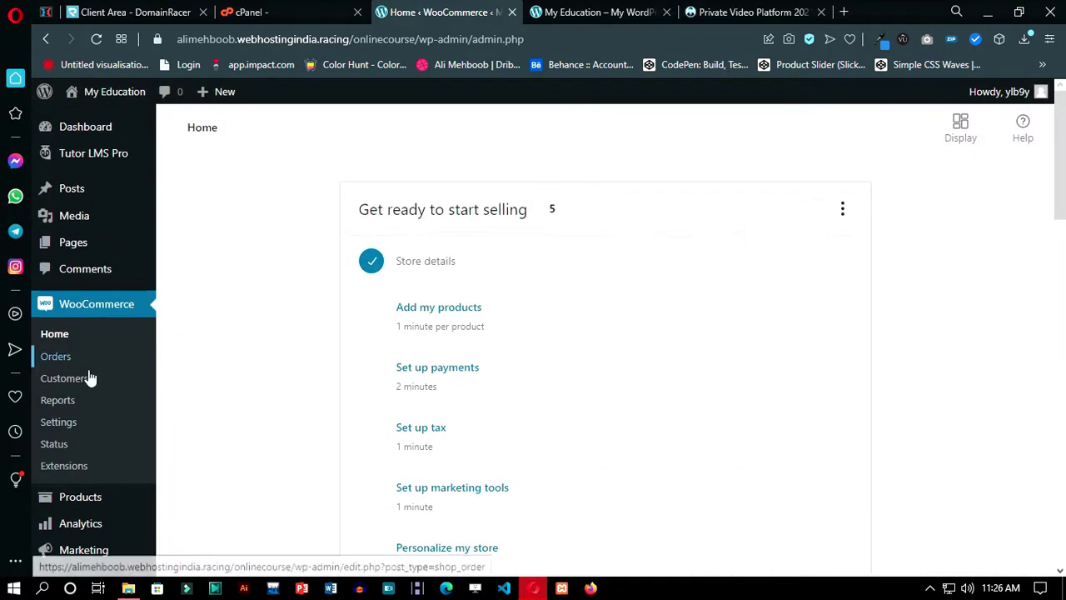
{"action": "scroll", "coordinate": [92, 467], "scroll_direction": "down", "scroll_amount": 2}
{"action": "scroll", "coordinate": [89, 333], "scroll_direction": "up", "scroll_amount": 2}
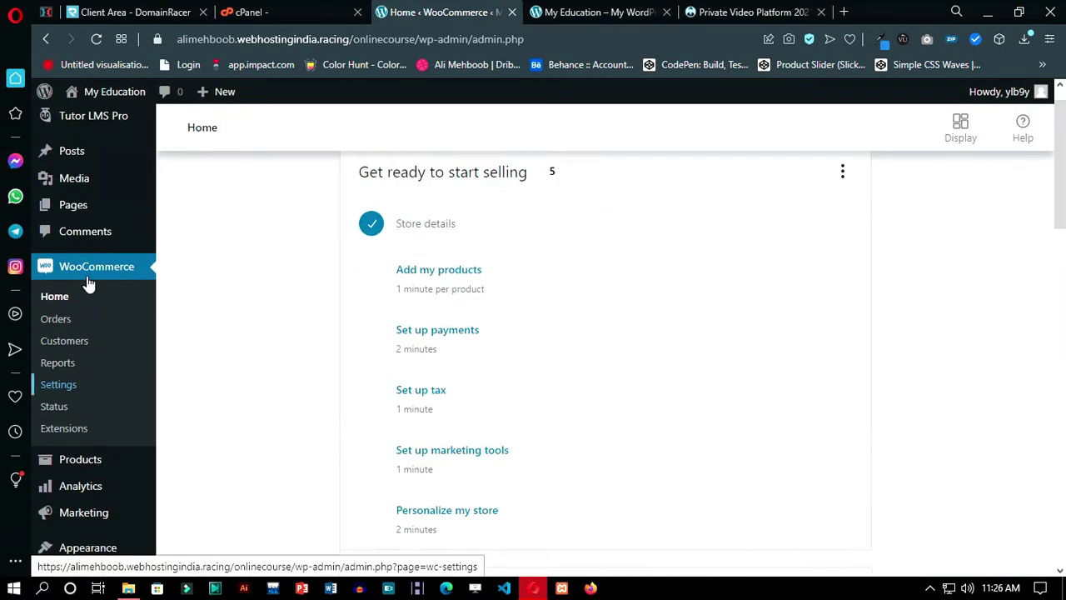
Step: Look over the 10 pre-installed Tutor LMS and WooCommerce pages under All Pages
{"action": "mouse_move", "coordinate": [95, 242]}
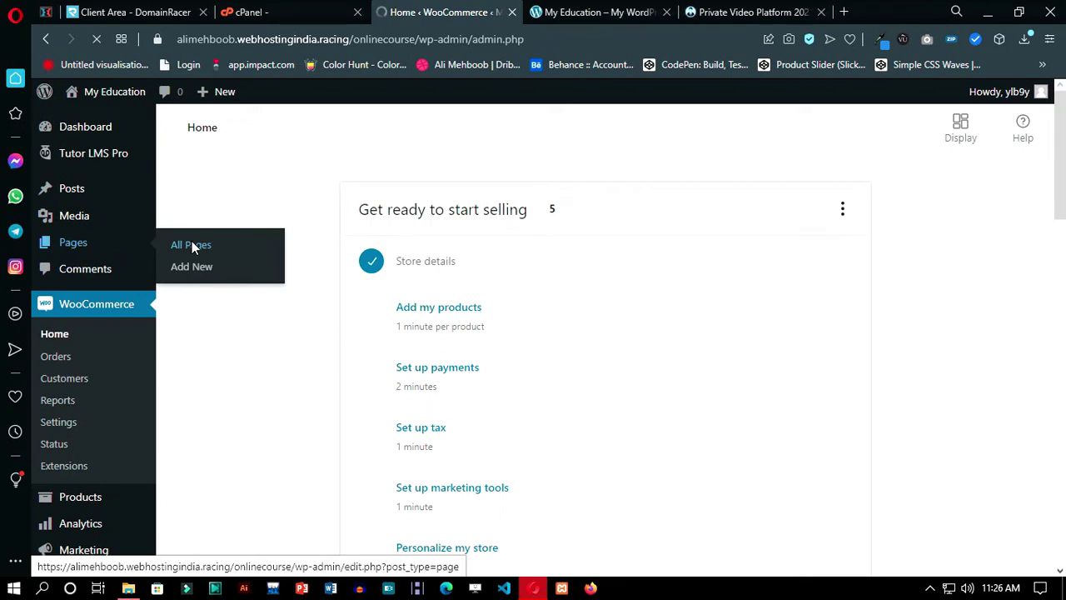
{"action": "left_click", "coordinate": [191, 244]}
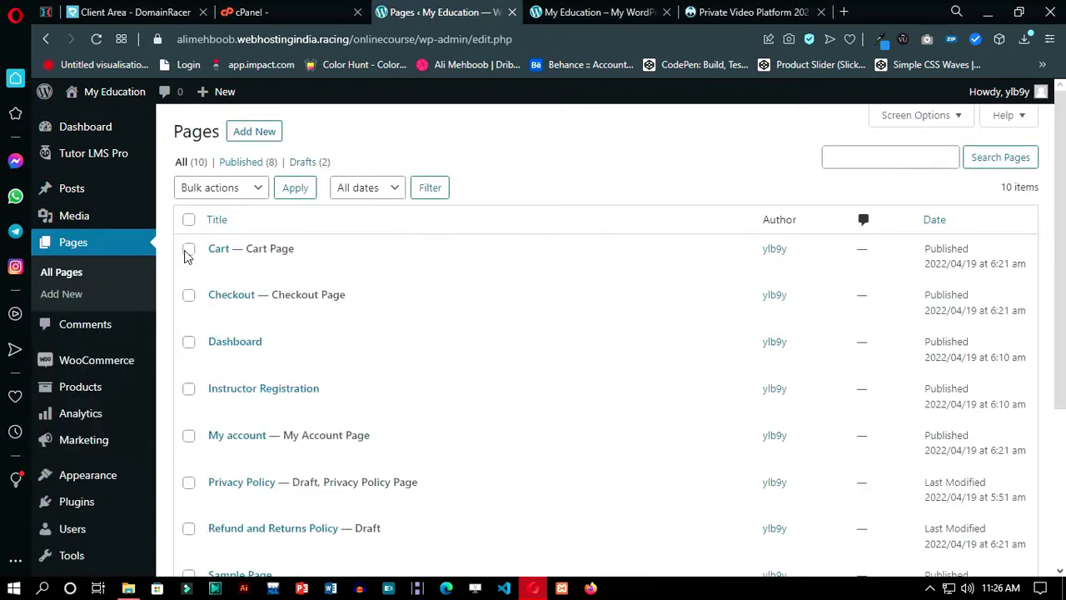
{"action": "scroll", "coordinate": [321, 433], "scroll_direction": "down", "scroll_amount": 2}
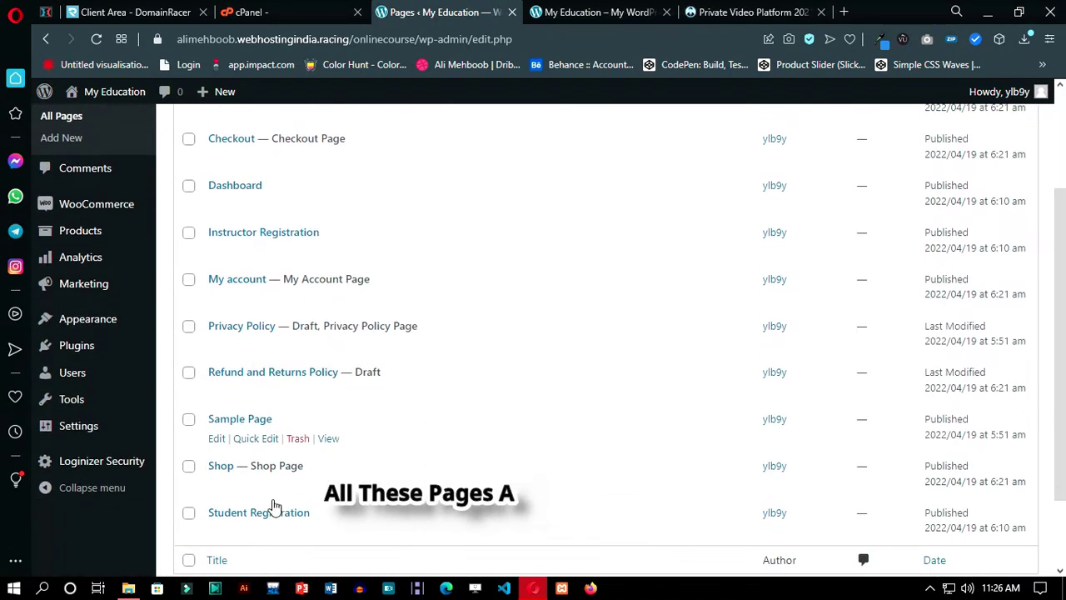
{"action": "scroll", "coordinate": [260, 325], "scroll_direction": "up", "scroll_amount": 1}
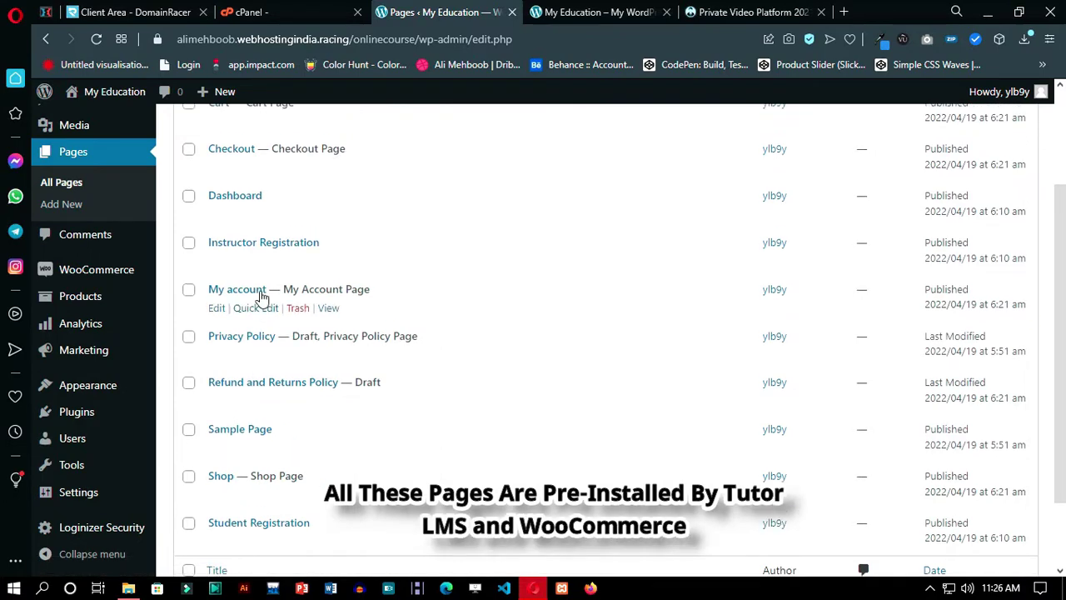
{"action": "scroll", "coordinate": [261, 297], "scroll_direction": "up", "scroll_amount": 2}
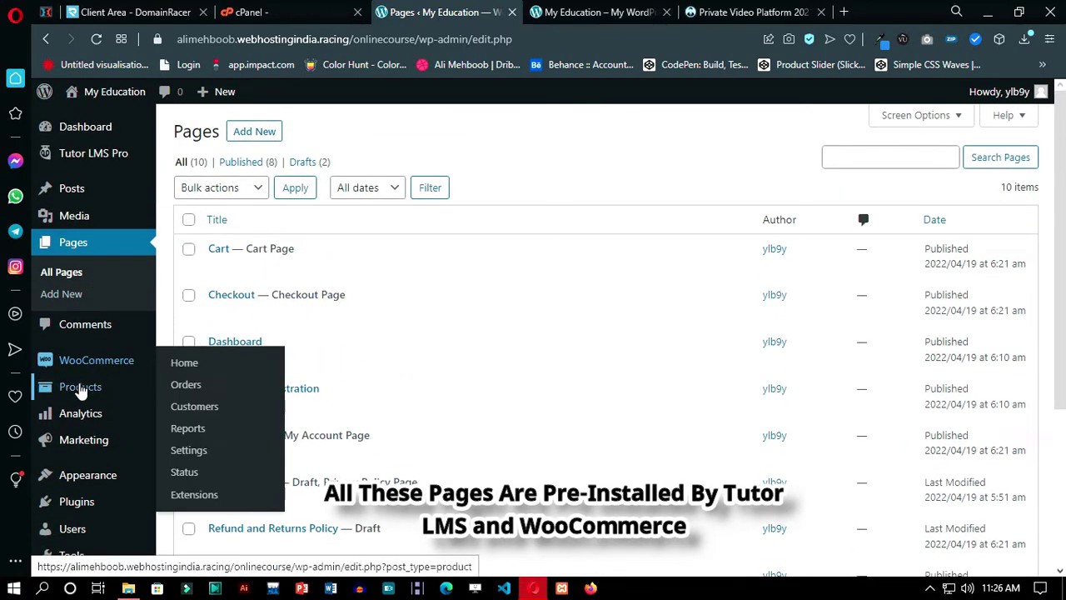
{"action": "scroll", "coordinate": [250, 388], "scroll_direction": "down", "scroll_amount": 2}
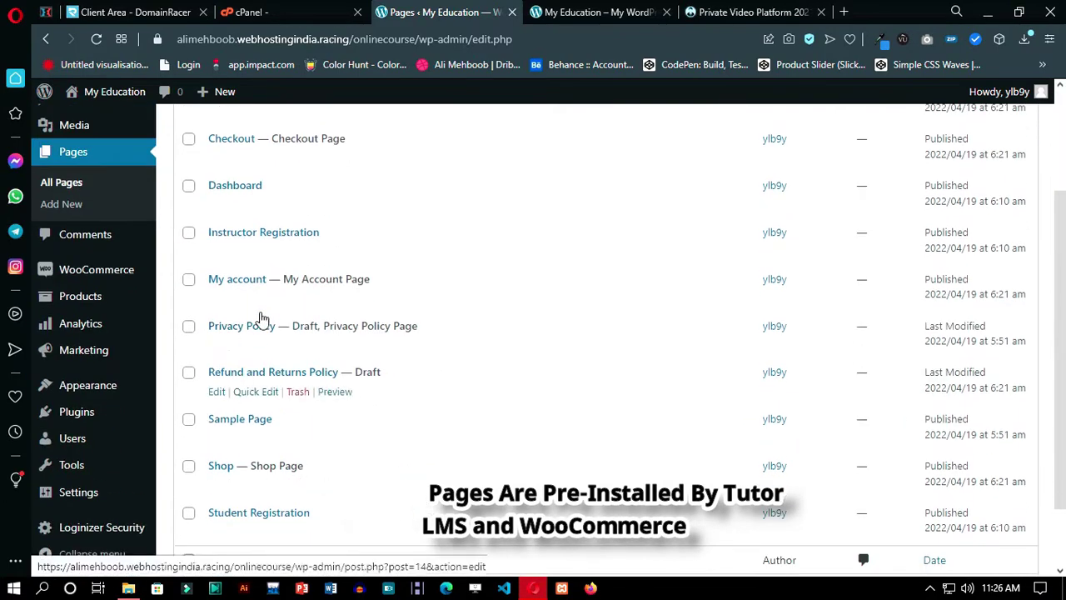
{"action": "scroll", "coordinate": [86, 246], "scroll_direction": "up", "scroll_amount": 2}
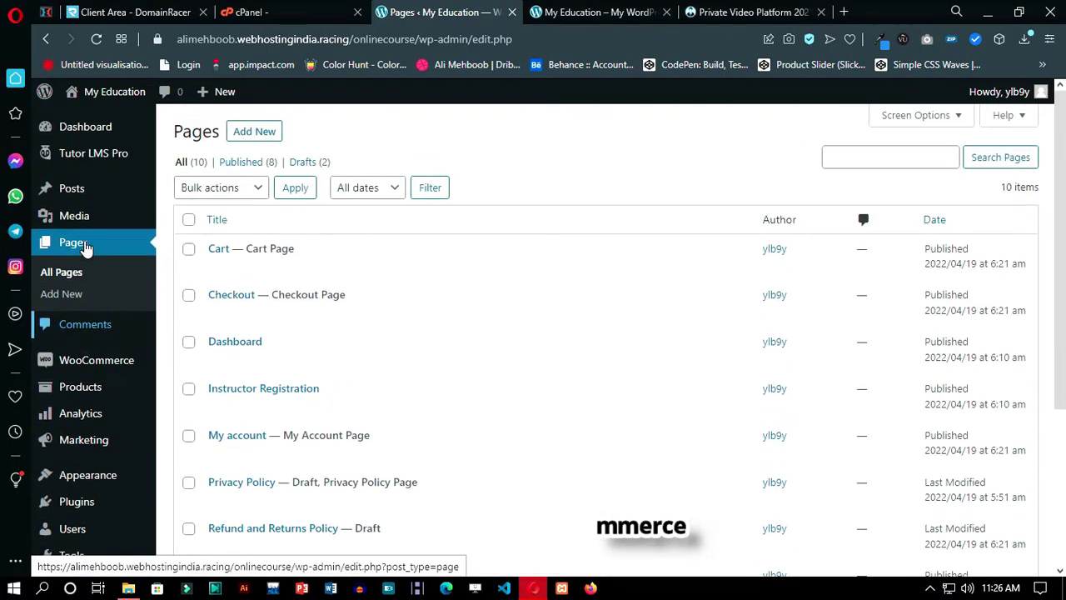
{"action": "mouse_move", "coordinate": [90, 156]}
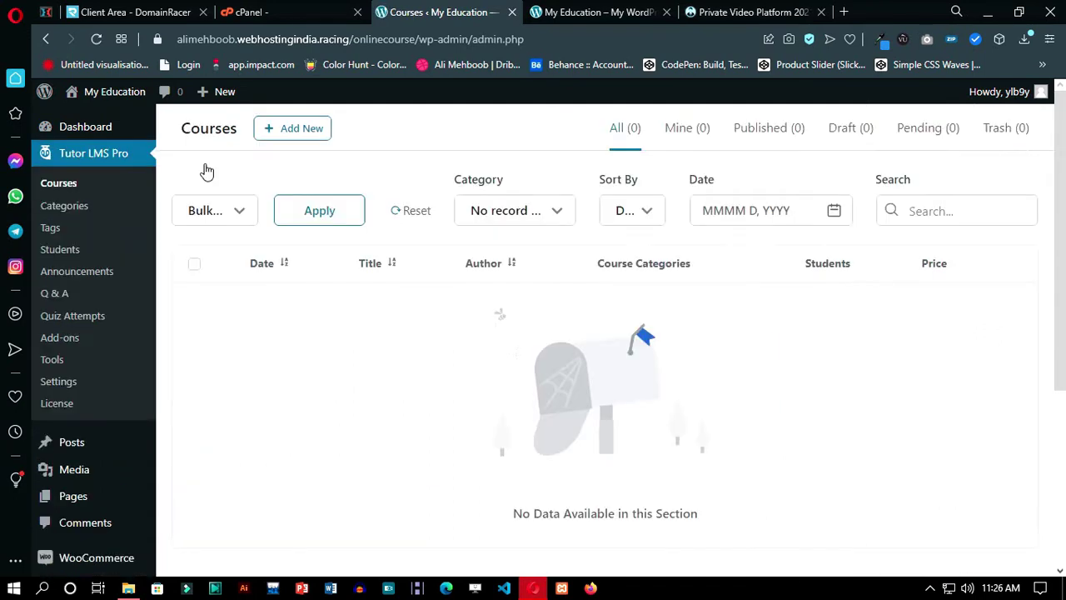
Step: Create a course titled 'ReactJS And Redux Advanced Course 2022' and paste in the Redux description
{"action": "left_click", "coordinate": [279, 128]}
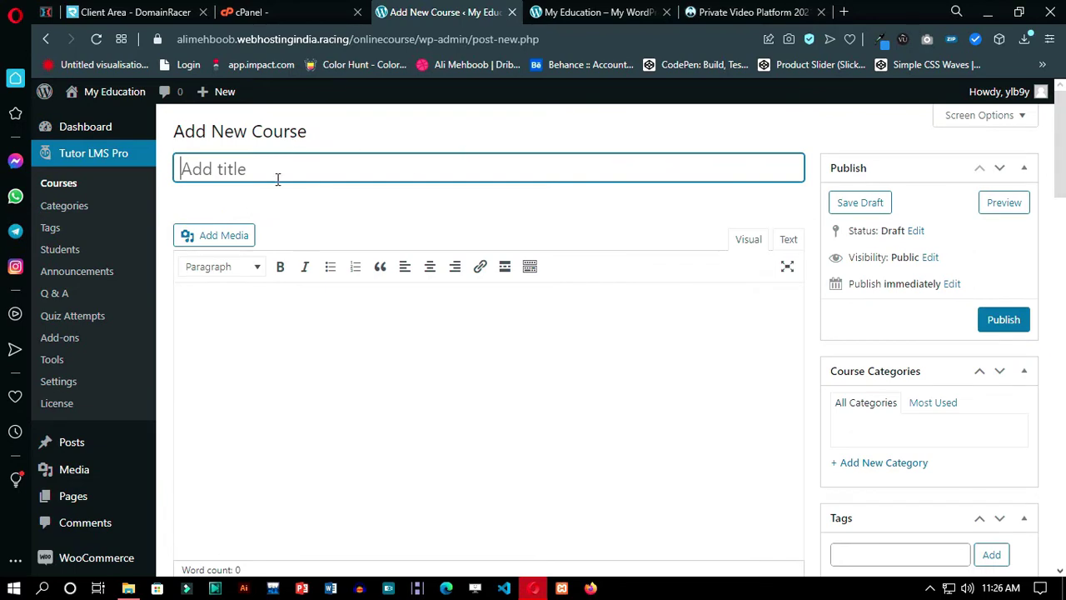
{"action": "type", "text": "ReactJS And Redux Advanced Course 2022"}
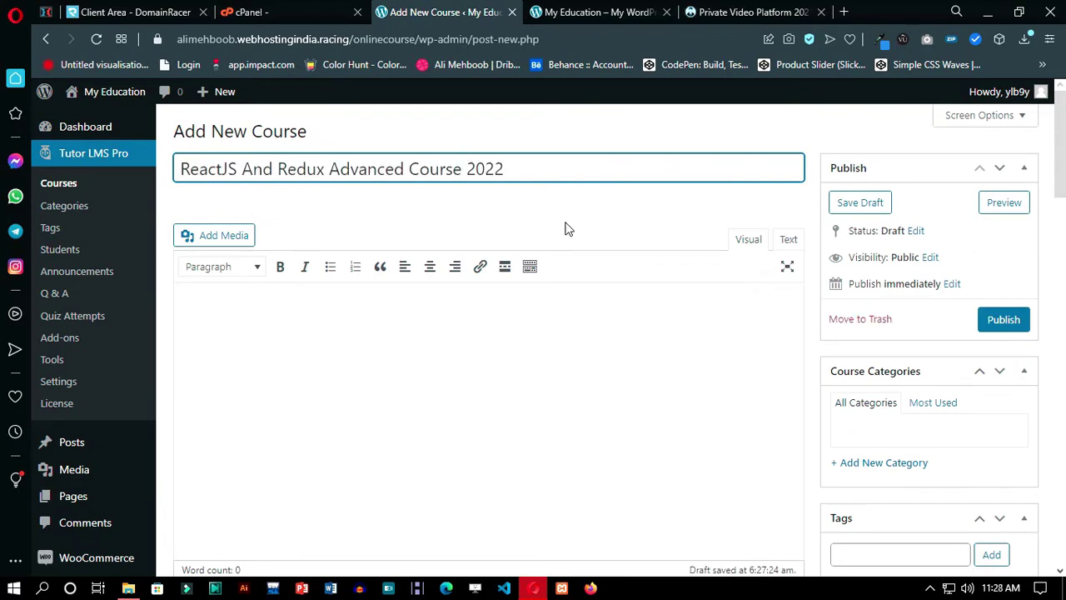
{"action": "left_click", "coordinate": [572, 364]}
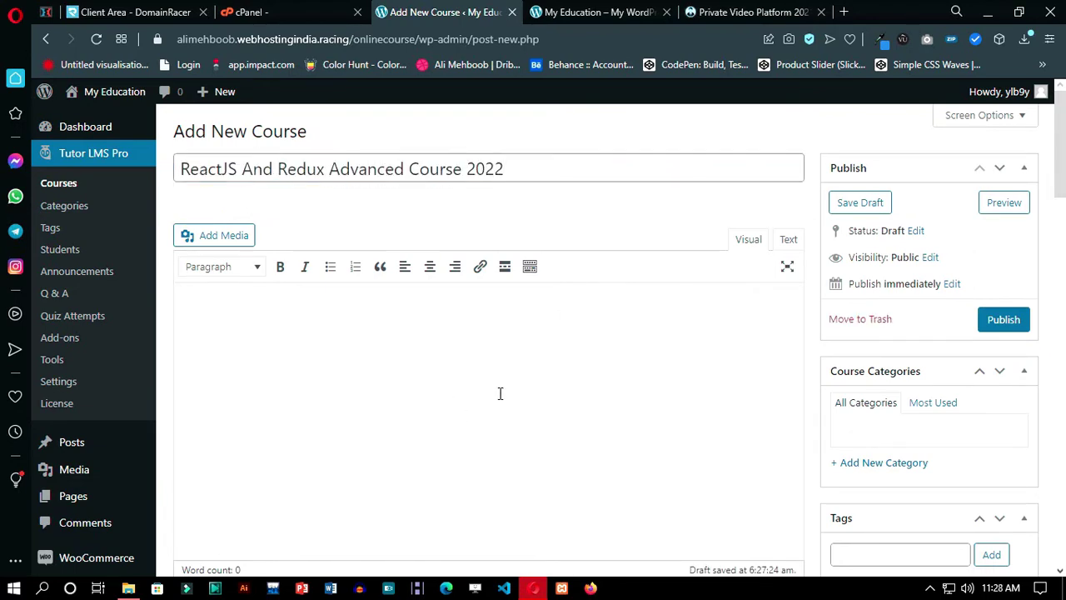
{"action": "key", "text": "ctrl+v"}
{"action": "scroll", "coordinate": [358, 341], "scroll_direction": "up", "scroll_amount": 5}
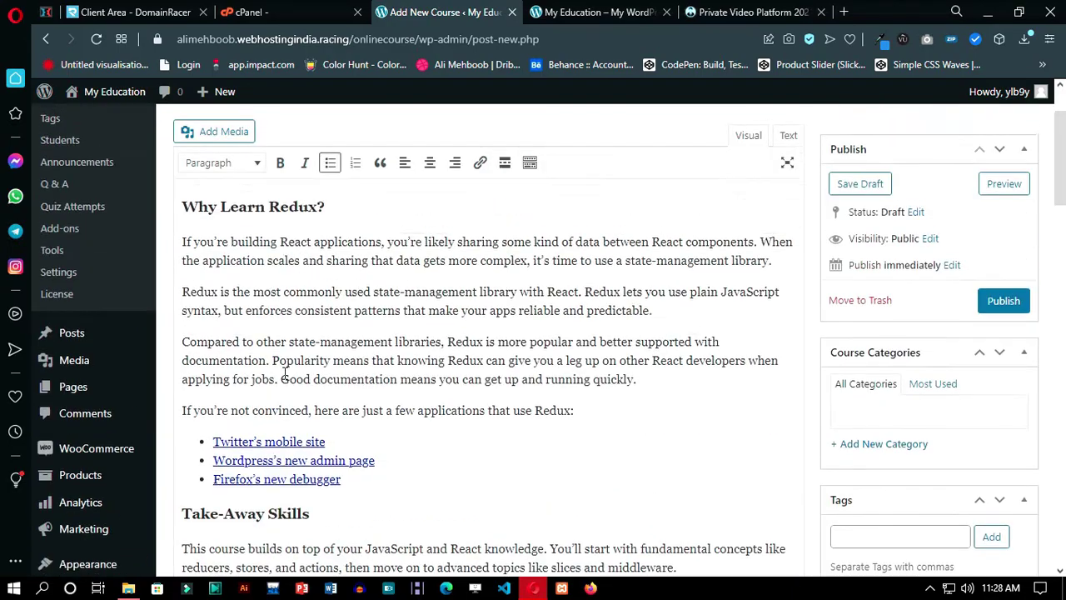
{"action": "scroll", "coordinate": [358, 343], "scroll_direction": "down", "scroll_amount": 3}
{"action": "scroll", "coordinate": [358, 345], "scroll_direction": "down", "scroll_amount": 6}
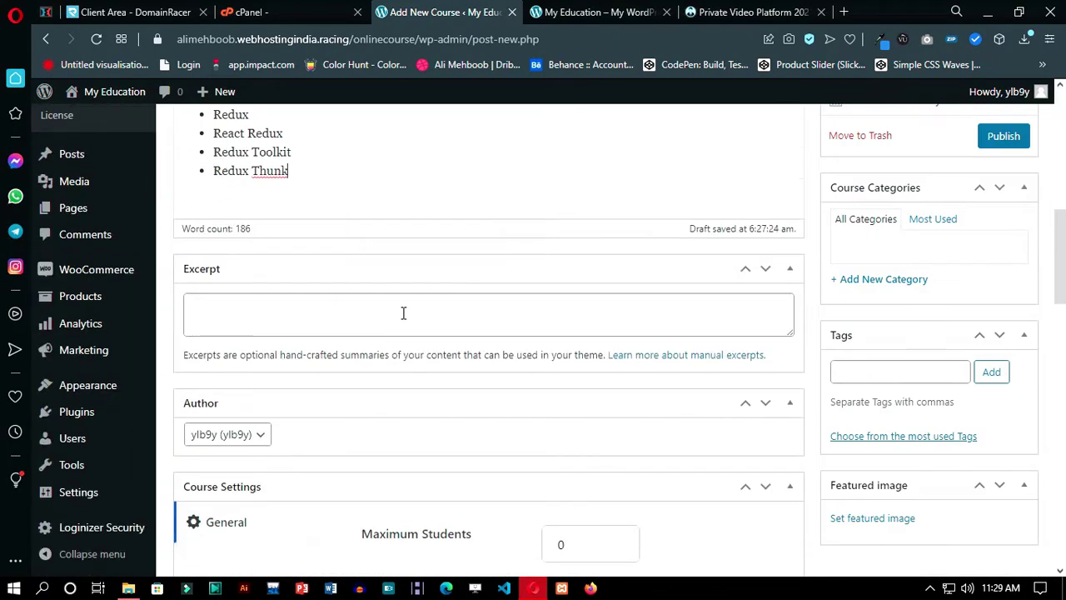
{"action": "scroll", "coordinate": [433, 252], "scroll_direction": "up", "scroll_amount": 6}
{"action": "scroll", "coordinate": [375, 248], "scroll_direction": "up", "scroll_amount": 4}
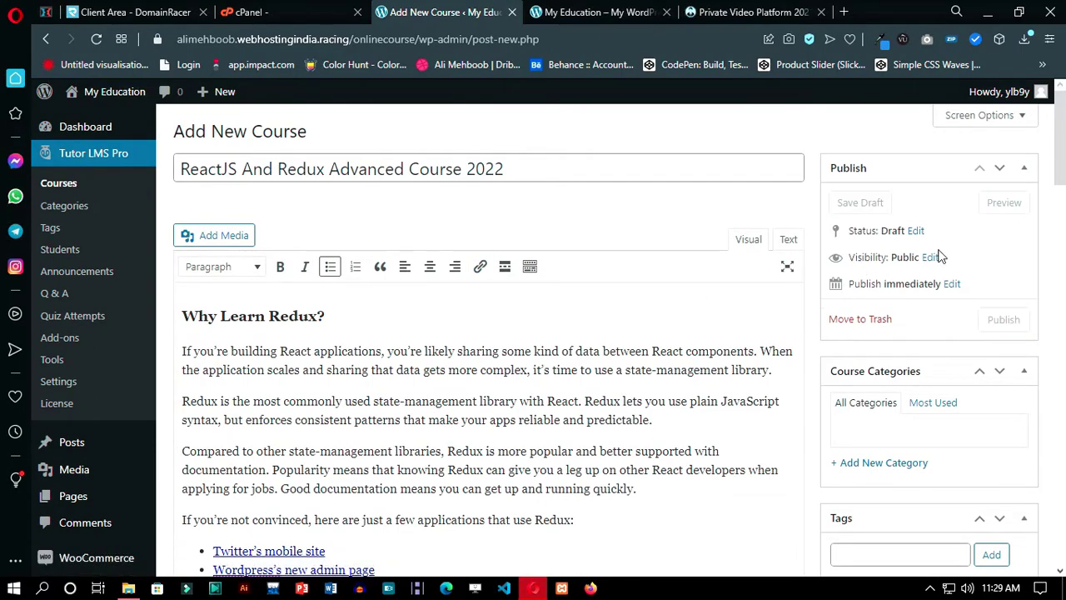
{"action": "scroll", "coordinate": [917, 316], "scroll_direction": "down", "scroll_amount": 4}
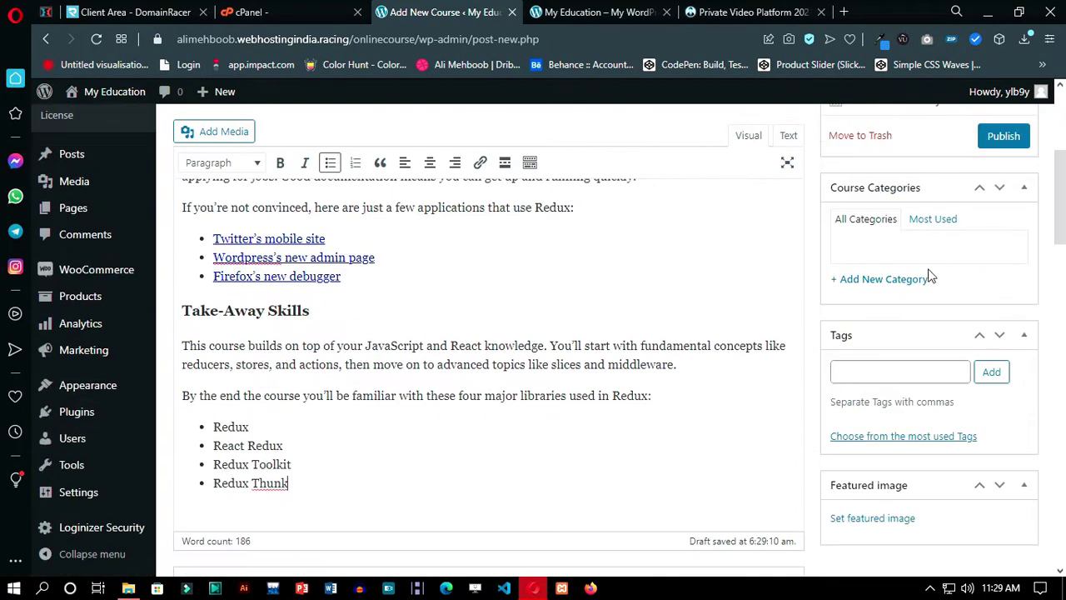
Step: Add a new 'web development' course category and tick it for the course
{"action": "left_click", "coordinate": [910, 281]}
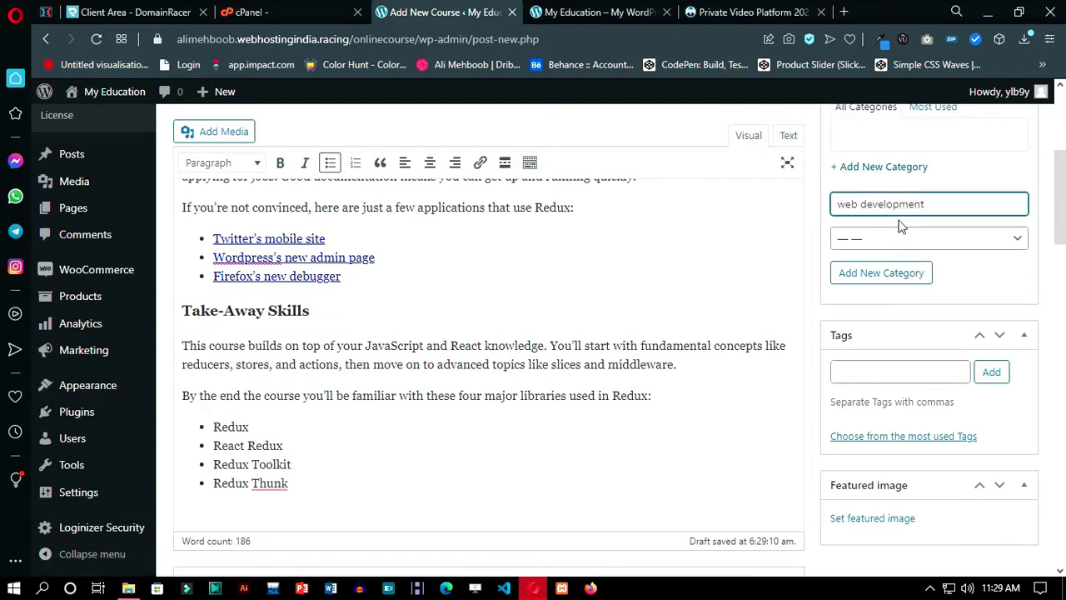
{"action": "left_click", "coordinate": [880, 272]}
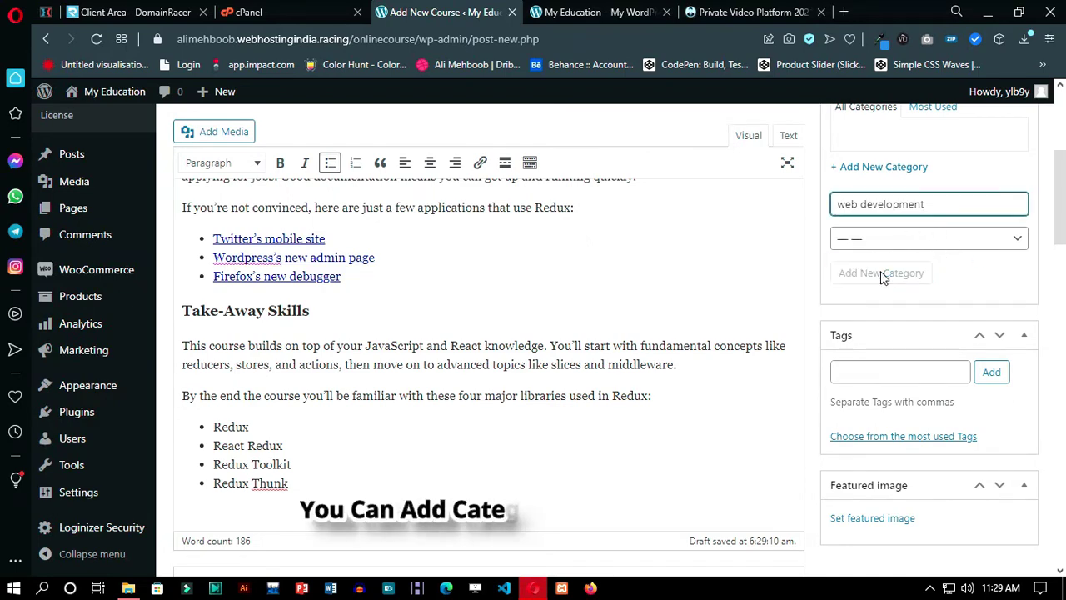
{"action": "scroll", "coordinate": [925, 200], "scroll_direction": "up", "scroll_amount": 1}
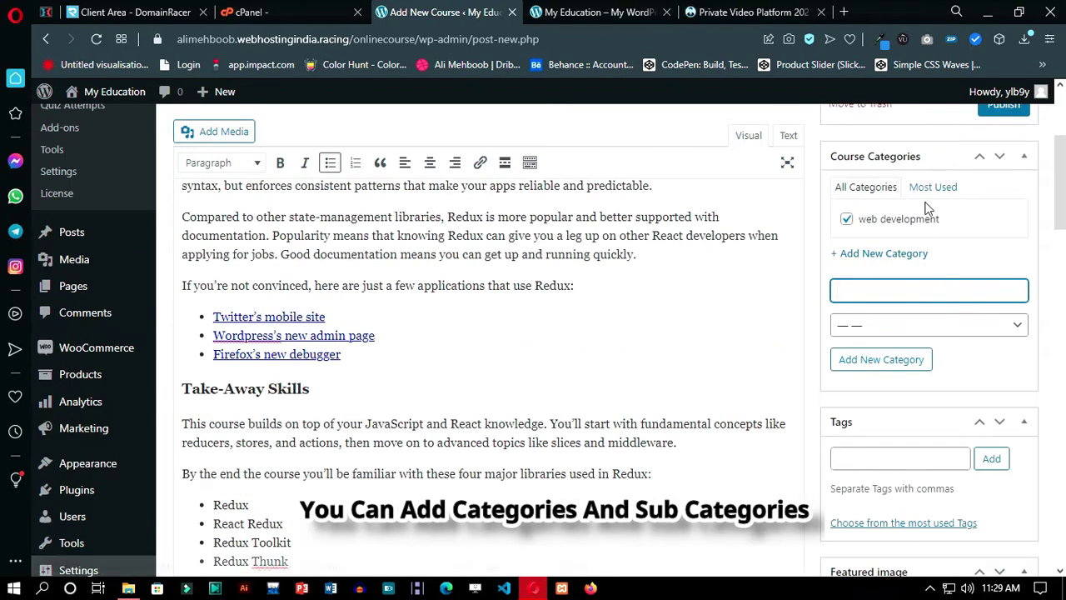
{"action": "scroll", "coordinate": [925, 283], "scroll_direction": "down", "scroll_amount": 1}
Step: Enter reactjs and redux as the course tags
{"action": "left_click", "coordinate": [944, 372]}
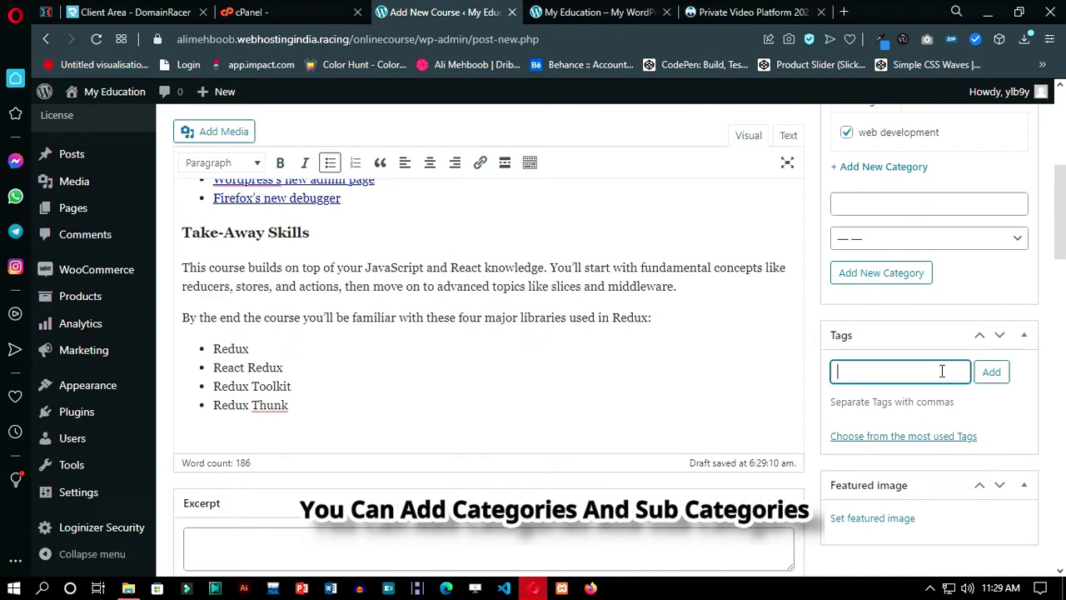
{"action": "type", "text": "reactjs,redux,"}
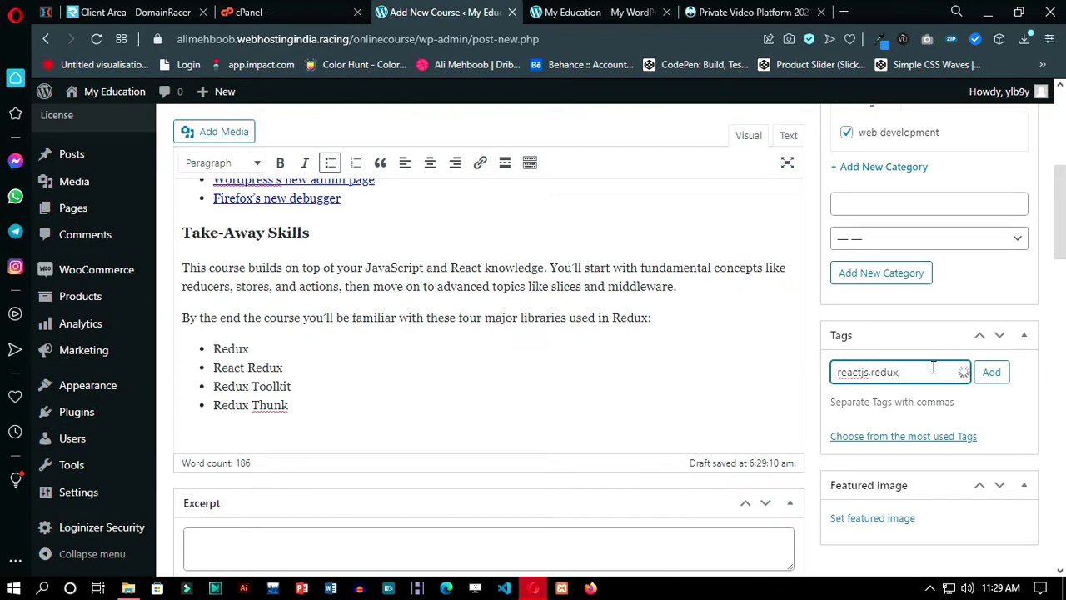
{"action": "scroll", "coordinate": [921, 416], "scroll_direction": "down", "scroll_amount": 1}
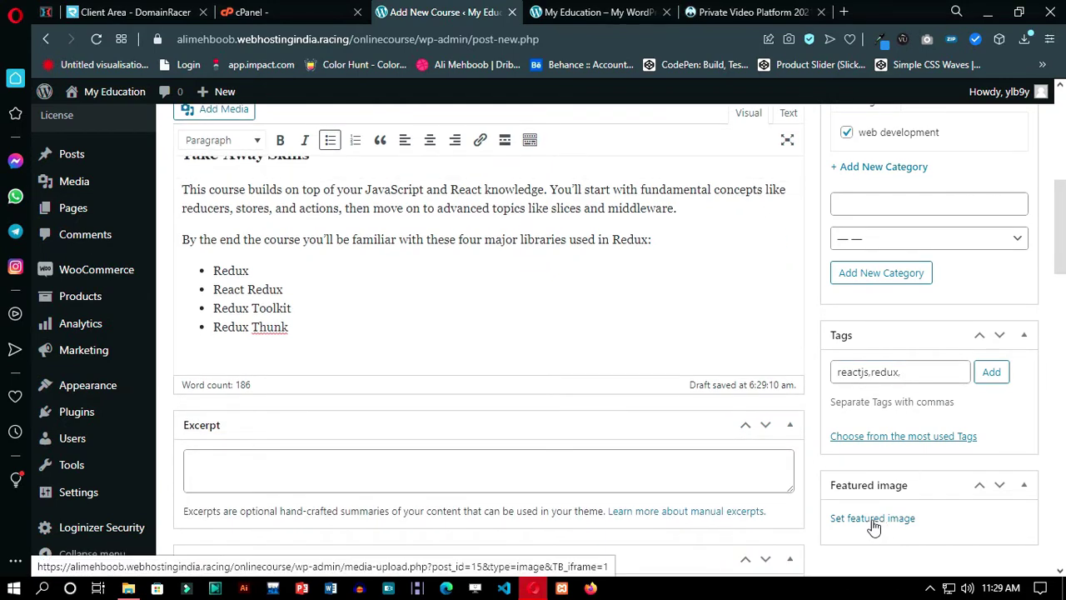
Step: Upload download.jpg through the featured image media dialog
{"action": "left_click", "coordinate": [883, 518]}
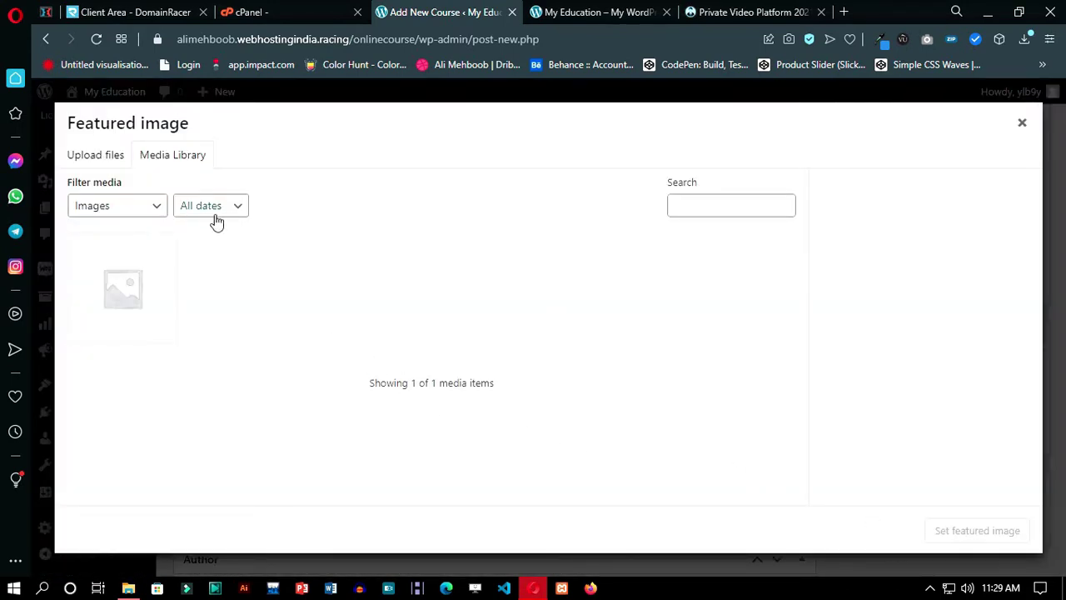
{"action": "left_click", "coordinate": [115, 160]}
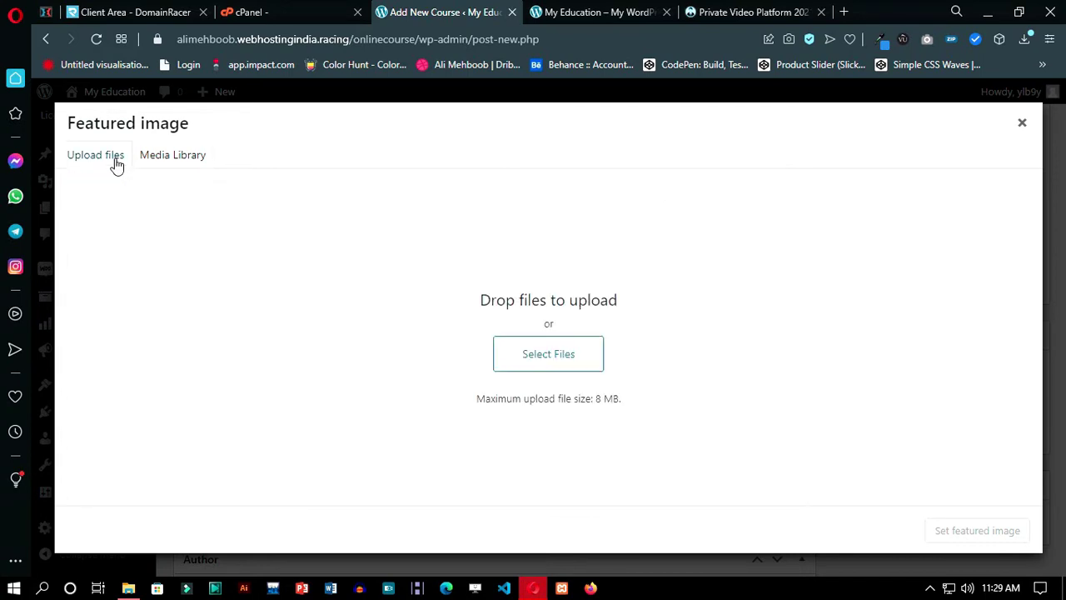
{"action": "left_click", "coordinate": [536, 355]}
{"action": "left_click", "coordinate": [536, 356]}
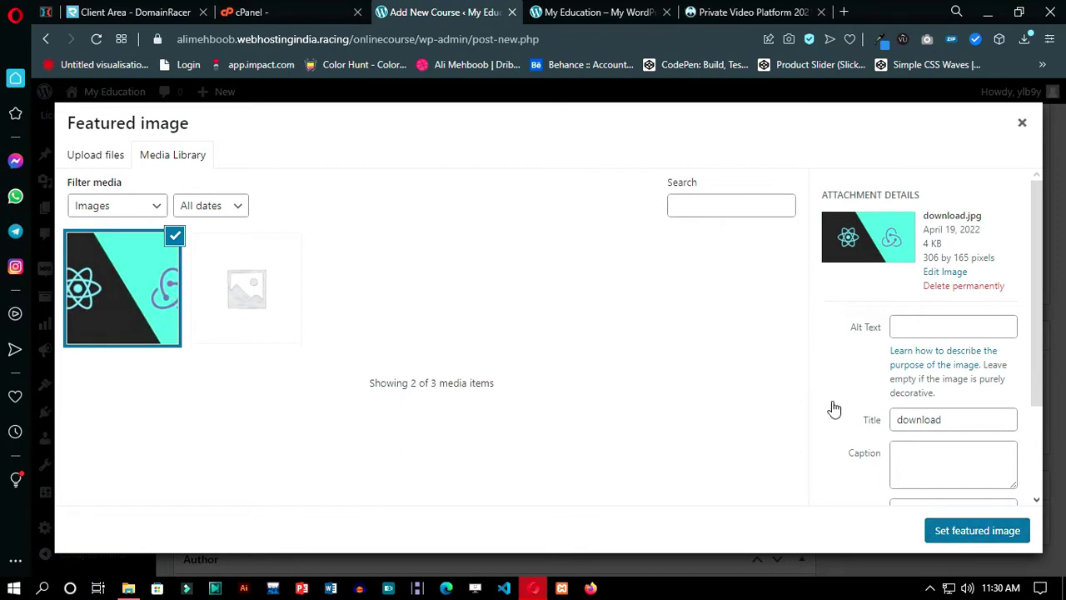
{"action": "scroll", "coordinate": [916, 347], "scroll_direction": "down", "scroll_amount": 3}
{"action": "scroll", "coordinate": [929, 400], "scroll_direction": "up", "scroll_amount": 3}
Step: Give the image alt text 'course img' and set it as the featured image
{"action": "left_click", "coordinate": [923, 333]}
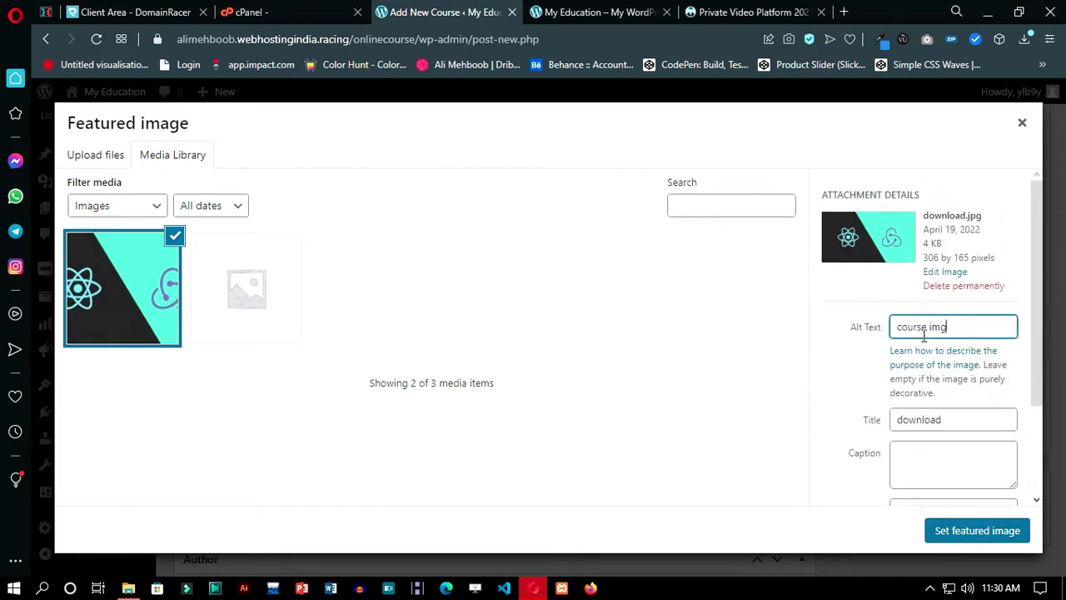
{"action": "type", "text": "course img"}
{"action": "scroll", "coordinate": [921, 350], "scroll_direction": "down", "scroll_amount": 3}
{"action": "left_click", "coordinate": [973, 530]}
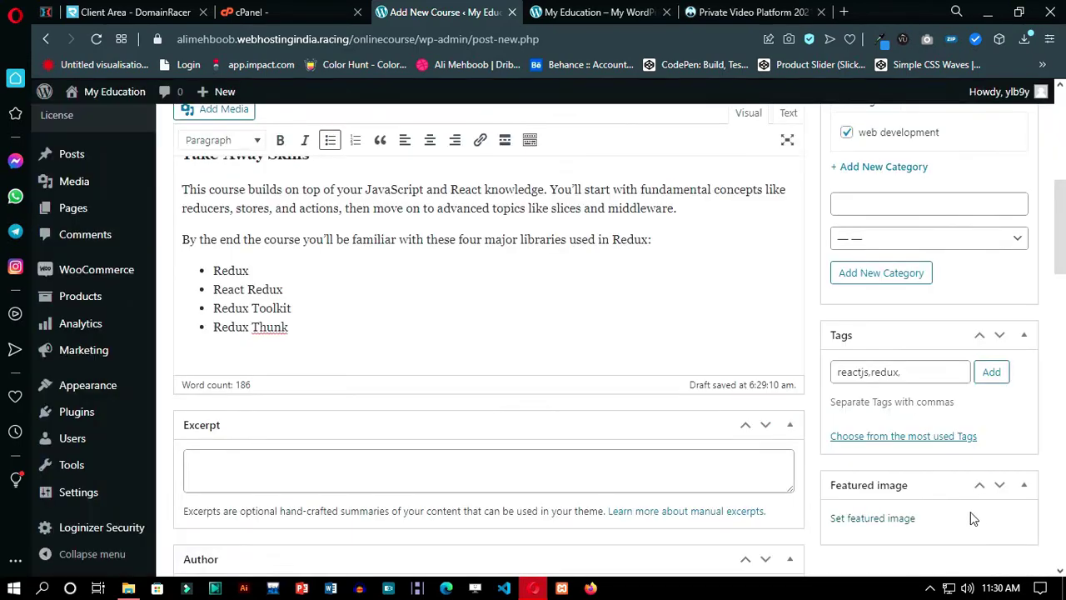
{"action": "scroll", "coordinate": [971, 516], "scroll_direction": "down", "scroll_amount": 1}
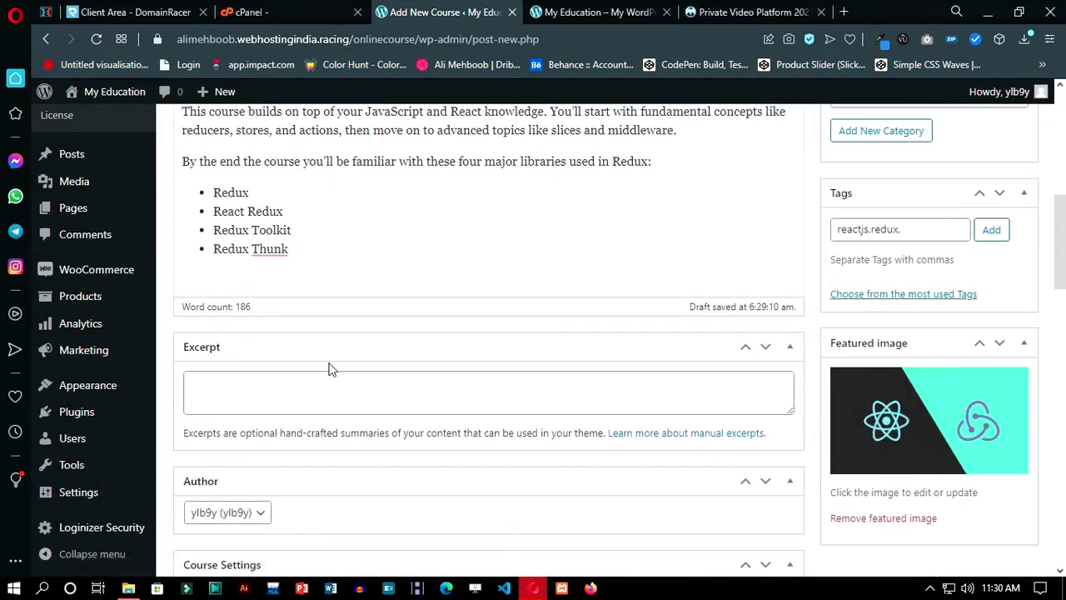
Step: Check the course author options, leaving the current author unchanged
{"action": "scroll", "coordinate": [317, 370], "scroll_direction": "down", "scroll_amount": 2}
{"action": "left_click", "coordinate": [250, 357]}
{"action": "left_click", "coordinate": [381, 397]}
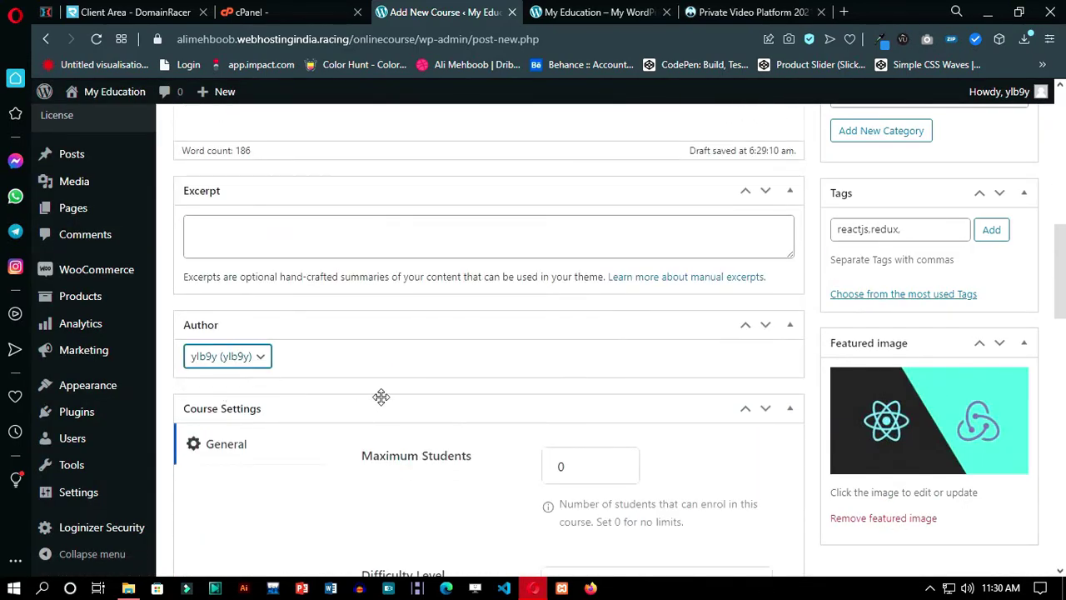
{"action": "left_click", "coordinate": [380, 397]}
{"action": "left_click", "coordinate": [340, 403]}
Step: Keep Maximum Students at 0 and set the Difficulty Level to All Levels
{"action": "scroll", "coordinate": [461, 338], "scroll_direction": "down", "scroll_amount": 2}
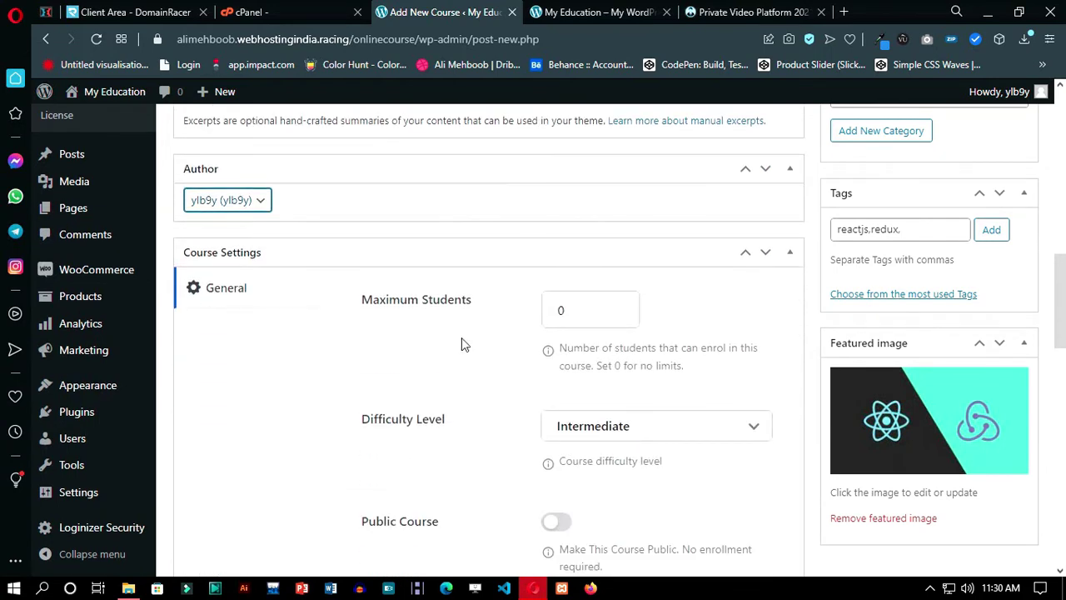
{"action": "double_click", "coordinate": [551, 312]}
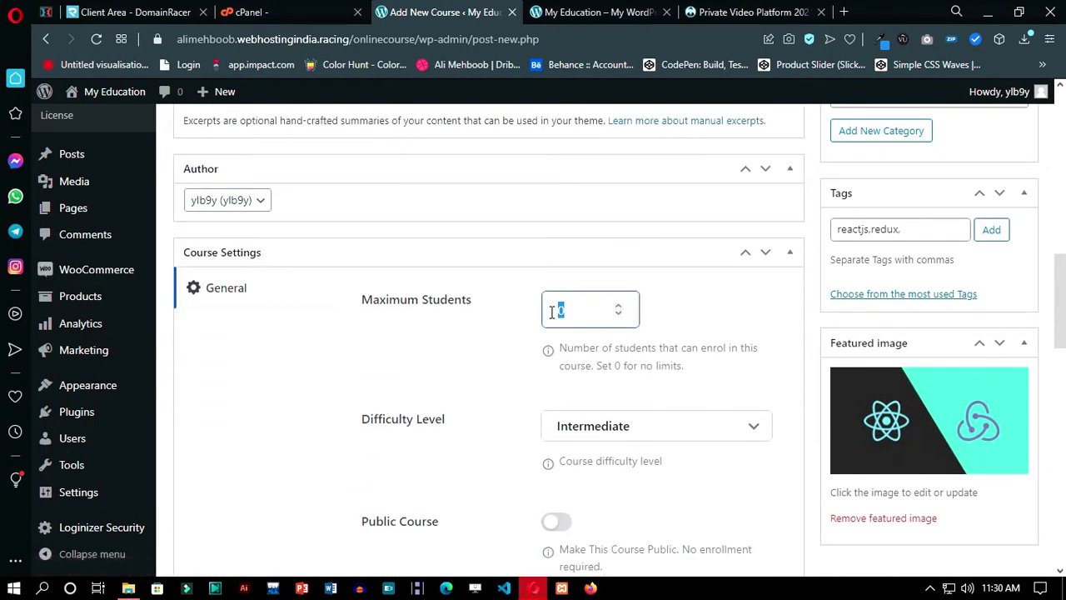
{"action": "left_click", "coordinate": [676, 436]}
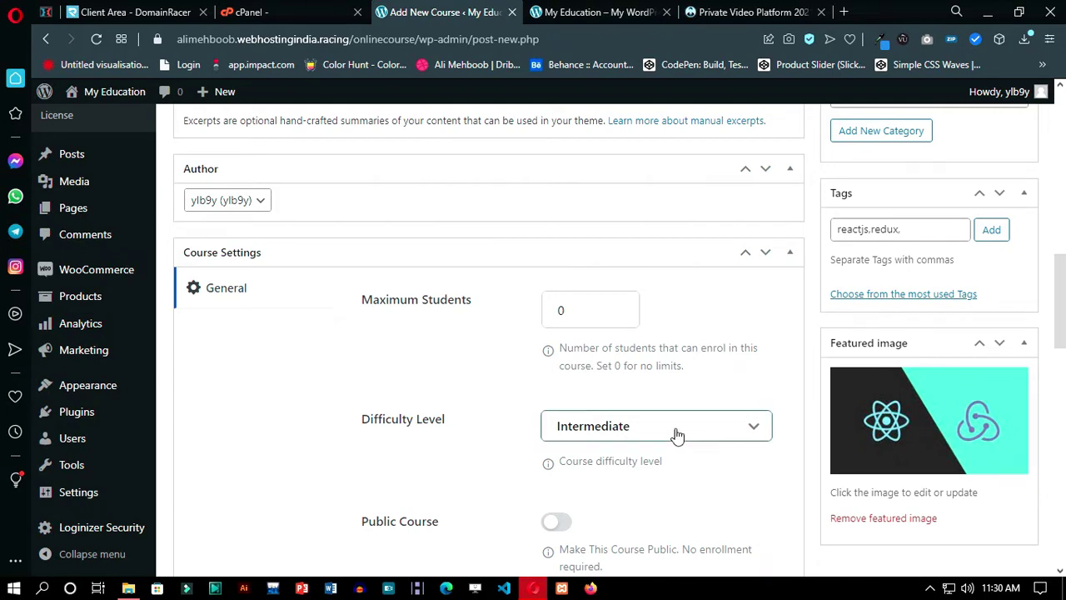
{"action": "left_click", "coordinate": [589, 468]}
{"action": "scroll", "coordinate": [514, 419], "scroll_direction": "down", "scroll_amount": 2}
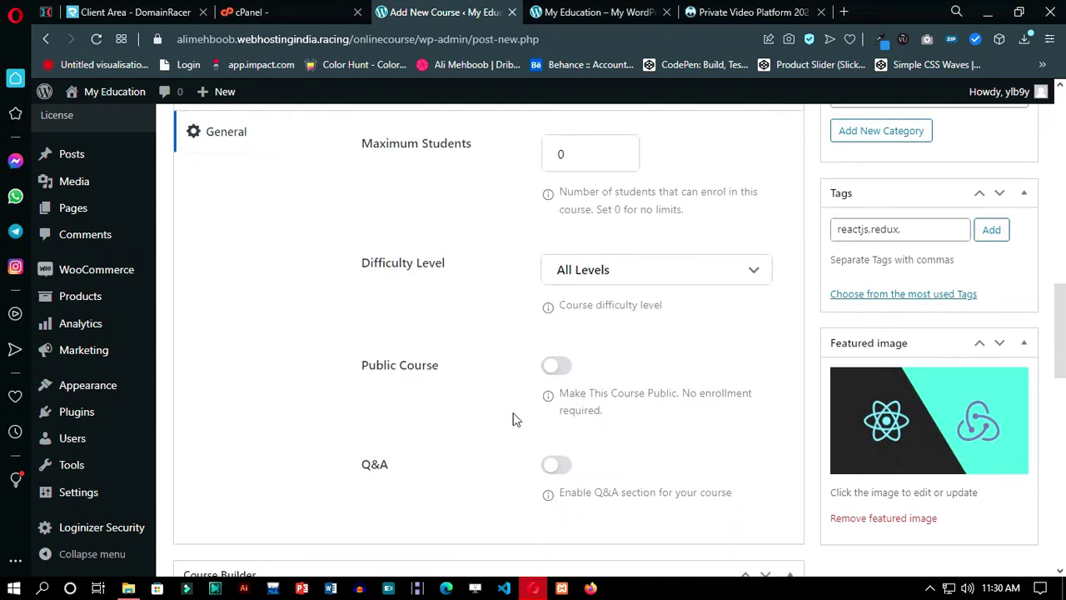
{"action": "triple_click", "coordinate": [608, 417]}
{"action": "left_click", "coordinate": [586, 440]}
{"action": "scroll", "coordinate": [583, 398], "scroll_direction": "down", "scroll_amount": 3}
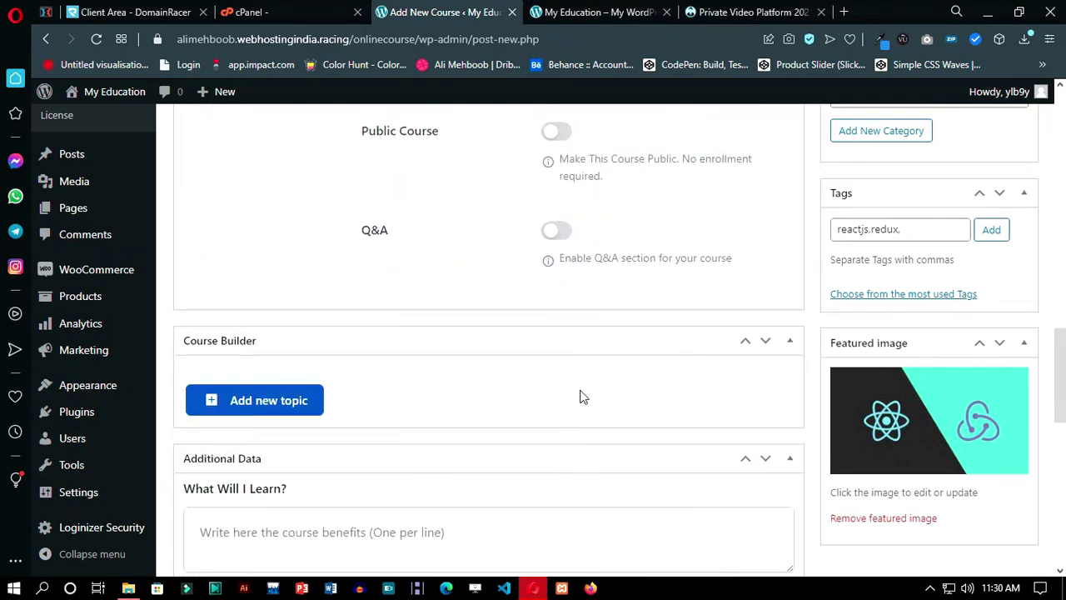
Step: Add a topic named 'Module 1' and paste the course description as its summary
{"action": "left_click", "coordinate": [294, 403]}
{"action": "left_click", "coordinate": [392, 219]}
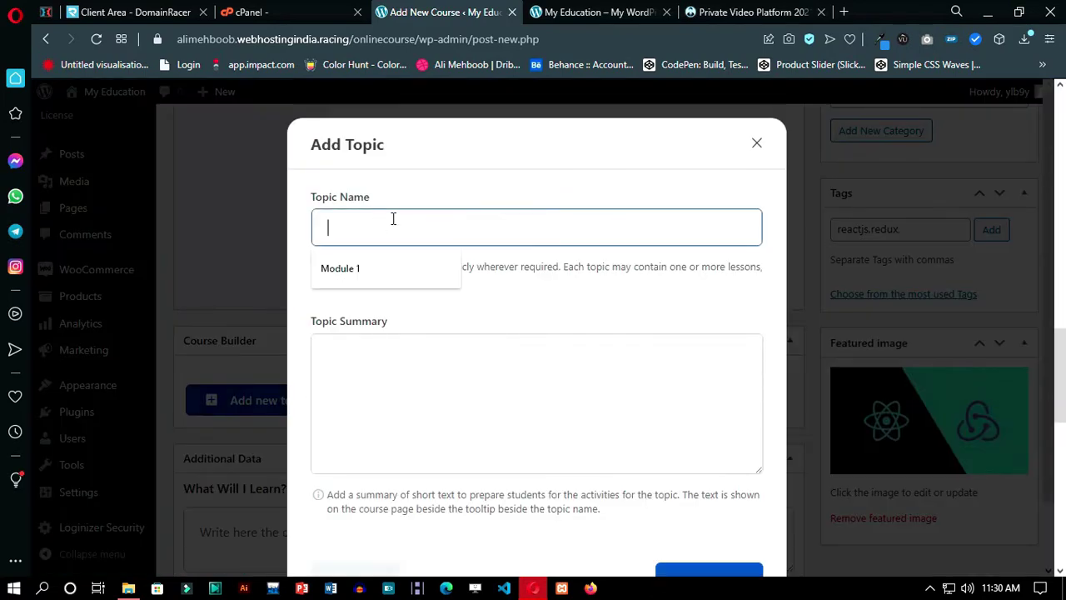
{"action": "left_click", "coordinate": [373, 265]}
{"action": "scroll", "coordinate": [376, 343], "scroll_direction": "down", "scroll_amount": 1}
{"action": "left_click", "coordinate": [393, 299]}
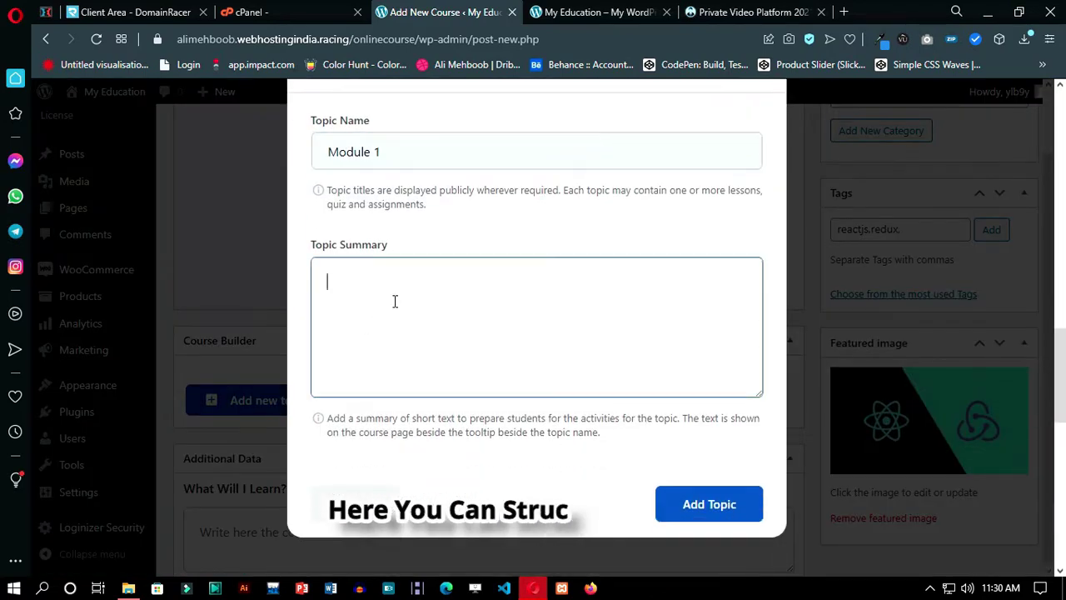
{"action": "key", "text": "ctrl+v"}
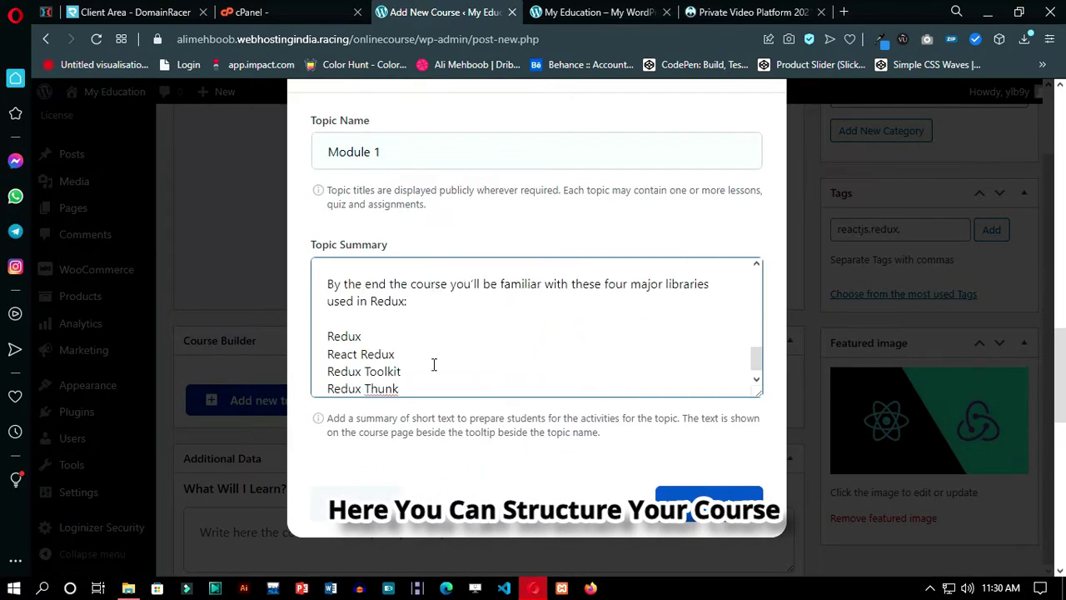
Step: Trim the summary to the sentence about the four Redux libraries and save the topic
{"action": "left_click_drag", "start_coordinate": [425, 385], "coordinate": [327, 333]}
{"action": "key", "text": "BackSpace"}
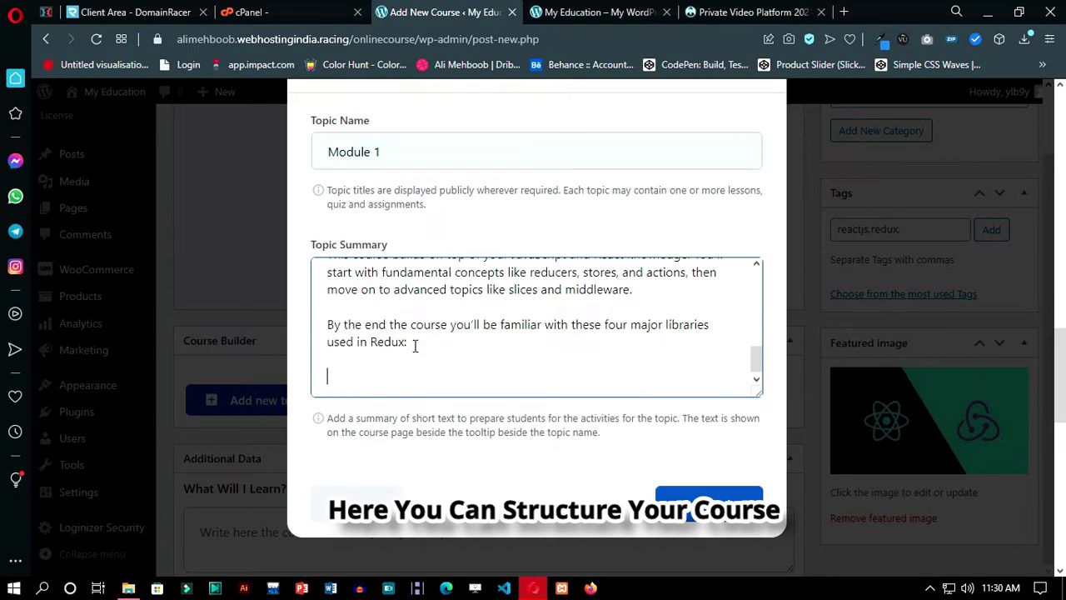
{"action": "scroll", "coordinate": [414, 345], "scroll_direction": "up", "scroll_amount": 1}
{"action": "left_click_drag", "start_coordinate": [632, 331], "coordinate": [262, 236]}
{"action": "key", "text": "BackSpace"}
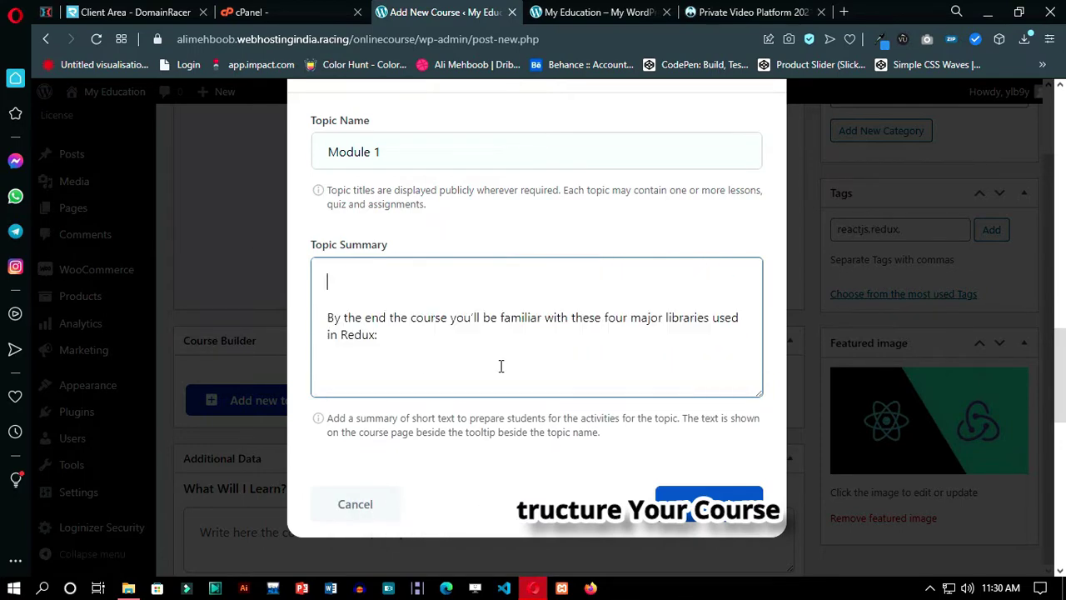
{"action": "left_click", "coordinate": [326, 318]}
{"action": "key", "text": "BackSpace"}
{"action": "key", "text": "BackSpace"}
{"action": "left_click", "coordinate": [709, 502]}
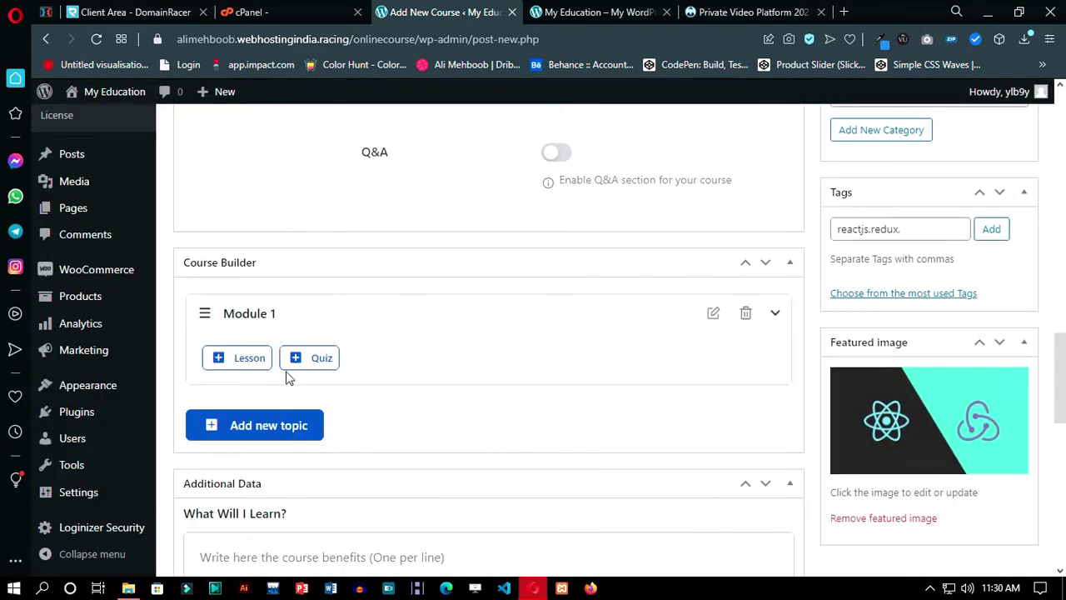
Step: Open the lesson dialog for Module 1 and close it without adding a lesson
{"action": "left_click", "coordinate": [218, 360]}
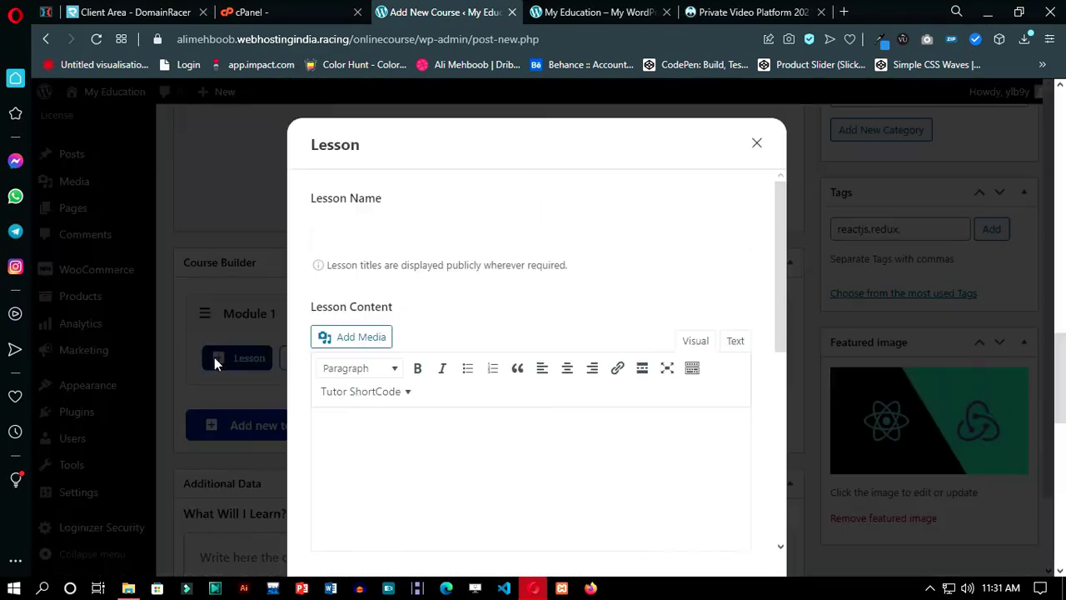
{"action": "left_click", "coordinate": [757, 144]}
{"action": "scroll", "coordinate": [358, 421], "scroll_direction": "down", "scroll_amount": 4}
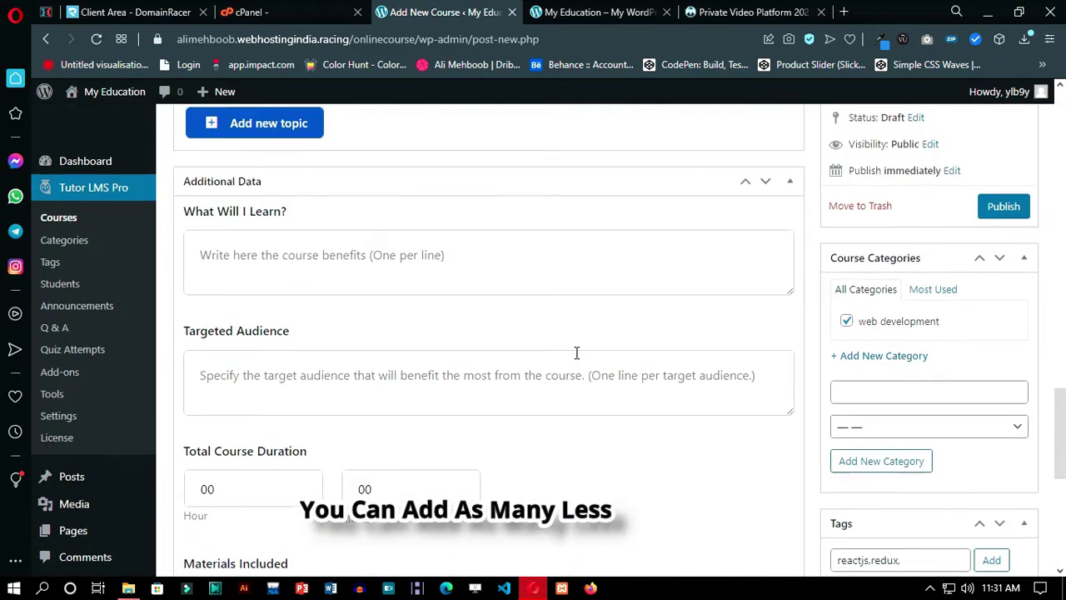
Step: Save the course as a draft and go to the Tutor LMS Pro Settings page
{"action": "scroll", "coordinate": [625, 353], "scroll_direction": "up", "scroll_amount": 15}
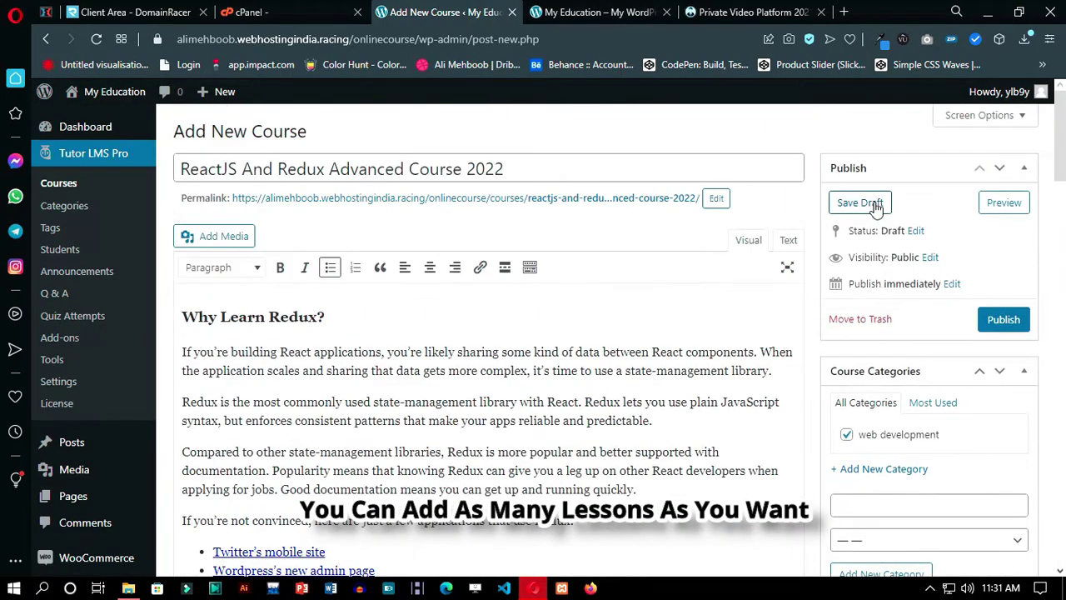
{"action": "left_click", "coordinate": [860, 202]}
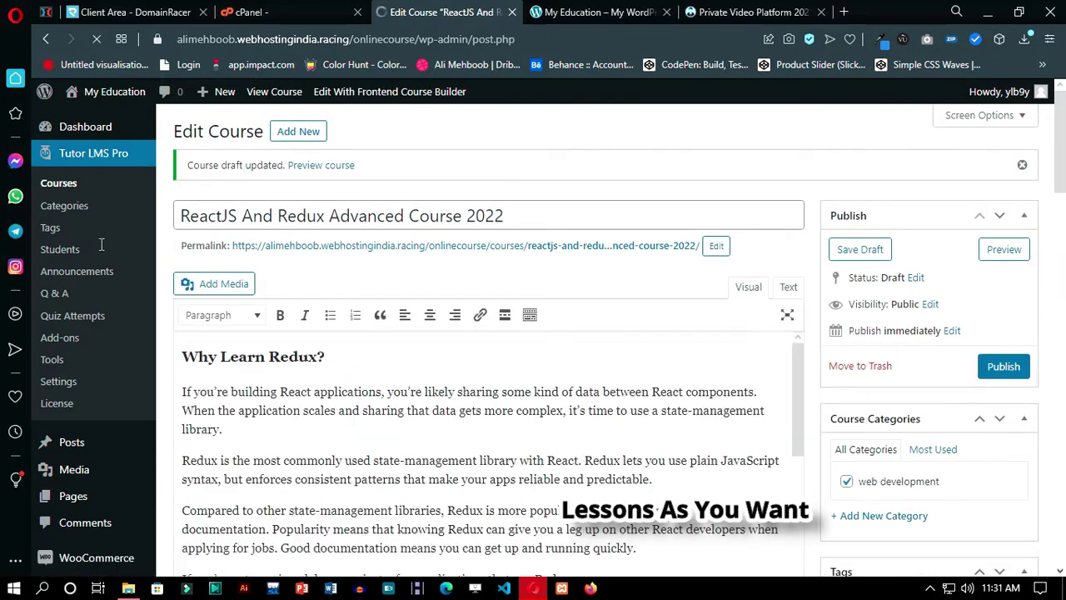
{"action": "left_click", "coordinate": [61, 381]}
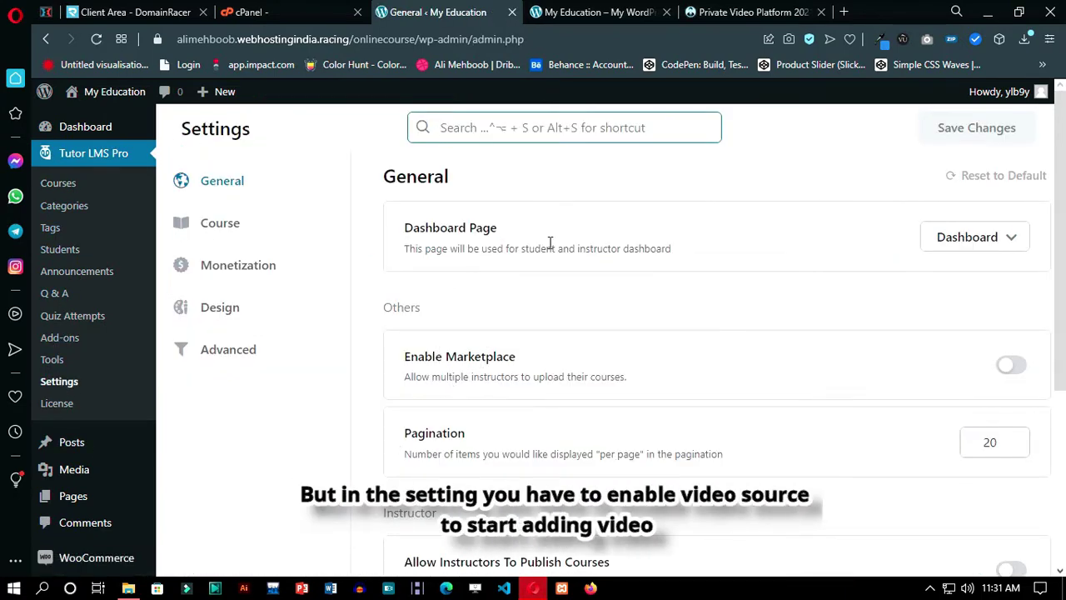
{"action": "left_click_drag", "start_coordinate": [711, 258], "coordinate": [405, 250]}
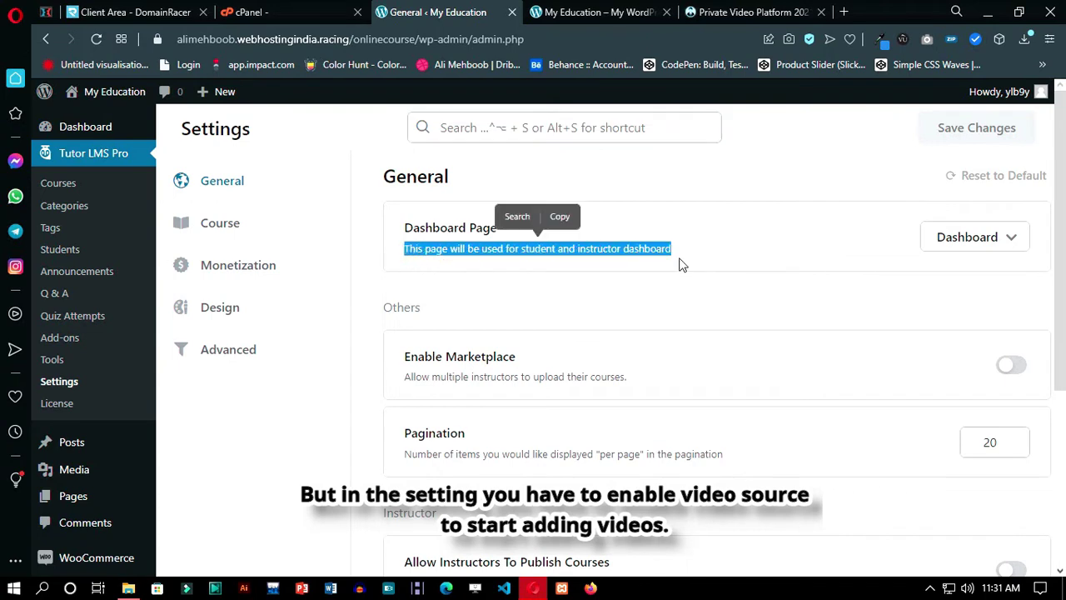
{"action": "left_click", "coordinate": [681, 262]}
{"action": "left_click", "coordinate": [1020, 236]}
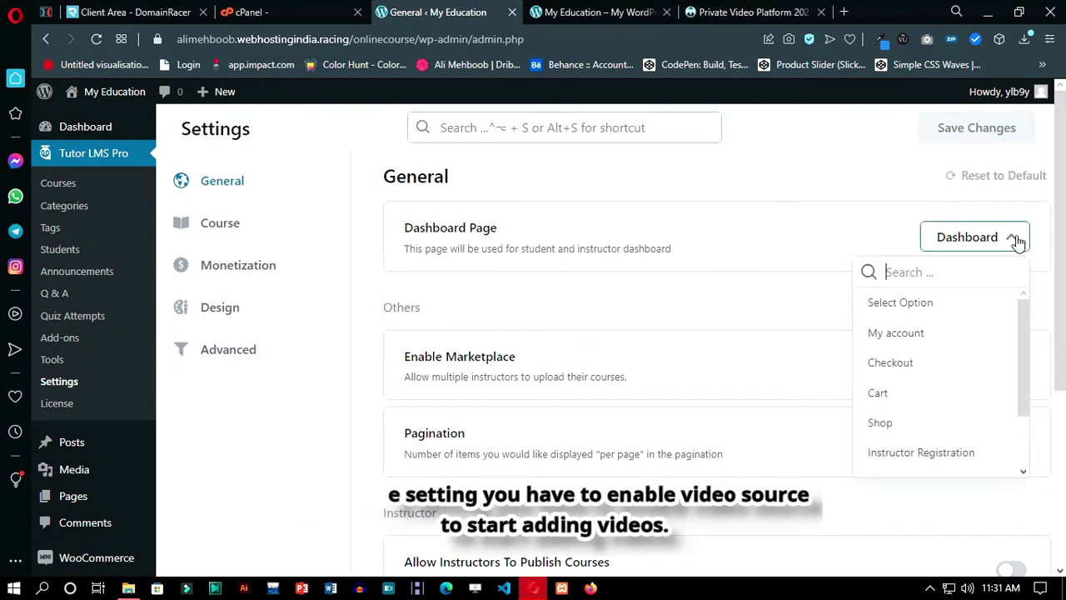
{"action": "left_click", "coordinate": [591, 12]}
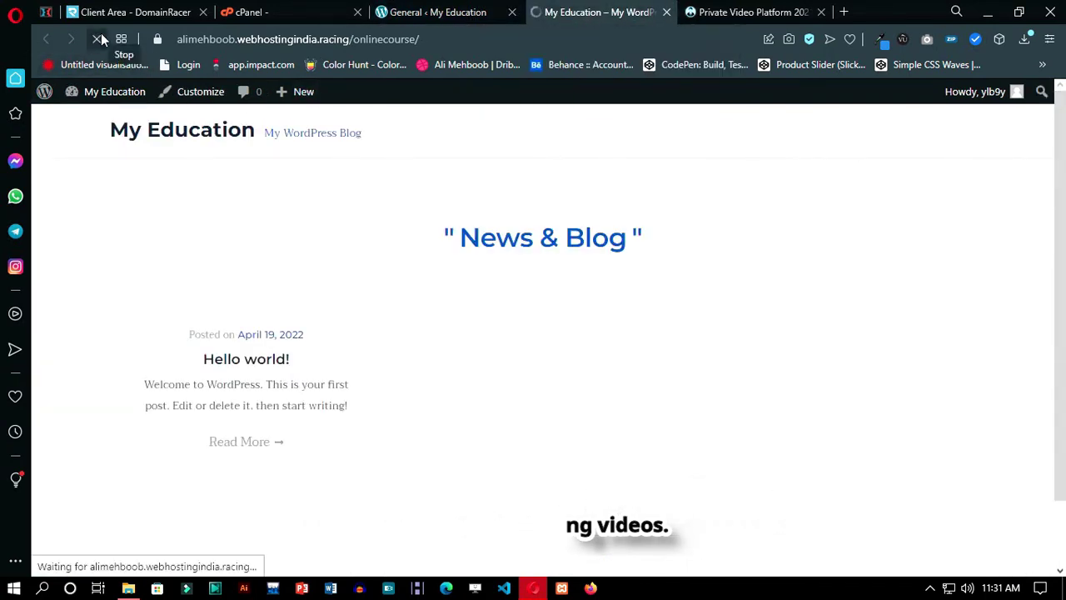
{"action": "left_click", "coordinate": [438, 12]}
{"action": "left_click", "coordinate": [364, 322]}
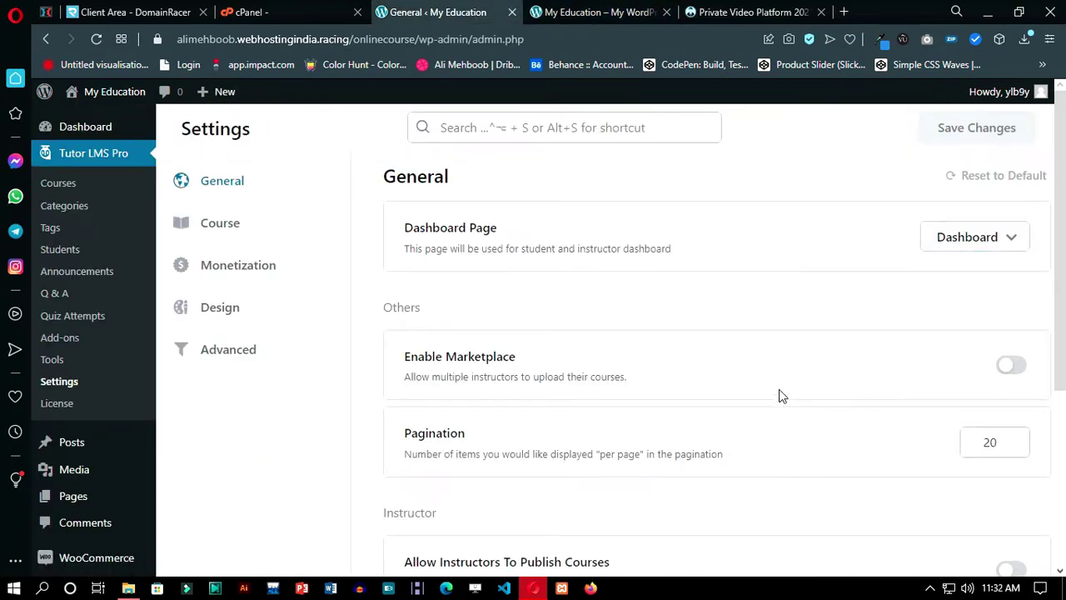
{"action": "scroll", "coordinate": [781, 395], "scroll_direction": "down", "scroll_amount": 3}
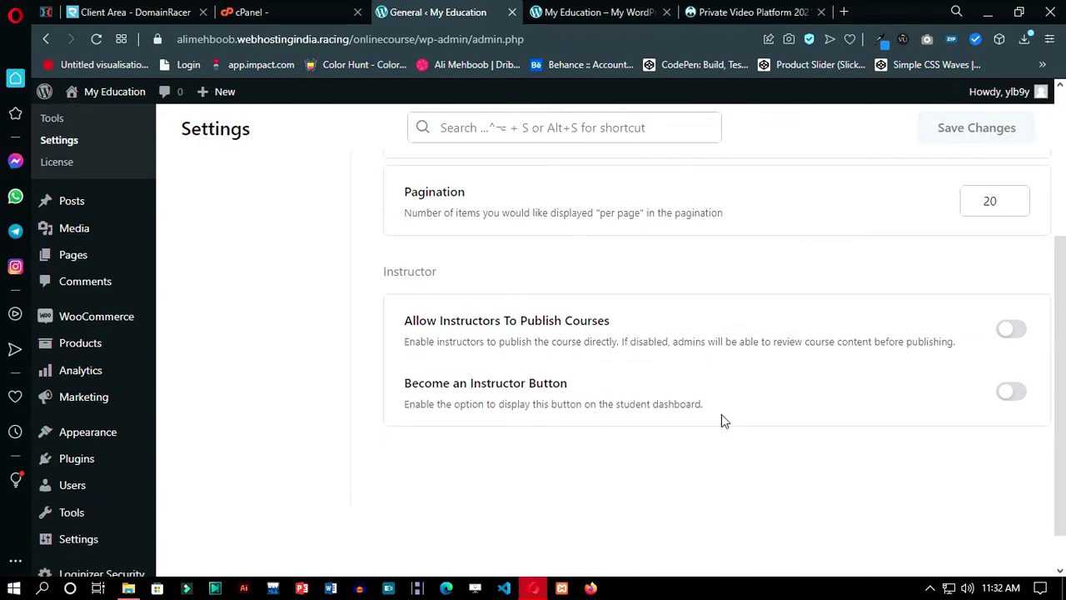
{"action": "scroll", "coordinate": [722, 420], "scroll_direction": "up", "scroll_amount": 3}
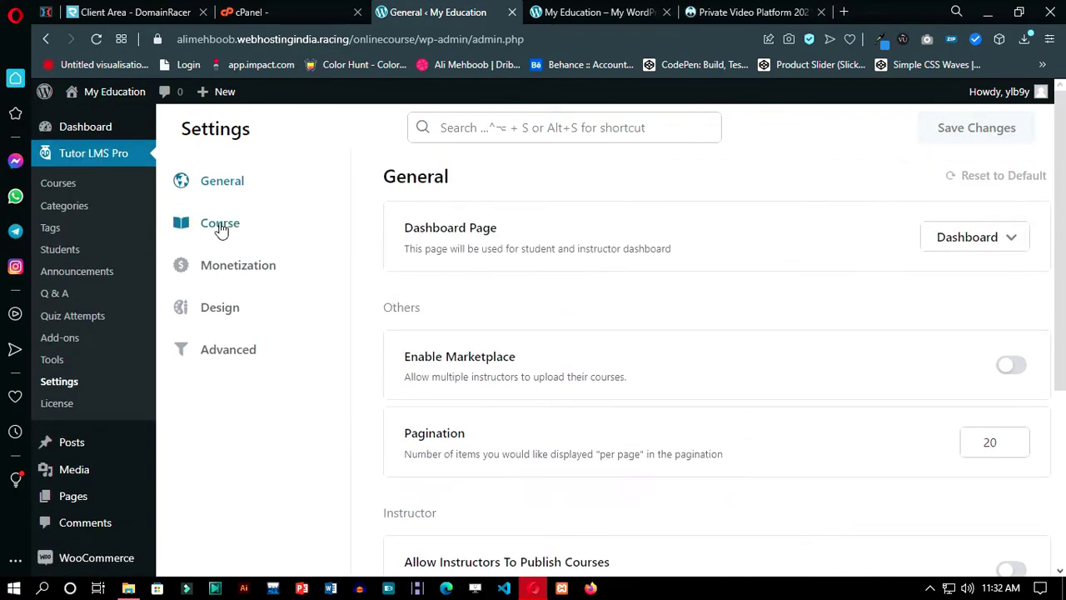
Step: Turn on Course Retake in the Course settings
{"action": "left_click", "coordinate": [223, 233]}
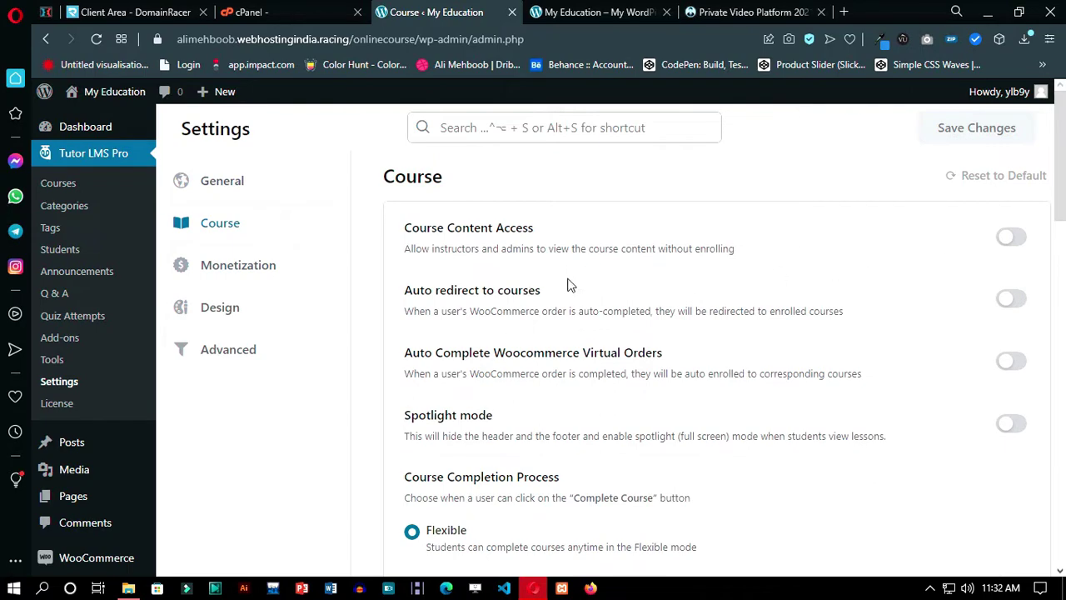
{"action": "scroll", "coordinate": [570, 286], "scroll_direction": "down", "scroll_amount": 8}
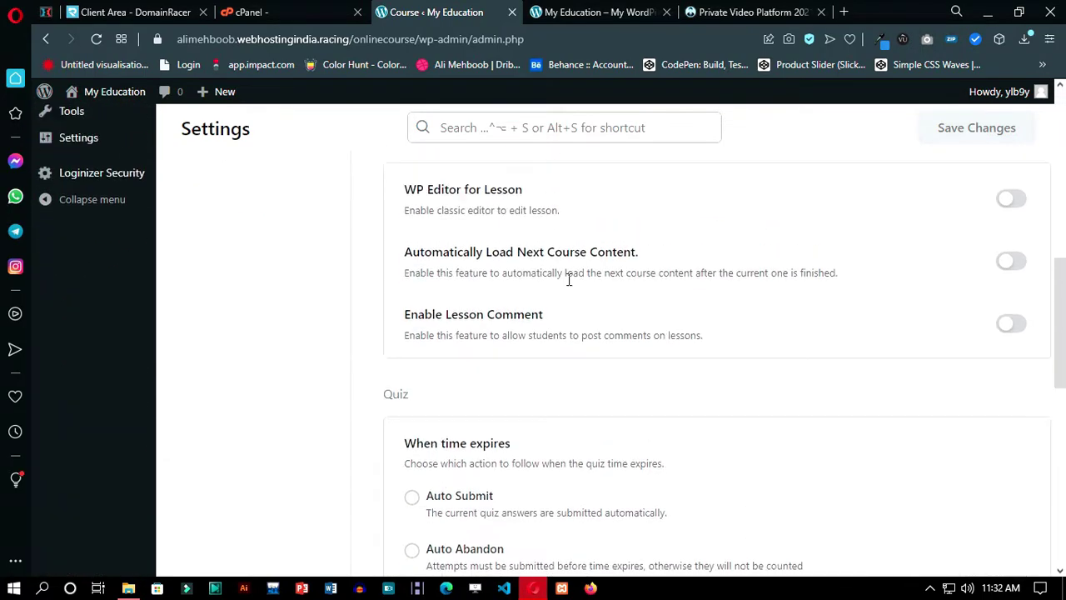
{"action": "scroll", "coordinate": [569, 283], "scroll_direction": "up", "scroll_amount": 2}
{"action": "scroll", "coordinate": [550, 286], "scroll_direction": "up", "scroll_amount": 1}
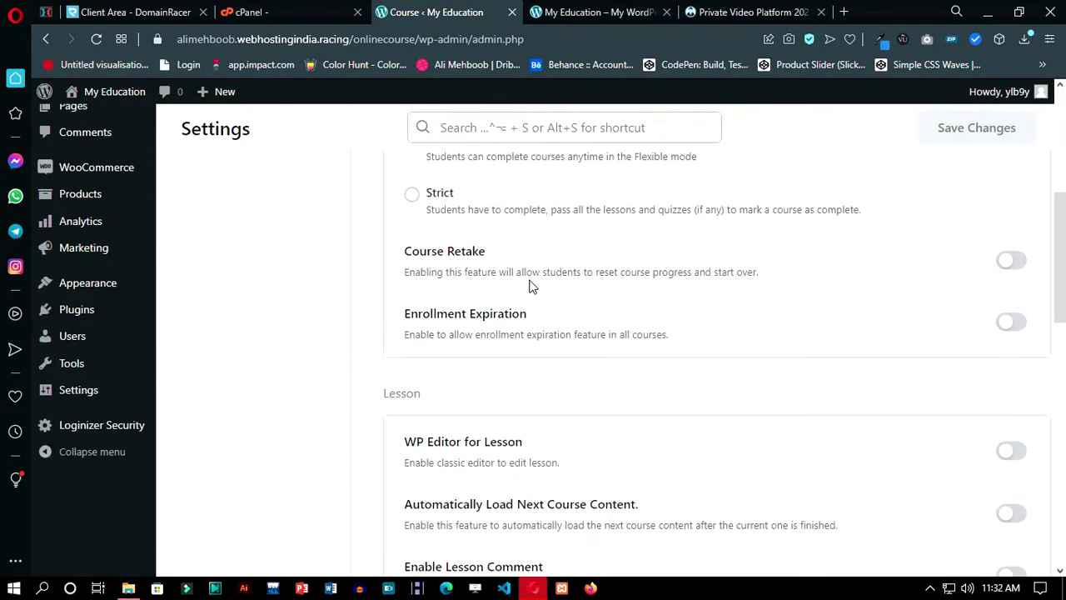
{"action": "left_click", "coordinate": [998, 266]}
Step: Allow HTML 5 (mp4), External URL, Youtube and Vimeo video sources and save the settings
{"action": "scroll", "coordinate": [762, 326], "scroll_direction": "down", "scroll_amount": 9}
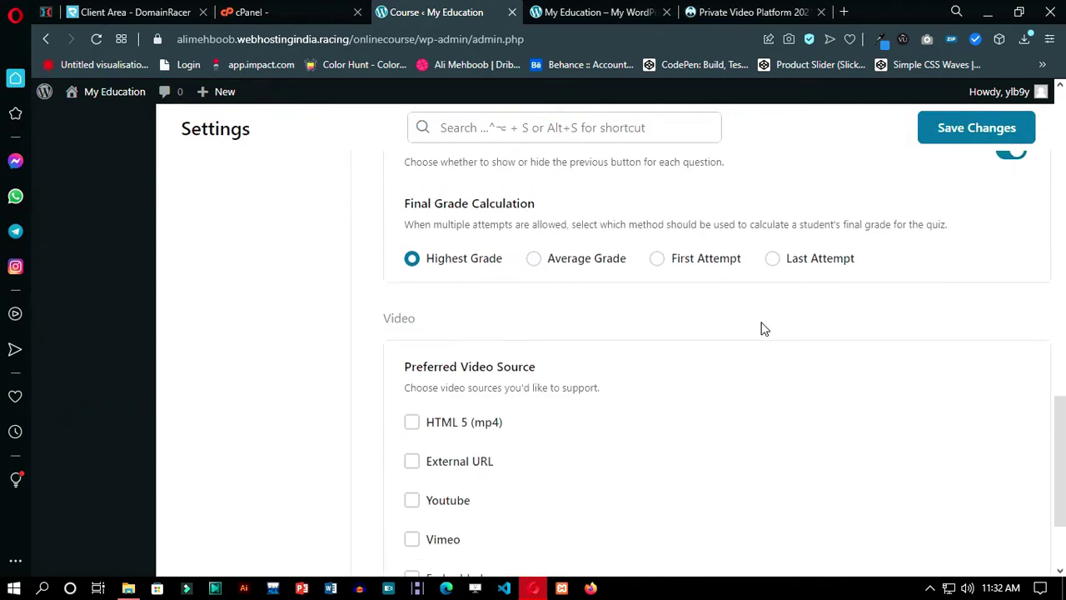
{"action": "scroll", "coordinate": [749, 328], "scroll_direction": "down", "scroll_amount": 2}
{"action": "left_click_drag", "start_coordinate": [496, 235], "coordinate": [417, 262]}
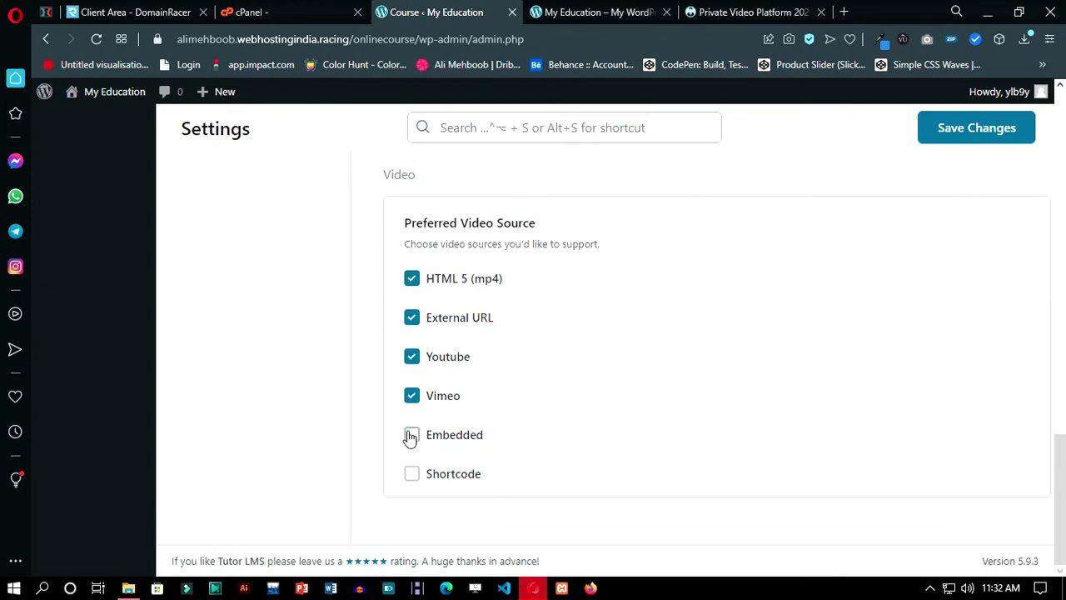
{"action": "scroll", "coordinate": [642, 303], "scroll_direction": "up", "scroll_amount": 15}
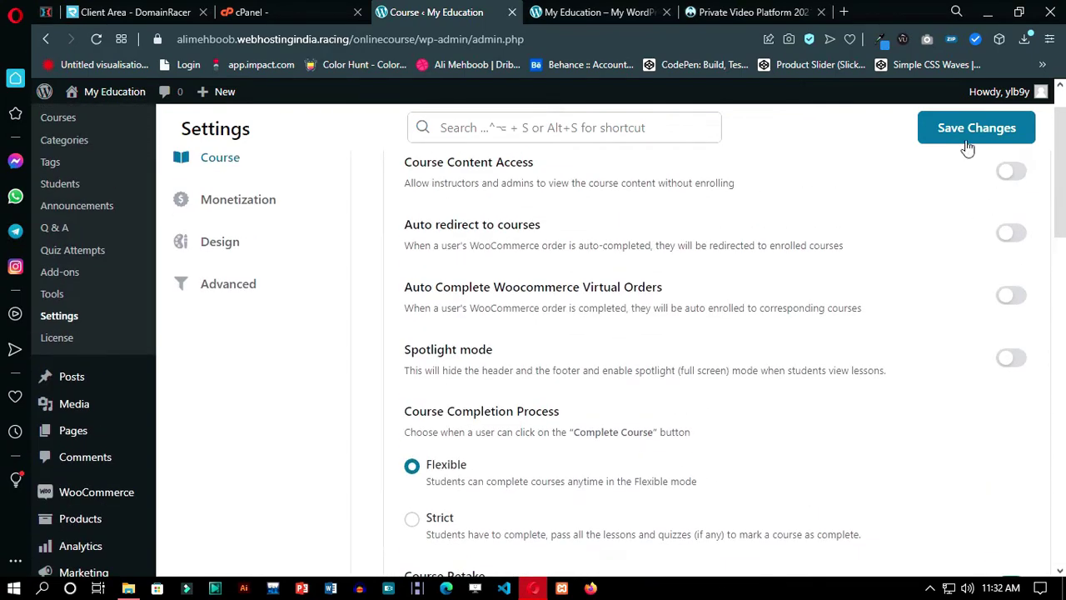
{"action": "left_click", "coordinate": [966, 140]}
{"action": "scroll", "coordinate": [808, 296], "scroll_direction": "up", "scroll_amount": 1}
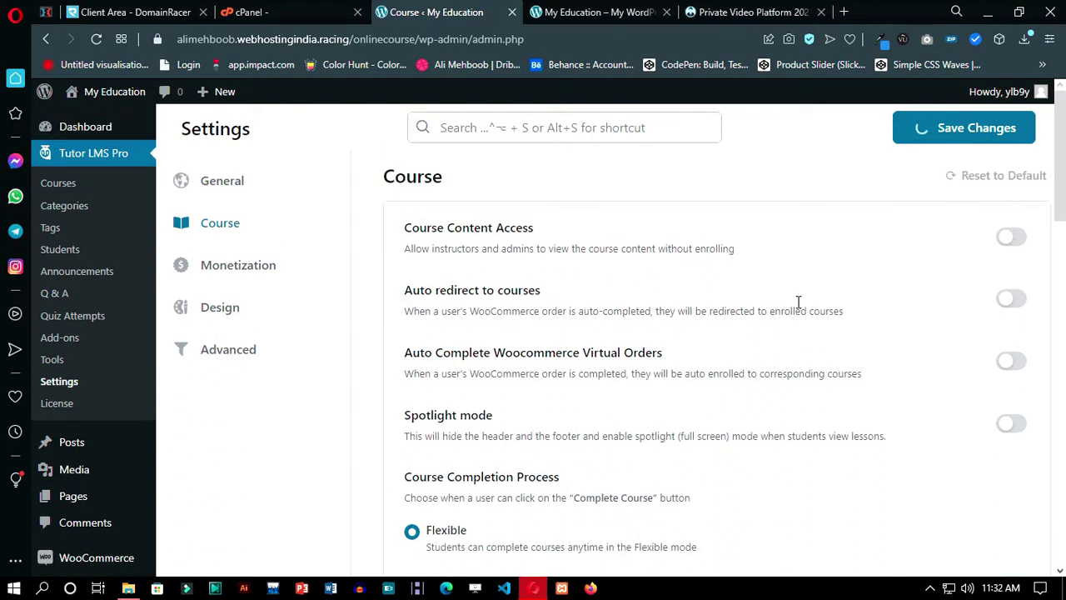
{"action": "left_click", "coordinate": [235, 283]}
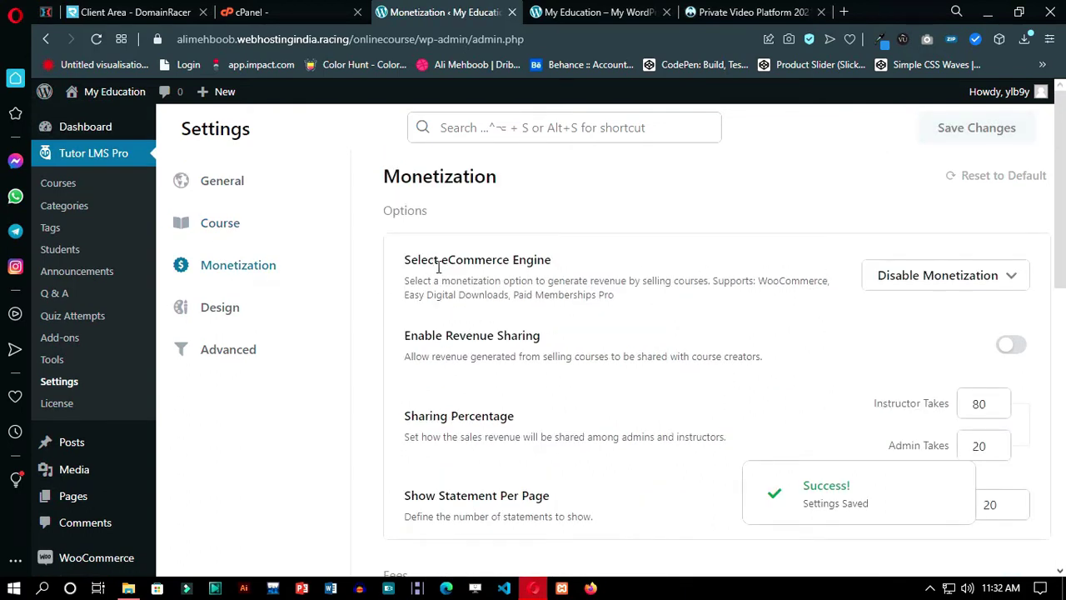
Step: After trying WooCommerce, save the eCommerce engine as Disable Monetization and open the Courses list
{"action": "left_click", "coordinate": [874, 281]}
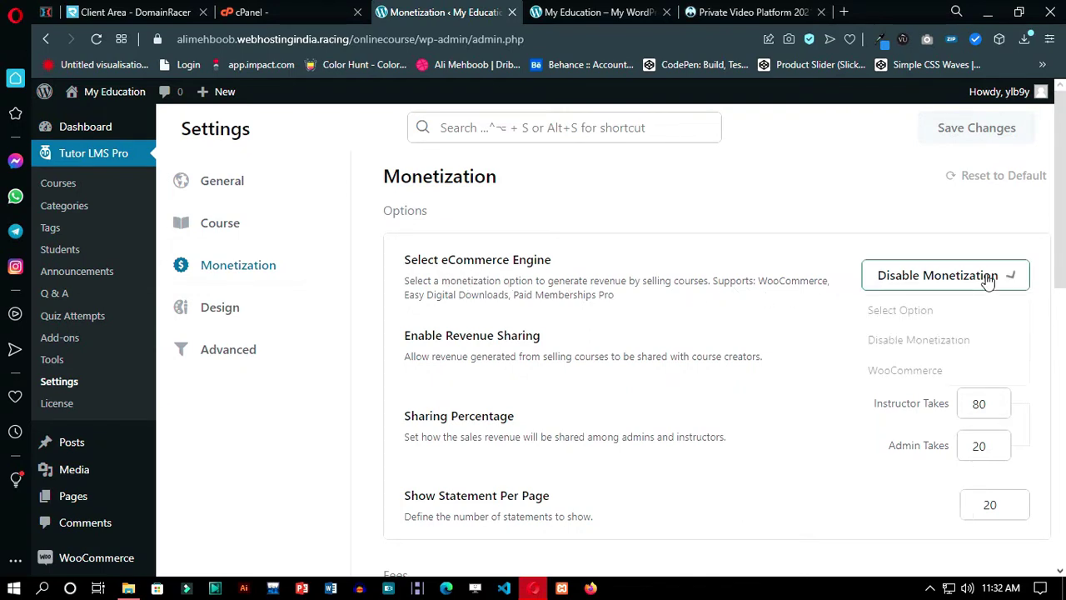
{"action": "left_click", "coordinate": [890, 374]}
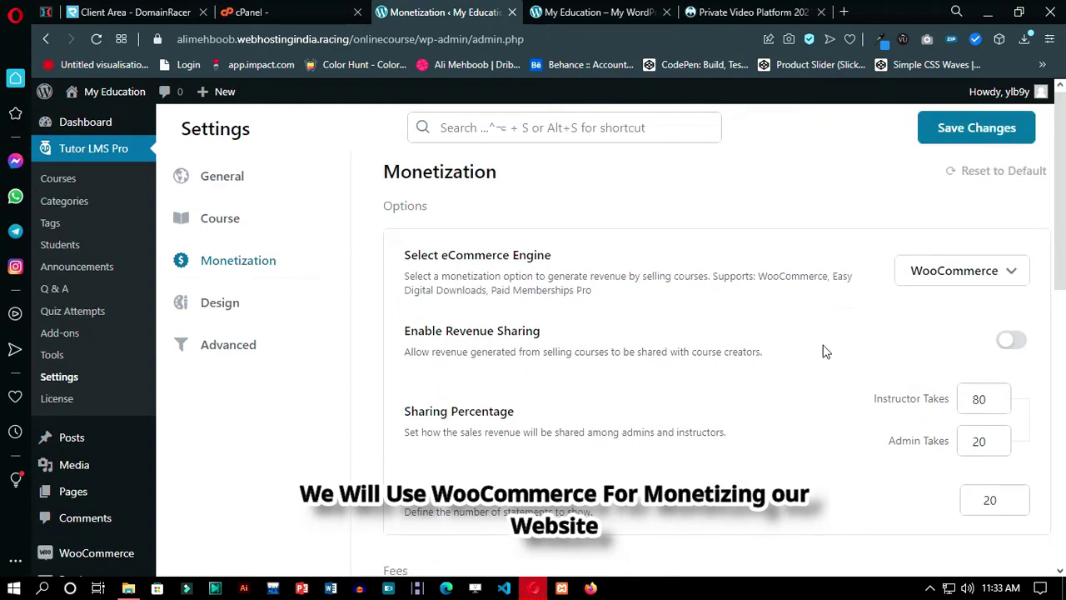
{"action": "scroll", "coordinate": [824, 351], "scroll_direction": "down", "scroll_amount": 3}
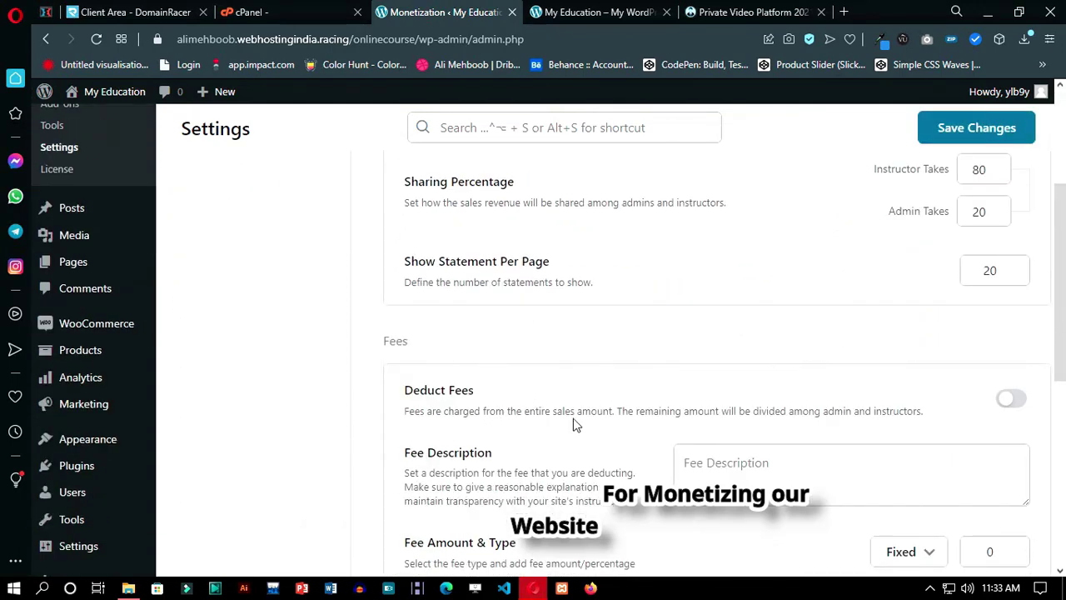
{"action": "scroll", "coordinate": [746, 356], "scroll_direction": "up", "scroll_amount": 3}
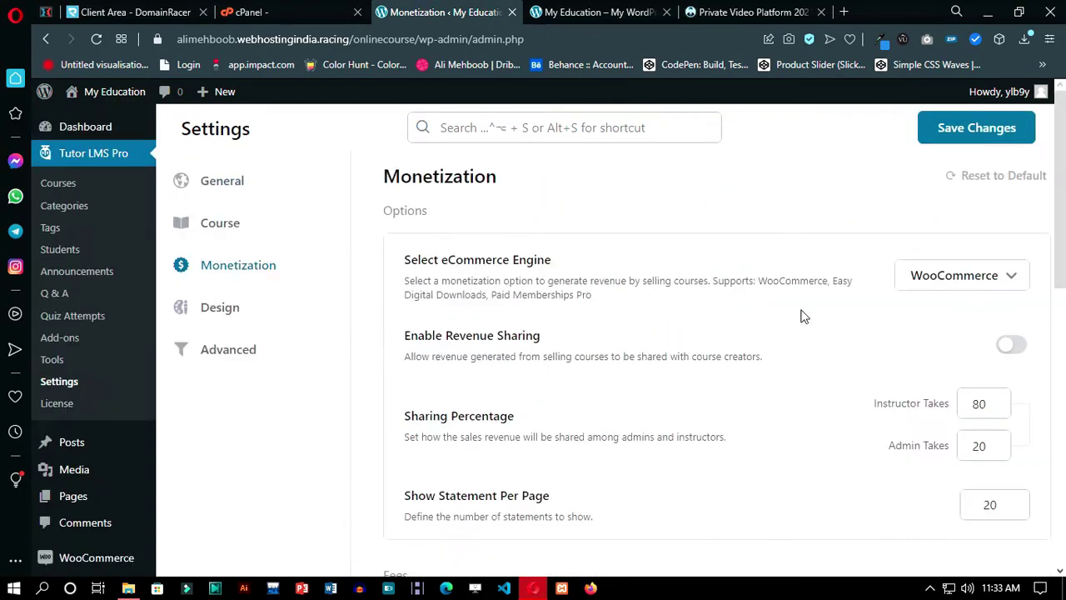
{"action": "left_click", "coordinate": [990, 276]}
{"action": "left_click", "coordinate": [917, 339]}
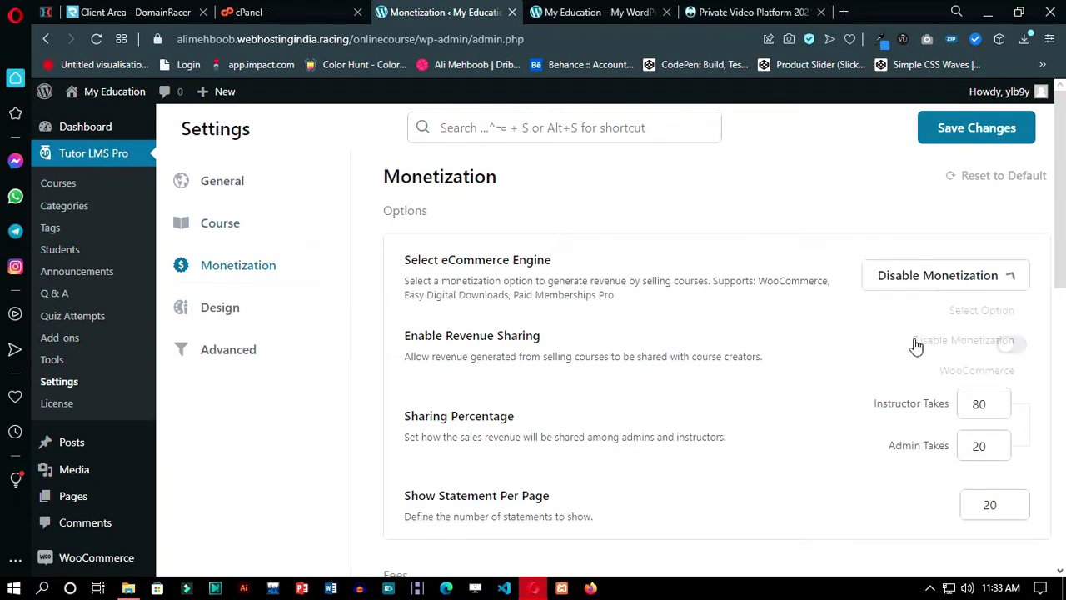
{"action": "left_click", "coordinate": [954, 128]}
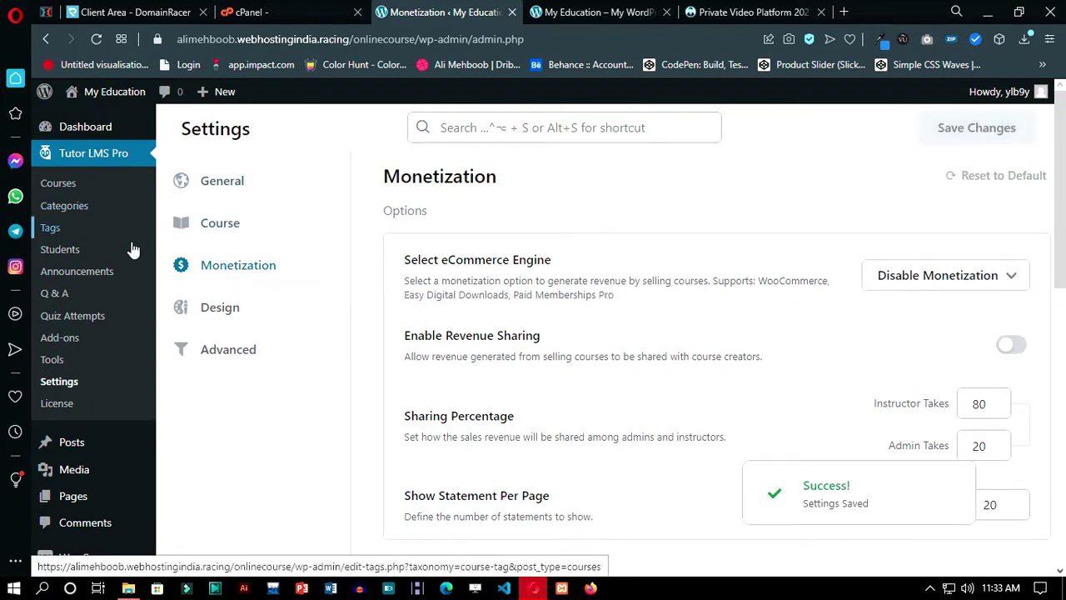
{"action": "left_click", "coordinate": [71, 188]}
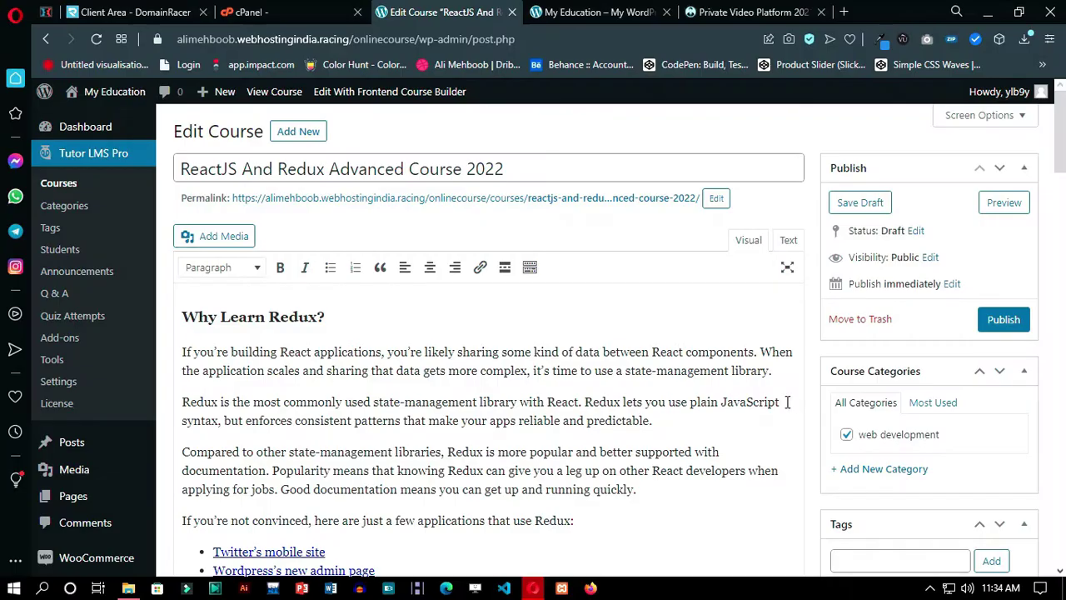
Step: Add a lesson to Module 1 named 'Introduction'
{"action": "scroll", "coordinate": [801, 399], "scroll_direction": "down", "scroll_amount": 5}
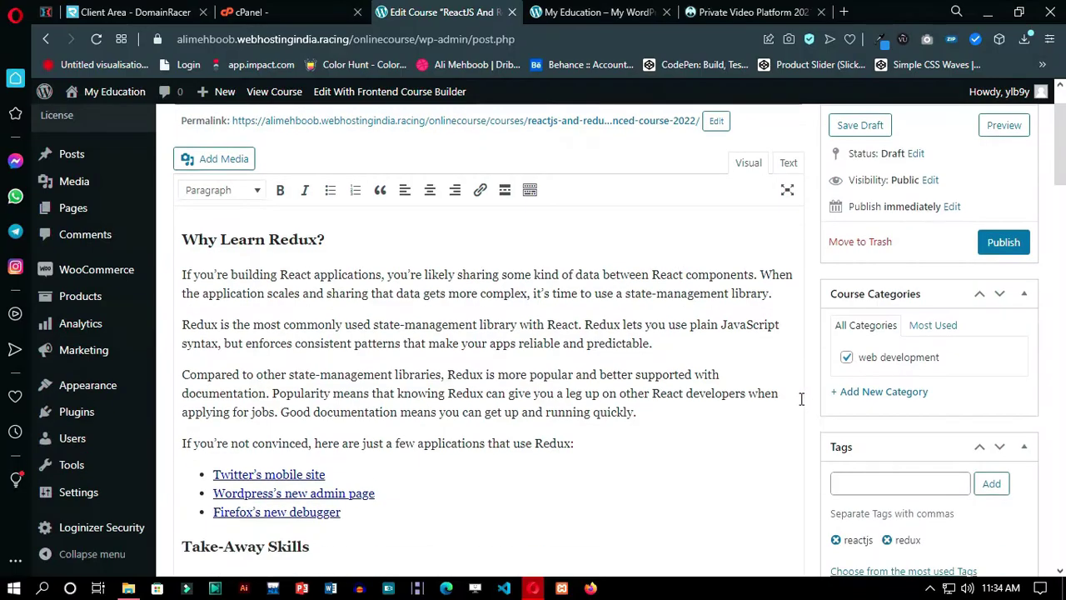
{"action": "scroll", "coordinate": [801, 399], "scroll_direction": "down", "scroll_amount": 15}
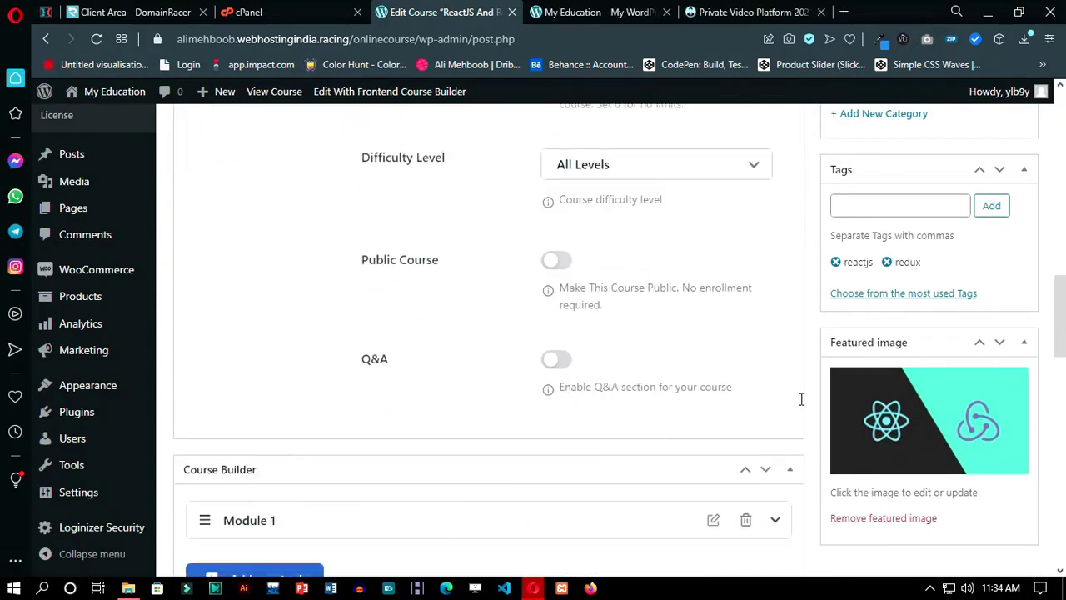
{"action": "left_click", "coordinate": [775, 158]}
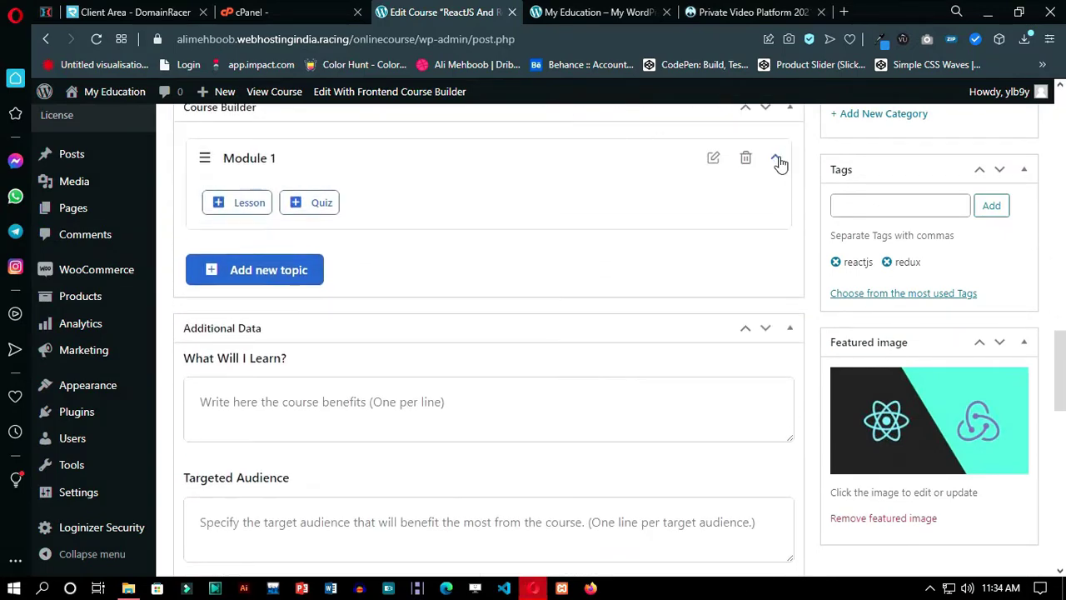
{"action": "scroll", "coordinate": [467, 277], "scroll_direction": "up", "scroll_amount": 1}
{"action": "left_click", "coordinate": [261, 283]}
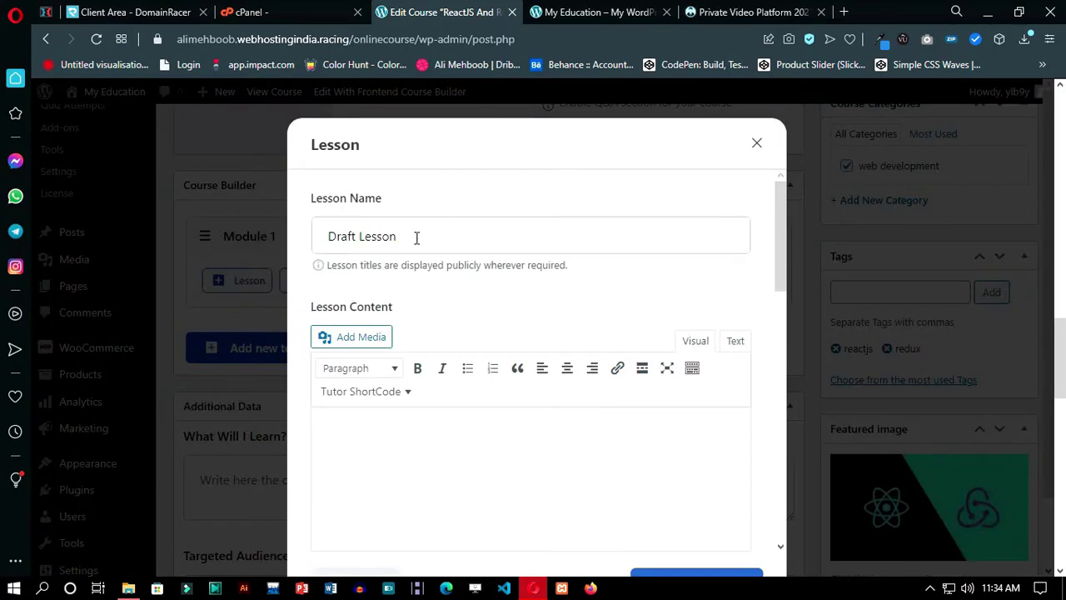
{"action": "left_click_drag", "start_coordinate": [417, 238], "coordinate": [305, 240]}
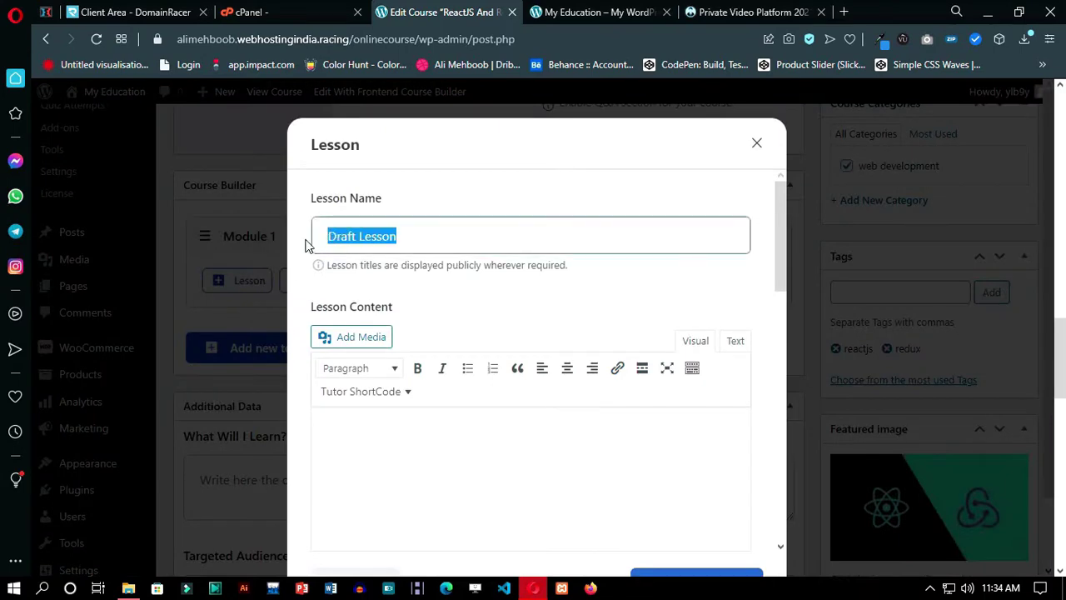
{"action": "key", "text": "BackSpace"}
{"action": "type", "text": "Introduc"}
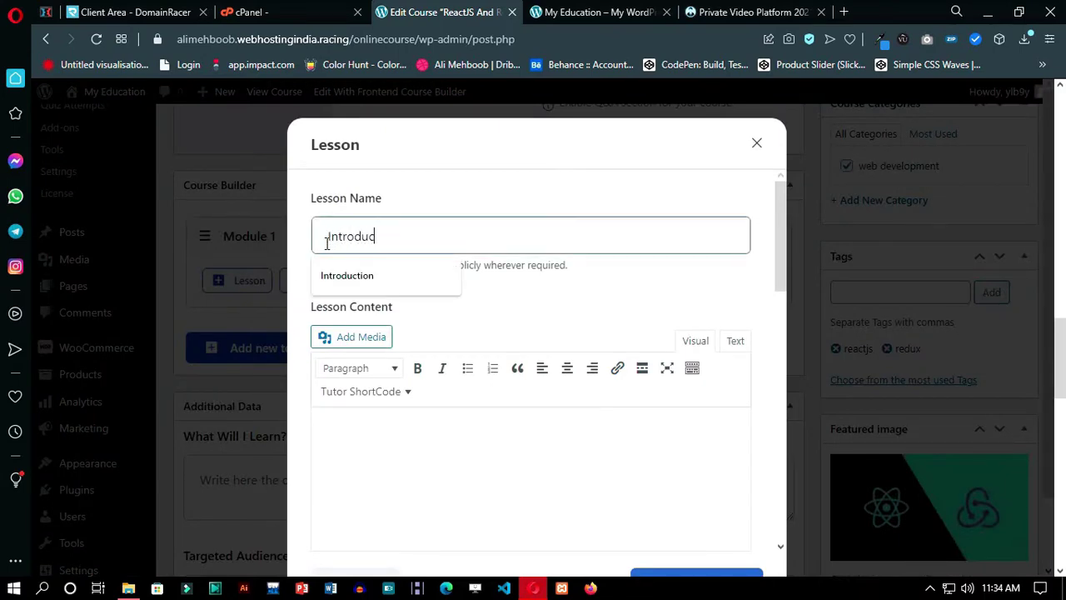
{"action": "type", "text": "tion"}
Step: Set the Introduction lesson's video source to Embedded
{"action": "scroll", "coordinate": [417, 336], "scroll_direction": "down", "scroll_amount": 1}
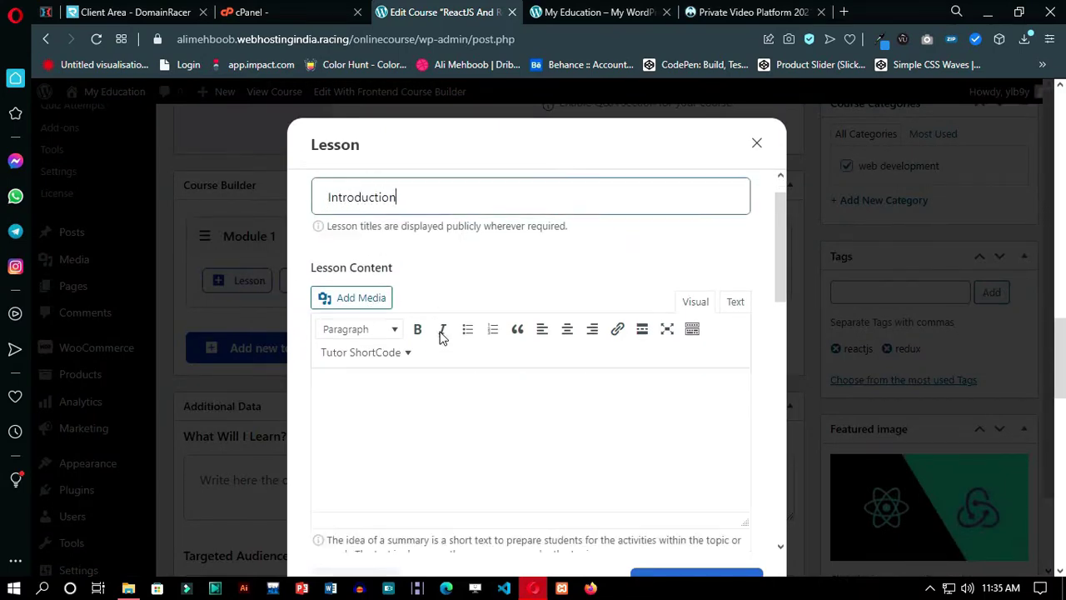
{"action": "scroll", "coordinate": [437, 333], "scroll_direction": "down", "scroll_amount": 8}
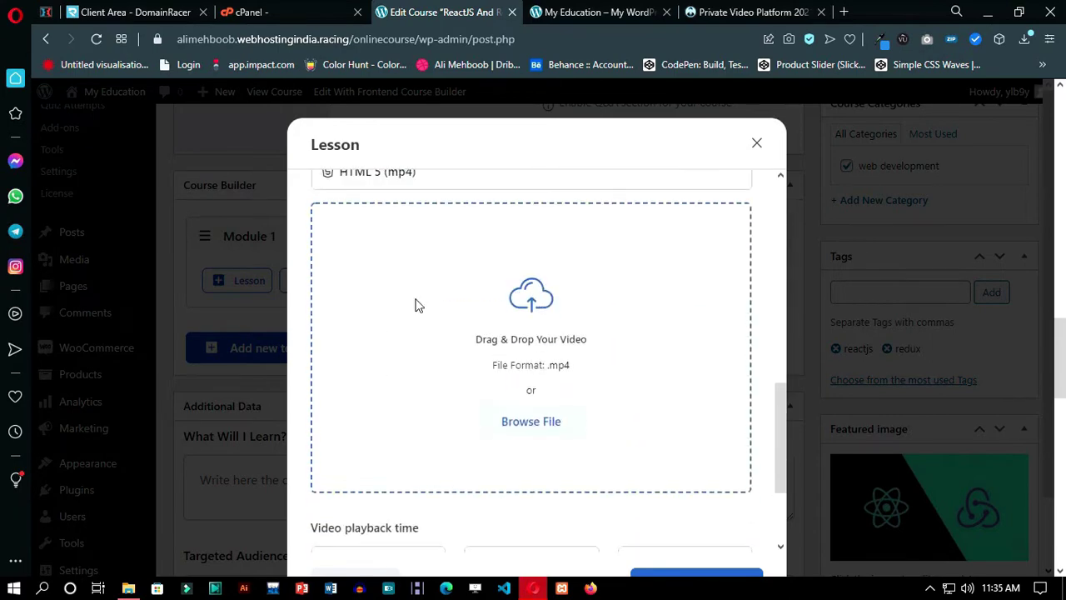
{"action": "scroll", "coordinate": [418, 306], "scroll_direction": "up", "scroll_amount": 2}
{"action": "left_click", "coordinate": [585, 249]}
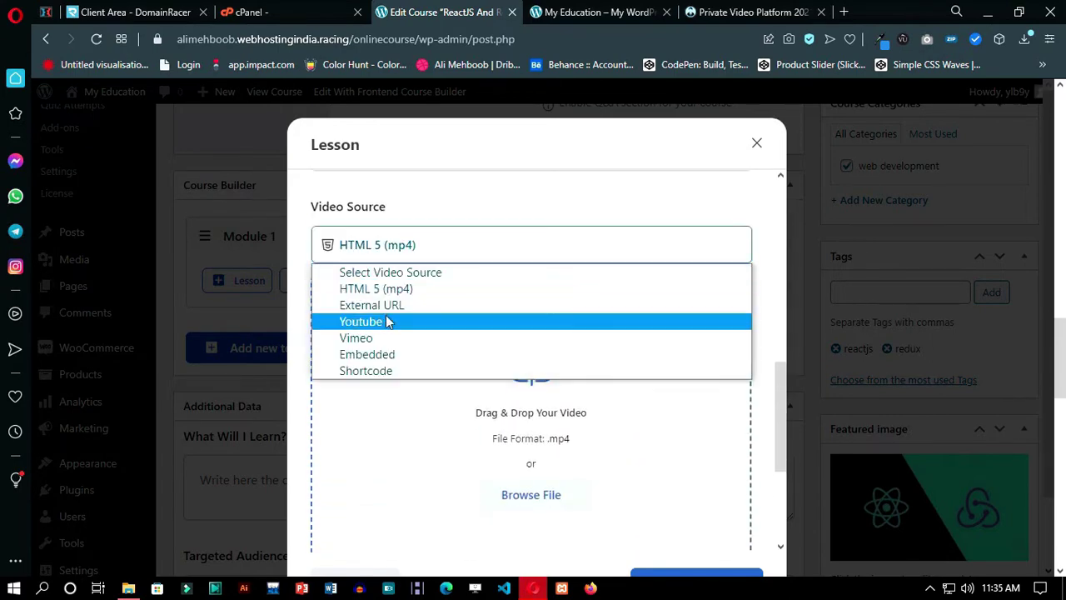
{"action": "left_click", "coordinate": [386, 355]}
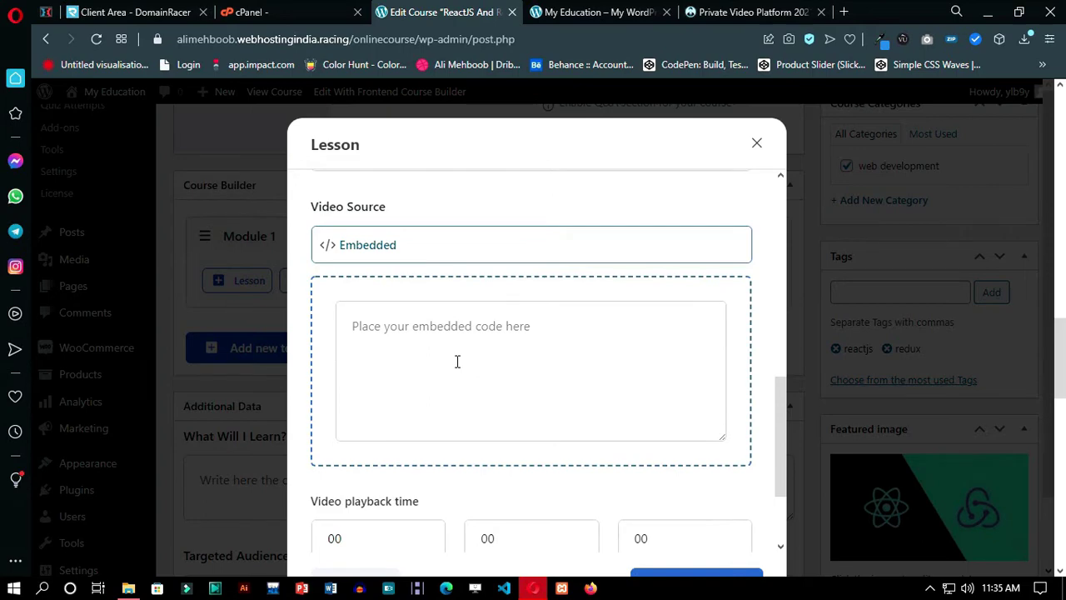
{"action": "left_click", "coordinate": [733, 11]}
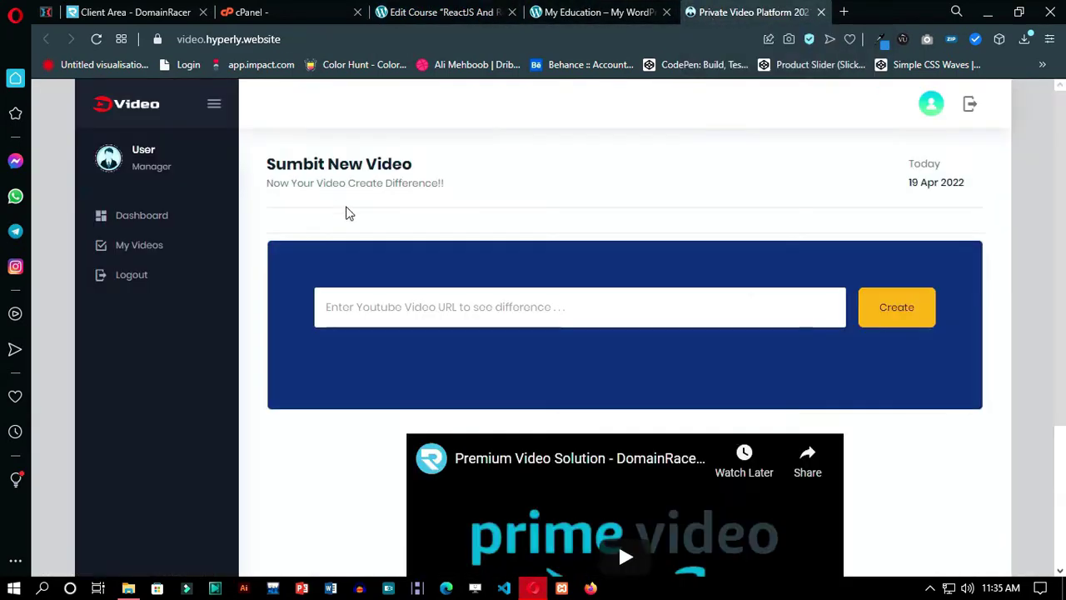
Step: Enter a previously used YouTube link and try creating a private video, closing the logged-out tab
{"action": "left_click", "coordinate": [409, 290]}
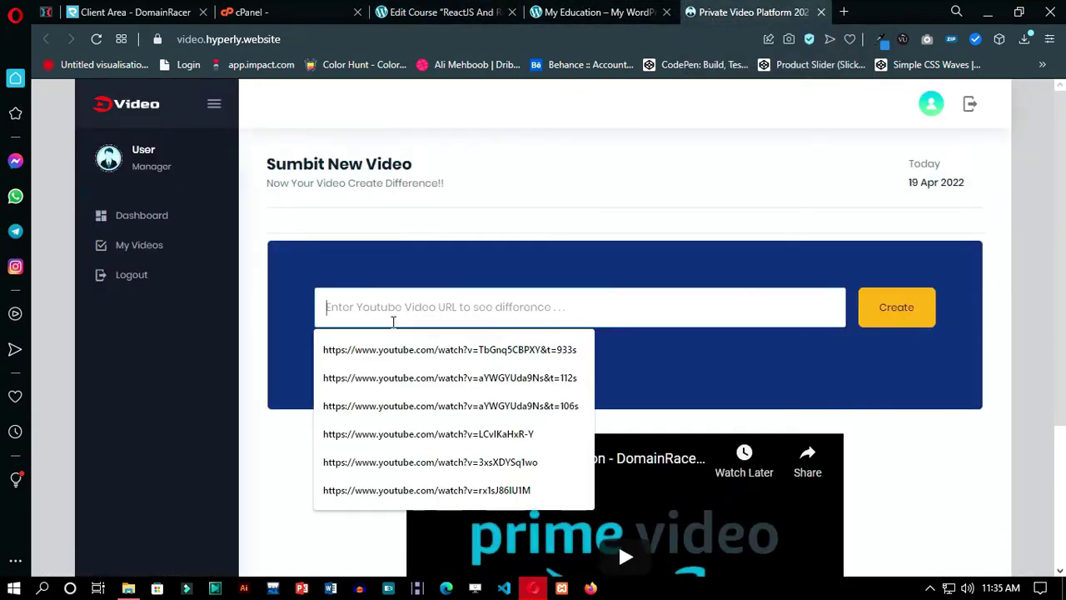
{"action": "left_click", "coordinate": [481, 360]}
{"action": "left_click_drag", "start_coordinate": [664, 309], "coordinate": [261, 333]}
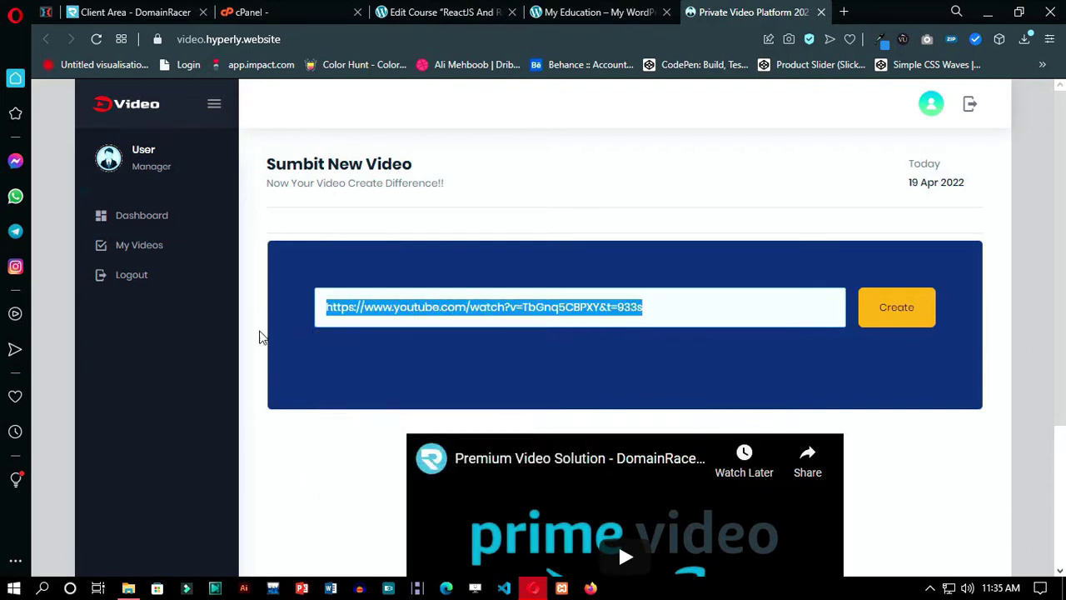
{"action": "left_click", "coordinate": [769, 317]}
{"action": "left_click", "coordinate": [898, 310]}
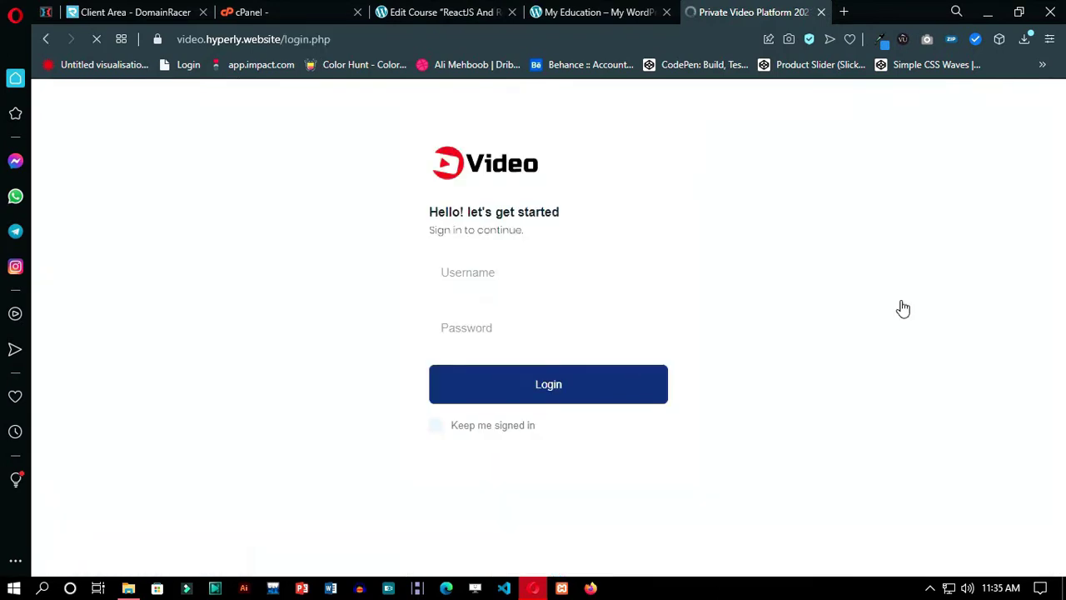
{"action": "left_click", "coordinate": [821, 12]}
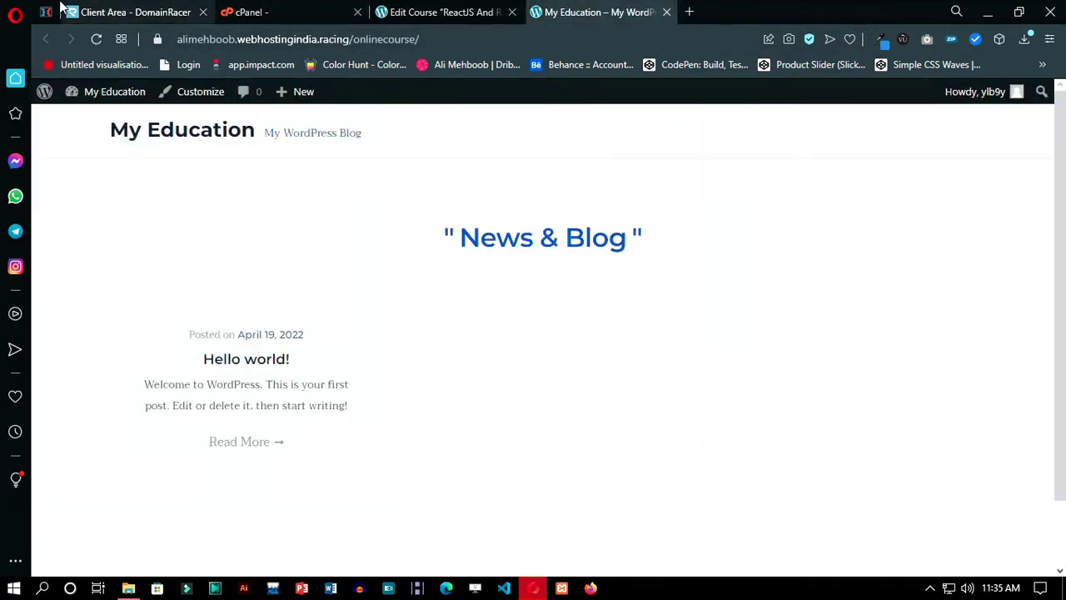
Step: Relaunch the private video tool from the DomainRacer hosting account page
{"action": "left_click", "coordinate": [96, 9]}
{"action": "left_click", "coordinate": [874, 291]}
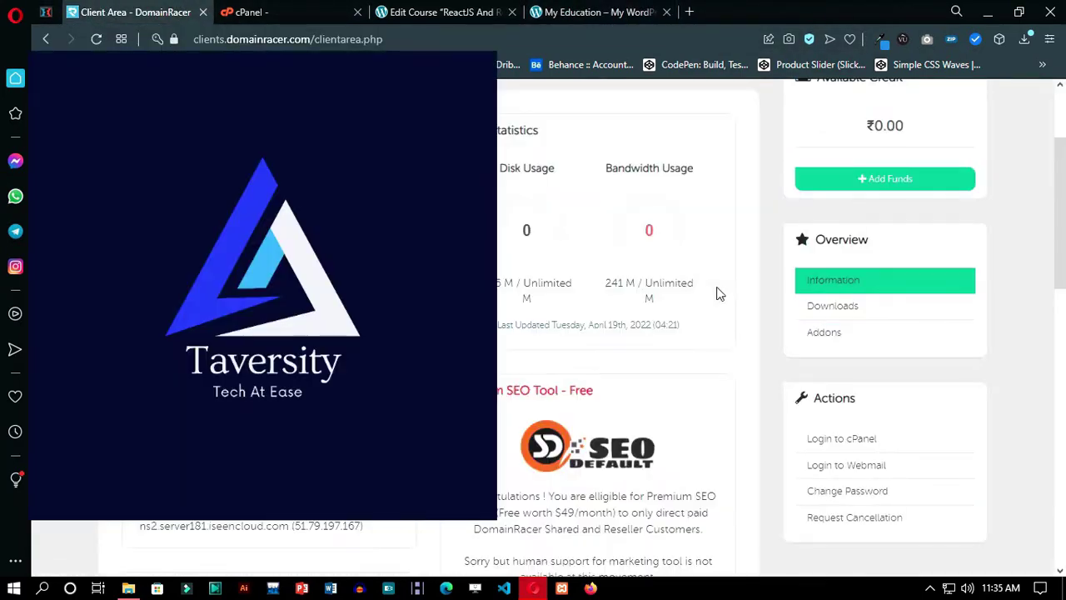
{"action": "scroll", "coordinate": [716, 291], "scroll_direction": "down", "scroll_amount": 3}
{"action": "left_click", "coordinate": [284, 554]}
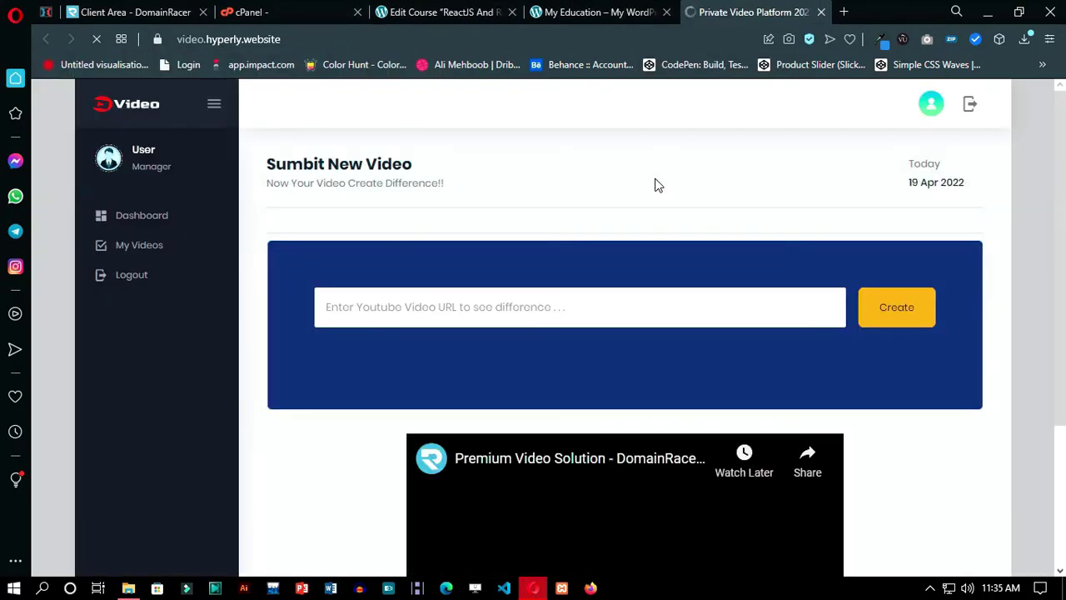
Step: Create the private video from the YouTube link and copy the Video Theme #1 iframe embed code
{"action": "left_click", "coordinate": [714, 309]}
{"action": "left_click", "coordinate": [549, 378]}
{"action": "key", "text": "Return"}
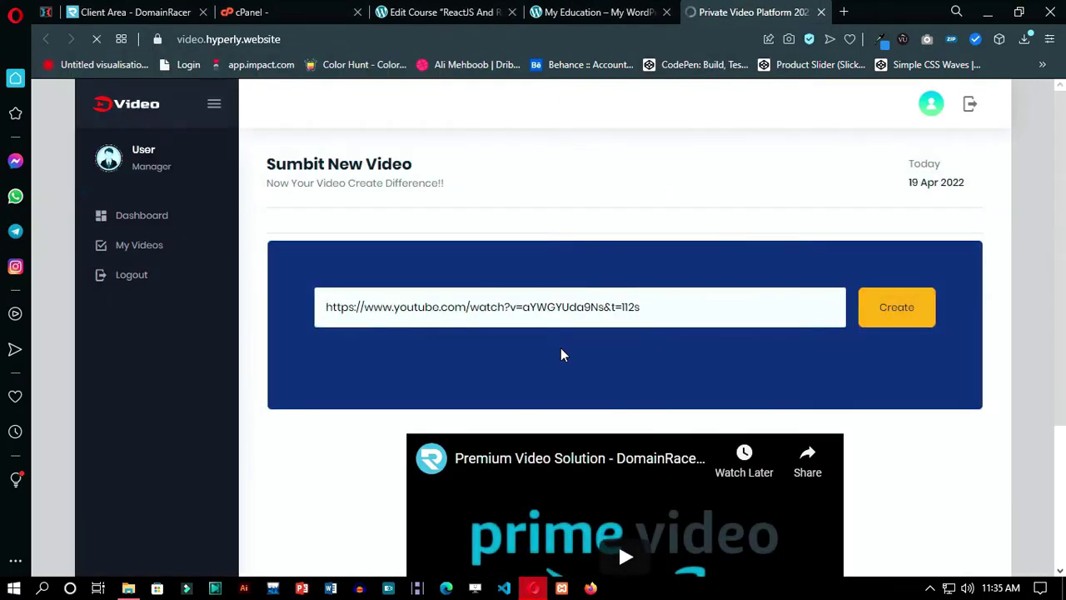
{"action": "scroll", "coordinate": [619, 354], "scroll_direction": "down", "scroll_amount": 6}
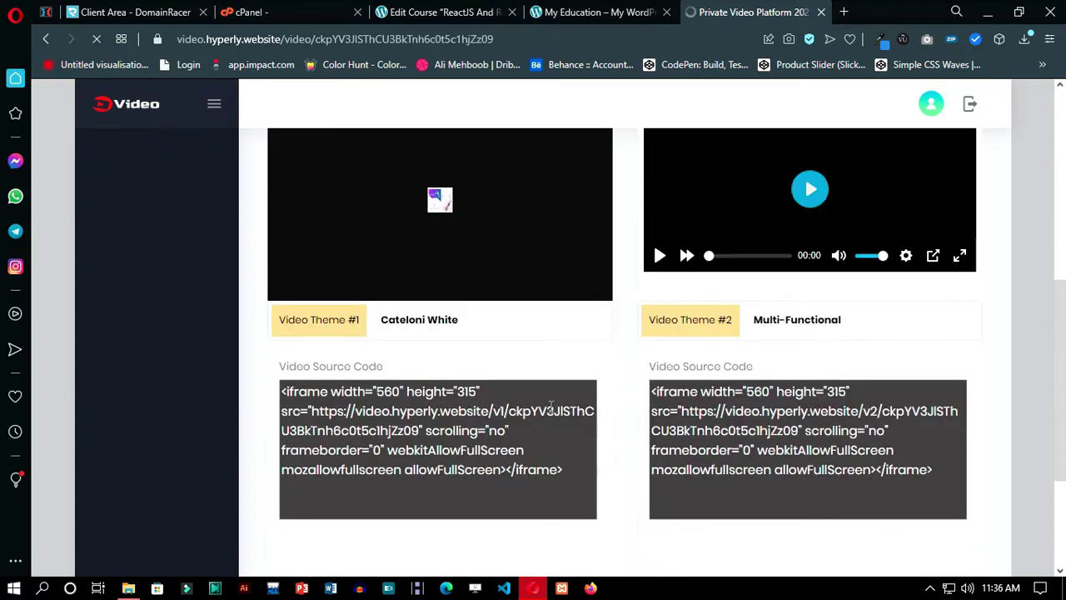
{"action": "scroll", "coordinate": [612, 358], "scroll_direction": "up", "scroll_amount": 2}
{"action": "scroll", "coordinate": [629, 337], "scroll_direction": "down", "scroll_amount": 1}
{"action": "scroll", "coordinate": [631, 375], "scroll_direction": "down", "scroll_amount": 1}
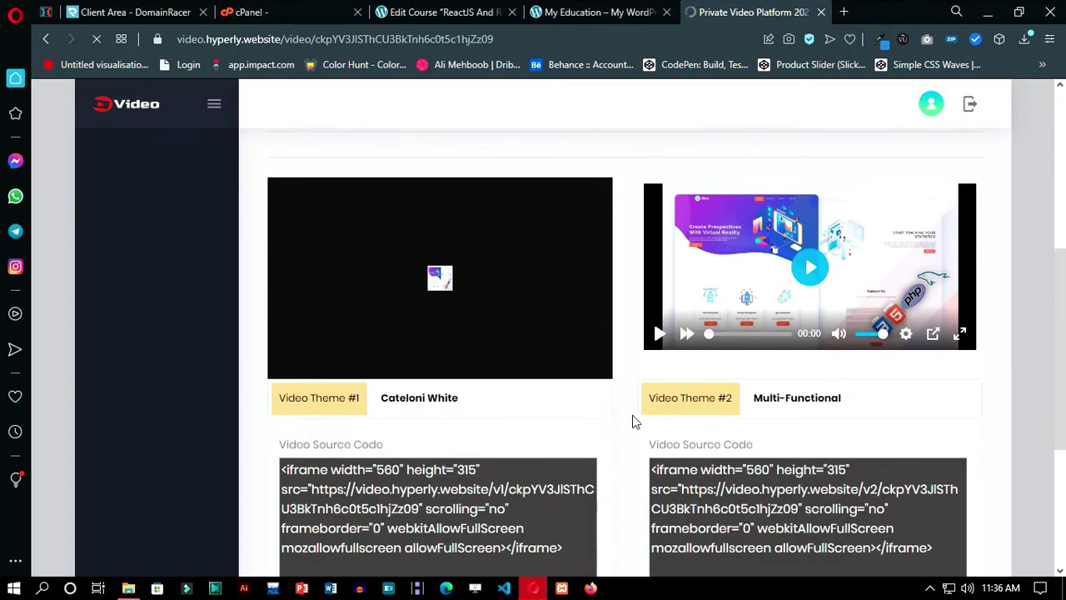
{"action": "scroll", "coordinate": [382, 319], "scroll_direction": "down", "scroll_amount": 2}
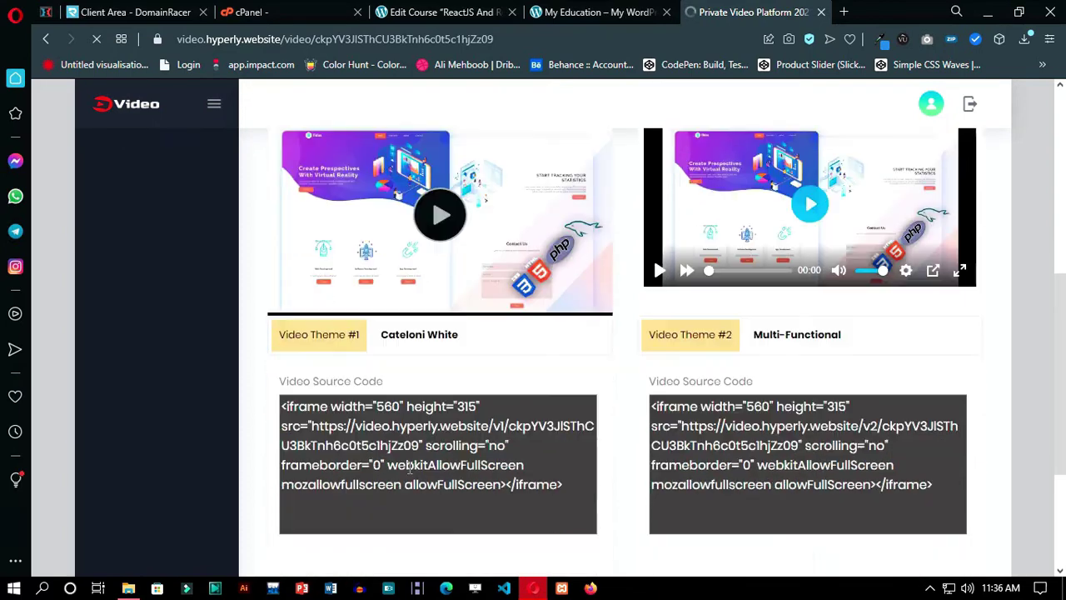
{"action": "left_click_drag", "start_coordinate": [563, 391], "coordinate": [283, 313]}
{"action": "key", "text": "ctrl+c"}
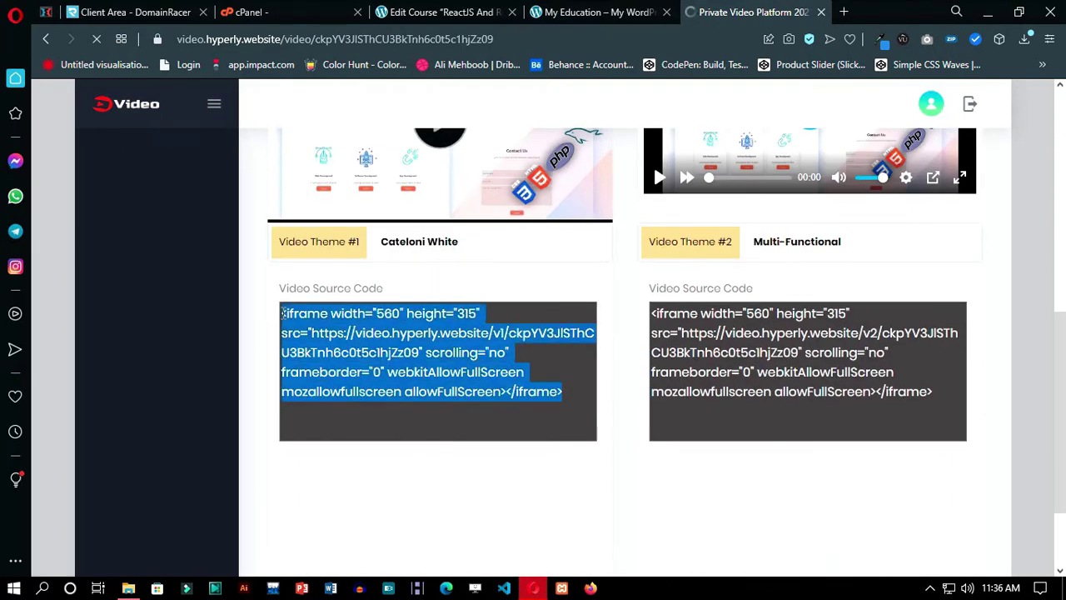
{"action": "left_click", "coordinate": [309, 10]}
Step: Paste the Hyperly iframe into the Introduction lesson, set playback time 00:38:17, and update the lesson
{"action": "left_click", "coordinate": [447, 10]}
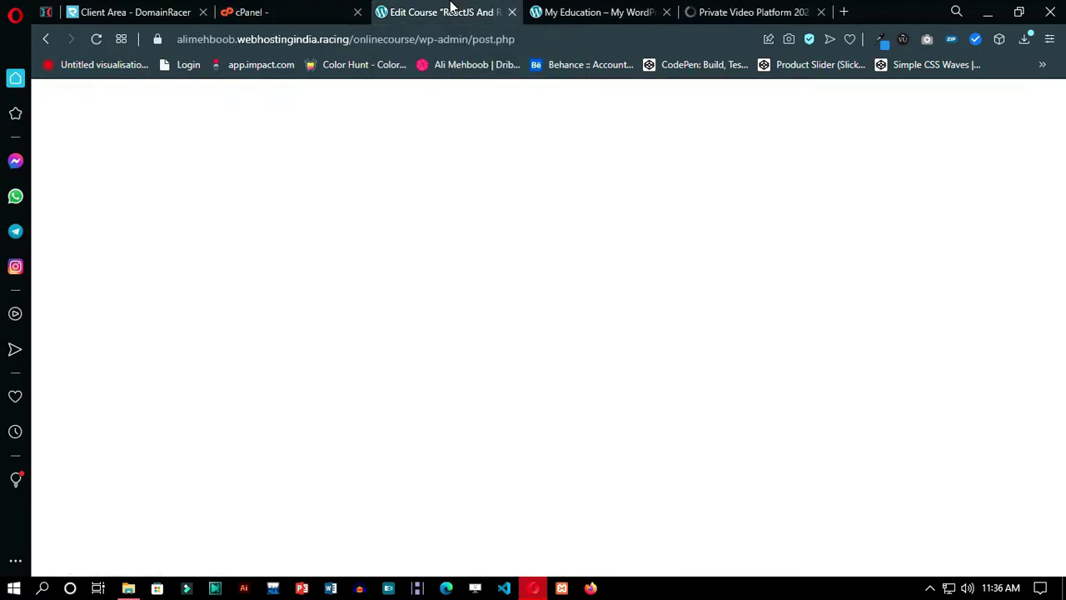
{"action": "left_click", "coordinate": [491, 343]}
{"action": "key", "text": "ctrl+v"}
{"action": "scroll", "coordinate": [432, 385], "scroll_direction": "down", "scroll_amount": 2}
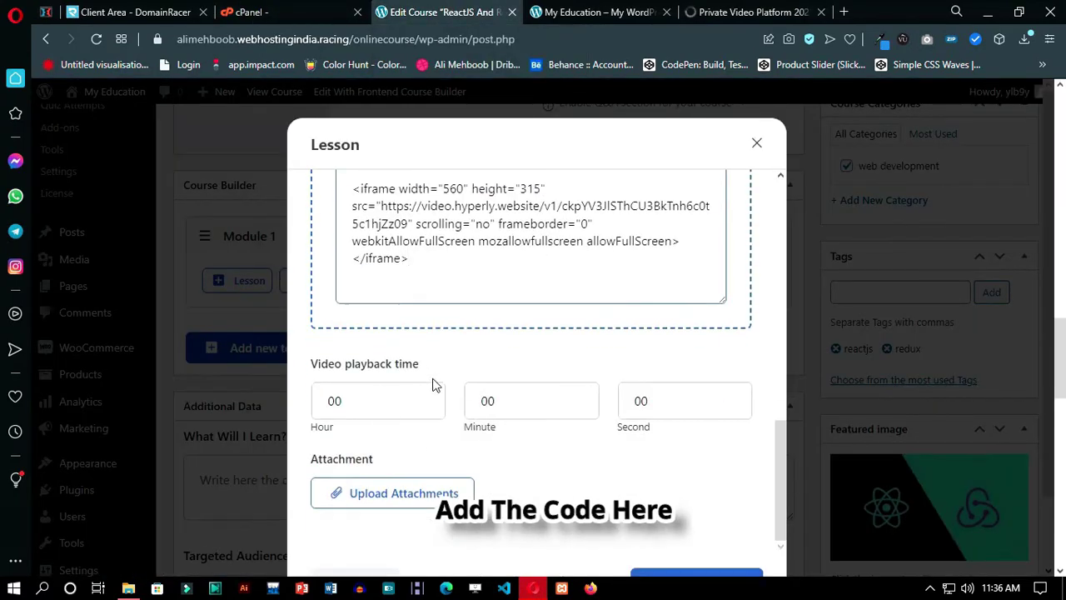
{"action": "triple_click", "coordinate": [417, 368]}
{"action": "left_click", "coordinate": [511, 398]}
{"action": "left_click_drag", "start_coordinate": [511, 397], "coordinate": [479, 399]}
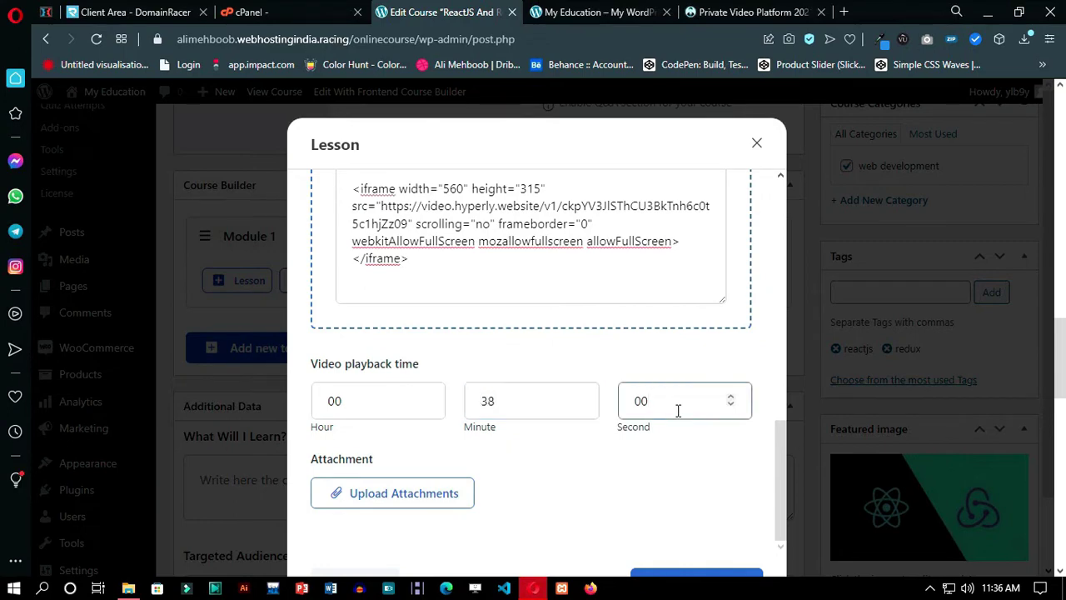
{"action": "scroll", "coordinate": [633, 433], "scroll_direction": "down", "scroll_amount": 1}
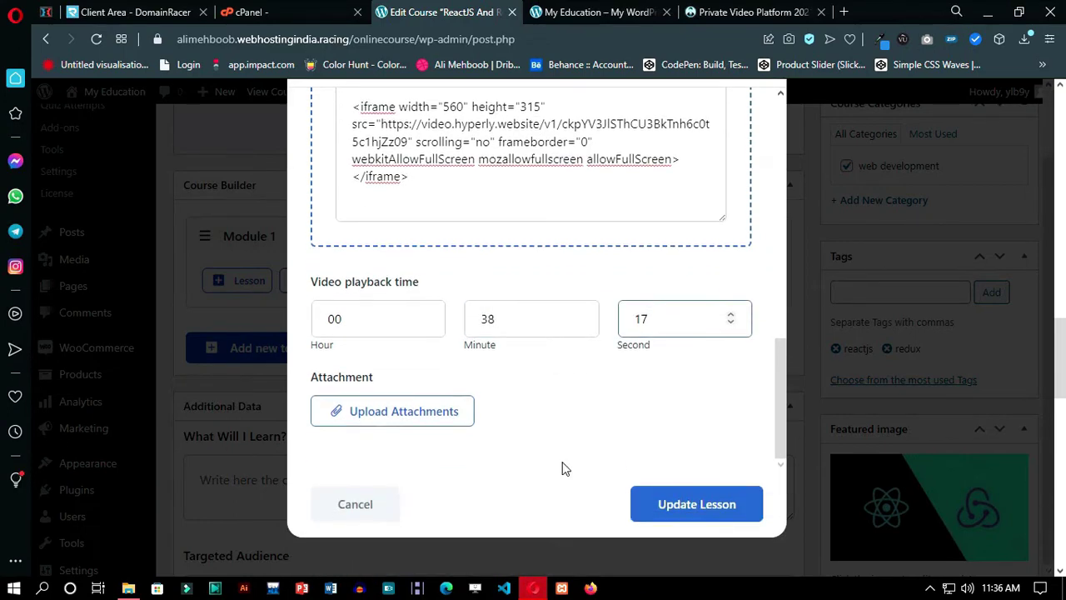
{"action": "left_click", "coordinate": [716, 509]}
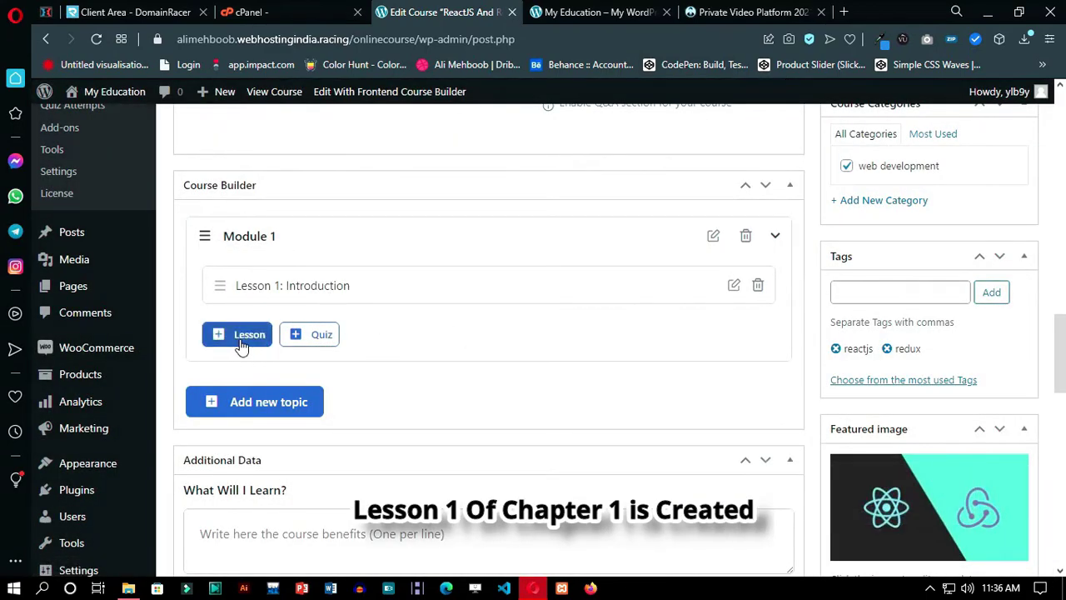
Step: Create a new topic named Module 2 with an empty summary
{"action": "left_click", "coordinate": [282, 407]}
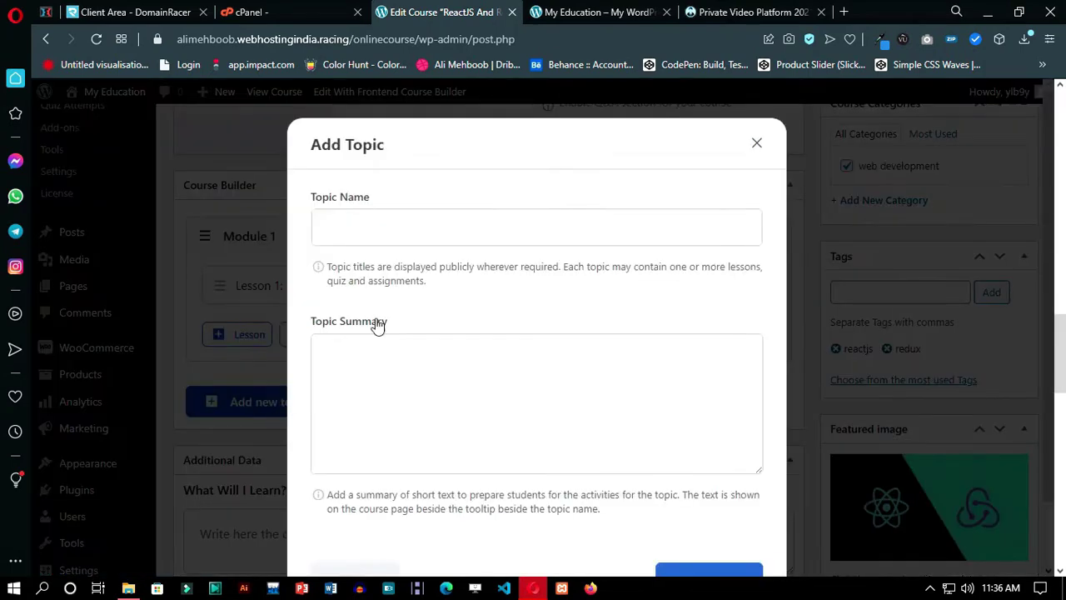
{"action": "left_click", "coordinate": [446, 232]}
{"action": "left_click", "coordinate": [364, 271]}
{"action": "key", "text": "BackSpace"}
{"action": "type", "text": "2"}
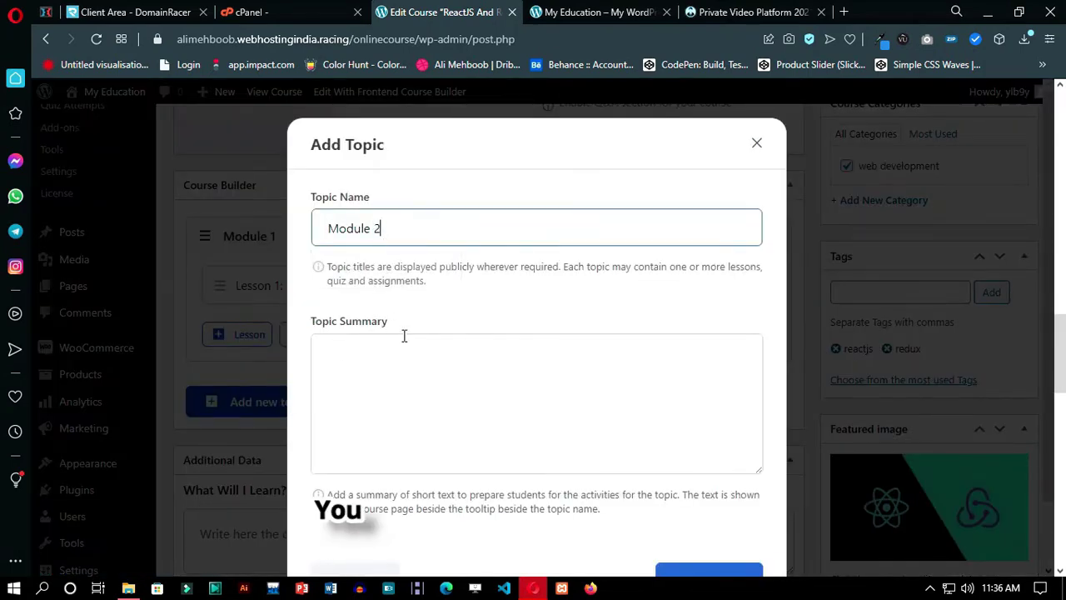
{"action": "scroll", "coordinate": [404, 336], "scroll_direction": "down", "scroll_amount": 1}
{"action": "left_click", "coordinate": [424, 285]}
{"action": "key", "text": "ctrl+v"}
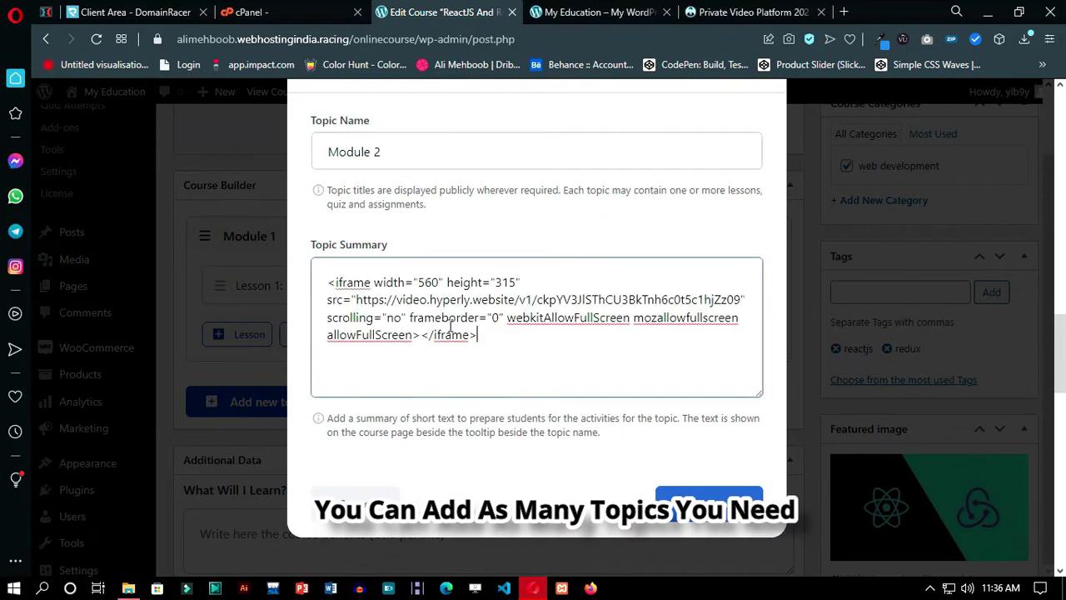
{"action": "key", "text": "ctrl+a"}
{"action": "key", "text": "BackSpace"}
{"action": "left_click", "coordinate": [682, 514]}
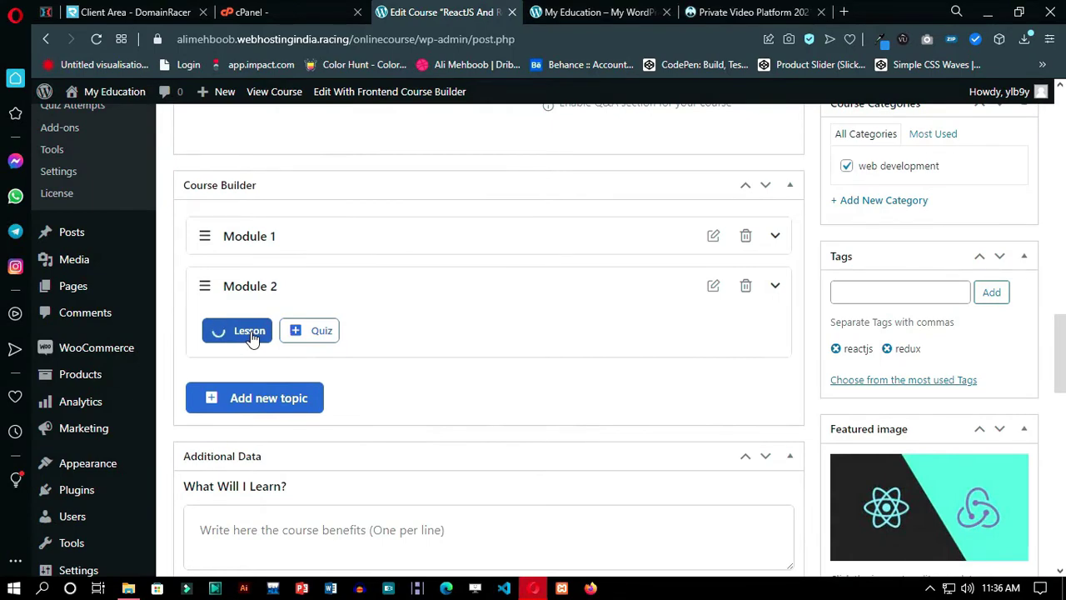
Step: Rename the Draft Lesson placeholder to Installation
{"action": "scroll", "coordinate": [459, 300], "scroll_direction": "up", "scroll_amount": 2}
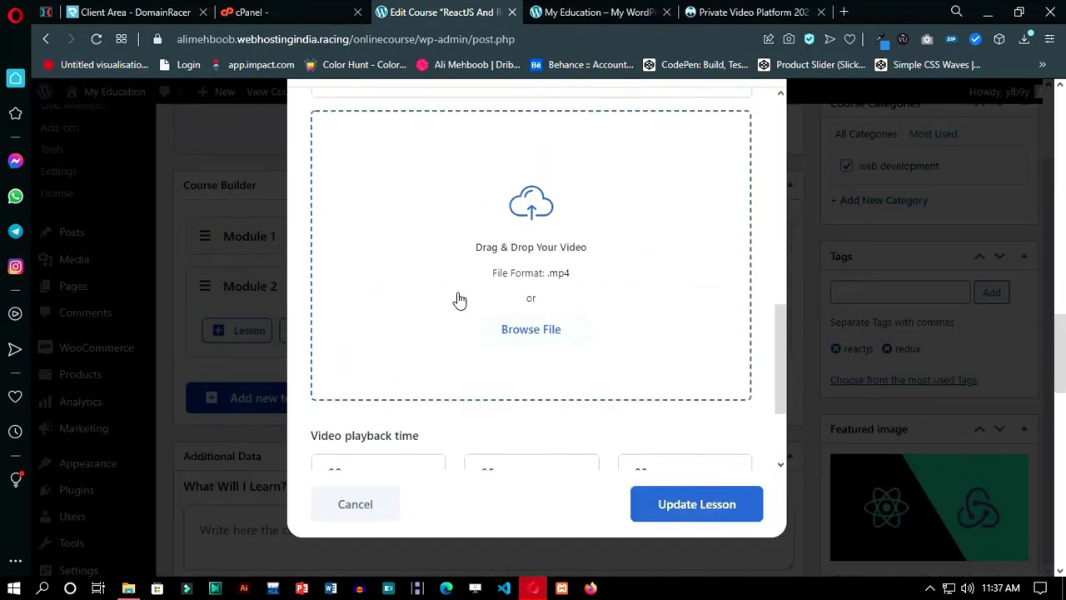
{"action": "scroll", "coordinate": [459, 300], "scroll_direction": "up", "scroll_amount": 6}
{"action": "triple_click", "coordinate": [324, 162]}
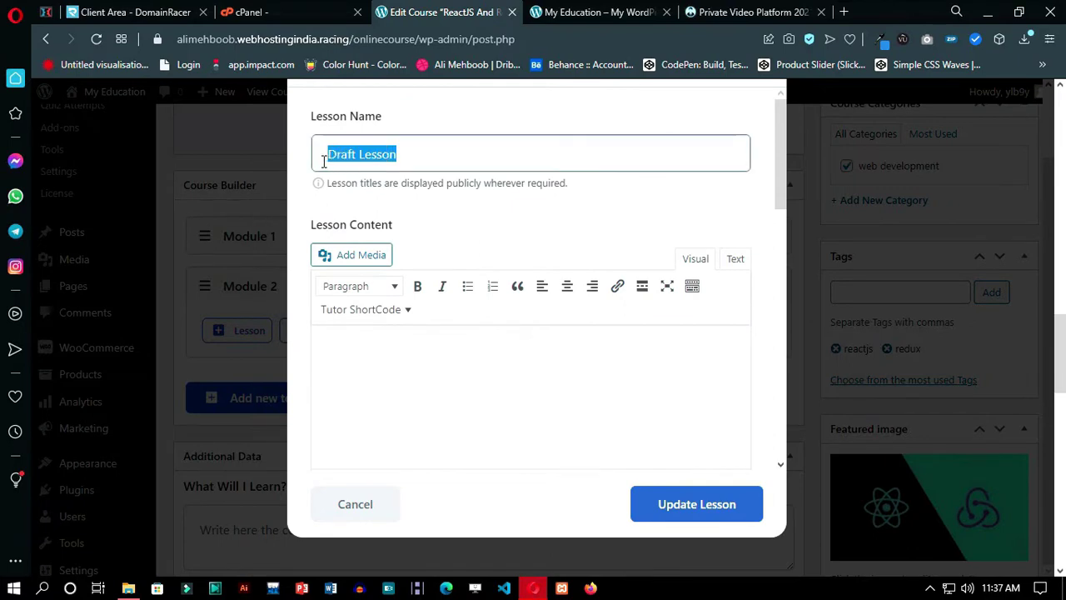
{"action": "type", "text": "Installation"}
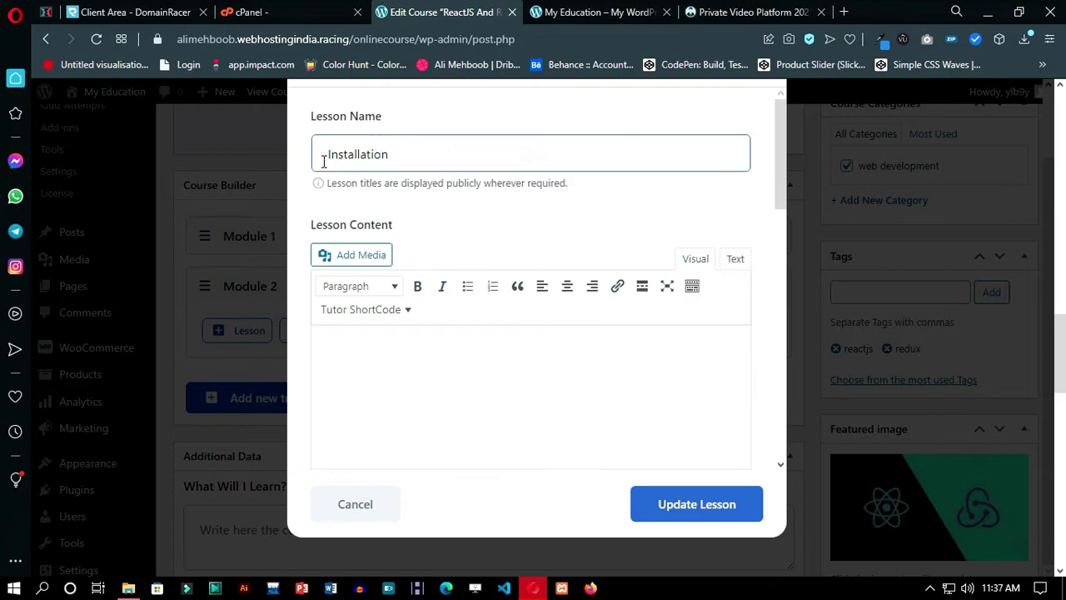
{"action": "scroll", "coordinate": [391, 316], "scroll_direction": "down", "scroll_amount": 10}
Step: Set the lesson's video source to Embedded, paste the Hyperly iframe code, and save the lesson
{"action": "left_click", "coordinate": [458, 162]}
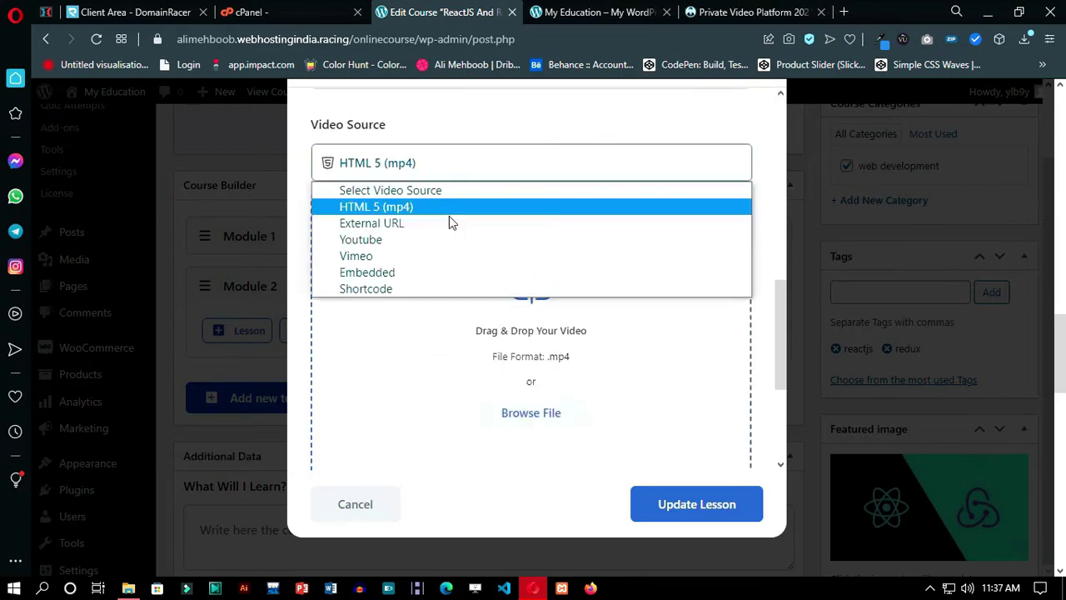
{"action": "left_click", "coordinate": [417, 225]}
{"action": "left_click", "coordinate": [441, 171]}
{"action": "left_click", "coordinate": [409, 272]}
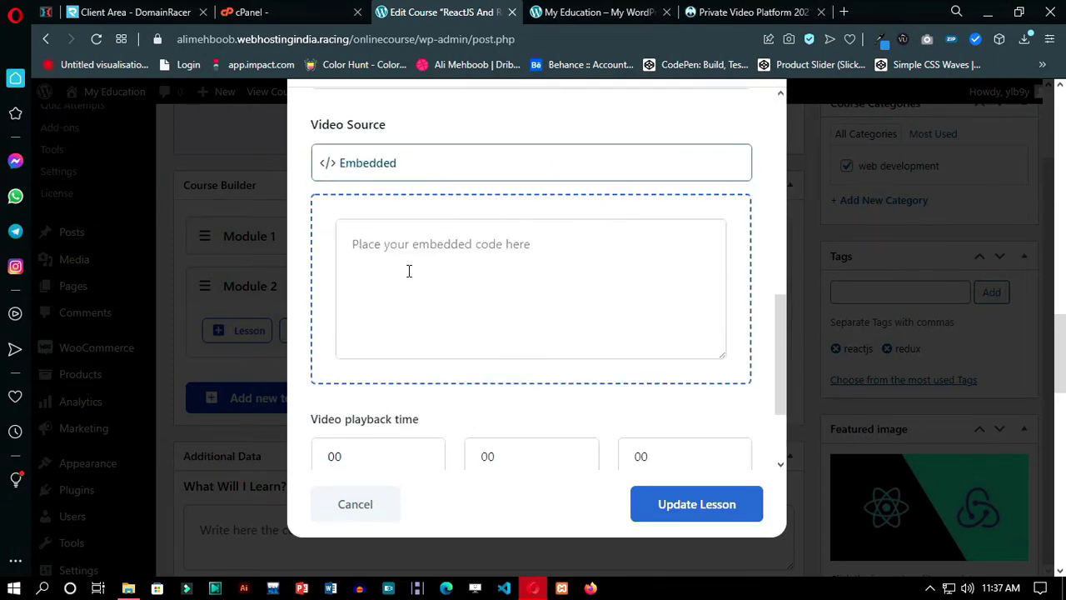
{"action": "left_click", "coordinate": [409, 271]}
{"action": "key", "text": "ctrl+v"}
{"action": "scroll", "coordinate": [471, 341], "scroll_direction": "down", "scroll_amount": 3}
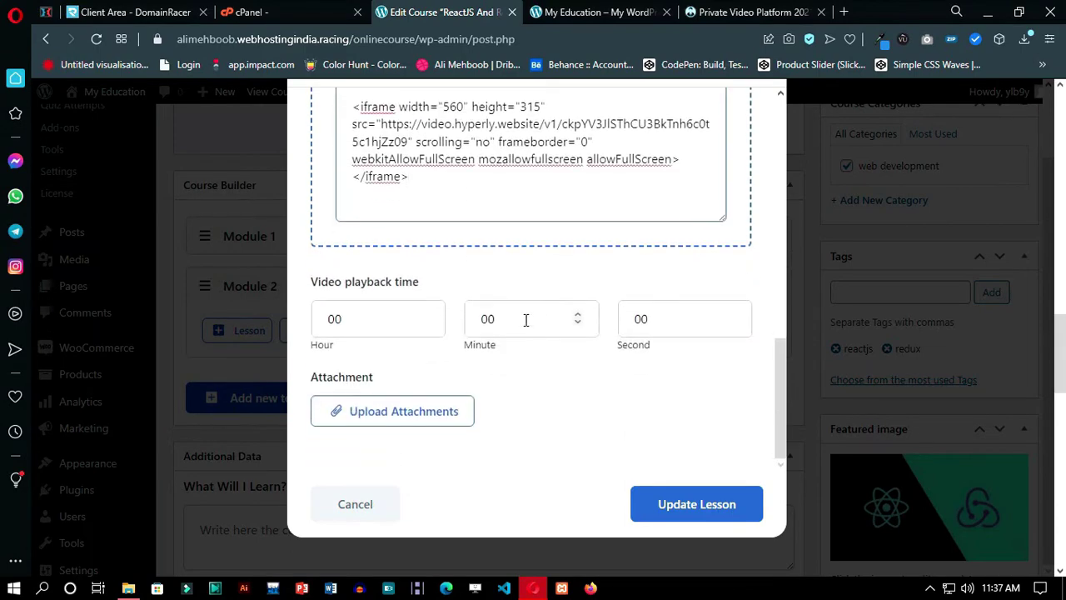
{"action": "left_click", "coordinate": [680, 505]}
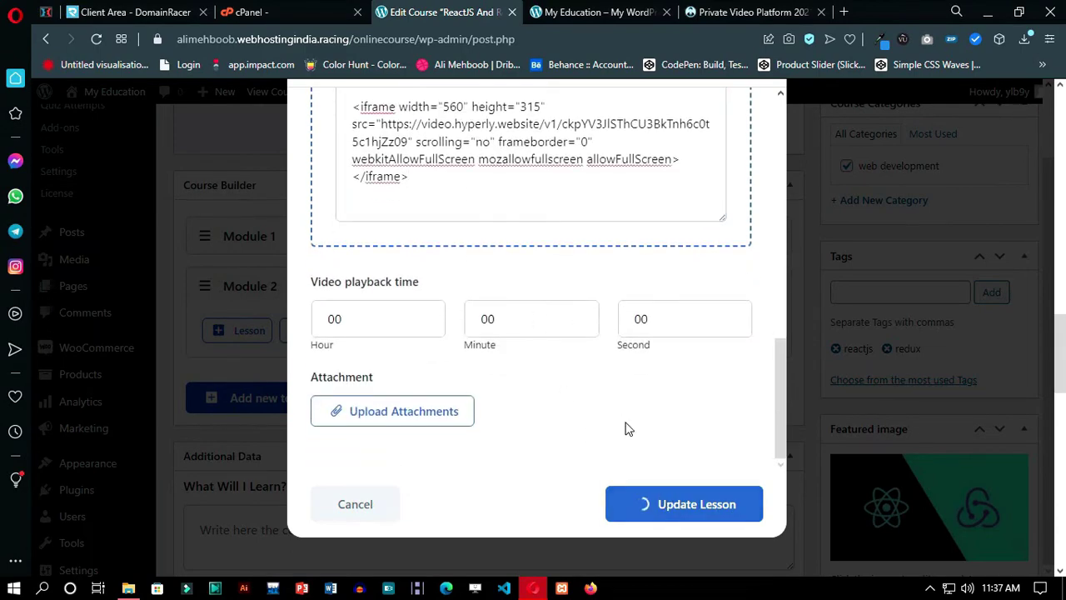
{"action": "scroll", "coordinate": [344, 419], "scroll_direction": "down", "scroll_amount": 2}
{"action": "scroll", "coordinate": [428, 348], "scroll_direction": "up", "scroll_amount": 4}
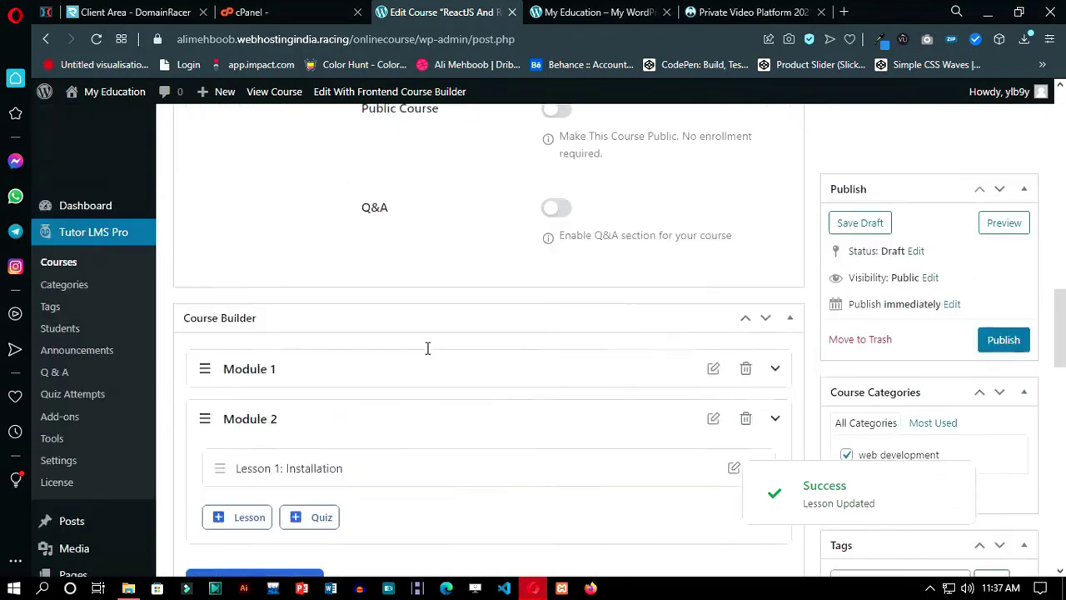
{"action": "scroll", "coordinate": [427, 348], "scroll_direction": "up", "scroll_amount": 10}
Step: Copy the description text from 'This course builds' to 'Redux Thunk' into What Will I Learn?
{"action": "scroll", "coordinate": [427, 348], "scroll_direction": "down", "scroll_amount": 1}
{"action": "left_click_drag", "start_coordinate": [288, 484], "coordinate": [200, 365]}
{"action": "left_click_drag", "start_coordinate": [249, 366], "coordinate": [186, 331]}
{"action": "key", "text": "ctrl+z"}
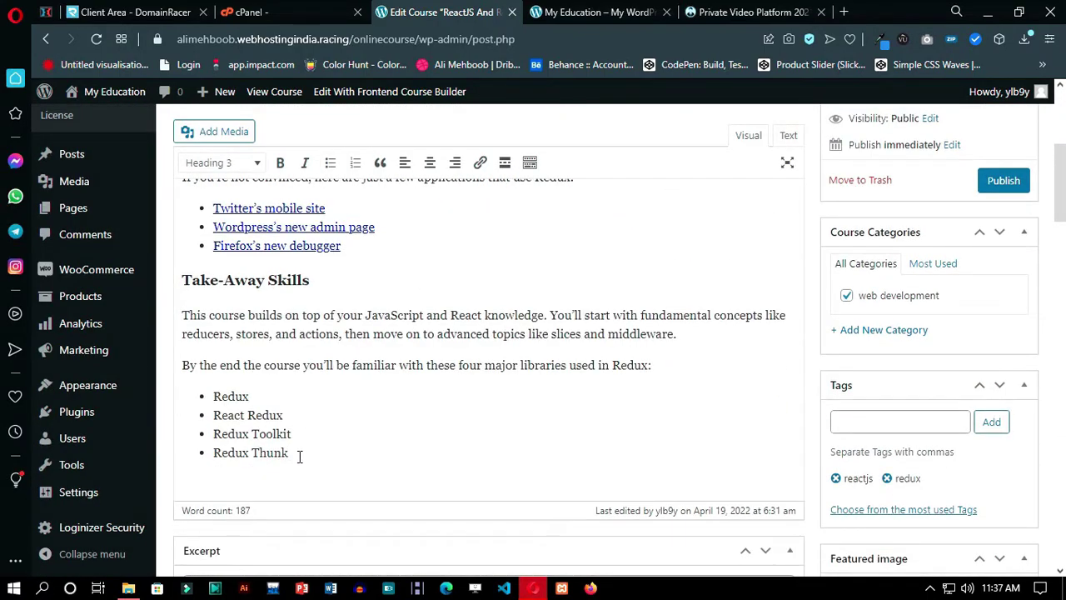
{"action": "left_click_drag", "start_coordinate": [299, 455], "coordinate": [179, 317]}
{"action": "key", "text": "ctrl+c"}
{"action": "scroll", "coordinate": [406, 314], "scroll_direction": "down", "scroll_amount": 15}
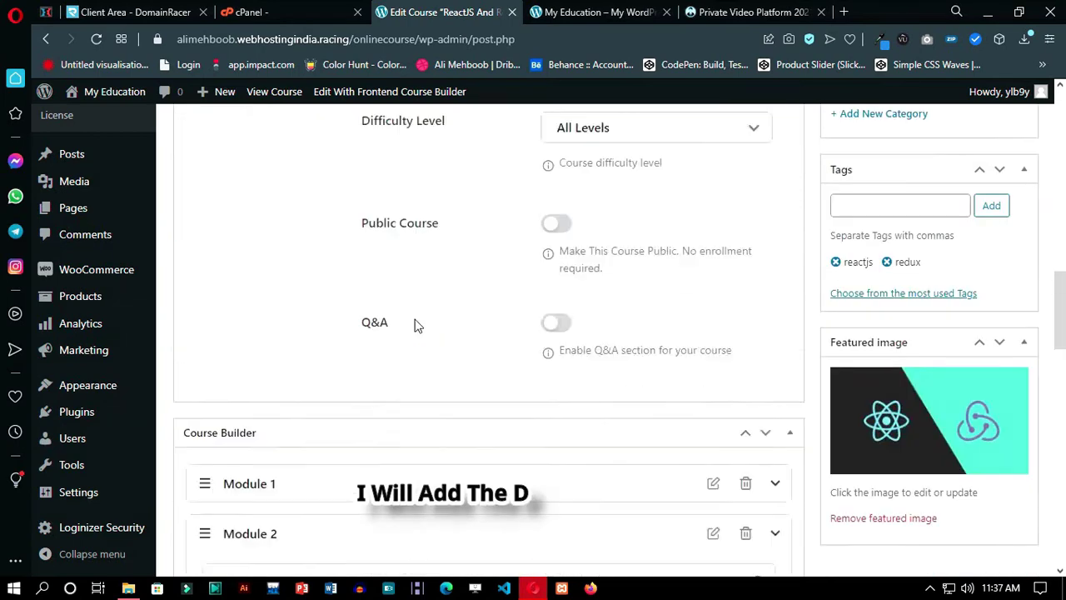
{"action": "left_click", "coordinate": [341, 319]}
{"action": "key", "text": "ctrl+v"}
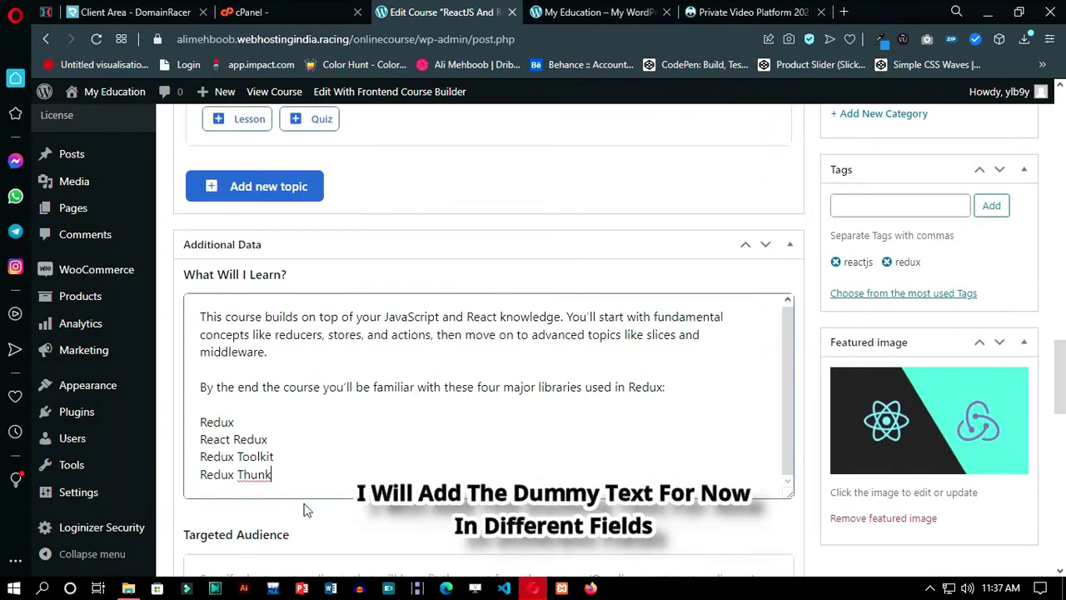
Step: Paste the same text into Targeted Audience, Materials Included and Requirements/Instructions
{"action": "scroll", "coordinate": [306, 510], "scroll_direction": "down", "scroll_amount": 2}
{"action": "left_click", "coordinate": [333, 419]}
{"action": "key", "text": "ctrl+v"}
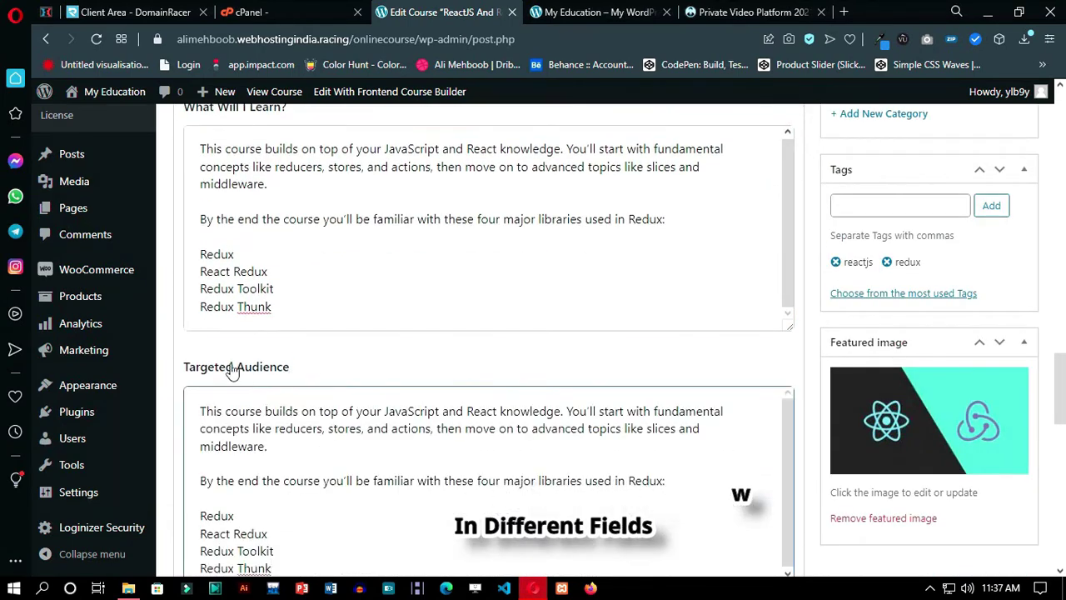
{"action": "scroll", "coordinate": [222, 312], "scroll_direction": "up", "scroll_amount": 3}
{"action": "scroll", "coordinate": [359, 342], "scroll_direction": "down", "scroll_amount": 4}
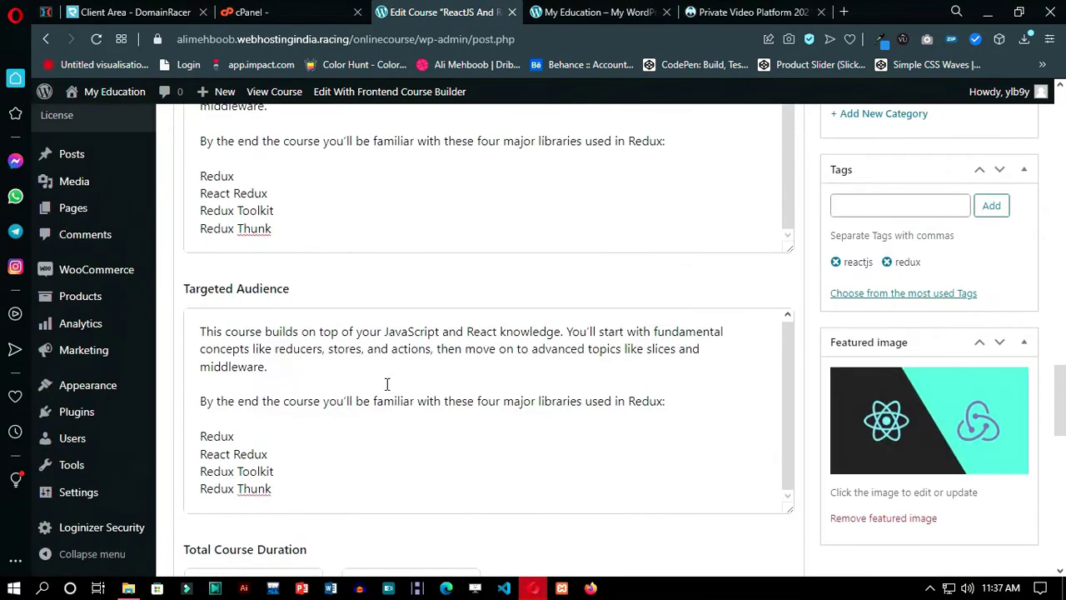
{"action": "scroll", "coordinate": [312, 540], "scroll_direction": "down", "scroll_amount": 3}
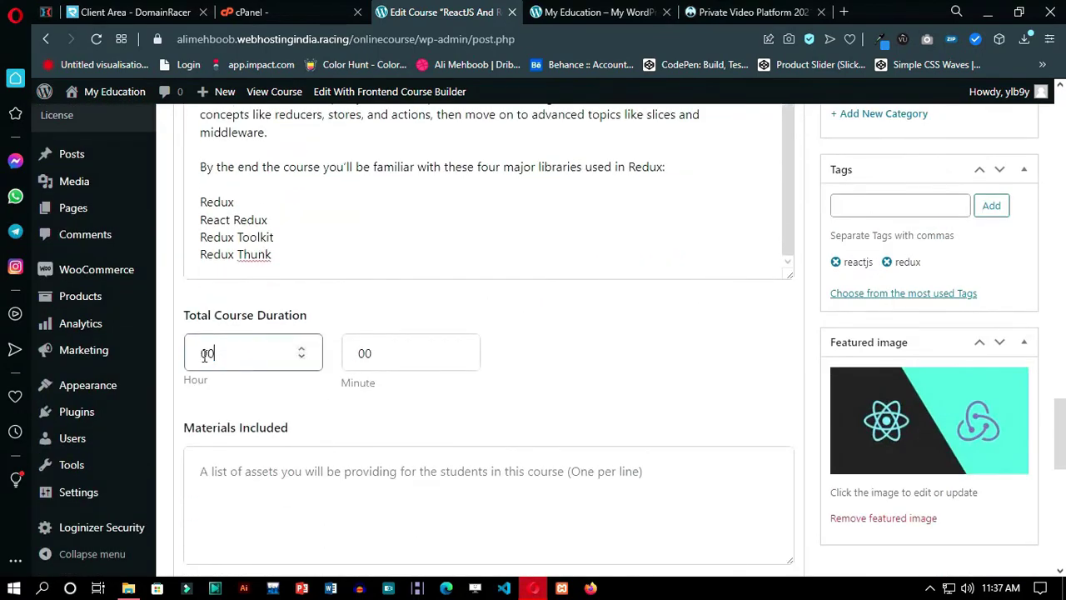
{"action": "scroll", "coordinate": [244, 401], "scroll_direction": "down", "scroll_amount": 2}
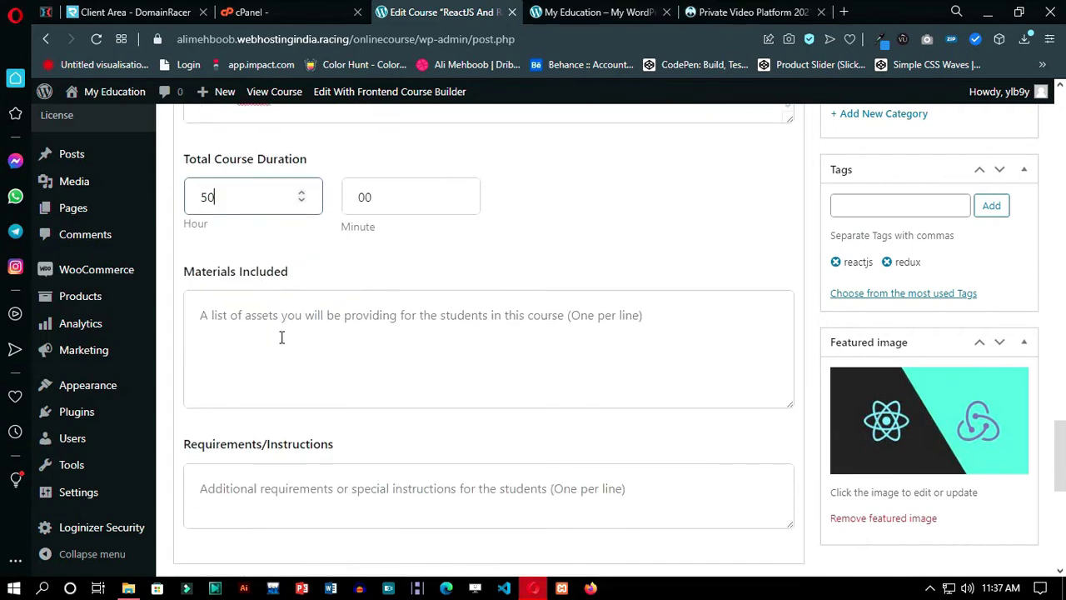
{"action": "left_click", "coordinate": [280, 331]}
{"action": "key", "text": "ctrl+v"}
{"action": "scroll", "coordinate": [336, 523], "scroll_direction": "down", "scroll_amount": 3}
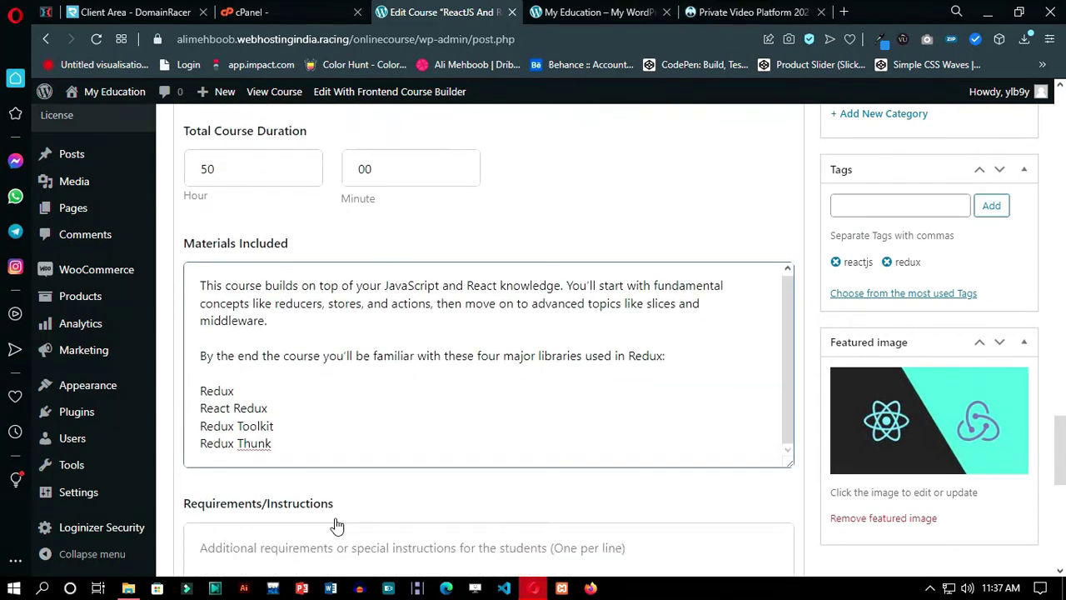
{"action": "left_click", "coordinate": [295, 354]}
{"action": "key", "text": "ctrl+v"}
{"action": "scroll", "coordinate": [273, 408], "scroll_direction": "down", "scroll_amount": 4}
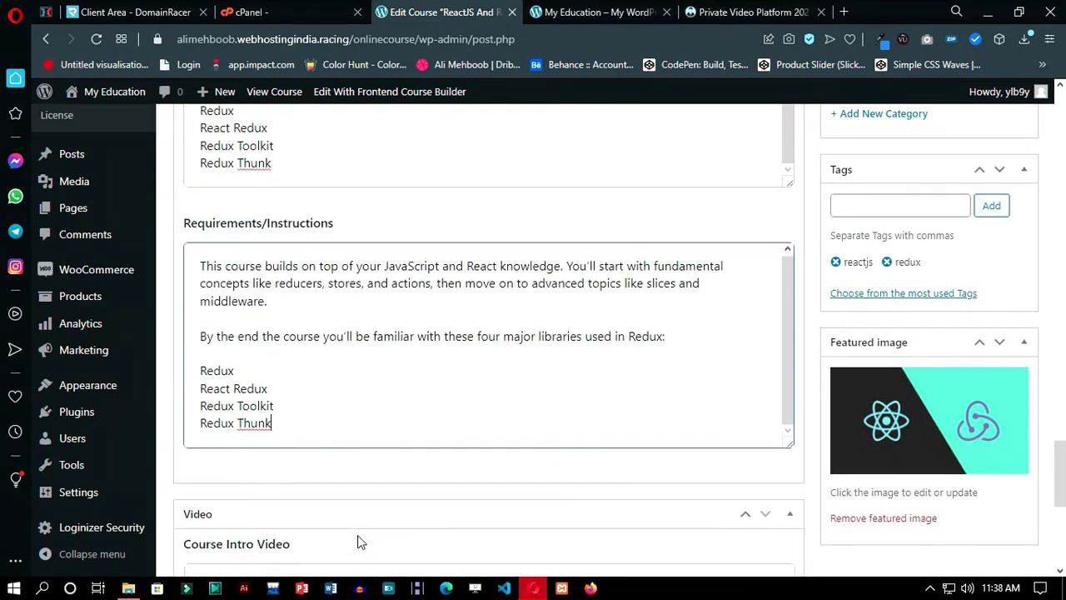
Step: Switch the intro video source to Embedded, undoing a mistaken paste of the description
{"action": "left_click", "coordinate": [351, 343]}
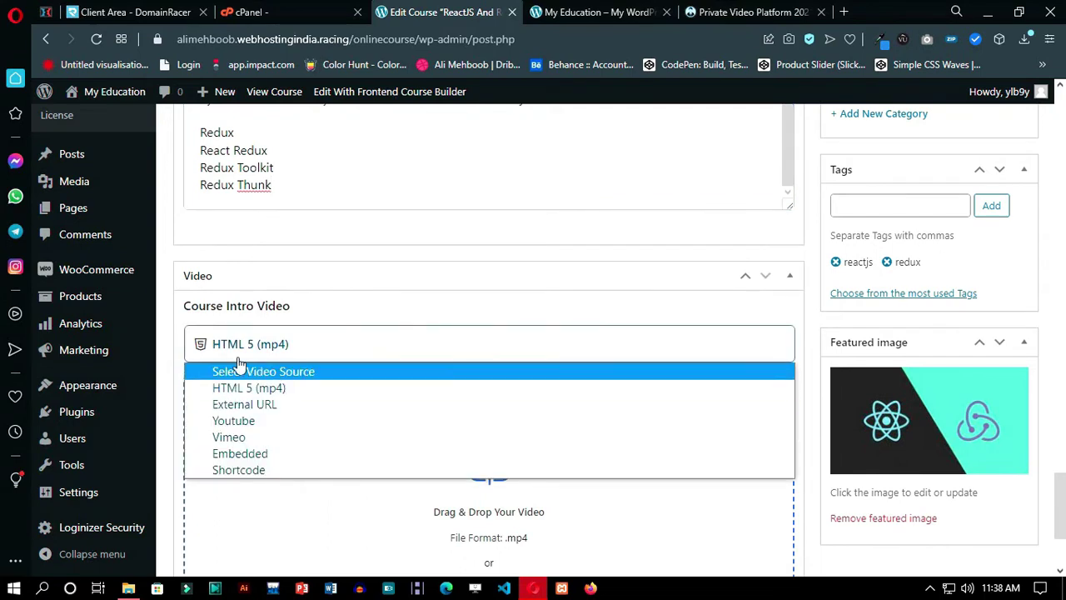
{"action": "left_click", "coordinate": [254, 457]}
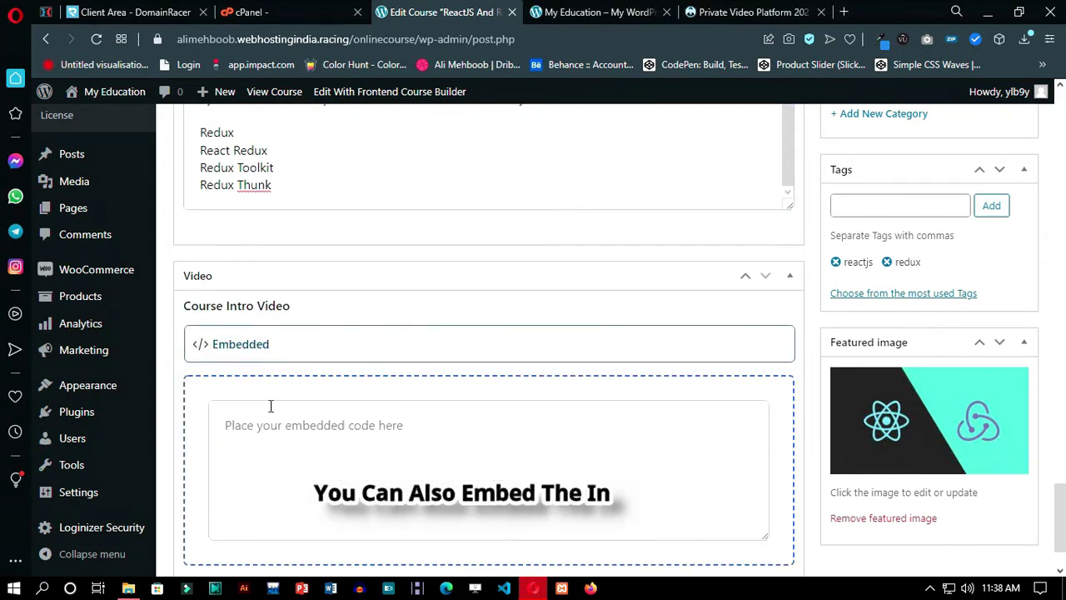
{"action": "scroll", "coordinate": [279, 391], "scroll_direction": "down", "scroll_amount": 1}
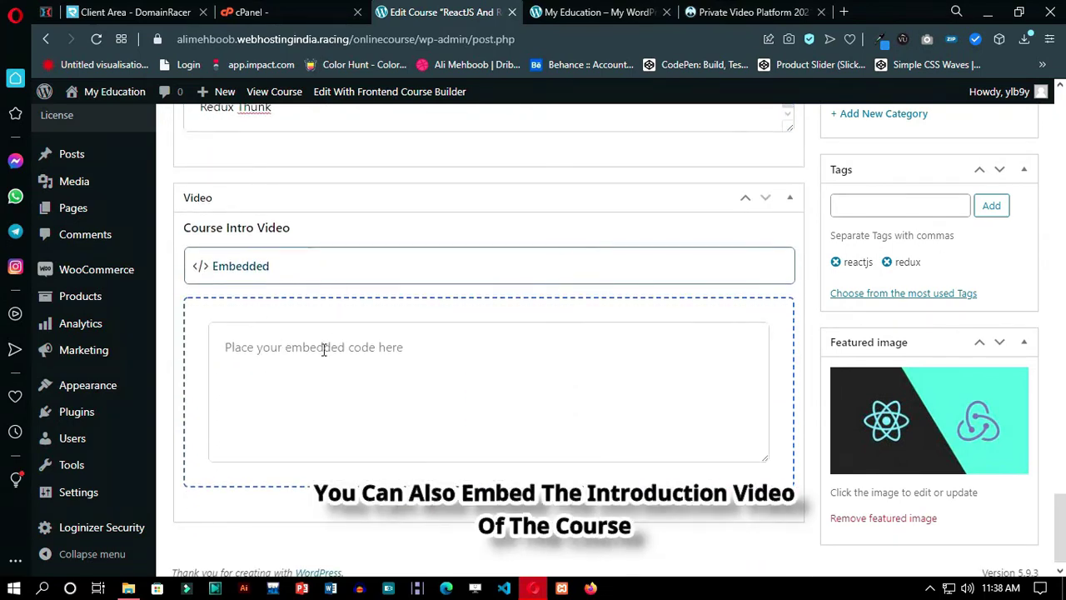
{"action": "left_click", "coordinate": [379, 345]}
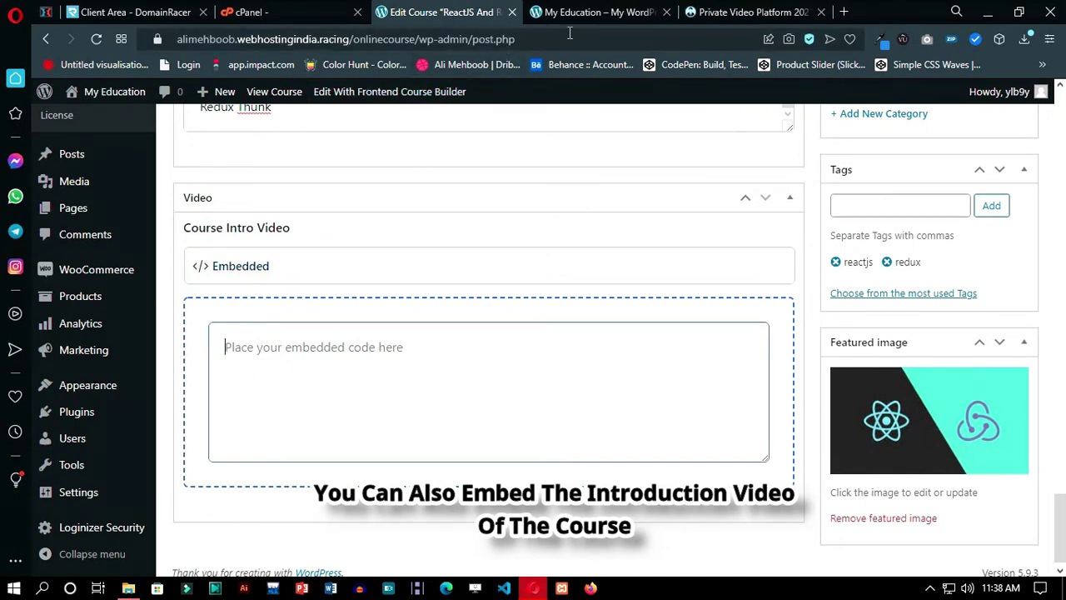
{"action": "key", "text": "ctrl+v"}
{"action": "key", "text": "ctrl+z"}
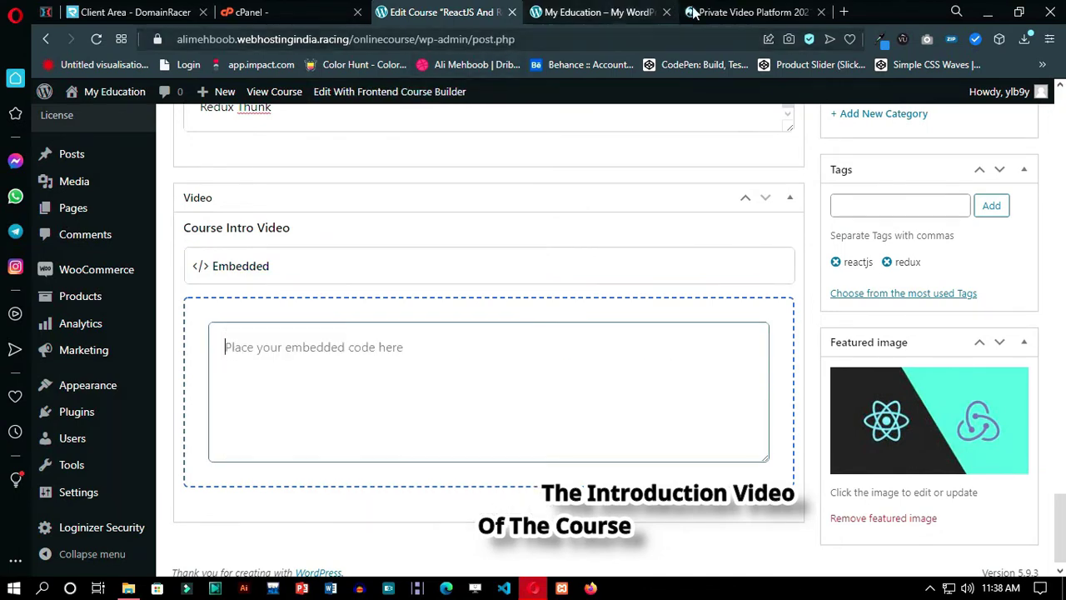
Step: Change the intro video source to Youtube and paste the Hyperly video's YouTube link
{"action": "left_click", "coordinate": [749, 12]}
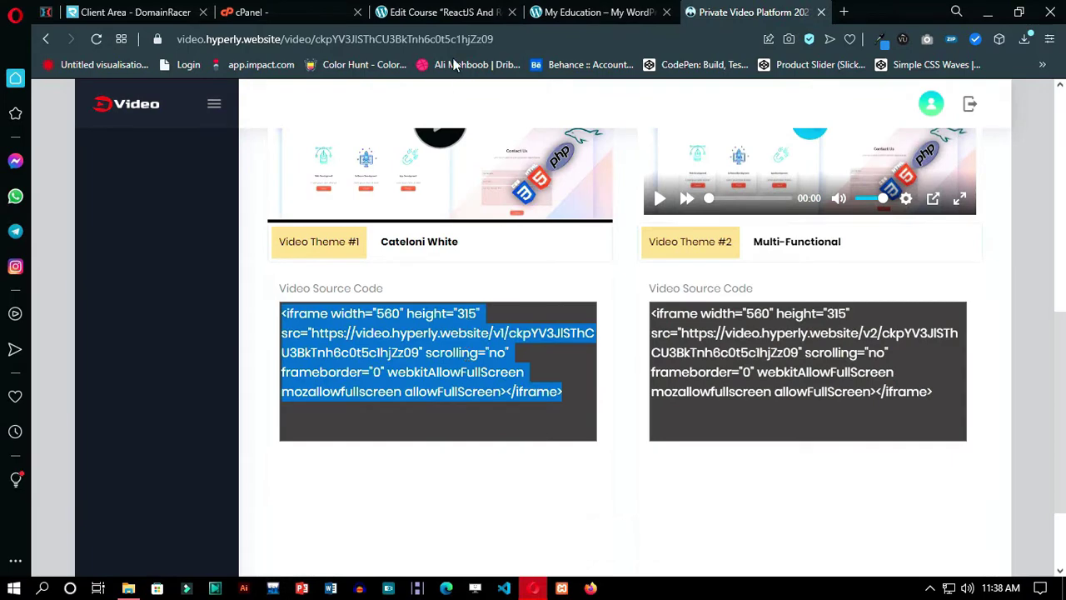
{"action": "left_click", "coordinate": [441, 11]}
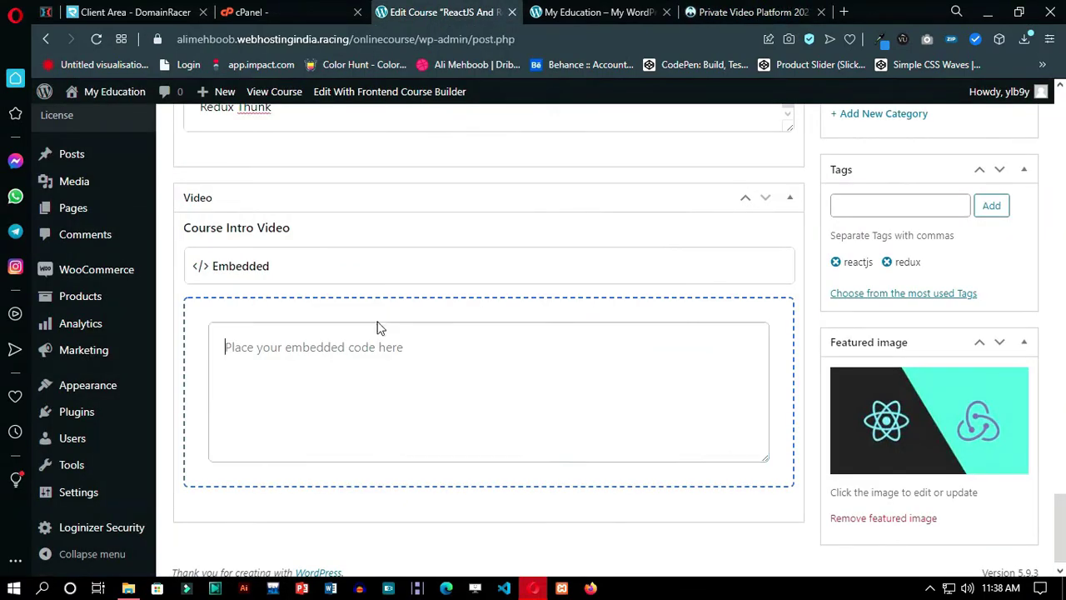
{"action": "left_click", "coordinate": [661, 271]}
{"action": "left_click", "coordinate": [268, 344]}
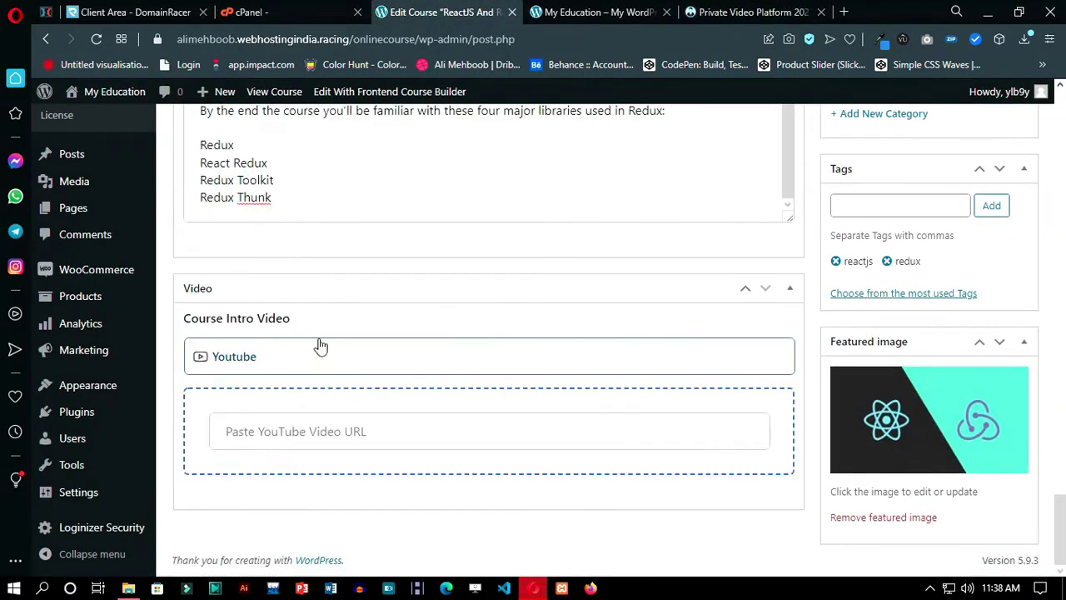
{"action": "left_click", "coordinate": [320, 418]}
{"action": "left_click", "coordinate": [766, 13]}
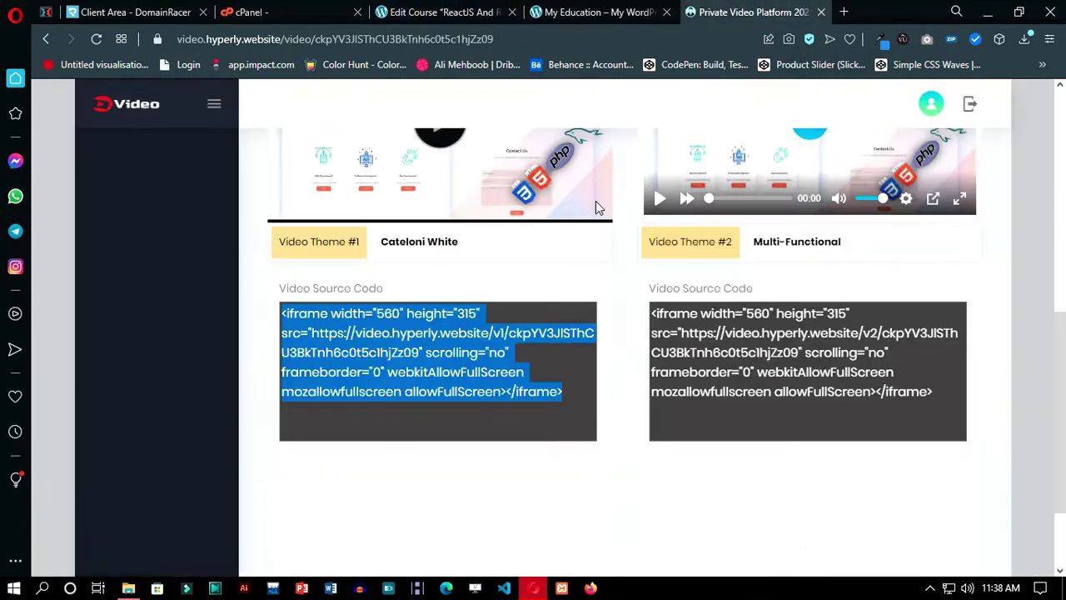
{"action": "scroll", "coordinate": [583, 216], "scroll_direction": "up", "scroll_amount": 10}
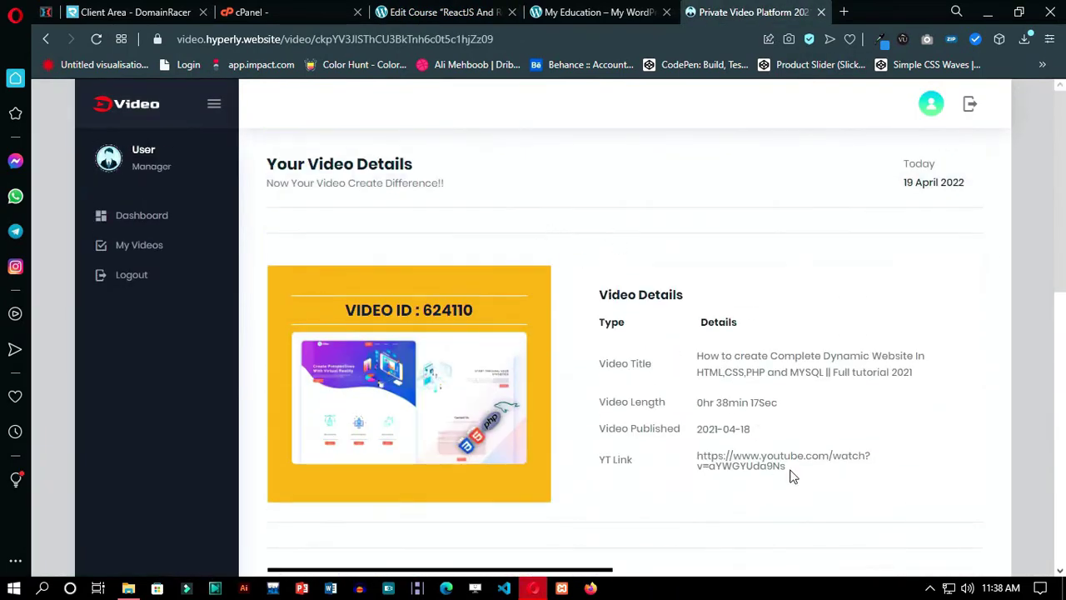
{"action": "left_click_drag", "start_coordinate": [706, 463], "coordinate": [701, 456]}
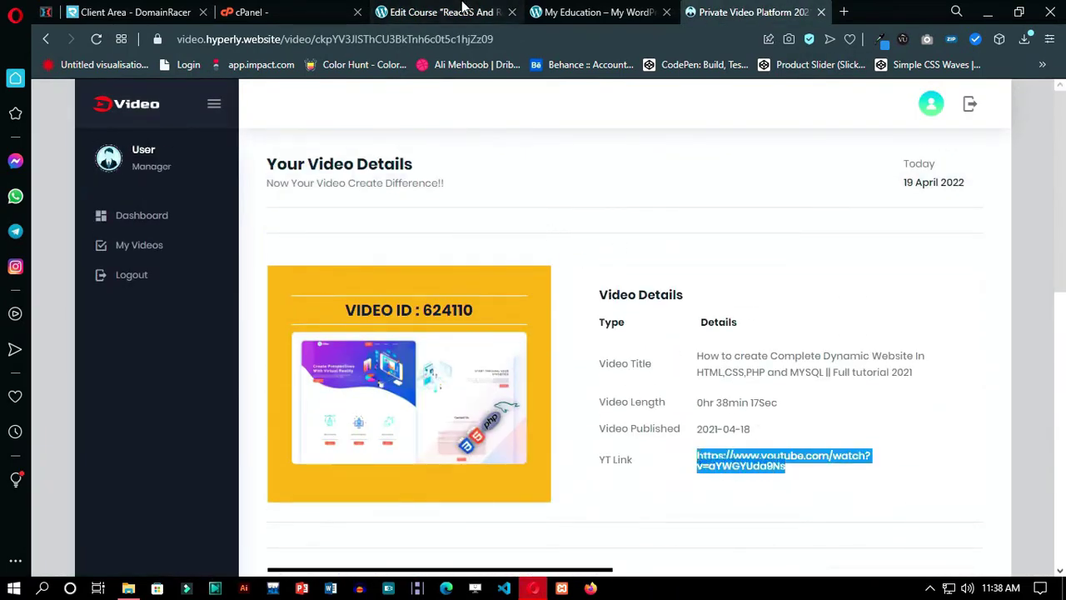
{"action": "left_click", "coordinate": [441, 12]}
{"action": "left_click", "coordinate": [380, 425]}
{"action": "type", "text": "https://www.youtube.com/watch?v=aY9EIYUdaWe"}
{"action": "scroll", "coordinate": [422, 401], "scroll_direction": "up", "scroll_amount": 15}
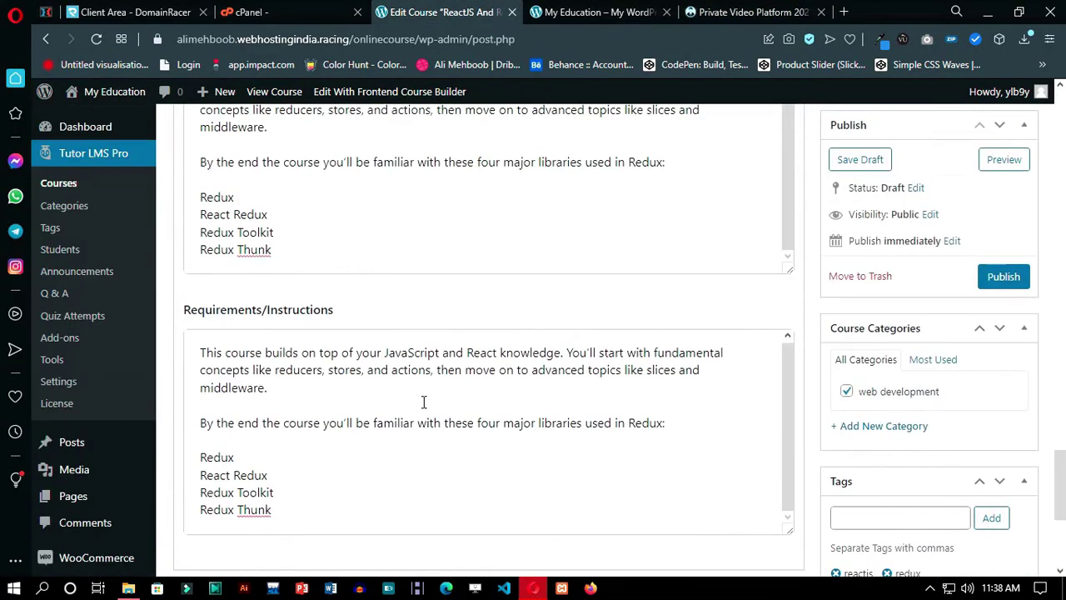
Step: Set the Installation lesson's video source to Youtube with the copied link and save it
{"action": "scroll", "coordinate": [695, 321], "scroll_direction": "up", "scroll_amount": 10}
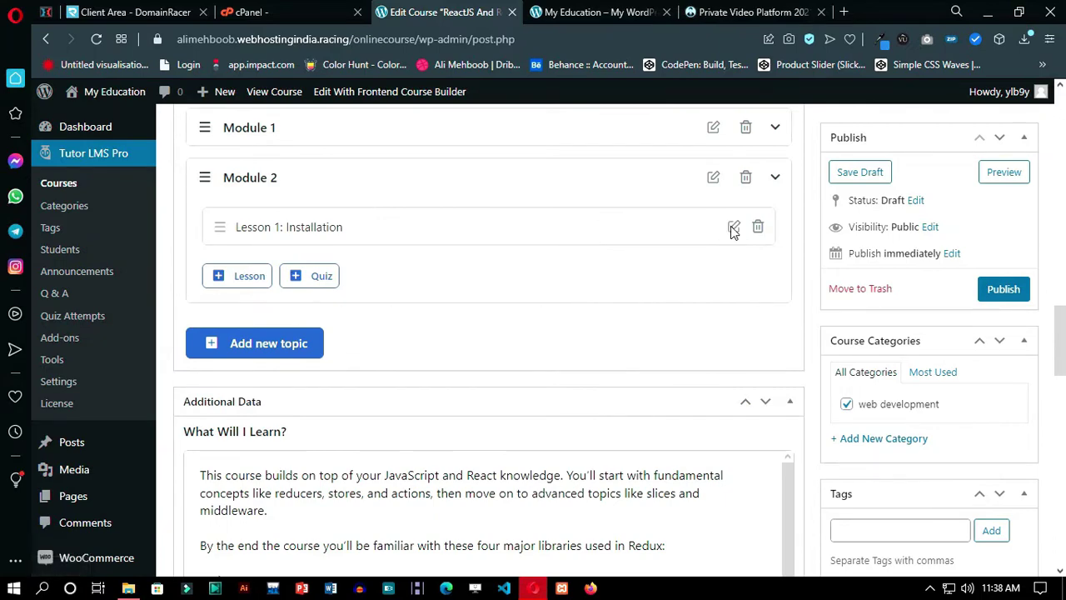
{"action": "left_click", "coordinate": [733, 230]}
{"action": "scroll", "coordinate": [505, 286], "scroll_direction": "up", "scroll_amount": 2}
{"action": "left_click", "coordinate": [506, 198]}
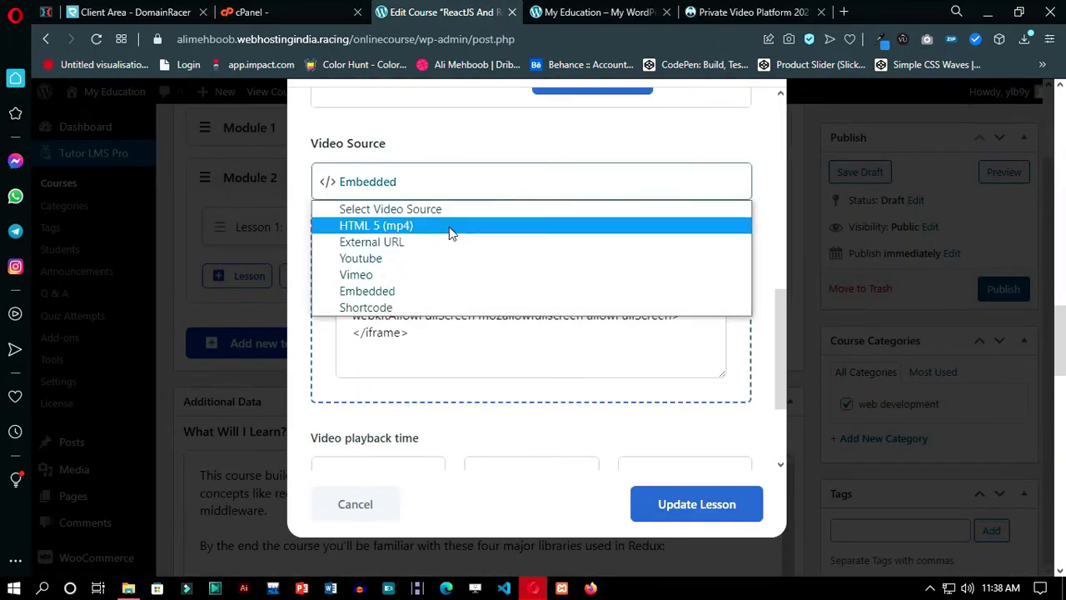
{"action": "left_click", "coordinate": [423, 259]}
{"action": "left_click", "coordinate": [475, 255]}
{"action": "type", "text": "https://www.youtube.com/watch?v=aYWGYUda9Ns"}
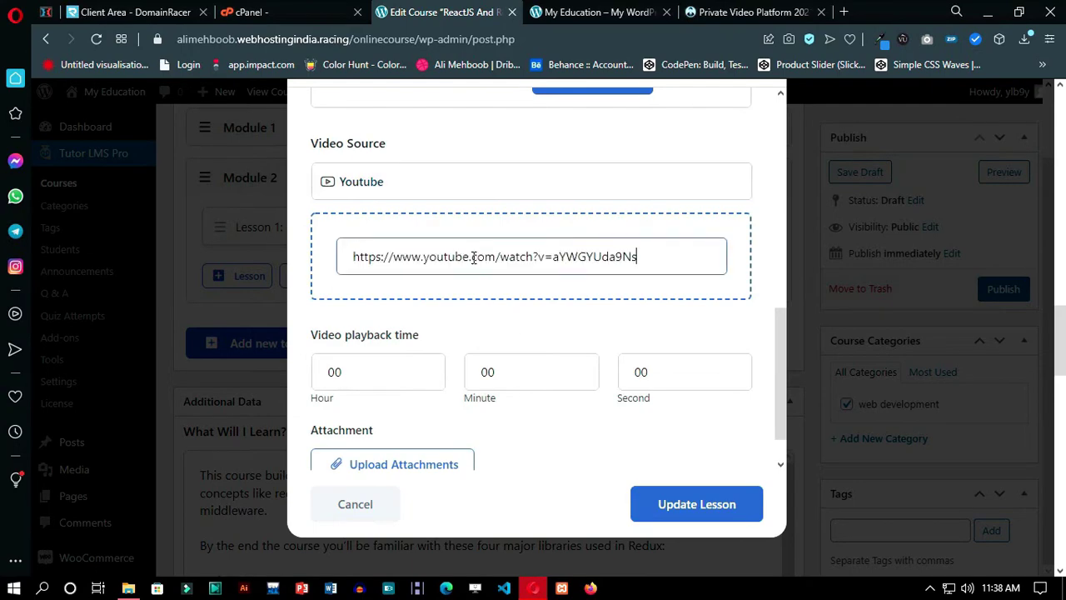
{"action": "left_click", "coordinate": [686, 496]}
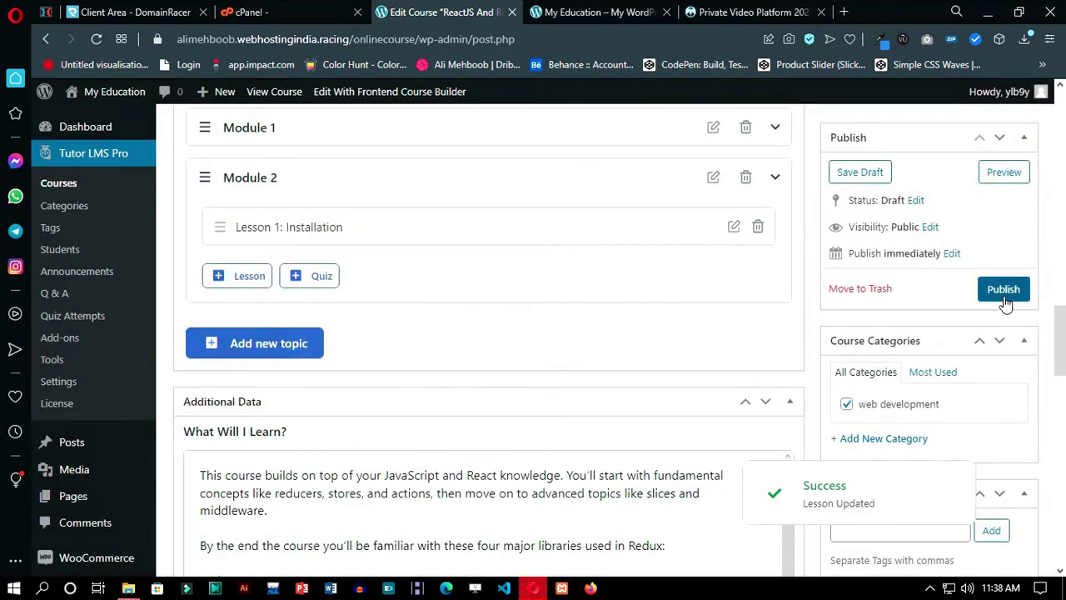
Step: Publish the course and follow its permalink to the public page
{"action": "left_click", "coordinate": [1004, 291]}
{"action": "scroll", "coordinate": [846, 330], "scroll_direction": "up", "scroll_amount": 2}
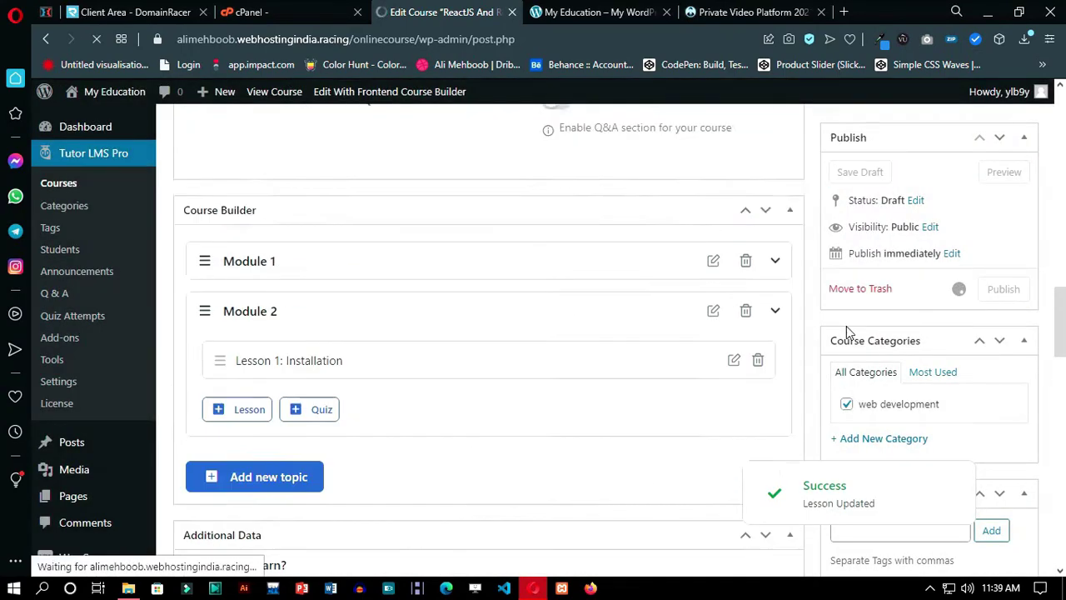
{"action": "scroll", "coordinate": [847, 326], "scroll_direction": "up", "scroll_amount": 15}
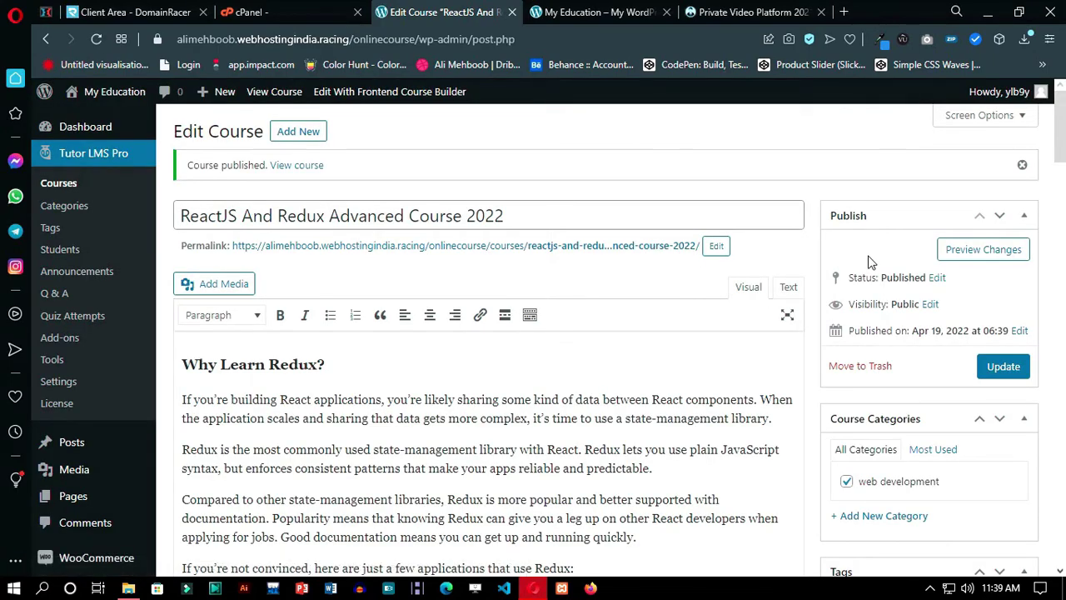
{"action": "left_click", "coordinate": [514, 250]}
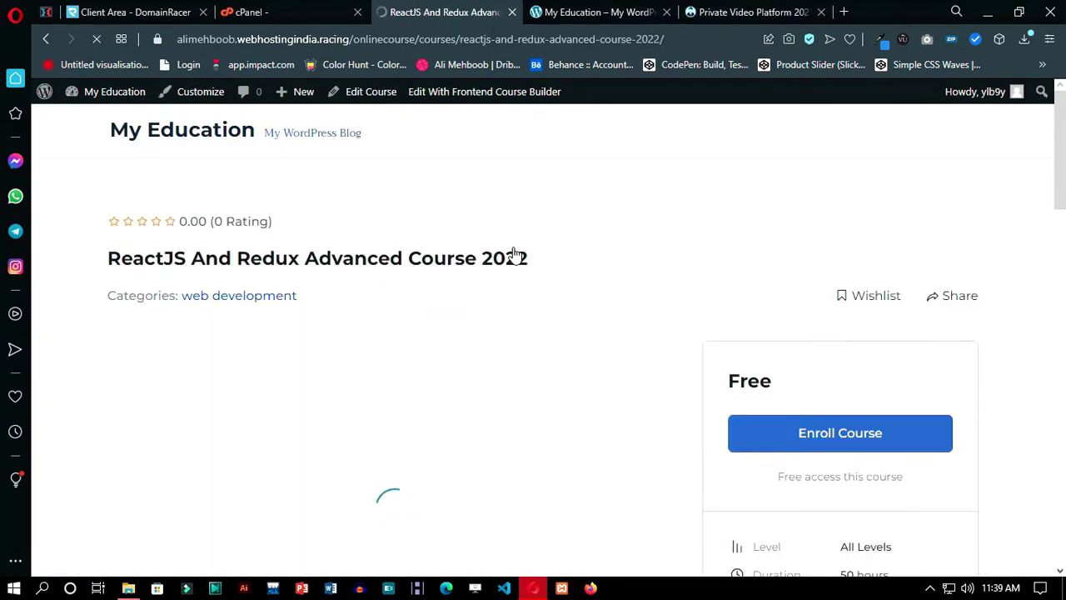
Step: Scroll through the published course page from the intro video down to its details
{"action": "scroll", "coordinate": [702, 337], "scroll_direction": "down", "scroll_amount": 2}
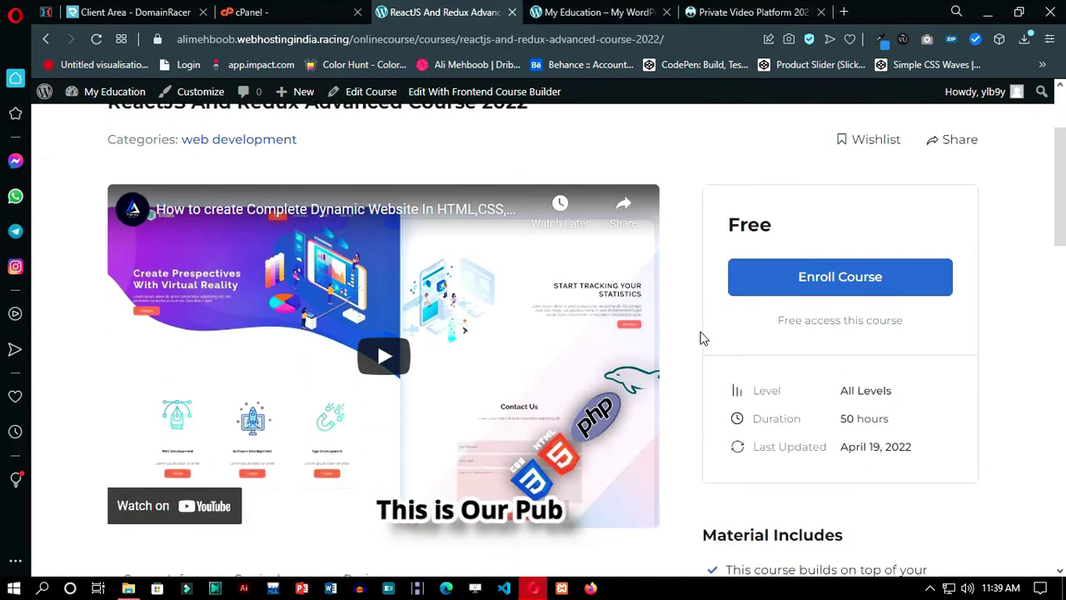
{"action": "scroll", "coordinate": [703, 336], "scroll_direction": "down", "scroll_amount": 2}
{"action": "scroll", "coordinate": [702, 337], "scroll_direction": "up", "scroll_amount": 4}
{"action": "left_click_drag", "start_coordinate": [108, 258], "coordinate": [564, 276]}
{"action": "left_click", "coordinate": [562, 276]}
{"action": "scroll", "coordinate": [642, 292], "scroll_direction": "down", "scroll_amount": 1}
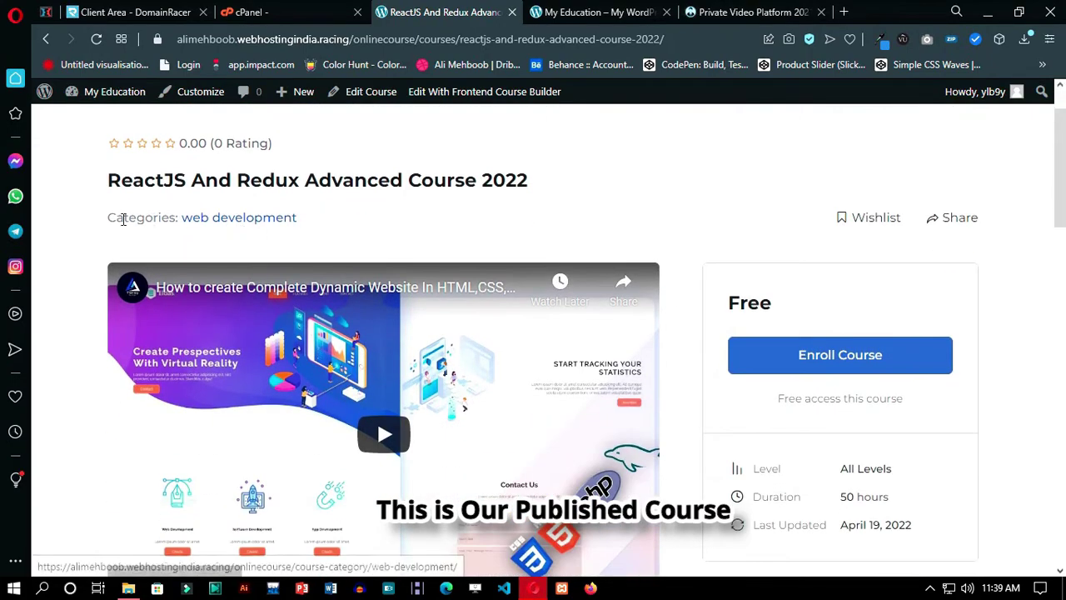
{"action": "scroll", "coordinate": [700, 313], "scroll_direction": "down", "scroll_amount": 2}
{"action": "scroll", "coordinate": [699, 313], "scroll_direction": "down", "scroll_amount": 6}
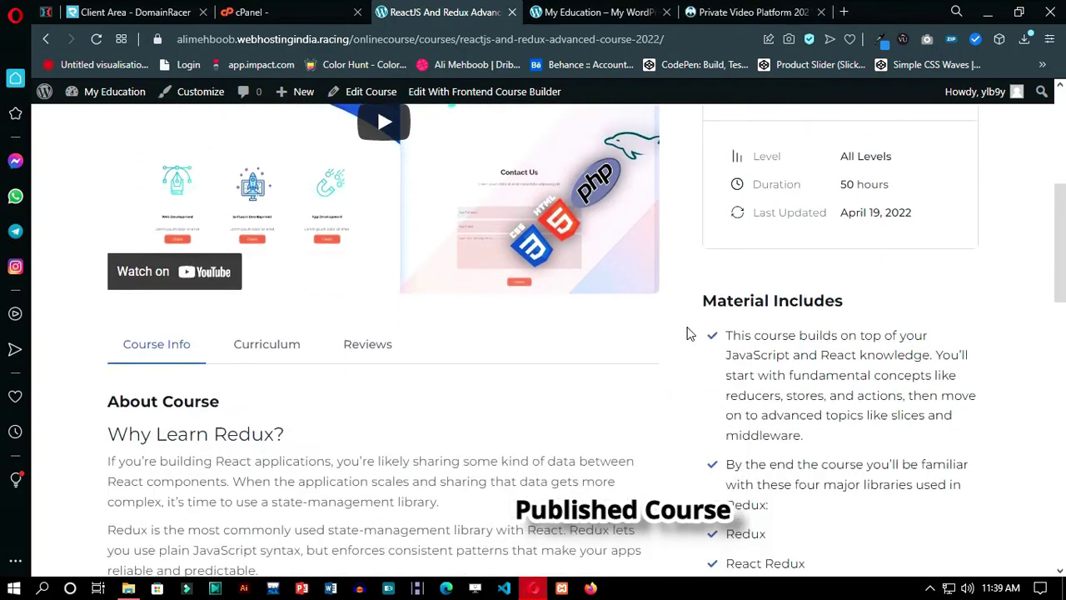
{"action": "scroll", "coordinate": [192, 333], "scroll_direction": "down", "scroll_amount": 1}
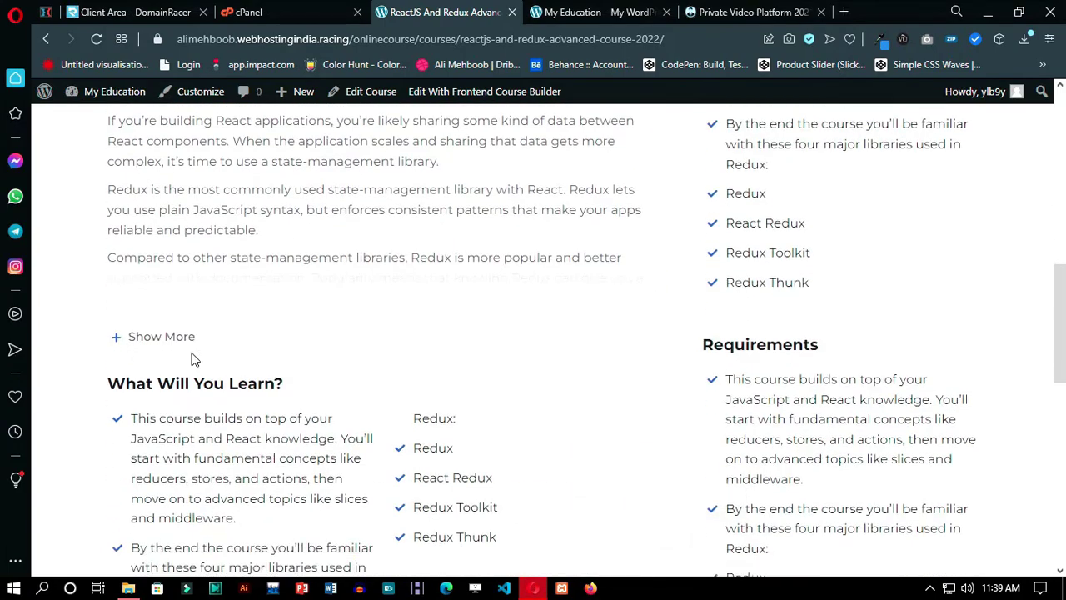
{"action": "scroll", "coordinate": [157, 286], "scroll_direction": "up", "scroll_amount": 5}
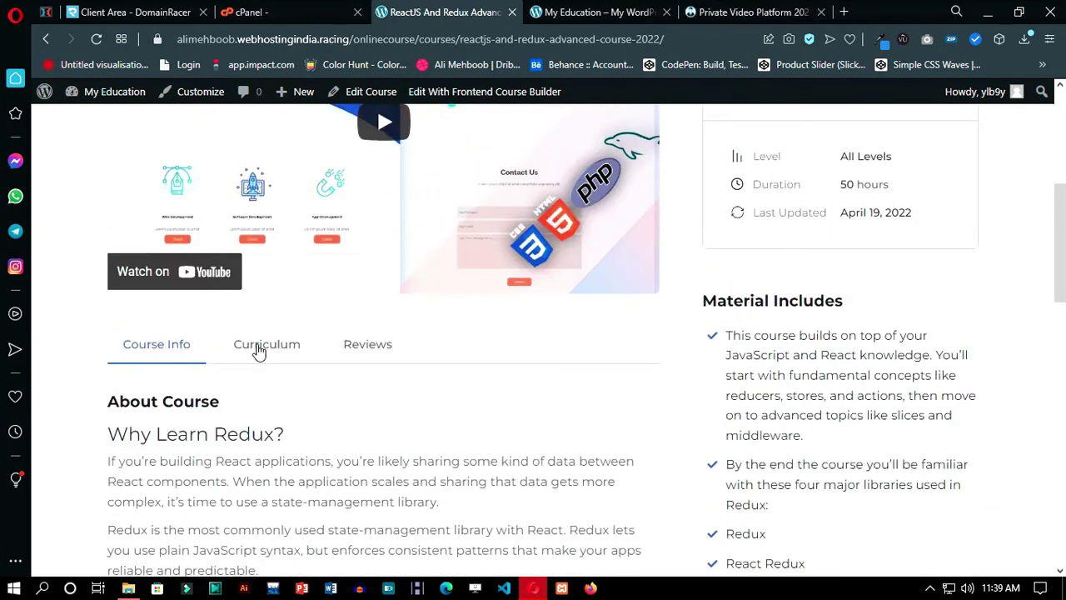
Step: View the Curriculum modules, then return to Course Info and check the 50 hours duration
{"action": "left_click", "coordinate": [259, 346]}
{"action": "scroll", "coordinate": [614, 369], "scroll_direction": "down", "scroll_amount": 2}
{"action": "scroll", "coordinate": [438, 347], "scroll_direction": "up", "scroll_amount": 2}
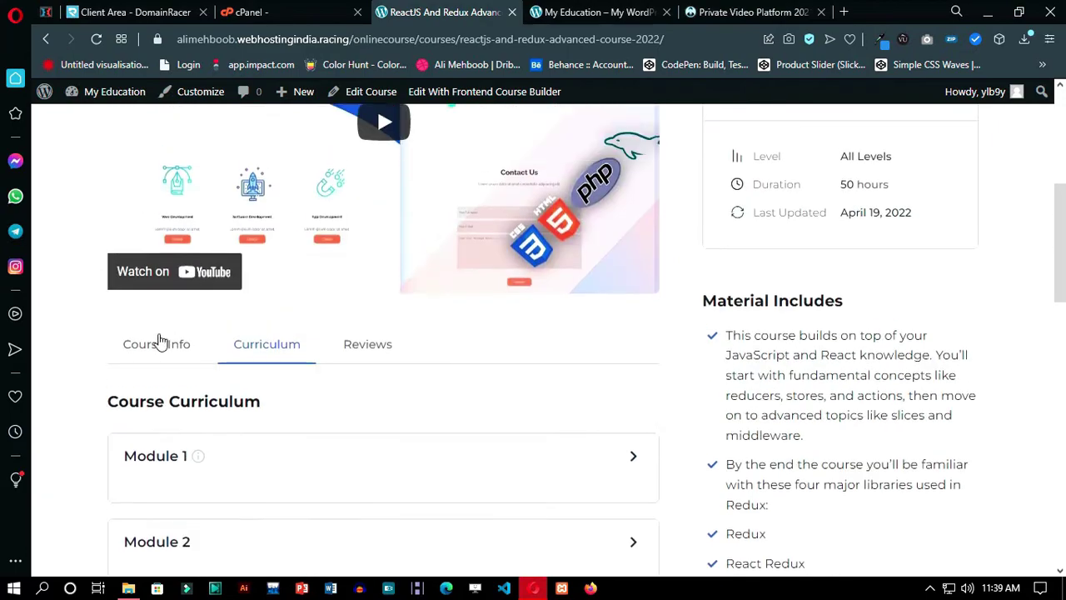
{"action": "double_click", "coordinate": [159, 343]}
{"action": "scroll", "coordinate": [185, 321], "scroll_direction": "down", "scroll_amount": 2}
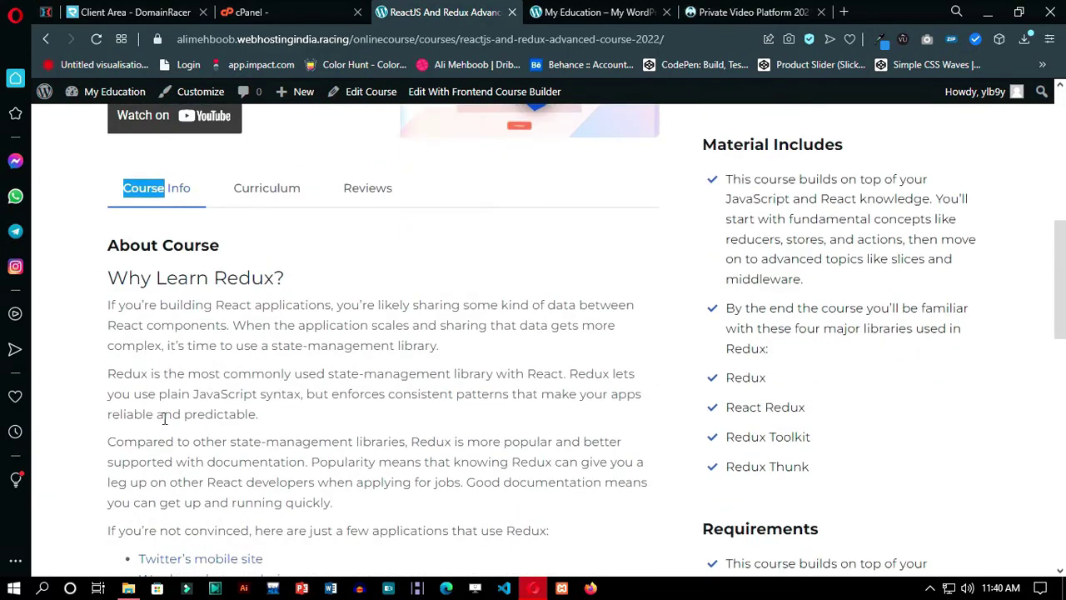
{"action": "scroll", "coordinate": [303, 468], "scroll_direction": "down", "scroll_amount": 8}
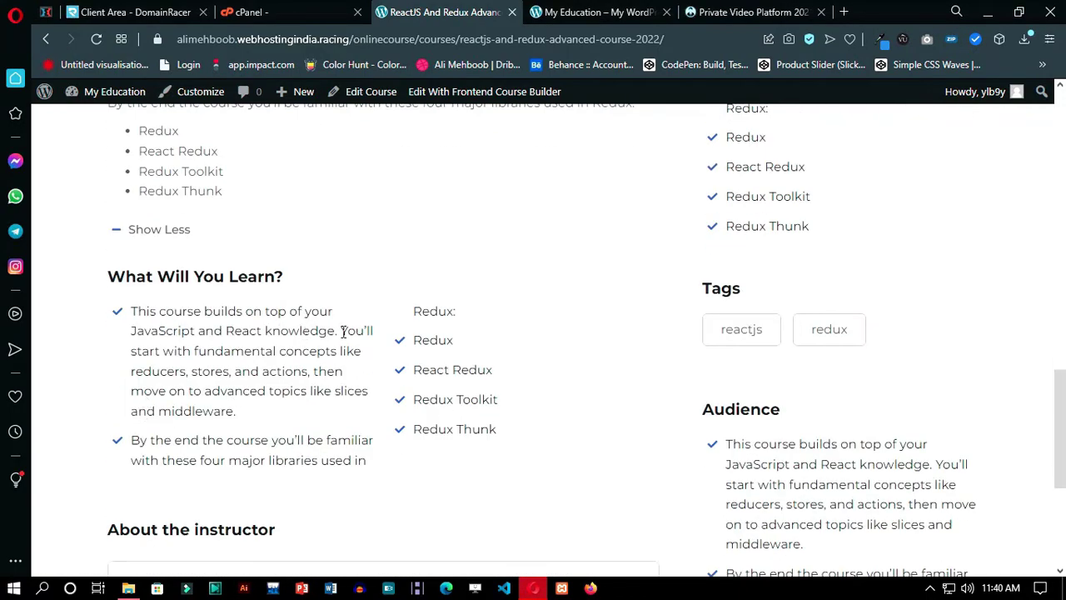
{"action": "scroll", "coordinate": [342, 331], "scroll_direction": "down", "scroll_amount": 4}
{"action": "scroll", "coordinate": [692, 424], "scroll_direction": "up", "scroll_amount": 2}
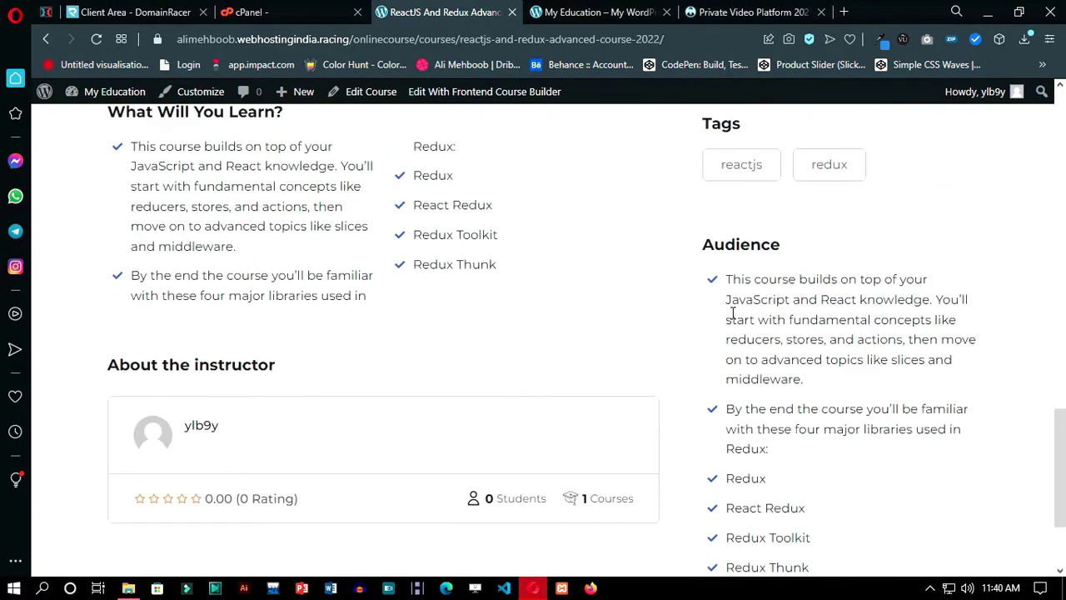
{"action": "scroll", "coordinate": [761, 336], "scroll_direction": "up", "scroll_amount": 7}
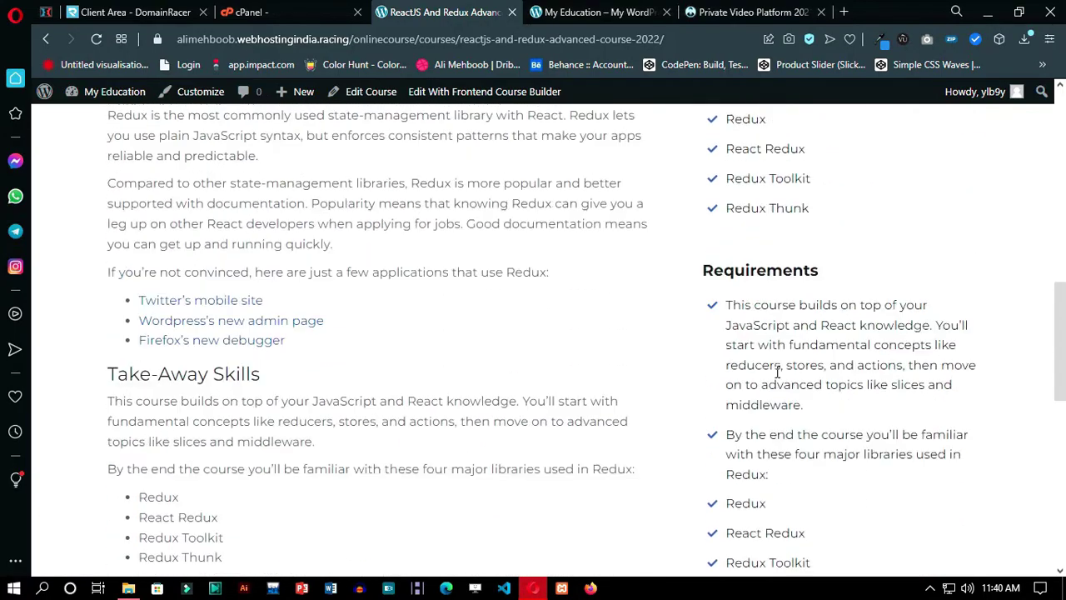
{"action": "scroll", "coordinate": [777, 372], "scroll_direction": "up", "scroll_amount": 6}
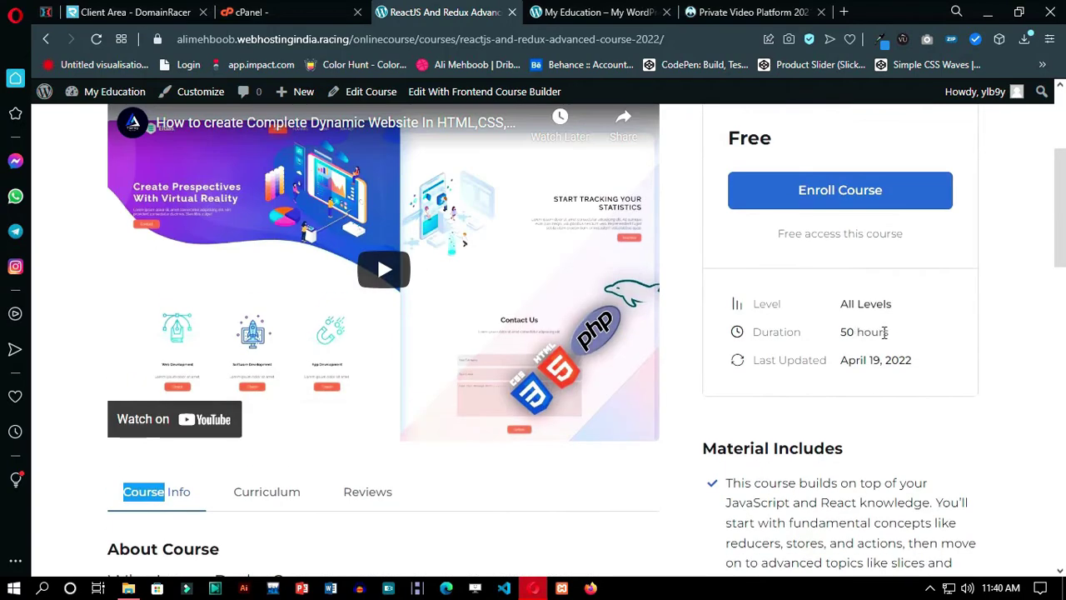
{"action": "left_click_drag", "start_coordinate": [888, 331], "coordinate": [840, 332]}
{"action": "left_click", "coordinate": [927, 344]}
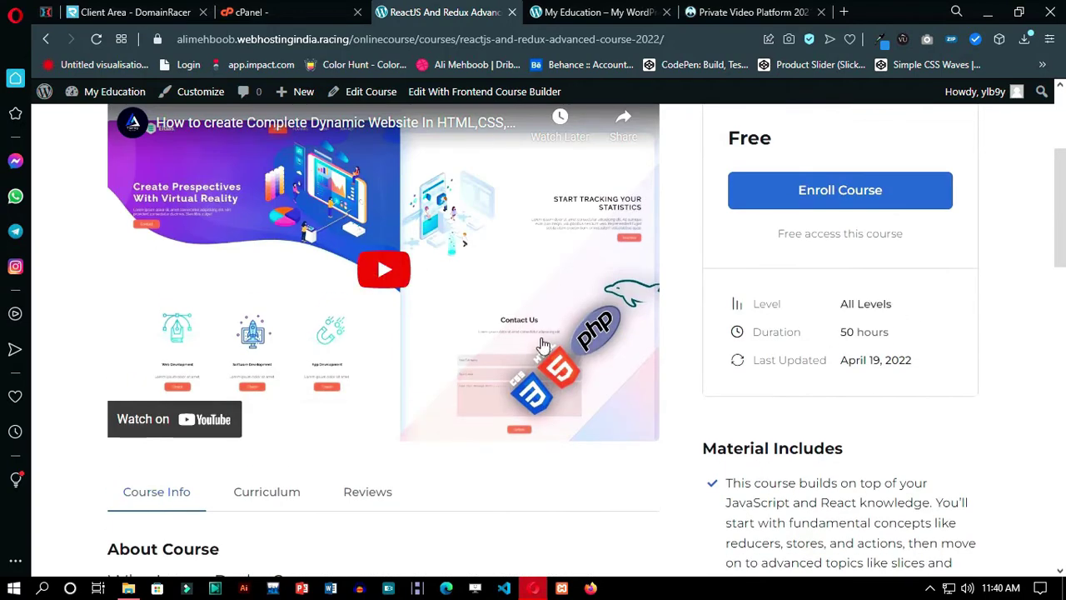
{"action": "scroll", "coordinate": [369, 269], "scroll_direction": "up", "scroll_amount": 2}
{"action": "scroll", "coordinate": [369, 269], "scroll_direction": "down", "scroll_amount": 1}
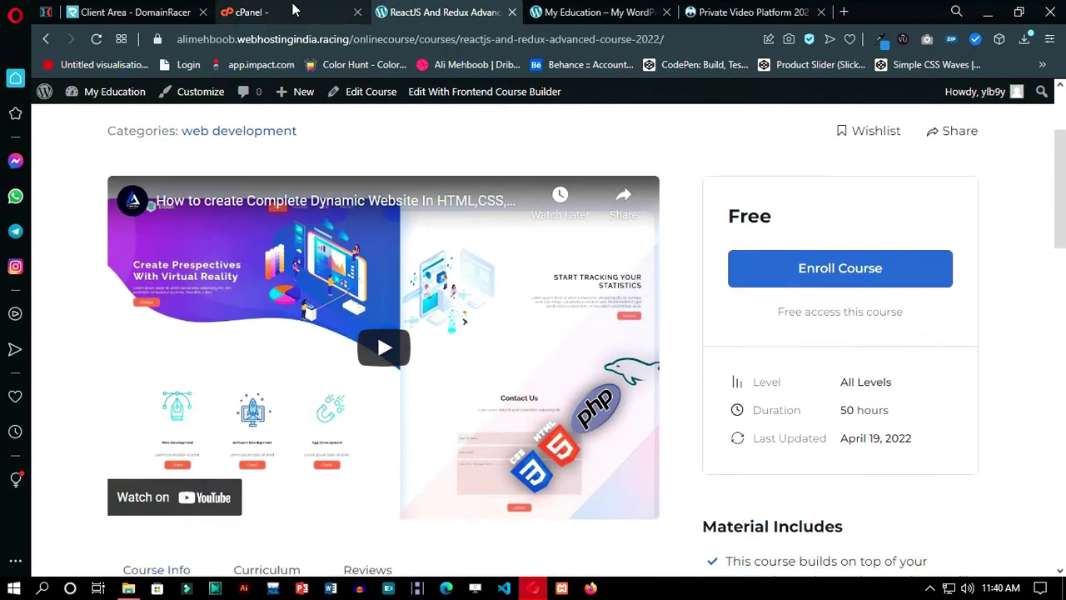
Step: Open the admin dashboard in a new tab and start editing the ReactJS course
{"action": "mouse_move", "coordinate": [49, 102]}
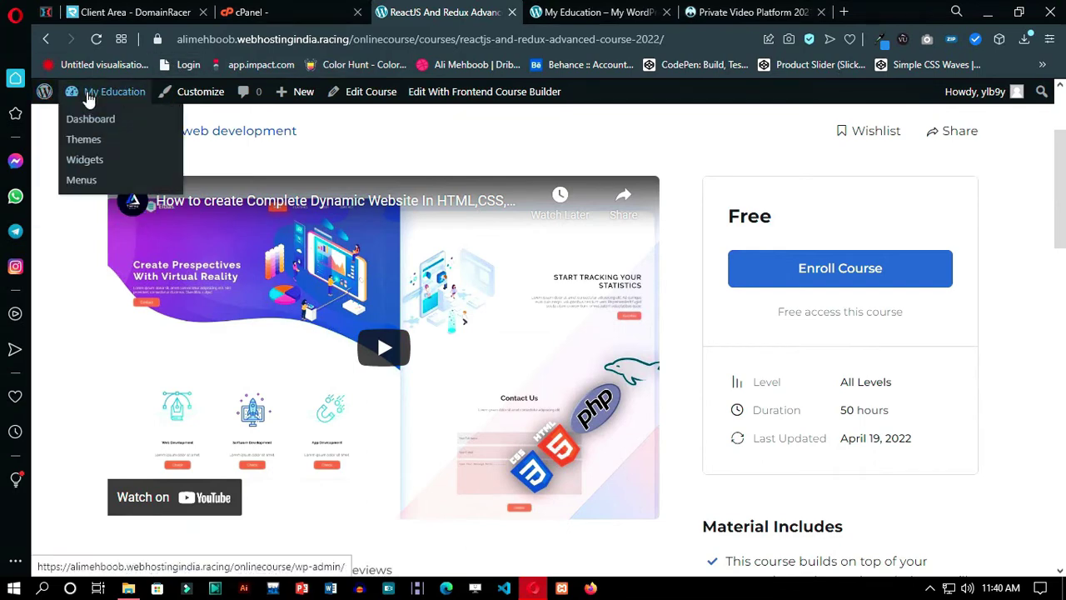
{"action": "right_click", "coordinate": [88, 120]}
{"action": "left_click", "coordinate": [112, 136]}
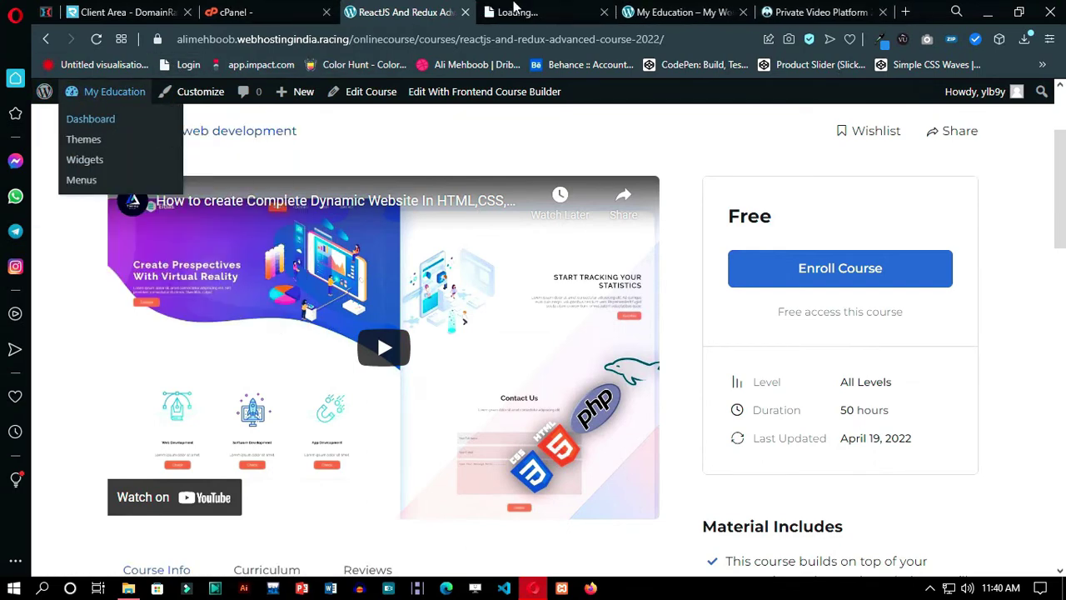
{"action": "left_click", "coordinate": [742, 12]}
{"action": "left_click", "coordinate": [516, 10]}
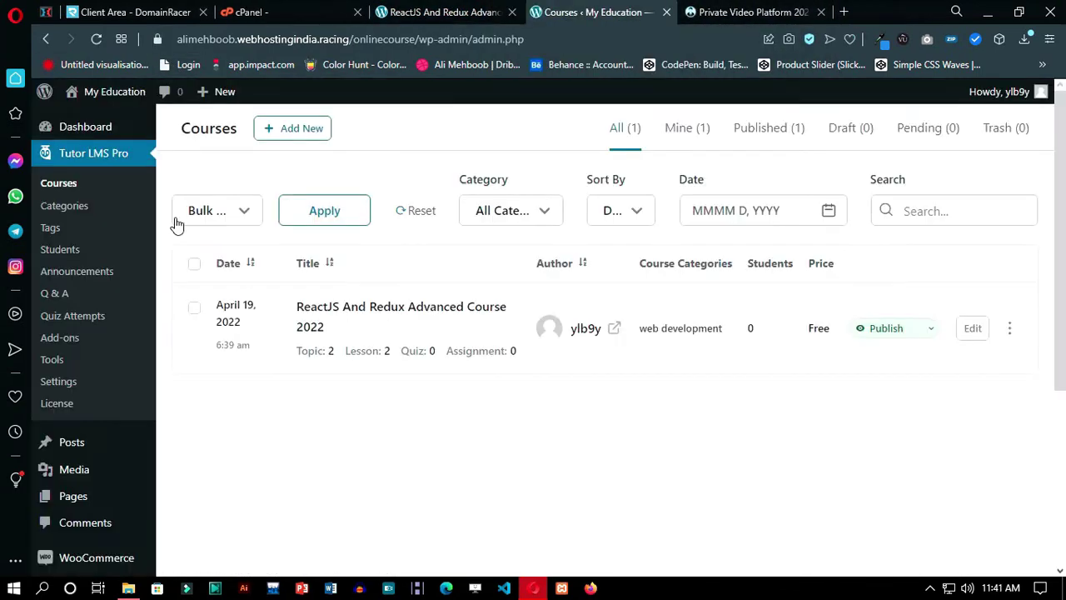
{"action": "left_click", "coordinate": [972, 329]}
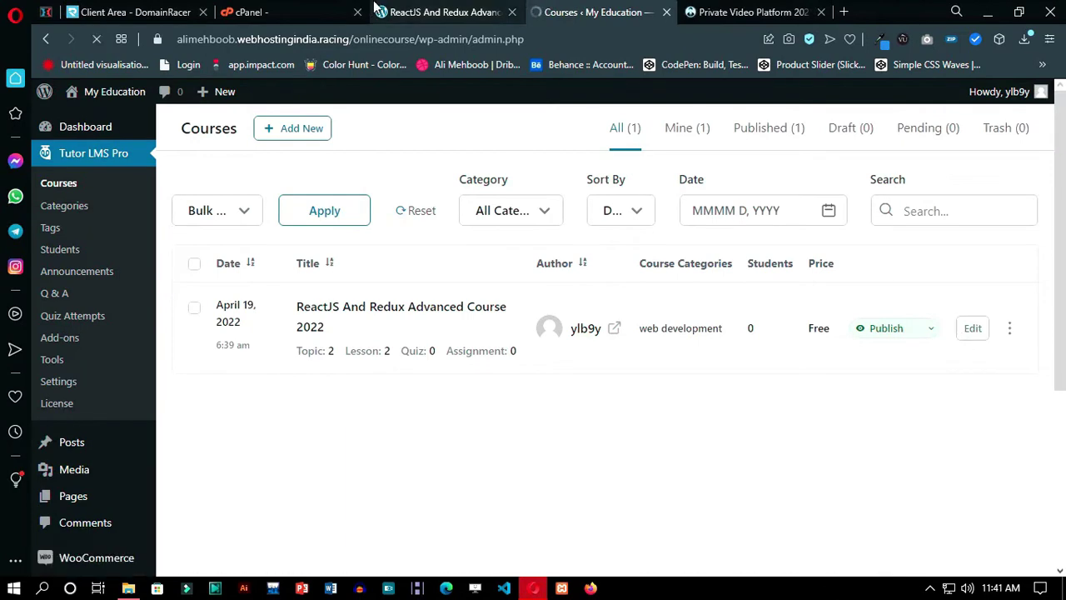
{"action": "left_click_drag", "start_coordinate": [560, 12], "coordinate": [446, 10]}
{"action": "left_click", "coordinate": [565, 12]}
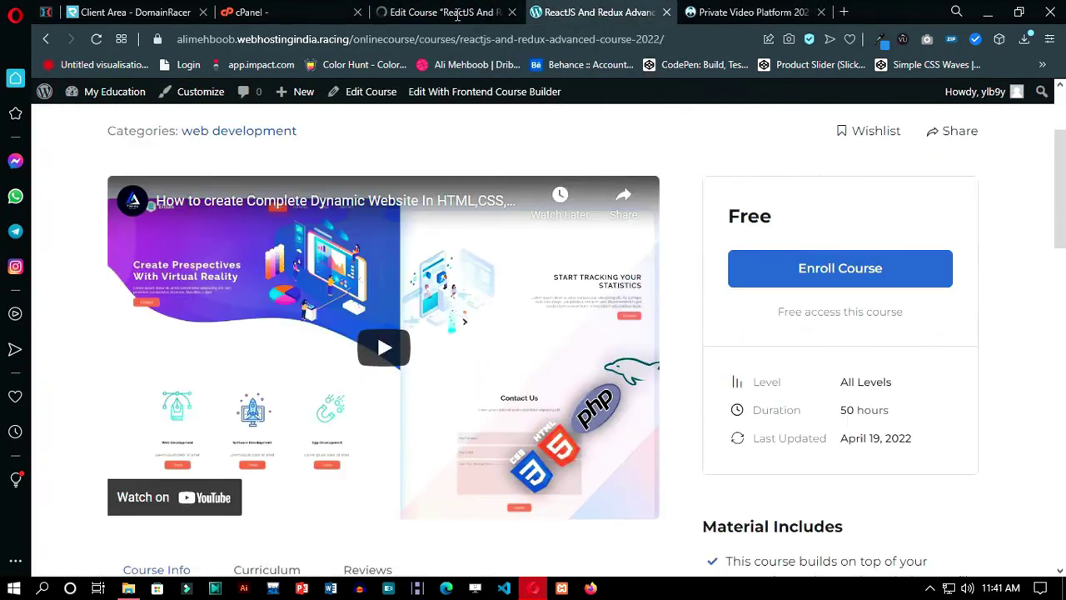
{"action": "left_click", "coordinate": [457, 14]}
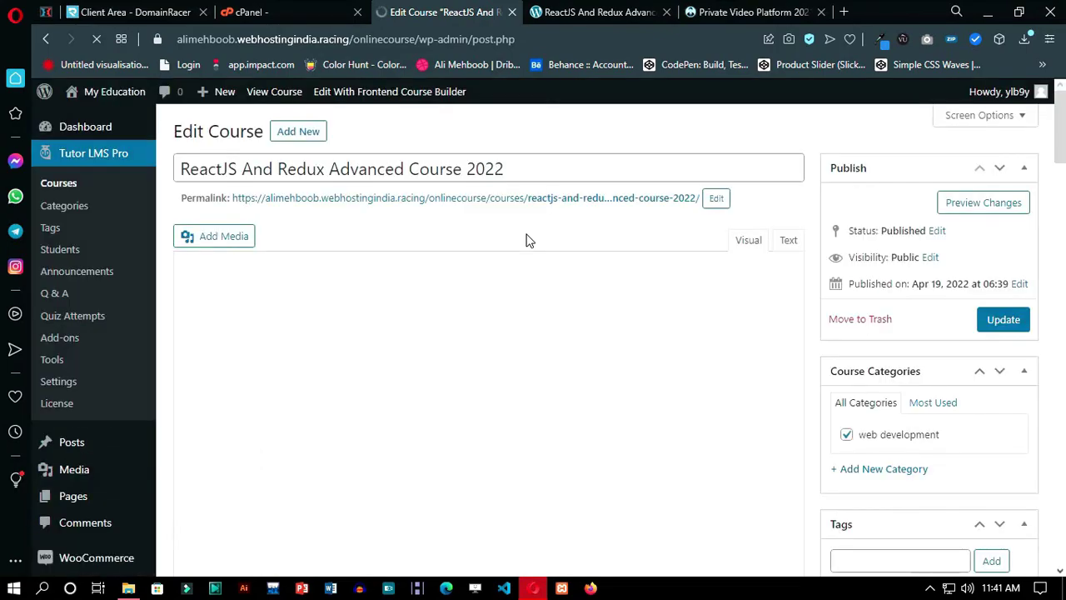
Step: Set the intro video source to Embedded with the Hyperly iframe code pasted in
{"action": "scroll", "coordinate": [816, 312], "scroll_direction": "down", "scroll_amount": 10}
{"action": "scroll", "coordinate": [816, 315], "scroll_direction": "down", "scroll_amount": 15}
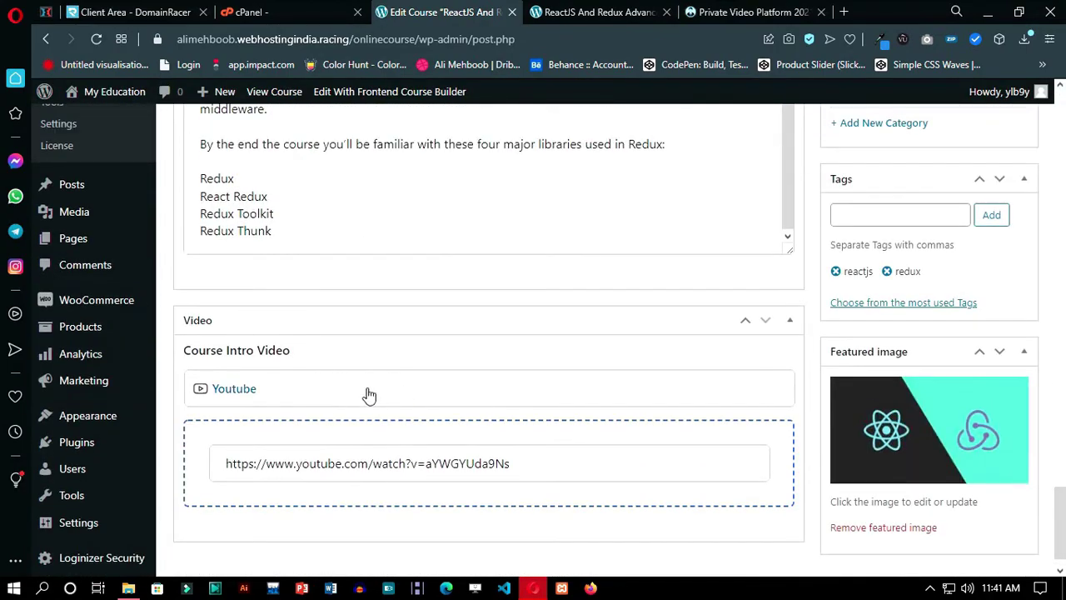
{"action": "left_click", "coordinate": [369, 395]}
{"action": "left_click", "coordinate": [280, 498]}
{"action": "left_click", "coordinate": [721, 7]}
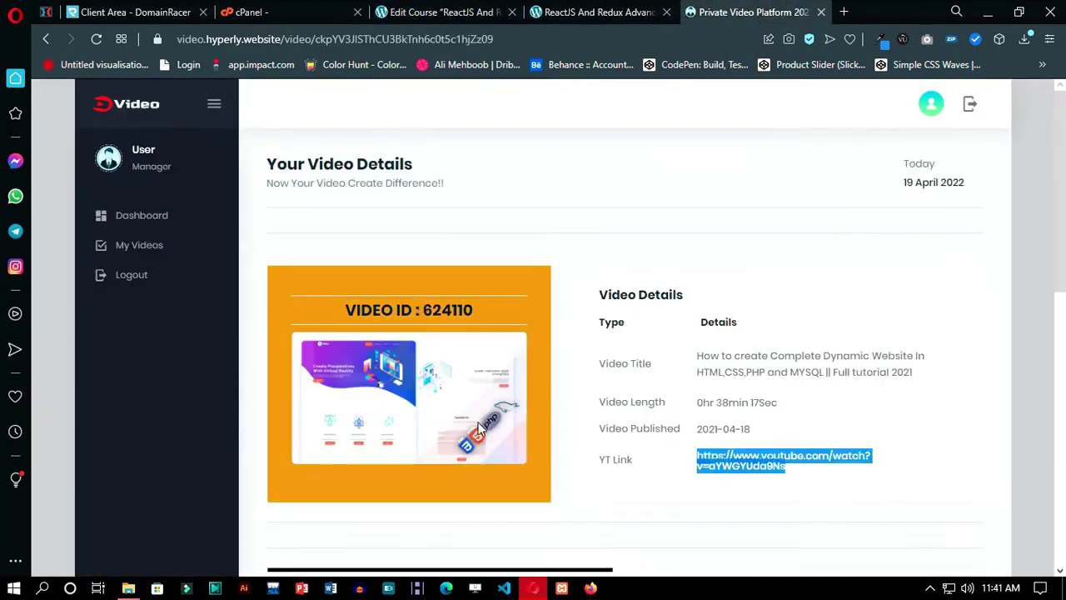
{"action": "scroll", "coordinate": [538, 369], "scroll_direction": "down", "scroll_amount": 5}
{"action": "left_click_drag", "start_coordinate": [588, 394], "coordinate": [281, 323]}
{"action": "key", "text": "ctrl+c"}
{"action": "left_click", "coordinate": [420, 10]}
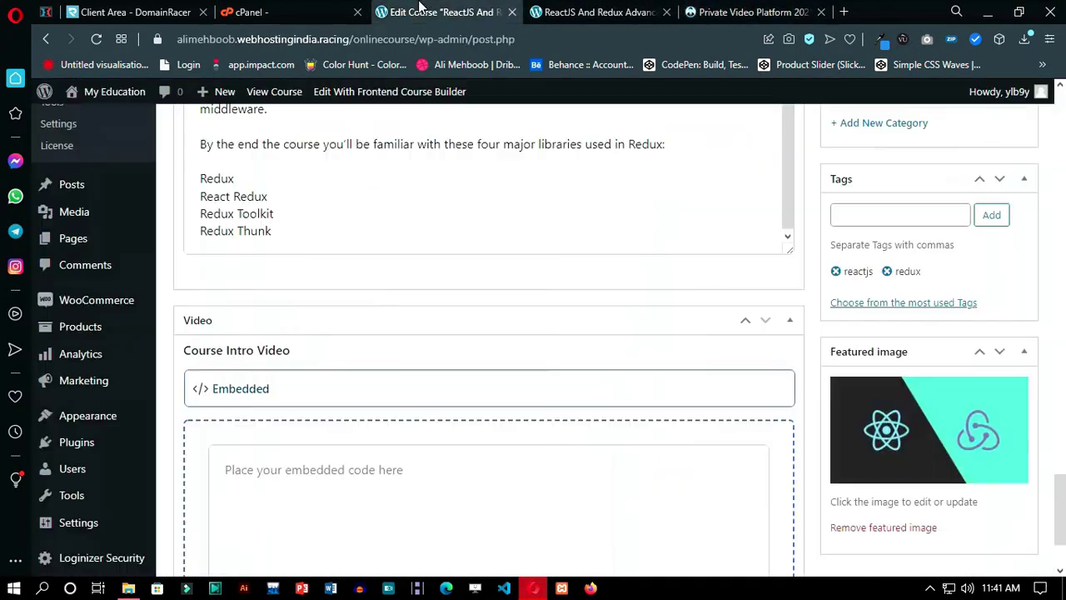
{"action": "left_click", "coordinate": [382, 463]}
{"action": "key", "text": "ctrl+v"}
{"action": "scroll", "coordinate": [704, 473], "scroll_direction": "down", "scroll_amount": 2}
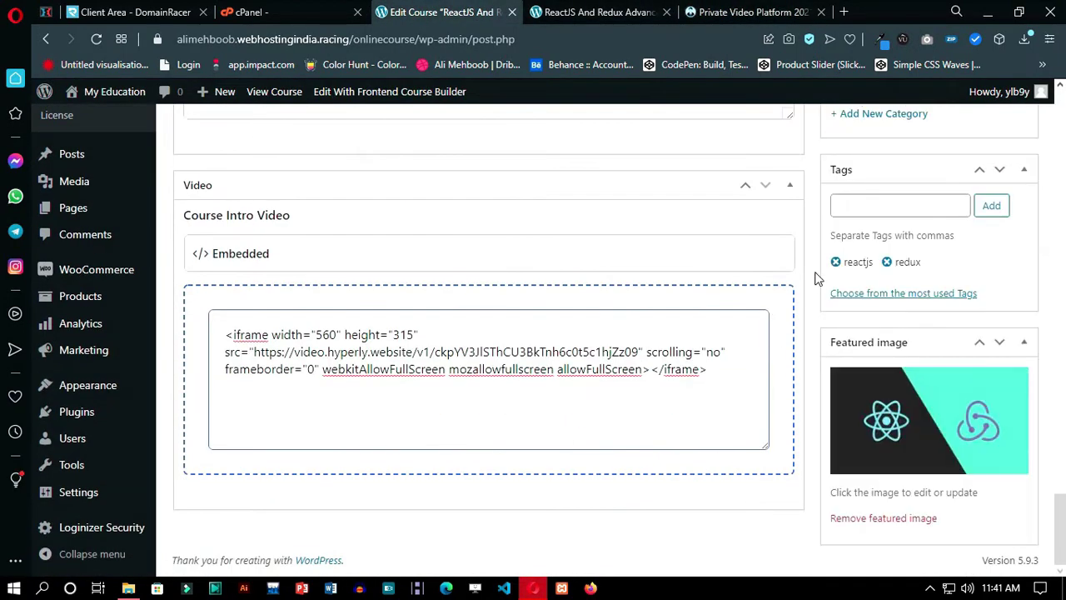
{"action": "scroll", "coordinate": [817, 277], "scroll_direction": "up", "scroll_amount": 4}
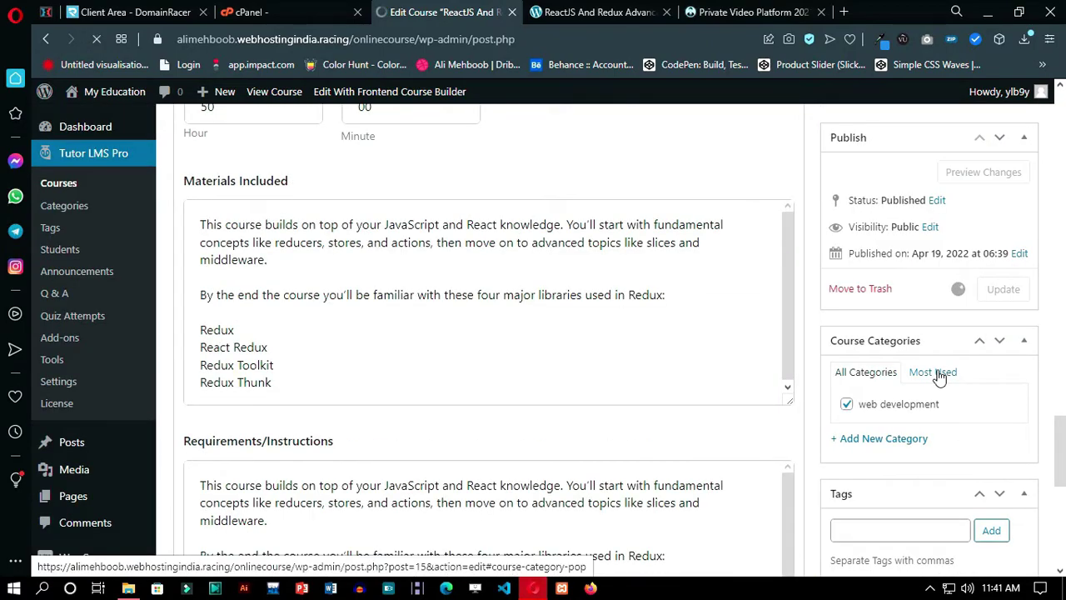
{"action": "scroll", "coordinate": [793, 361], "scroll_direction": "down", "scroll_amount": 2}
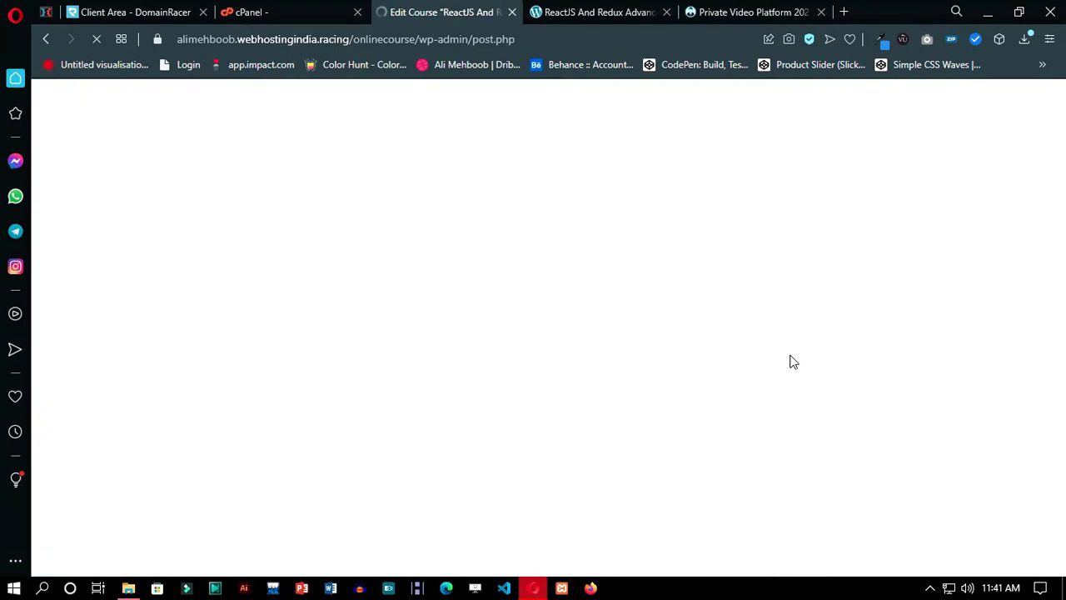
{"action": "left_click", "coordinate": [598, 12]}
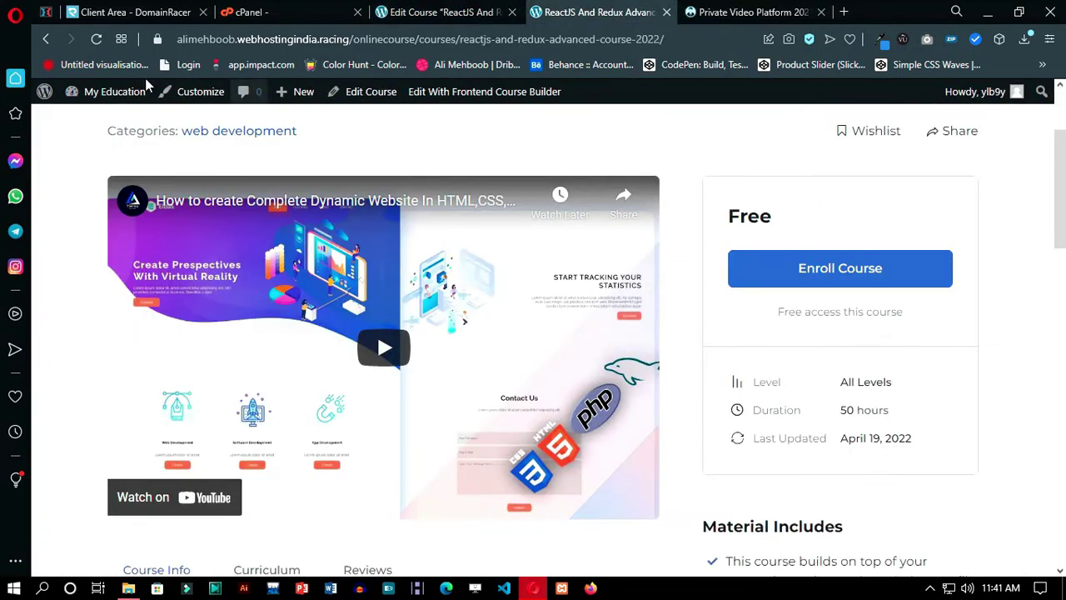
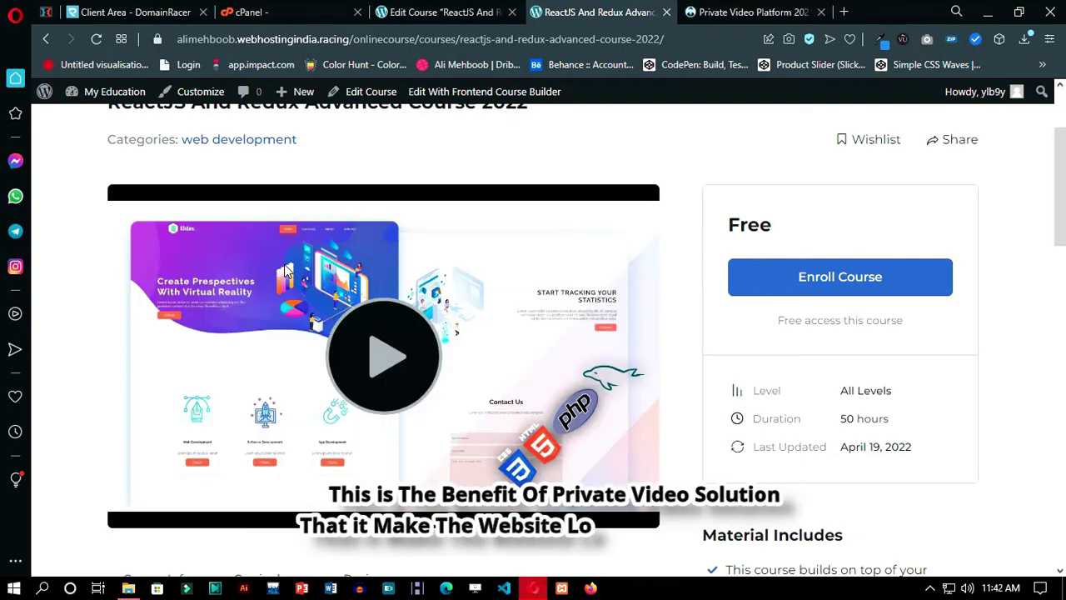
Step: Start the ReactJS And Redux course's 38:17 preview video playing
{"action": "scroll", "coordinate": [457, 300], "scroll_direction": "down", "scroll_amount": 2}
{"action": "scroll", "coordinate": [160, 209], "scroll_direction": "up", "scroll_amount": 2}
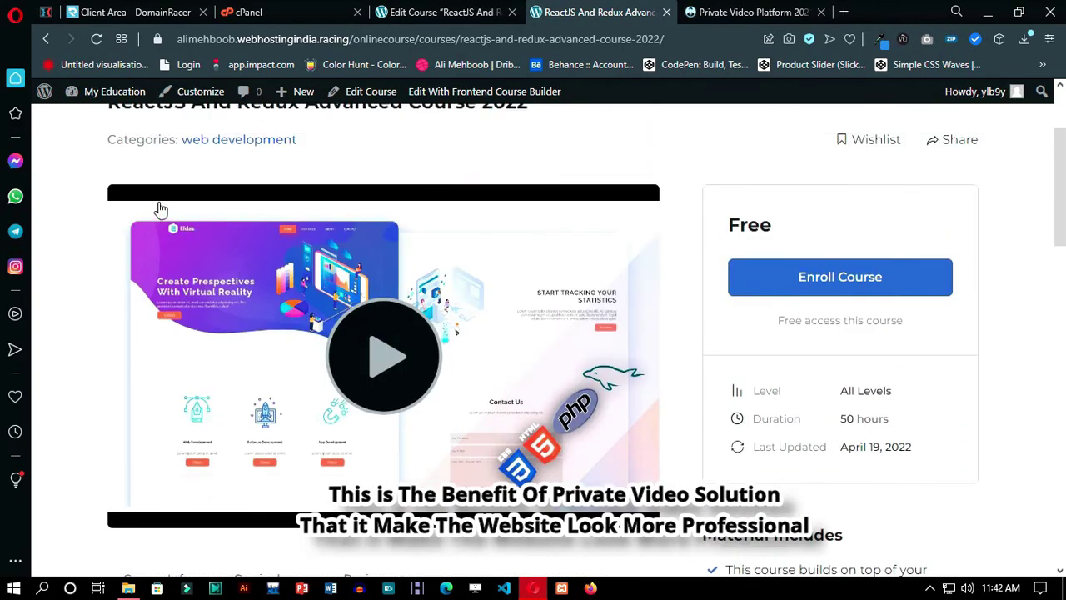
{"action": "scroll", "coordinate": [649, 414], "scroll_direction": "down", "scroll_amount": 1}
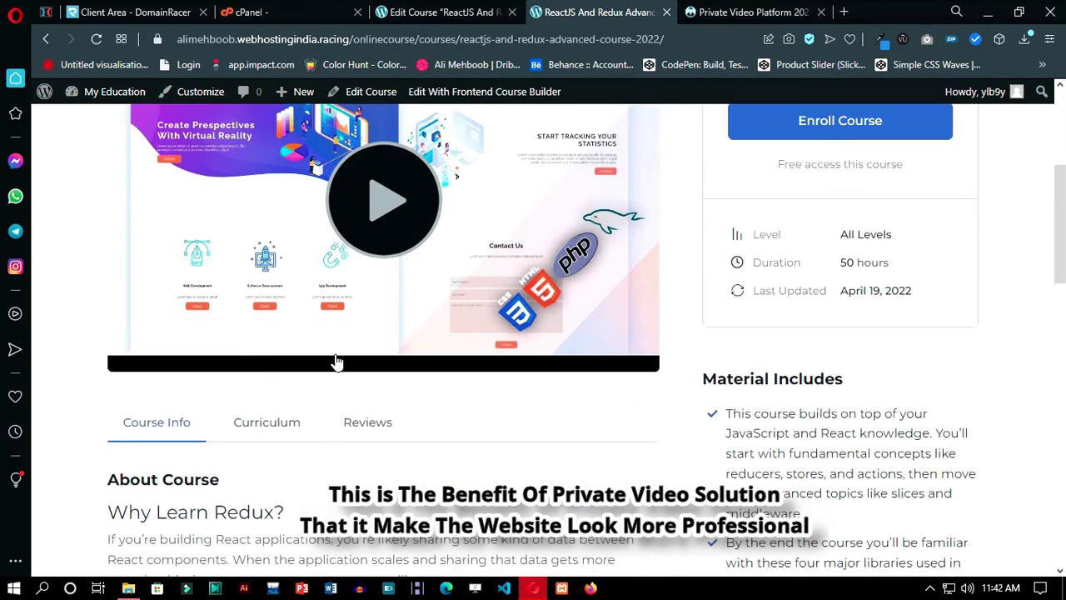
{"action": "left_click", "coordinate": [336, 362]}
Step: Select the 'Free access this course' line, then clear the selection
{"action": "scroll", "coordinate": [372, 275], "scroll_direction": "up", "scroll_amount": 1}
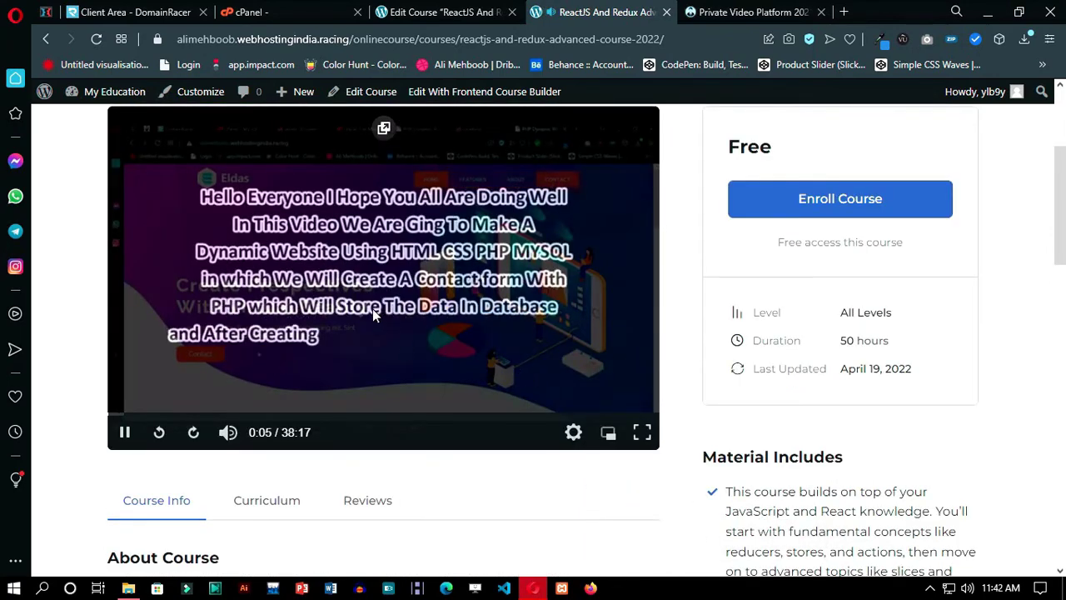
{"action": "scroll", "coordinate": [372, 309], "scroll_direction": "up", "scroll_amount": 1}
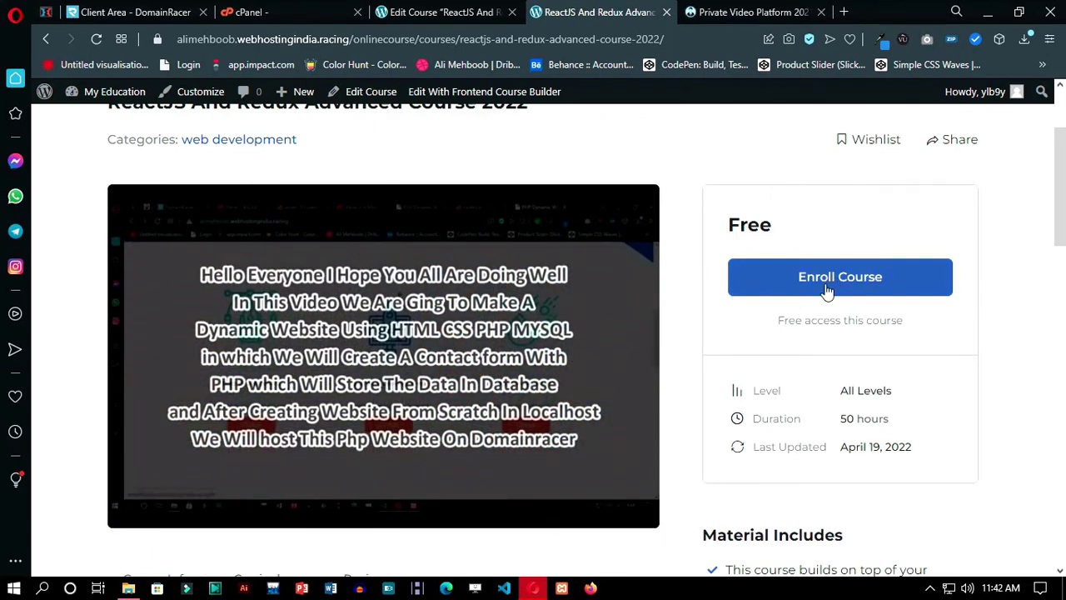
{"action": "triple_click", "coordinate": [826, 321]}
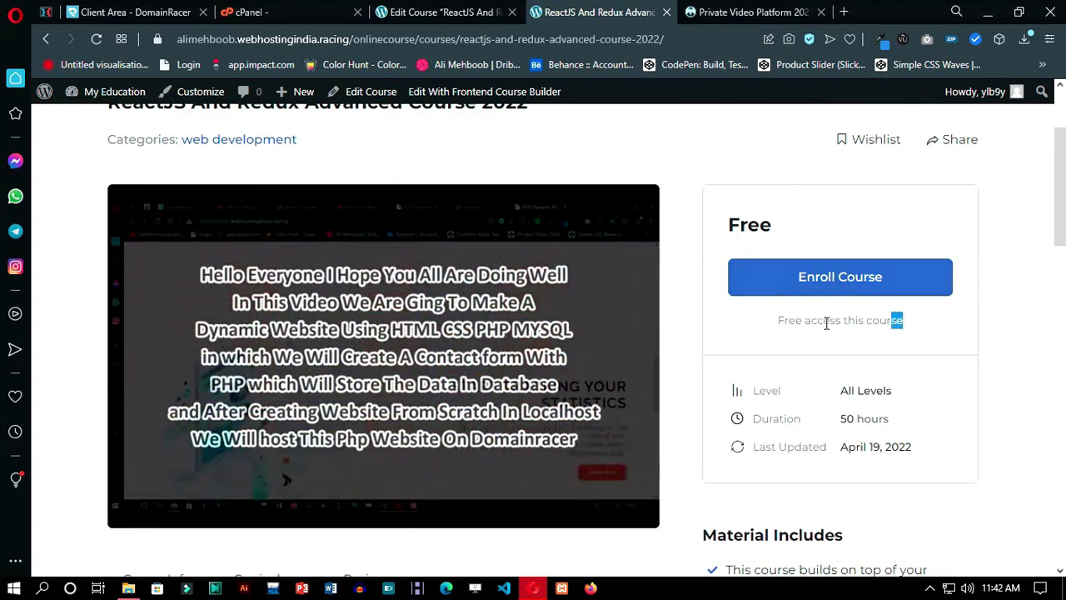
{"action": "left_click", "coordinate": [804, 341]}
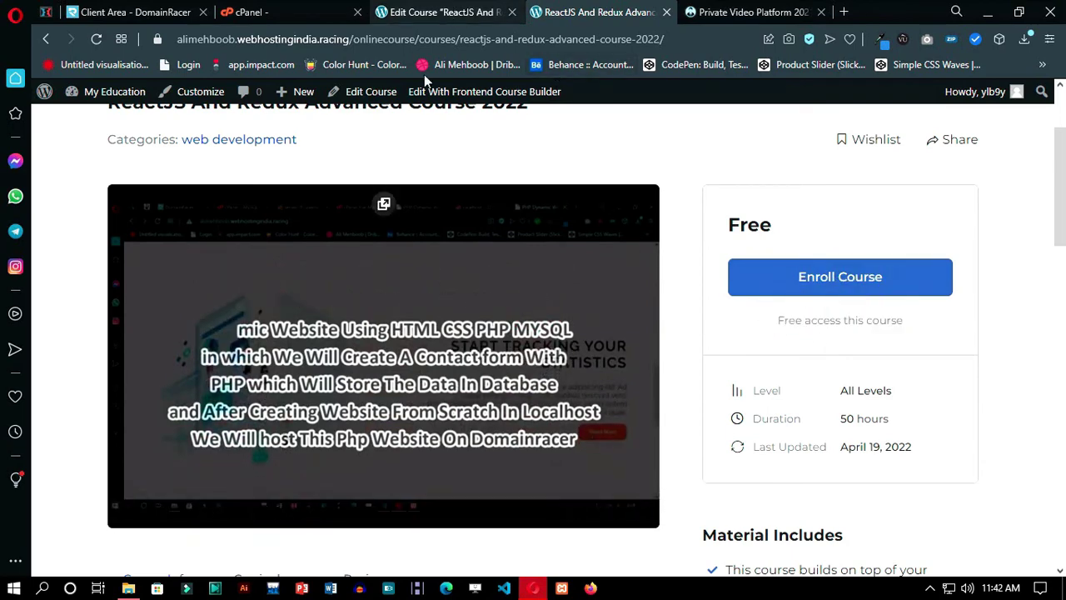
Step: Load the /onlinecourse/courses listing, which shows the single ReactJS And Redux course
{"action": "scroll", "coordinate": [674, 166], "scroll_direction": "up", "scroll_amount": 2}
{"action": "left_click", "coordinate": [656, 39]}
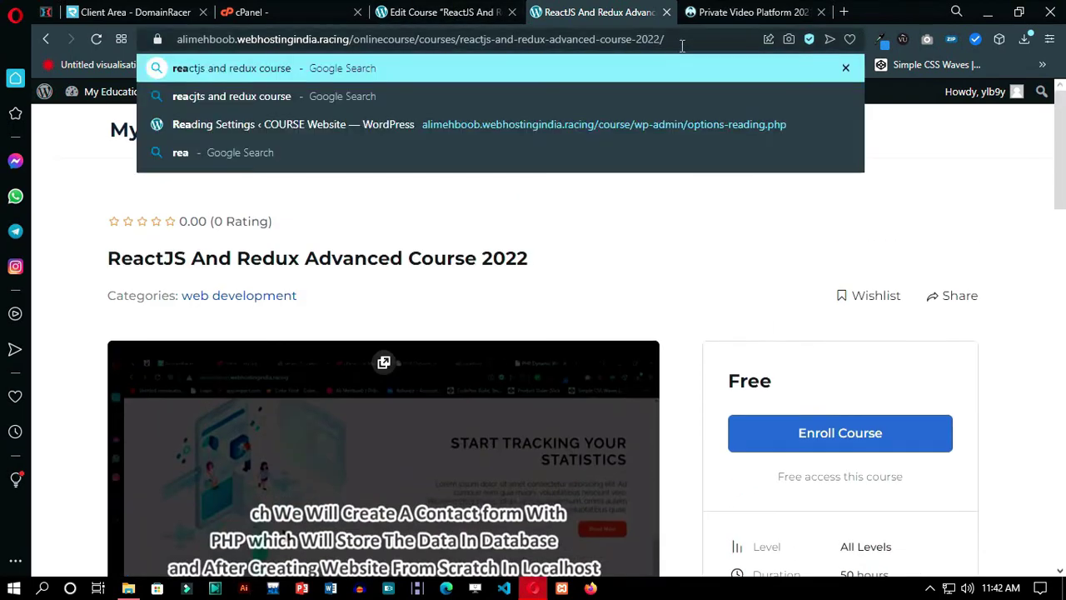
{"action": "left_click_drag", "start_coordinate": [656, 39], "coordinate": [457, 40]}
{"action": "key", "text": "BackSpace"}
{"action": "left_click_drag", "start_coordinate": [543, 39], "coordinate": [457, 39]}
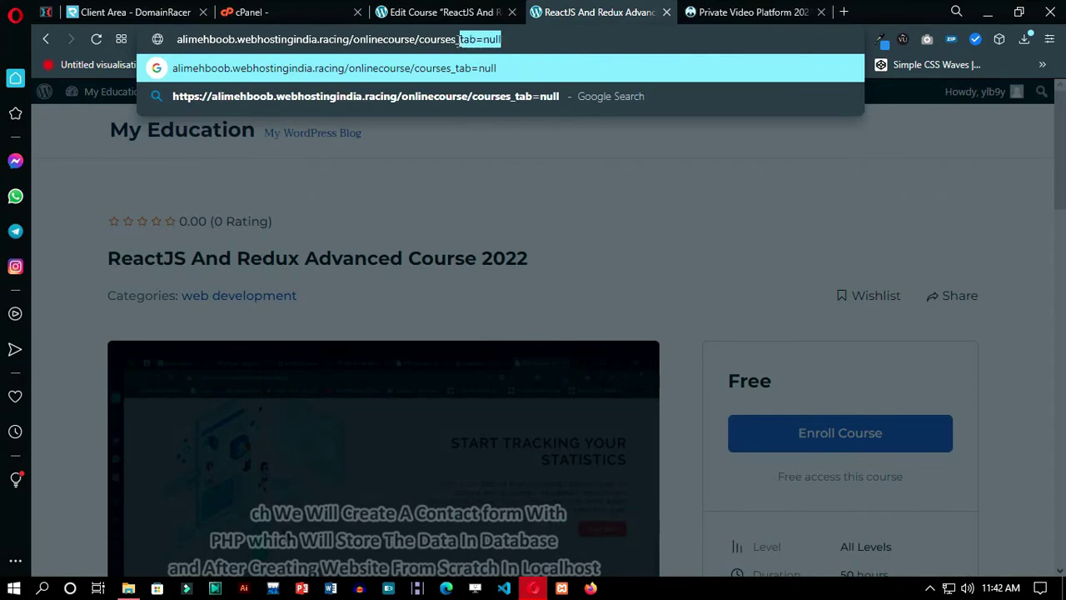
{"action": "key", "text": "BackSpace"}
{"action": "key", "text": "Return"}
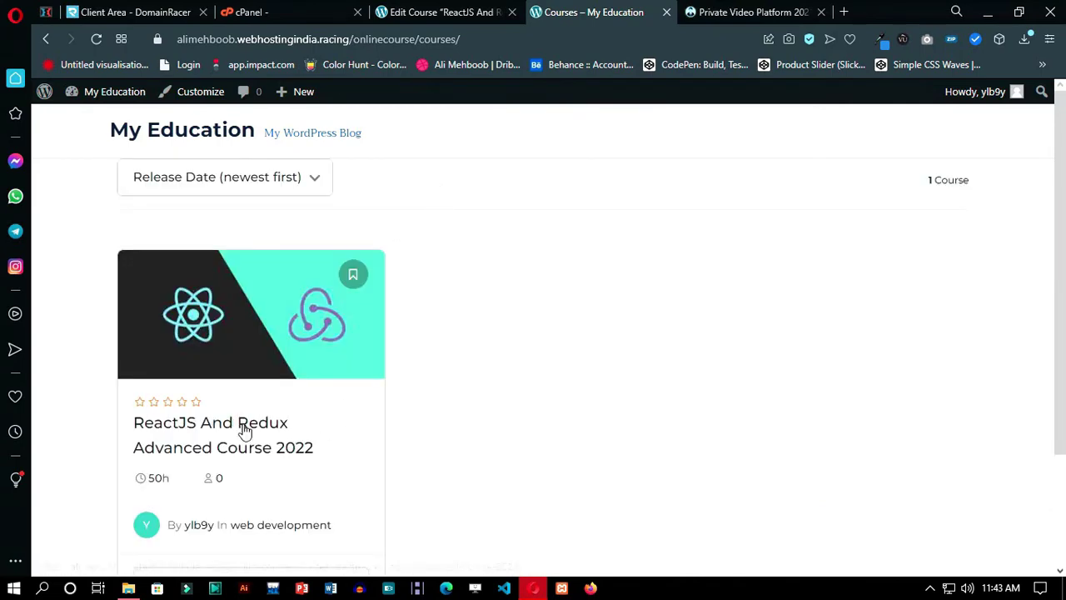
{"action": "scroll", "coordinate": [244, 431], "scroll_direction": "down", "scroll_amount": 1}
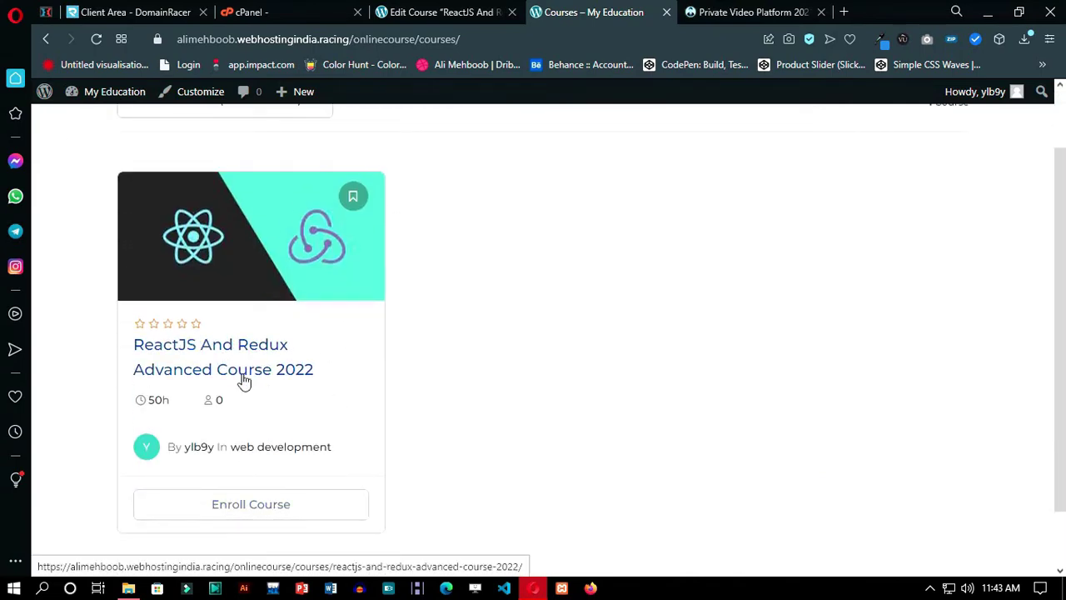
{"action": "scroll", "coordinate": [242, 416], "scroll_direction": "down", "scroll_amount": 1}
{"action": "scroll", "coordinate": [317, 150], "scroll_direction": "up", "scroll_amount": 2}
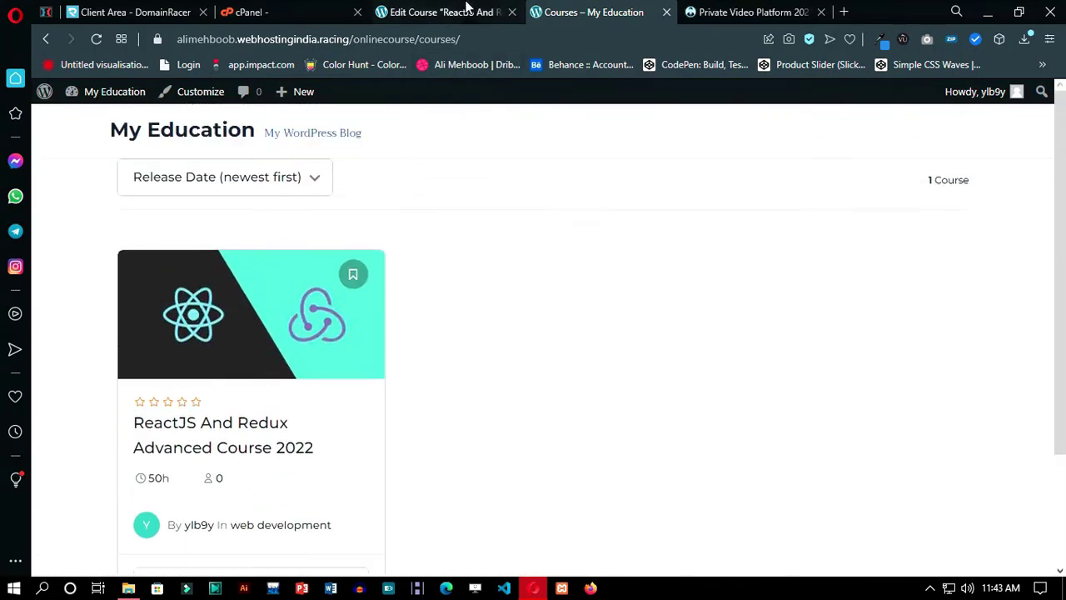
Step: Return to the Edit Course screen and reach WooCommerce > Settings in the sidebar
{"action": "left_click", "coordinate": [466, 10]}
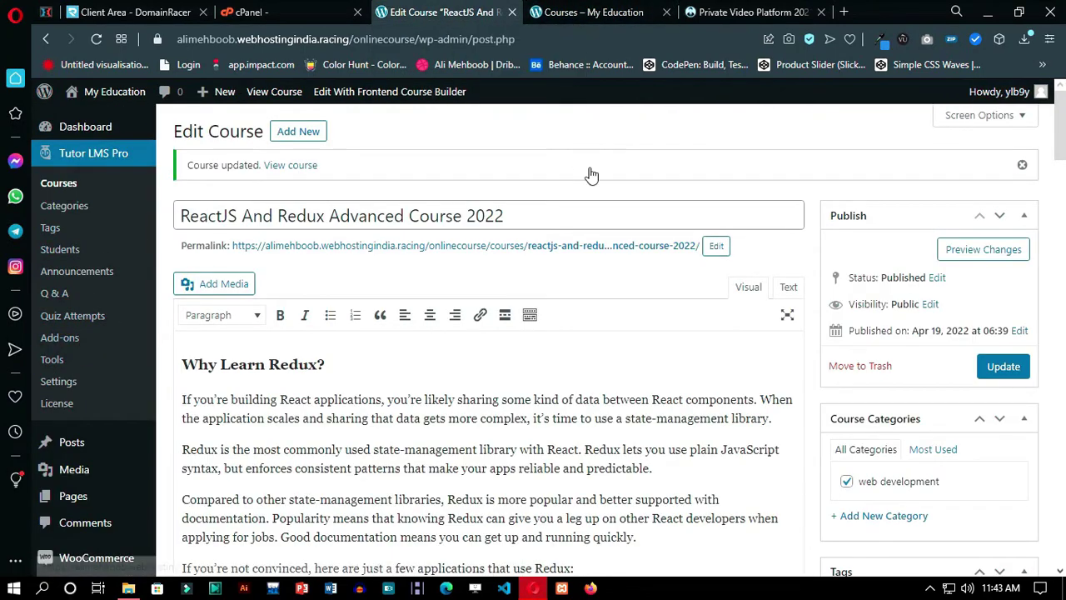
{"action": "scroll", "coordinate": [113, 437], "scroll_direction": "down", "scroll_amount": 2}
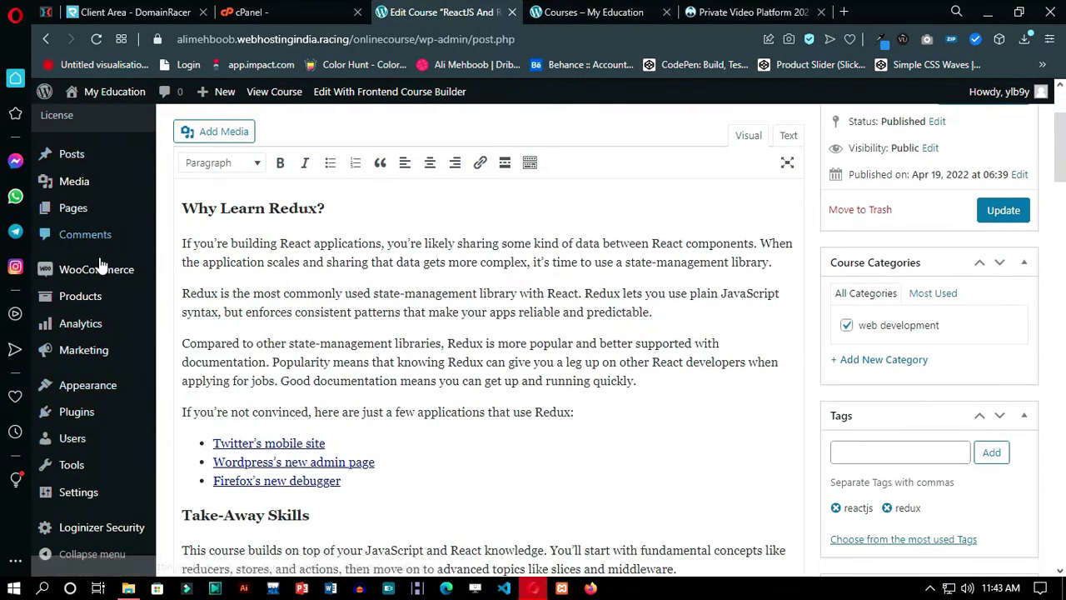
{"action": "mouse_move", "coordinate": [114, 276]}
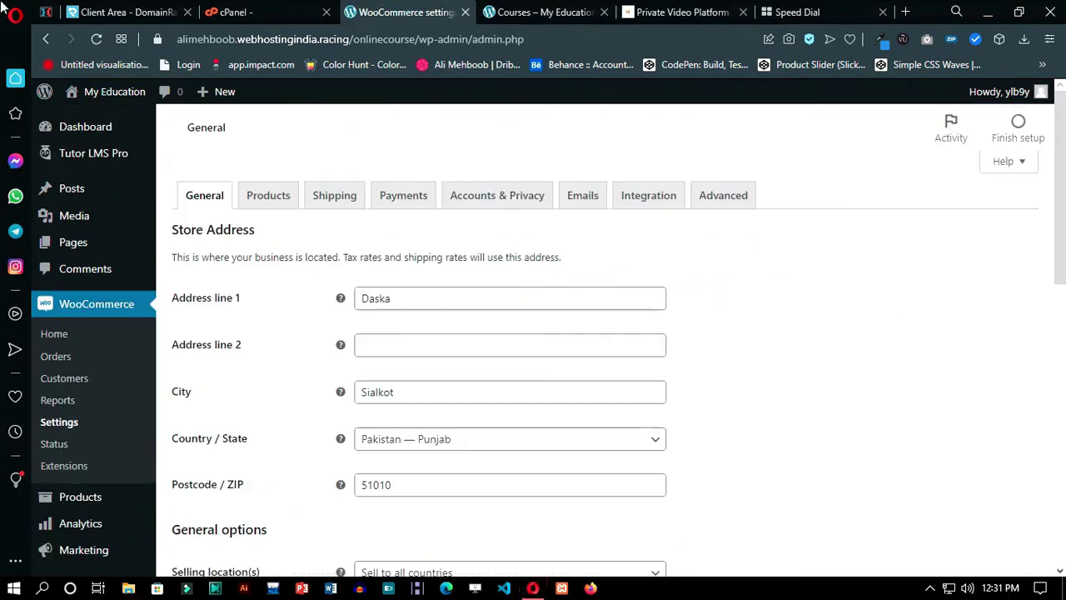
Step: Keep 'Sell to all countries' and leave the default customer location unchanged
{"action": "scroll", "coordinate": [816, 388], "scroll_direction": "down", "scroll_amount": 4}
{"action": "scroll", "coordinate": [835, 386], "scroll_direction": "up", "scroll_amount": 3}
{"action": "left_click", "coordinate": [469, 338]}
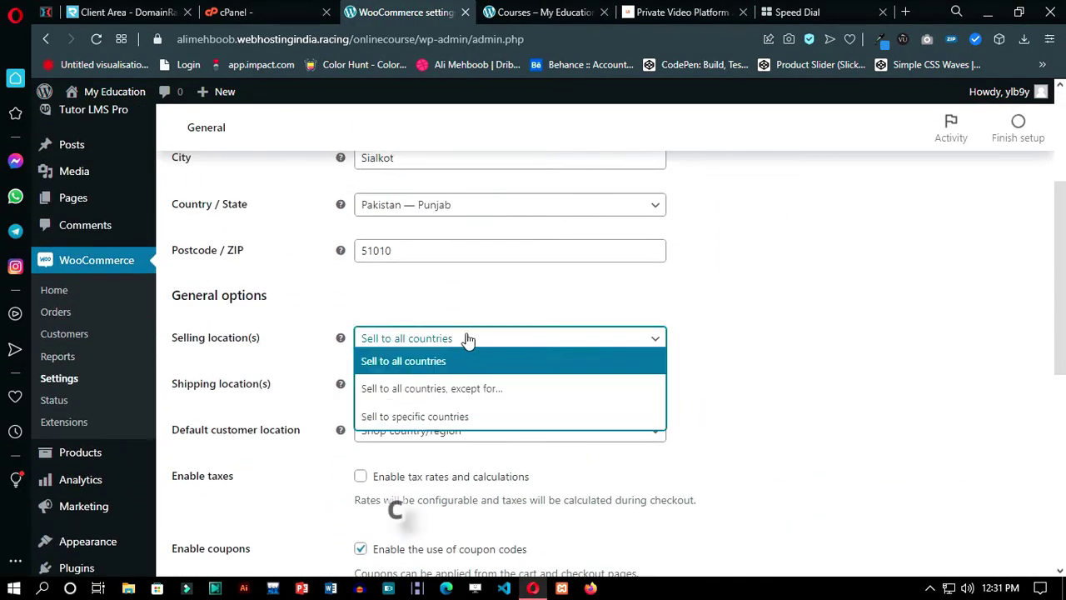
{"action": "left_click", "coordinate": [533, 388]}
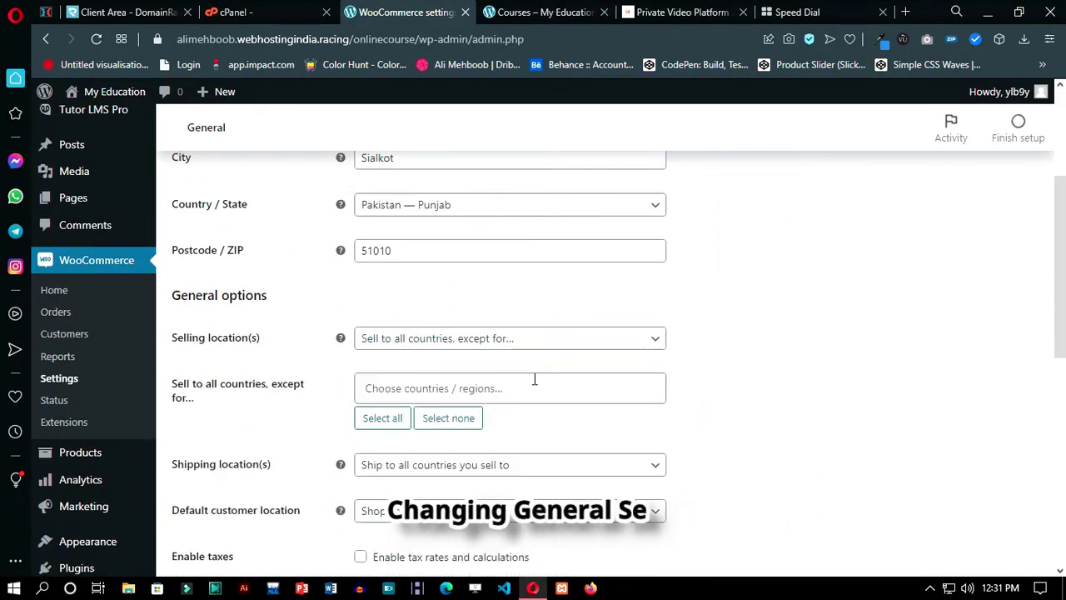
{"action": "left_click", "coordinate": [549, 343]}
{"action": "left_click", "coordinate": [490, 365]}
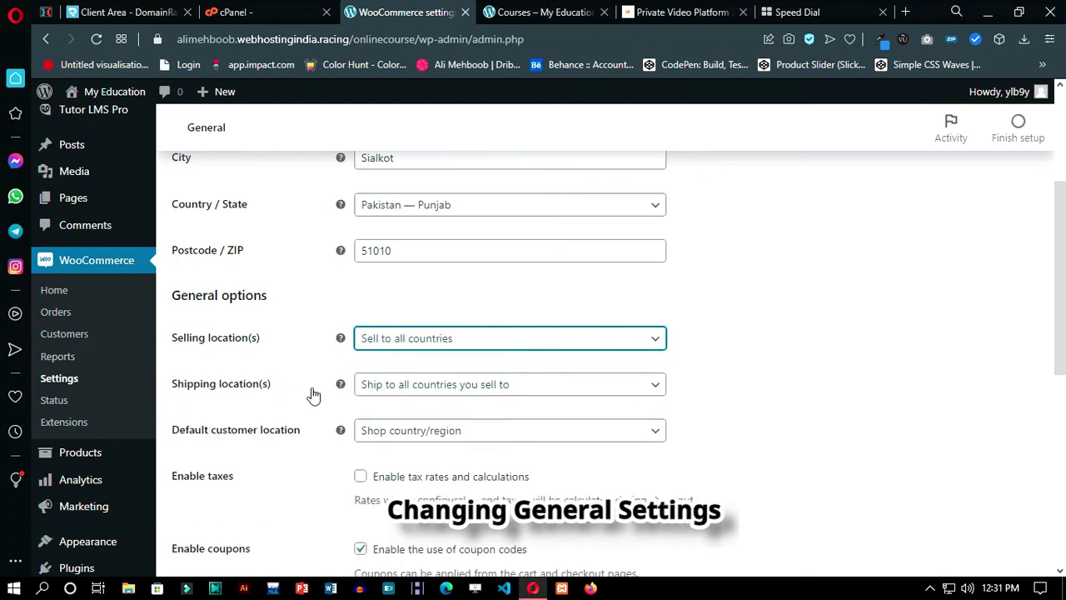
{"action": "left_click", "coordinate": [473, 439]}
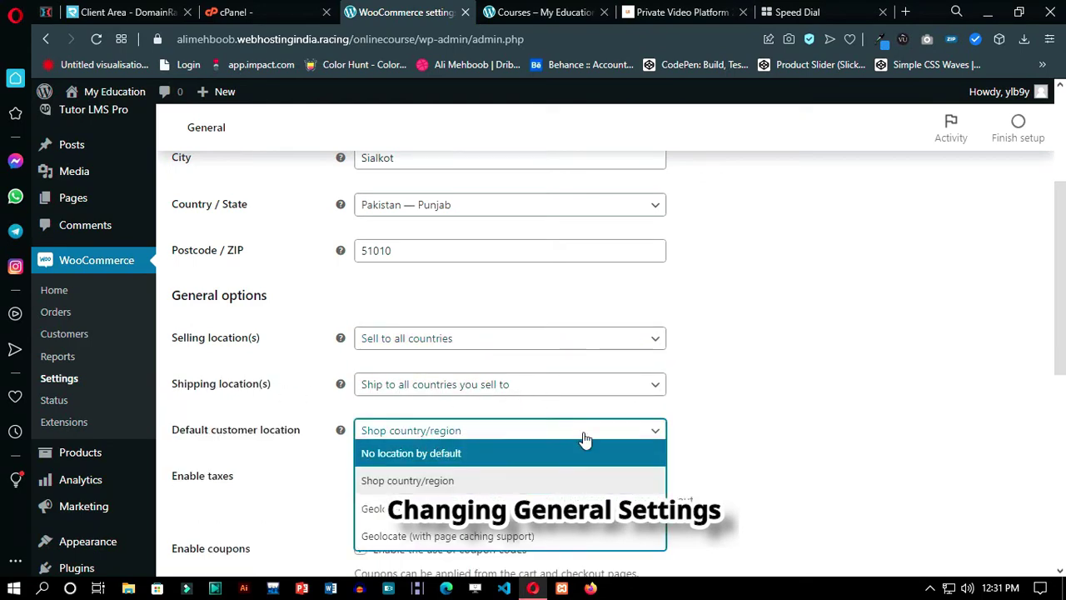
{"action": "left_click", "coordinate": [636, 431]}
{"action": "scroll", "coordinate": [547, 401], "scroll_direction": "down", "scroll_amount": 2}
{"action": "scroll", "coordinate": [548, 401], "scroll_direction": "down", "scroll_amount": 1}
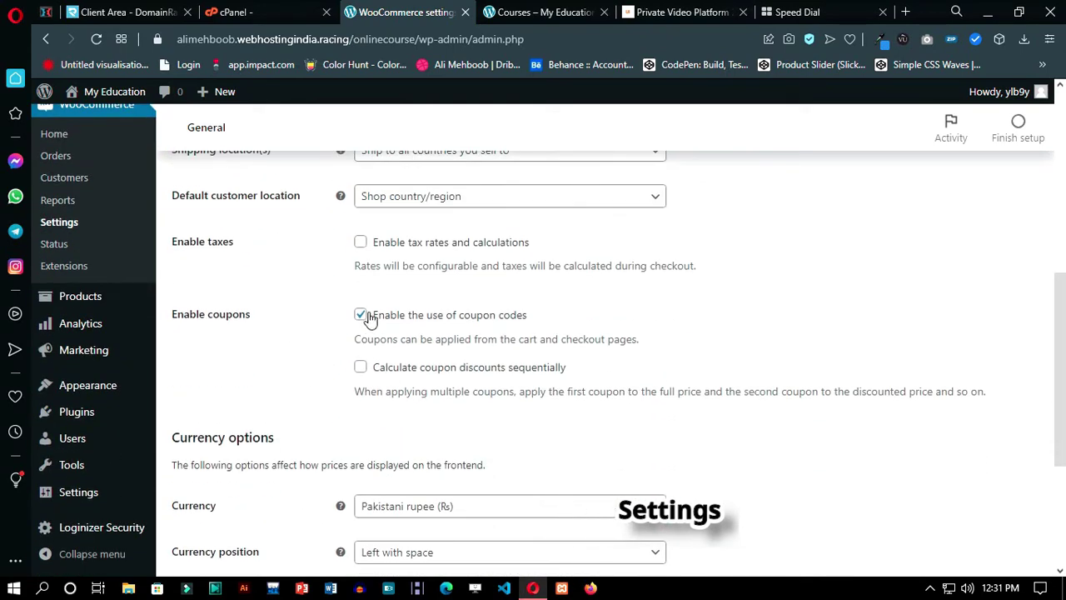
{"action": "scroll", "coordinate": [342, 395], "scroll_direction": "down", "scroll_amount": 1}
{"action": "scroll", "coordinate": [342, 395], "scroll_direction": "down", "scroll_amount": 2}
Step: Change the store currency from Pakistani rupee to Australian dollar ($)
{"action": "left_click", "coordinate": [517, 356]}
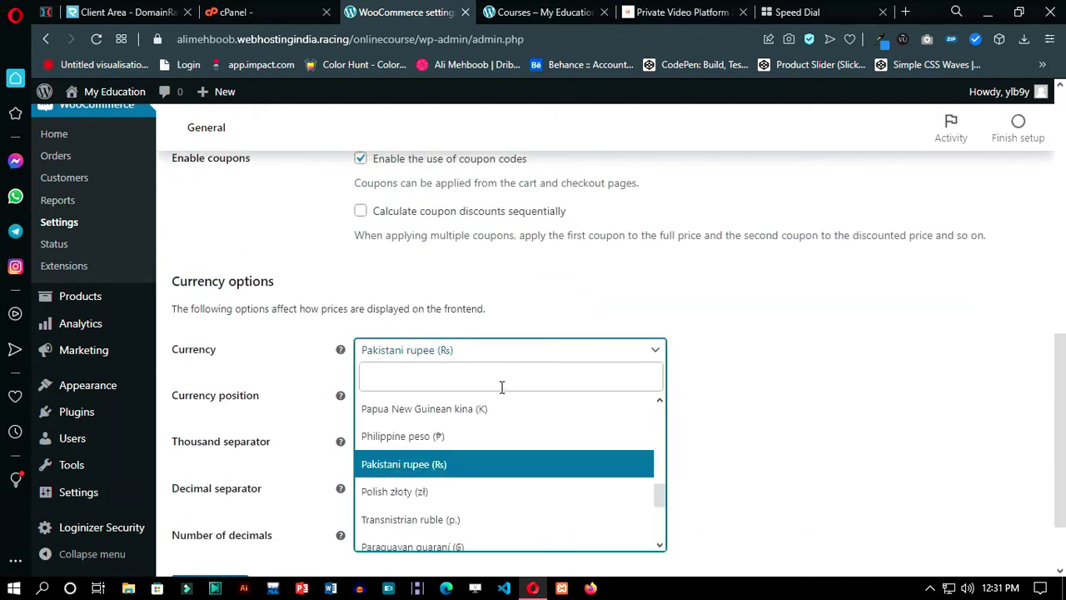
{"action": "type", "text": "usd"}
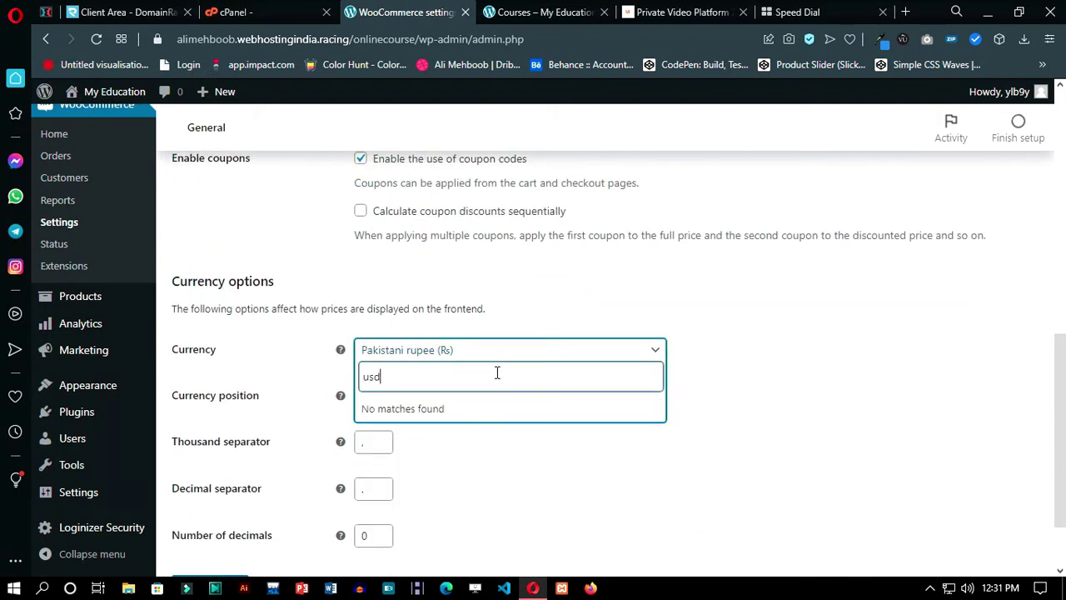
{"action": "key", "text": "ctrl+a"}
{"action": "type", "text": "a"}
{"action": "key", "text": "BackSpace"}
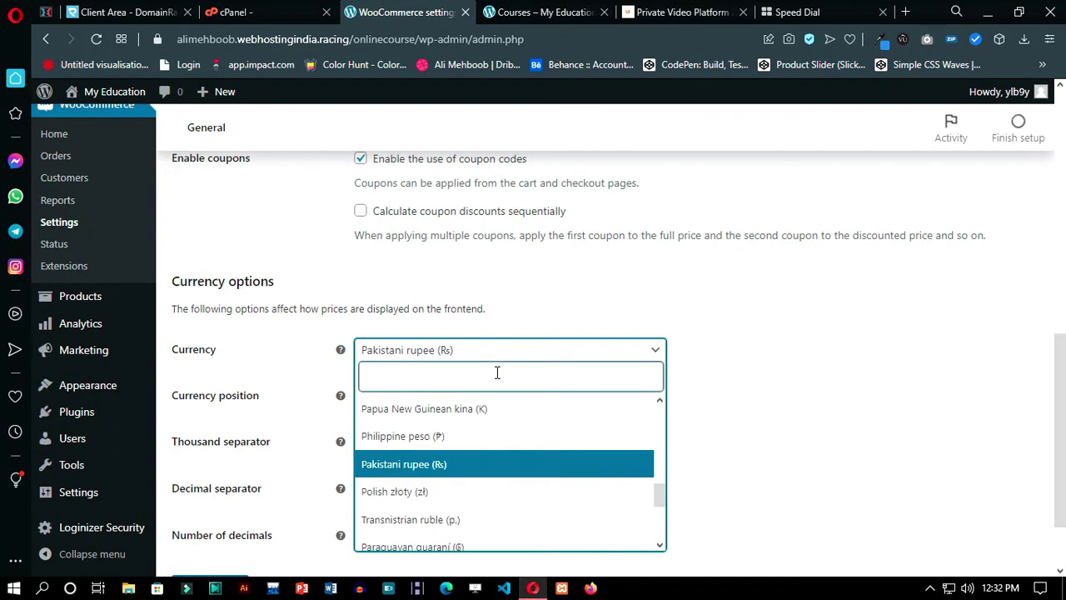
{"action": "type", "text": "ame"}
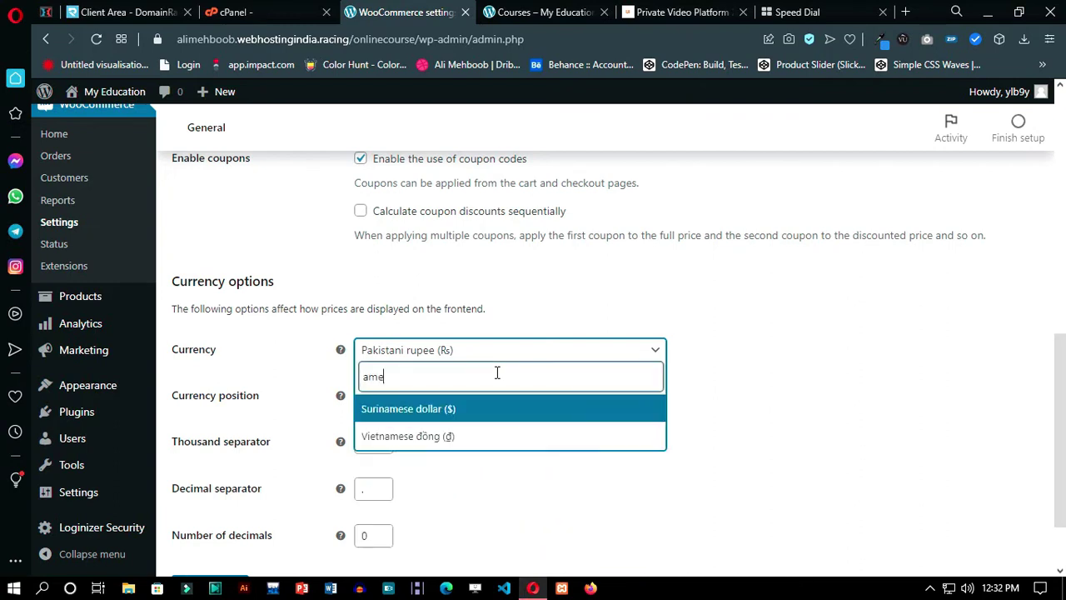
{"action": "key", "text": "BackSpace"}
{"action": "key", "text": "BackSpace"}
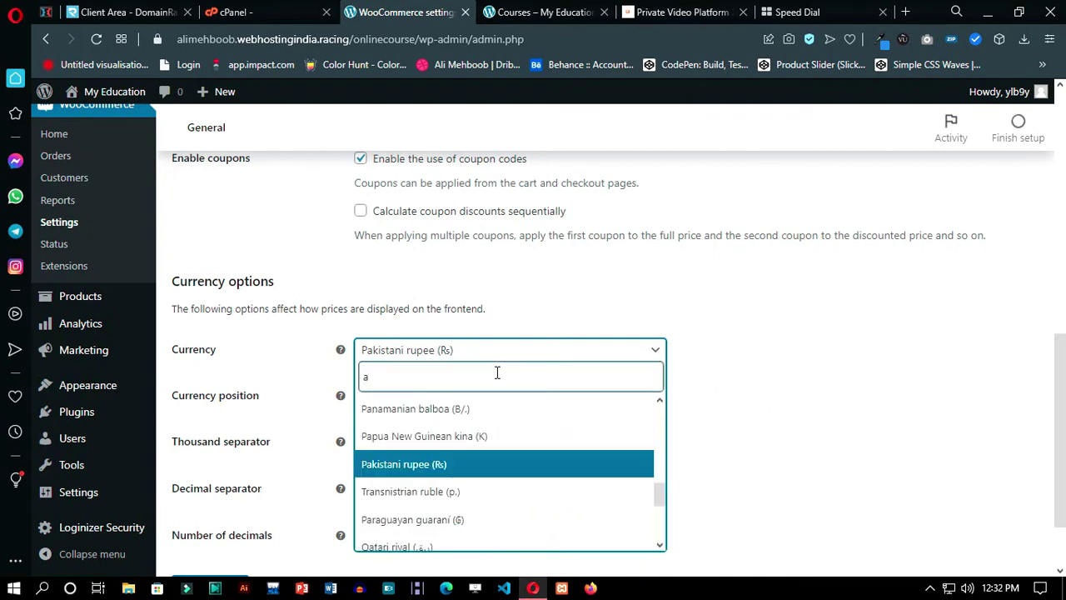
{"action": "type", "text": "ust"}
{"action": "key", "text": "Return"}
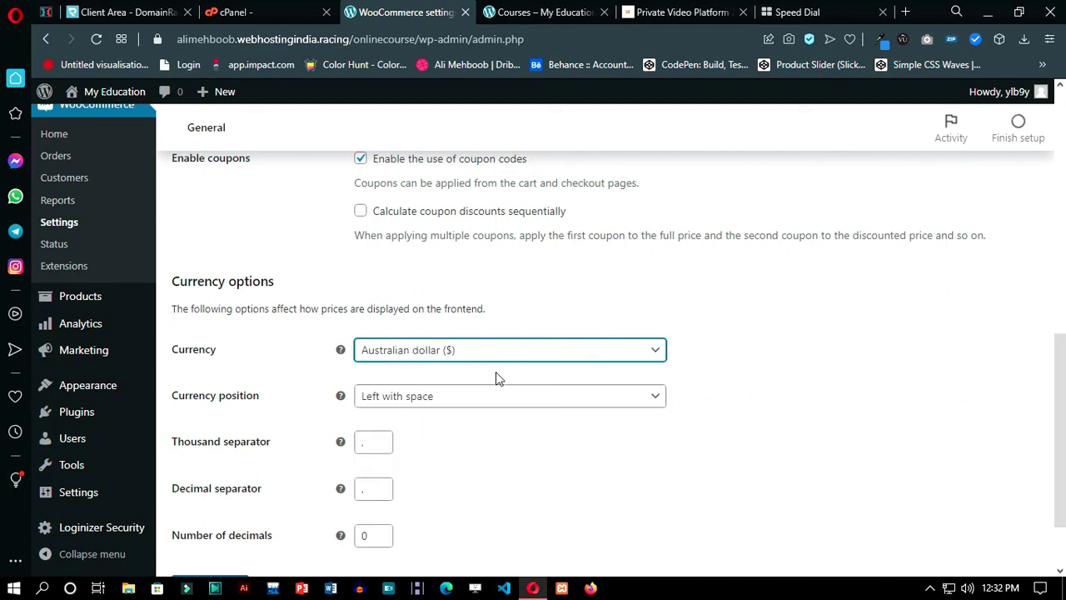
Step: Keep the currency position as Left with space and save the general settings
{"action": "left_click", "coordinate": [482, 408]}
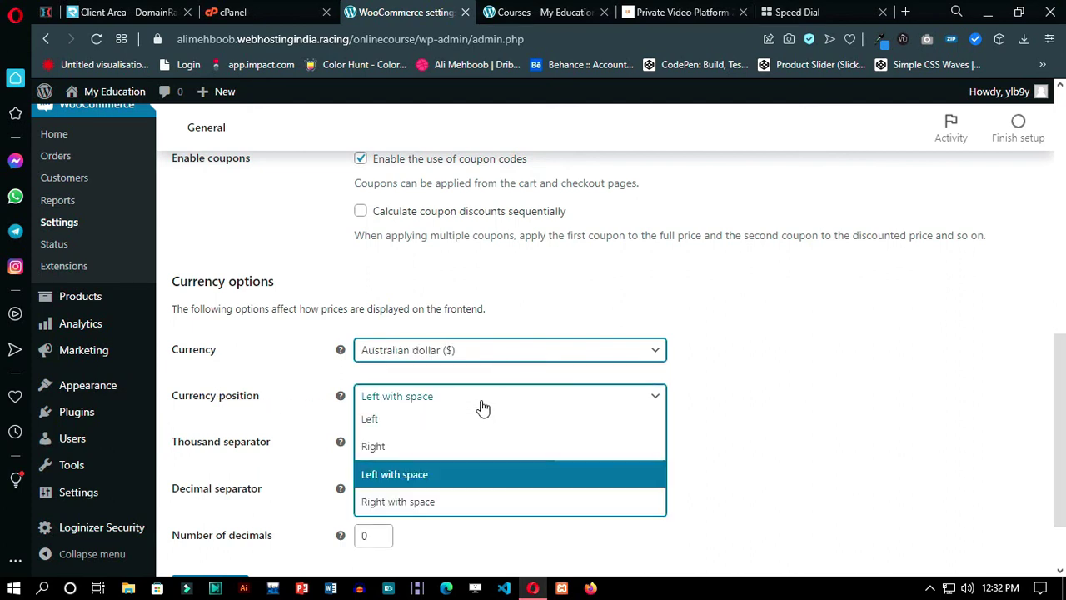
{"action": "left_click", "coordinate": [442, 475]}
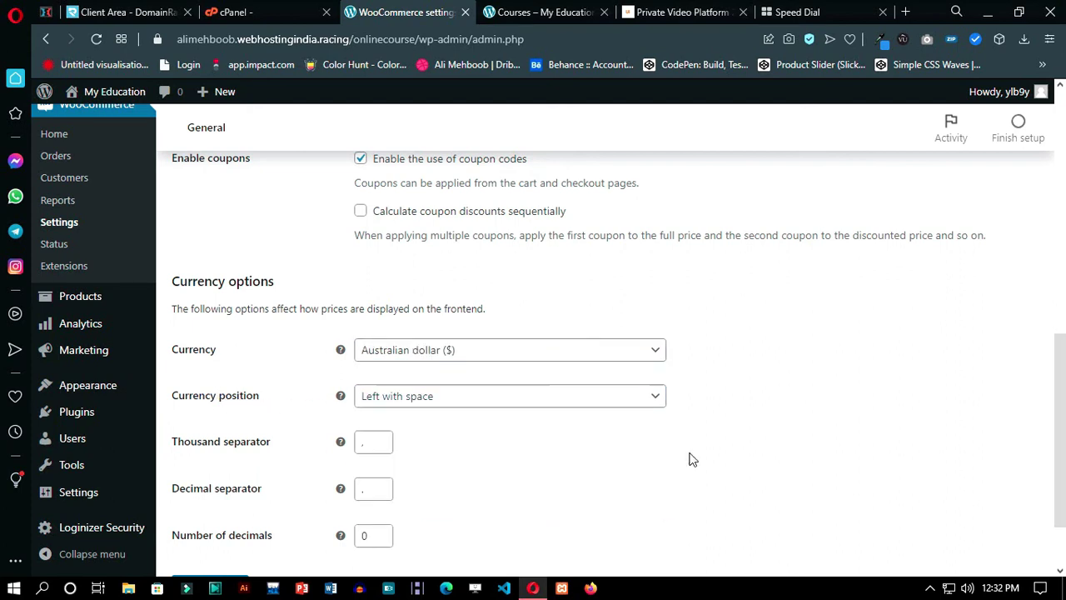
{"action": "scroll", "coordinate": [689, 457], "scroll_direction": "down", "scroll_amount": 1}
{"action": "left_click", "coordinate": [210, 493]}
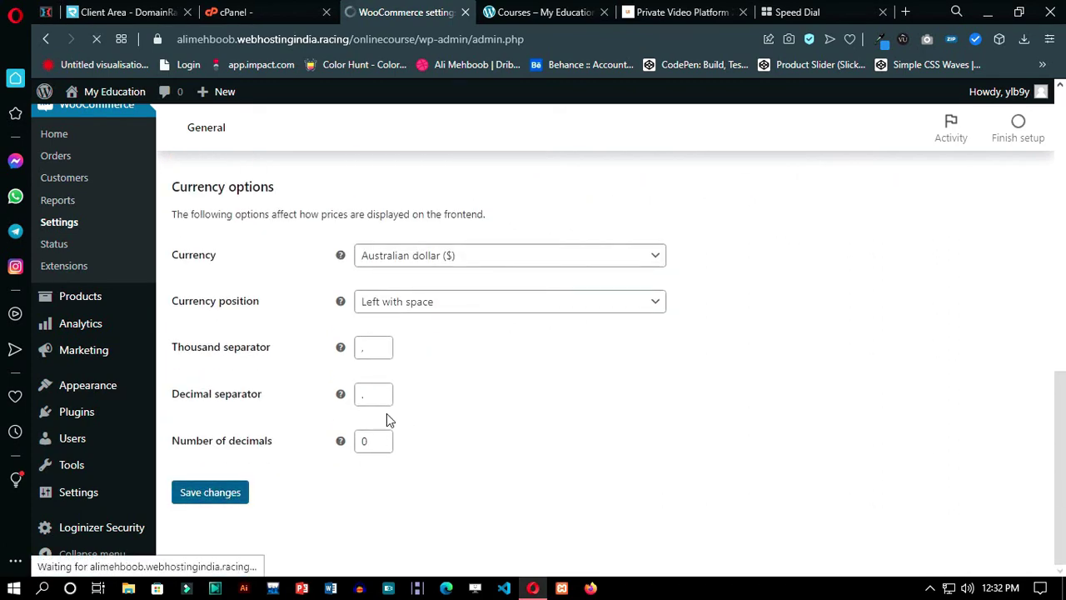
{"action": "scroll", "coordinate": [386, 413], "scroll_direction": "up", "scroll_amount": 8}
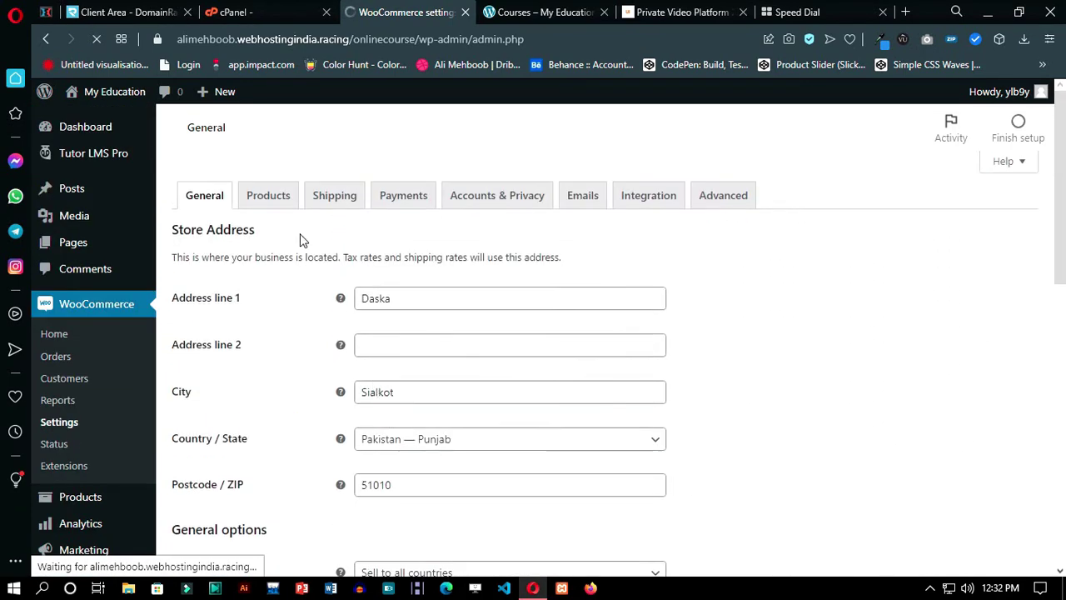
{"action": "left_click", "coordinate": [477, 202]}
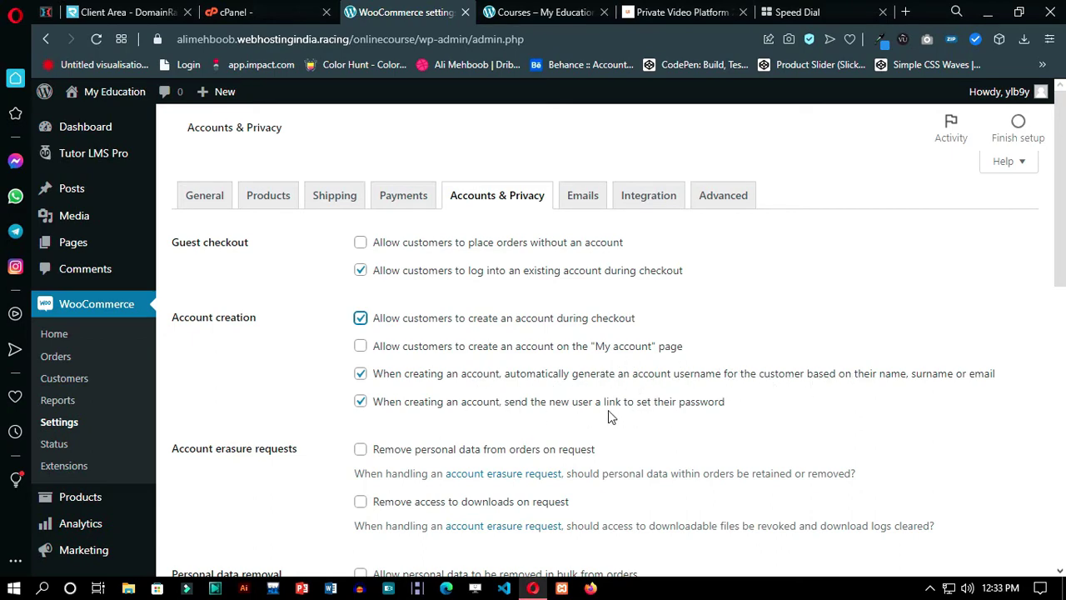
{"action": "scroll", "coordinate": [608, 413], "scroll_direction": "down", "scroll_amount": 1}
{"action": "scroll", "coordinate": [383, 387], "scroll_direction": "down", "scroll_amount": 1}
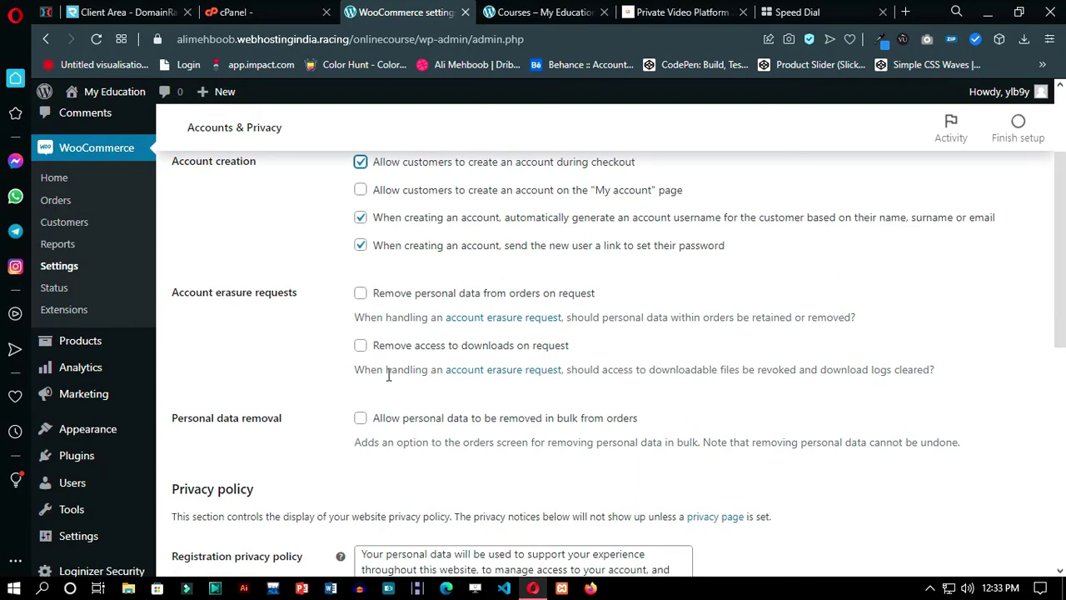
{"action": "scroll", "coordinate": [403, 366], "scroll_direction": "down", "scroll_amount": 1}
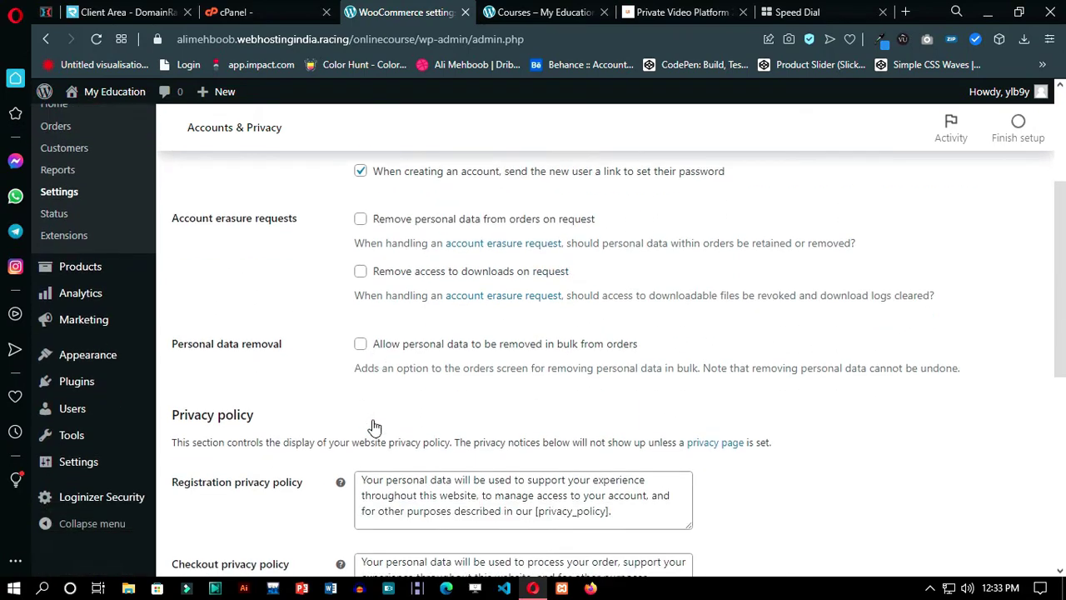
{"action": "scroll", "coordinate": [400, 379], "scroll_direction": "down", "scroll_amount": 6}
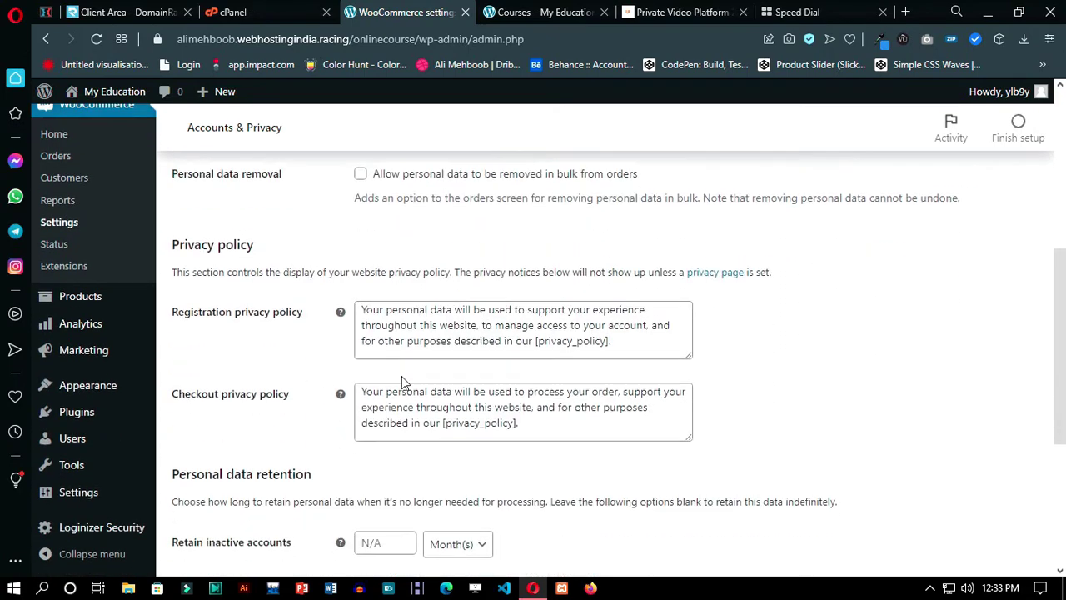
Step: Save the account and privacy settings, then review the payment methods, toggling direct bank transfer
{"action": "left_click", "coordinate": [209, 492]}
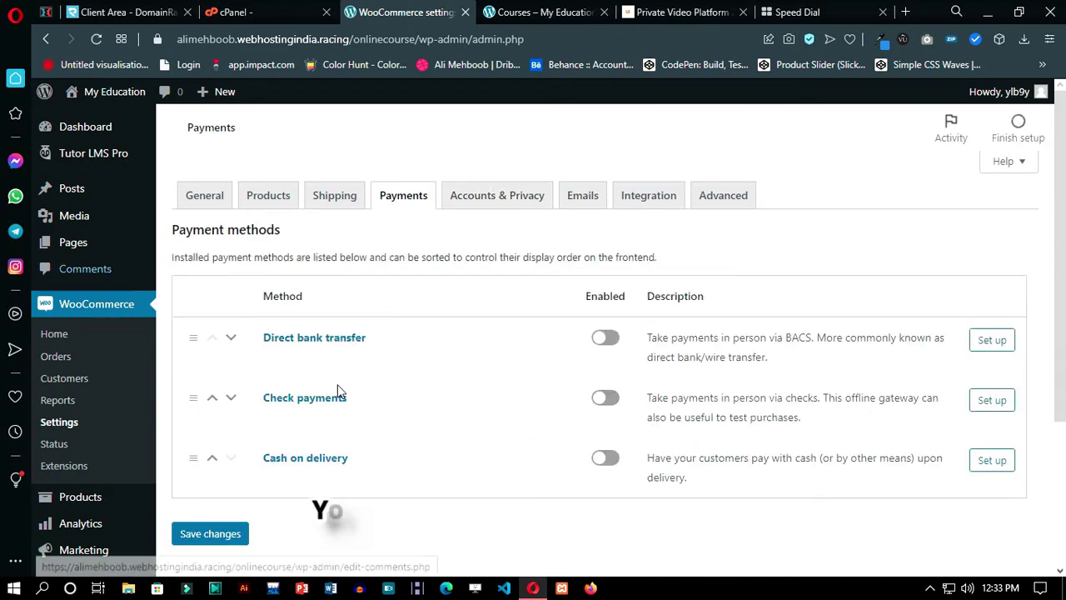
{"action": "left_click", "coordinate": [605, 337]}
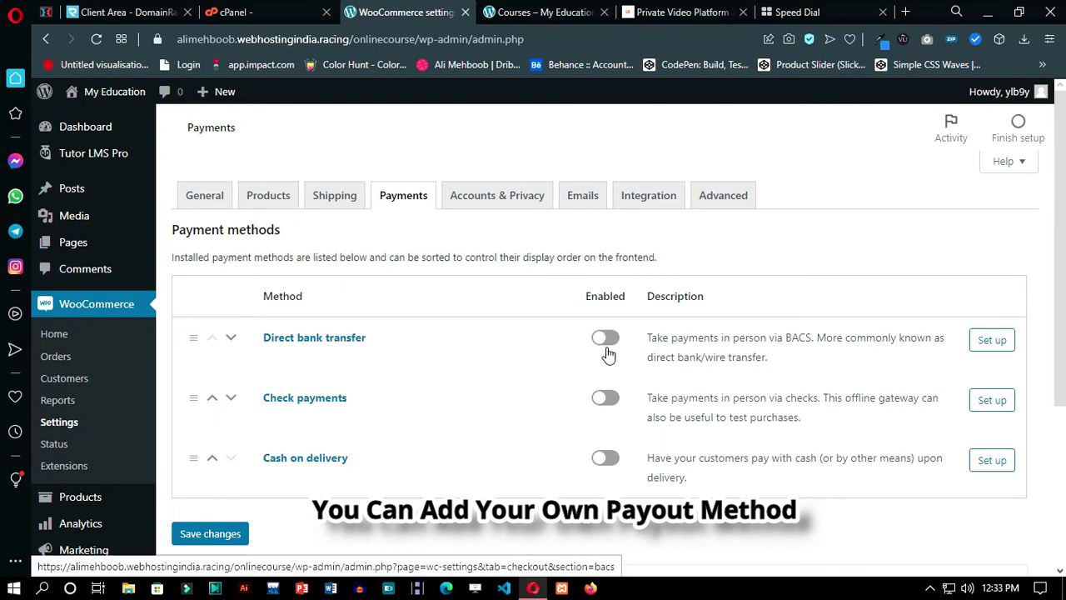
{"action": "scroll", "coordinate": [609, 354], "scroll_direction": "down", "scroll_amount": 3}
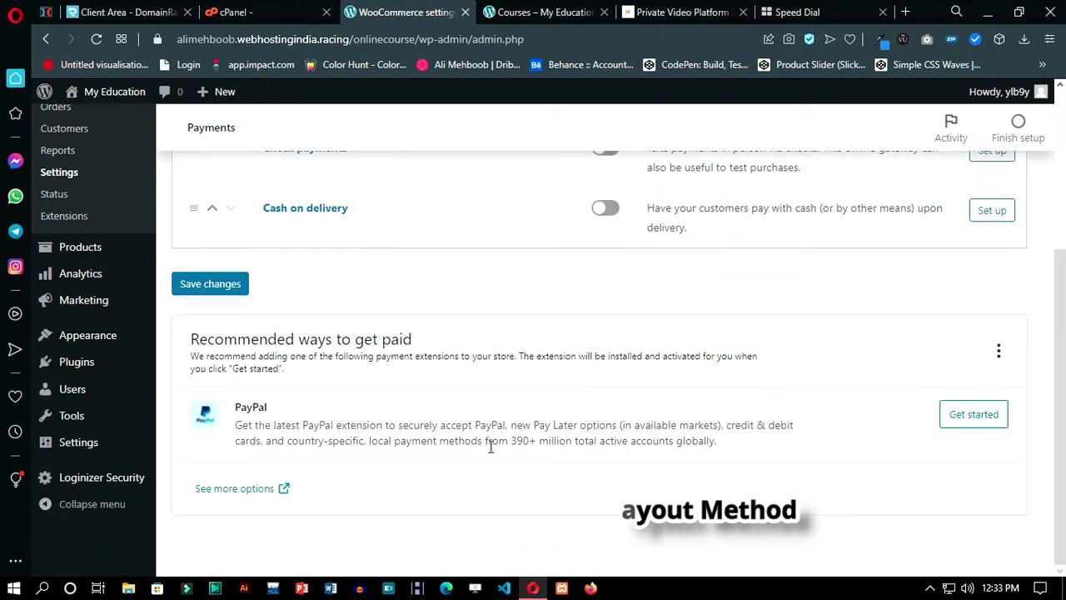
{"action": "scroll", "coordinate": [452, 428], "scroll_direction": "up", "scroll_amount": 3}
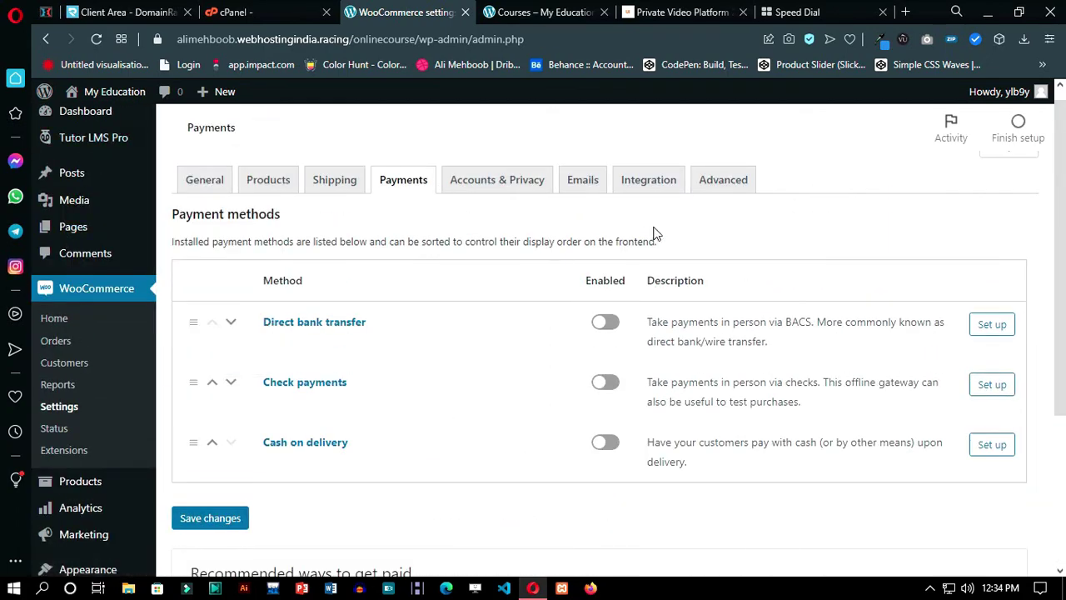
{"action": "mouse_move", "coordinate": [93, 137]}
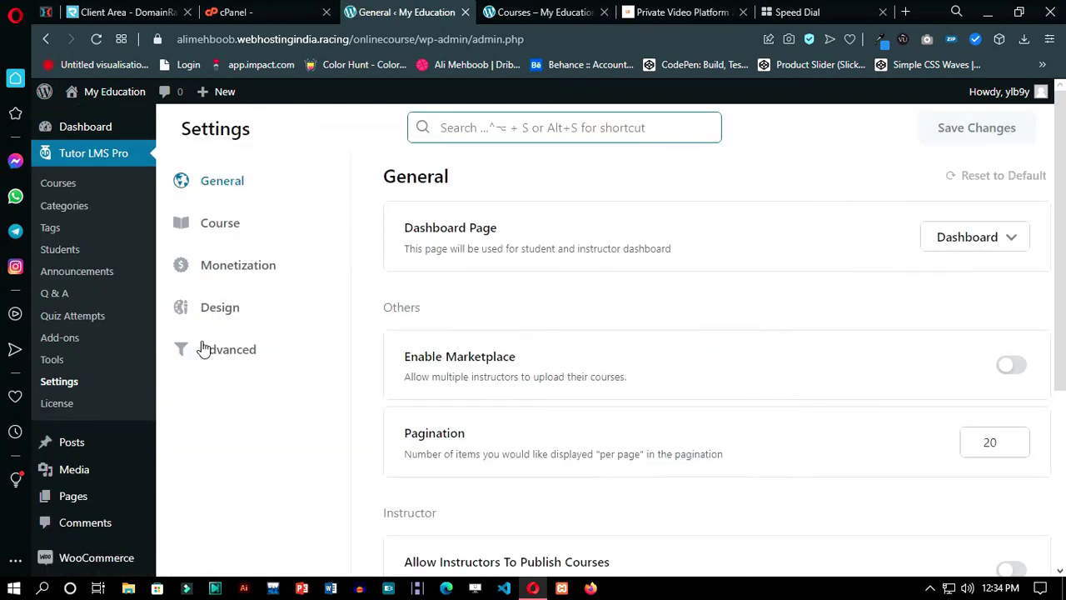
Step: Choose WooCommerce as the eCommerce engine in the Monetization settings
{"action": "left_click", "coordinate": [236, 266]}
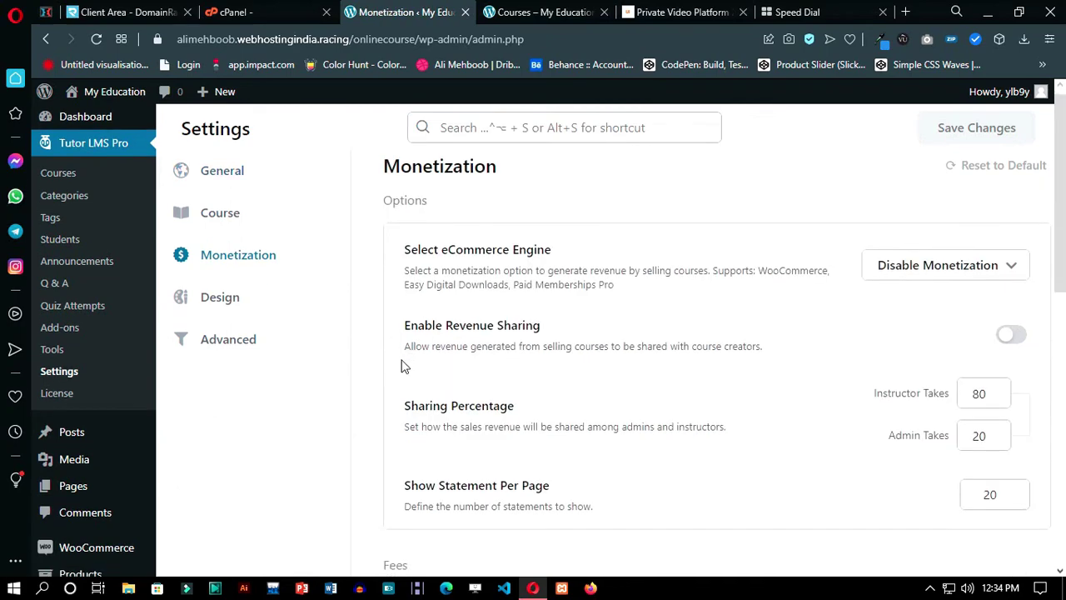
{"action": "left_click", "coordinate": [994, 289]}
{"action": "left_click", "coordinate": [917, 367]}
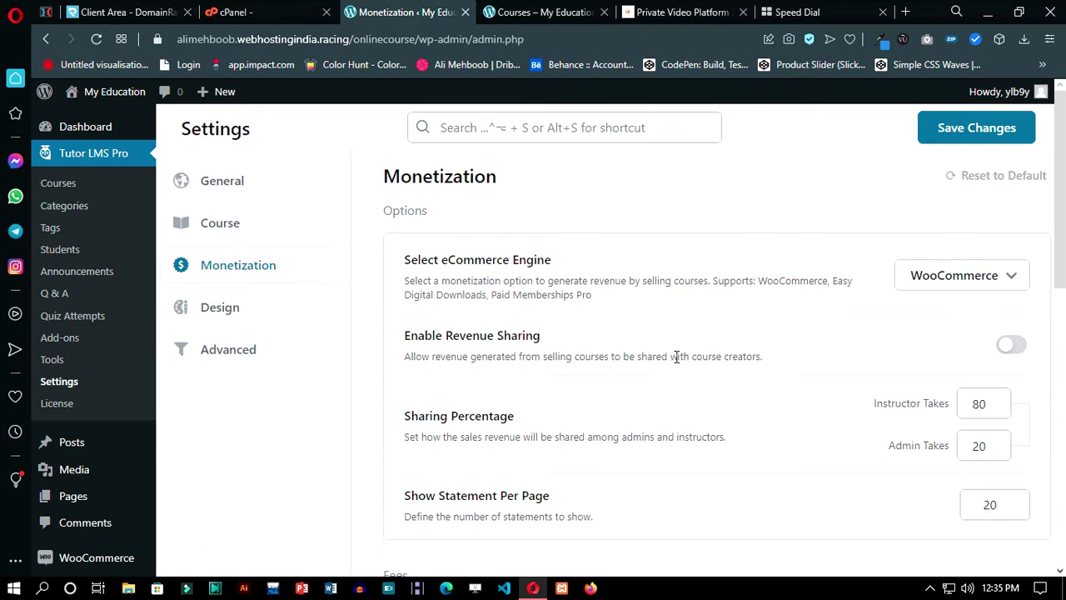
Step: Leave Revenue Sharing switched off and save the monetization settings
{"action": "scroll", "coordinate": [841, 371], "scroll_direction": "down", "scroll_amount": 1}
{"action": "left_click", "coordinate": [1008, 266]}
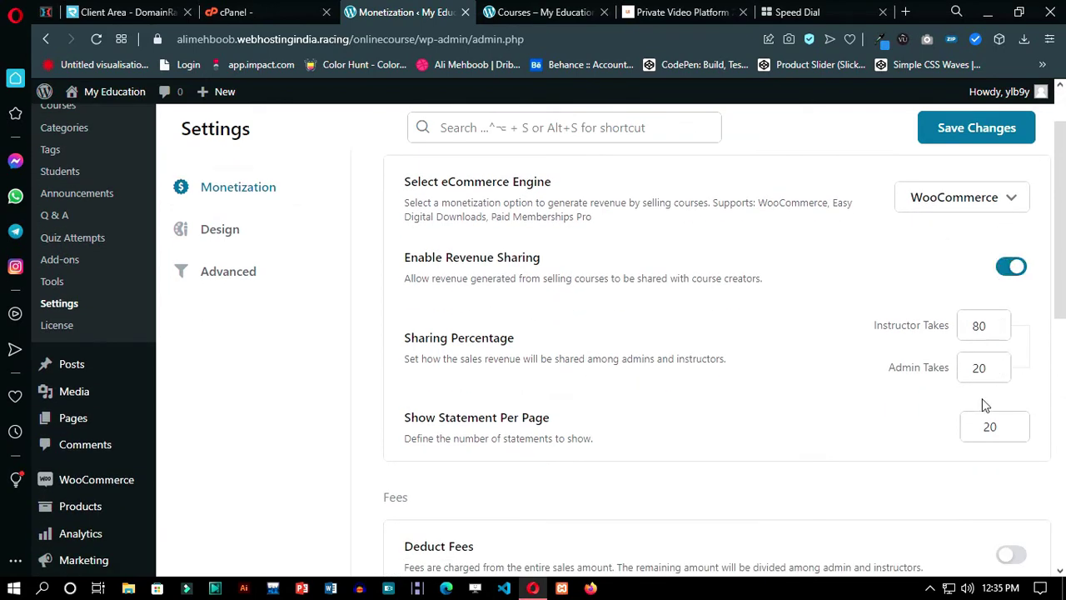
{"action": "left_click", "coordinate": [1012, 277]}
{"action": "scroll", "coordinate": [869, 419], "scroll_direction": "down", "scroll_amount": 5}
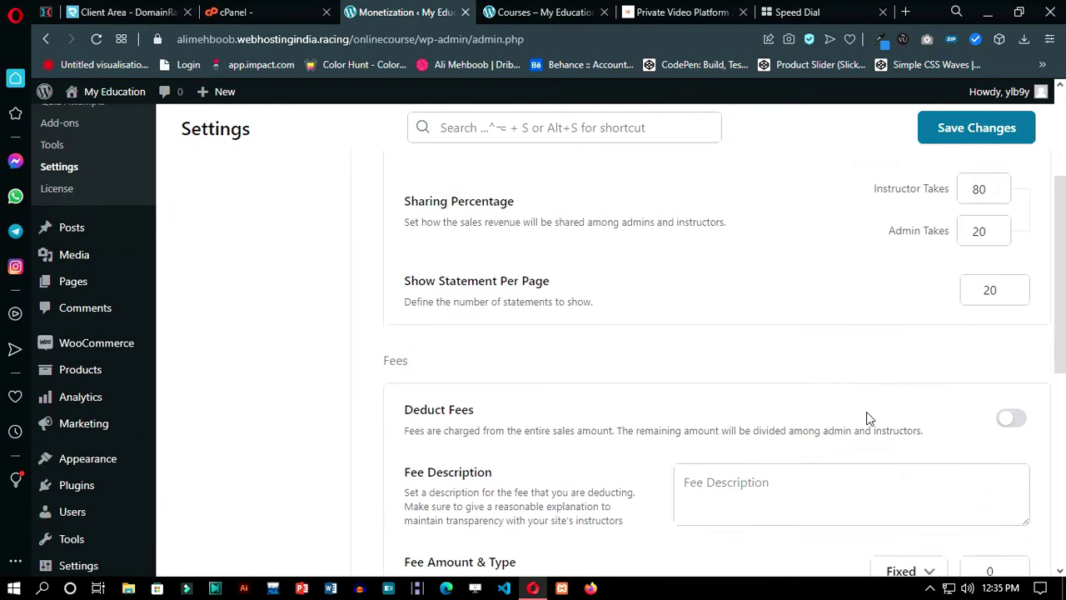
{"action": "scroll", "coordinate": [549, 403], "scroll_direction": "down", "scroll_amount": 2}
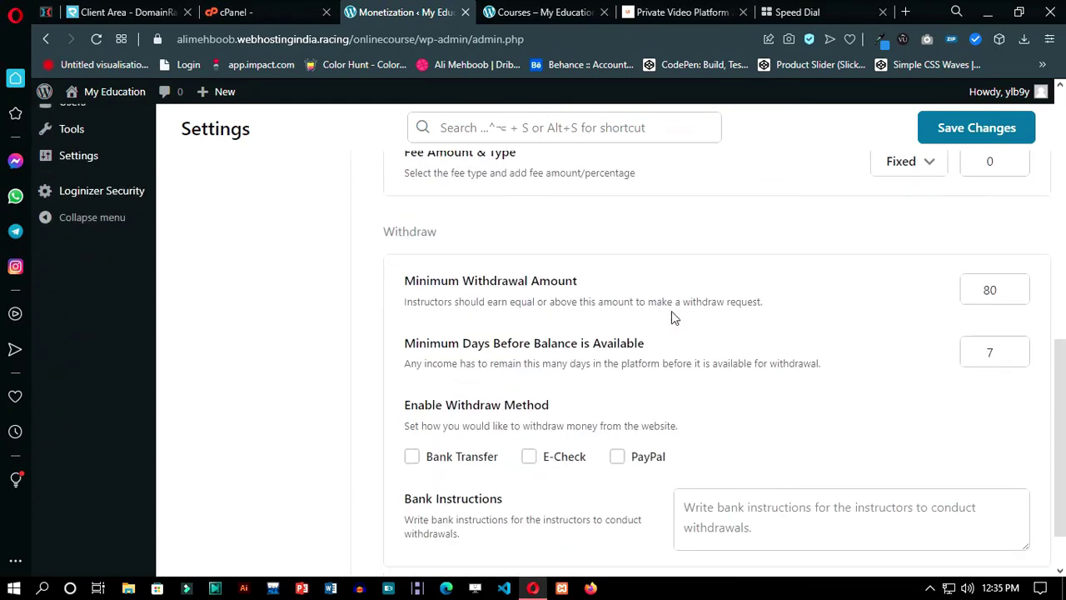
{"action": "scroll", "coordinate": [508, 441], "scroll_direction": "down", "scroll_amount": 1}
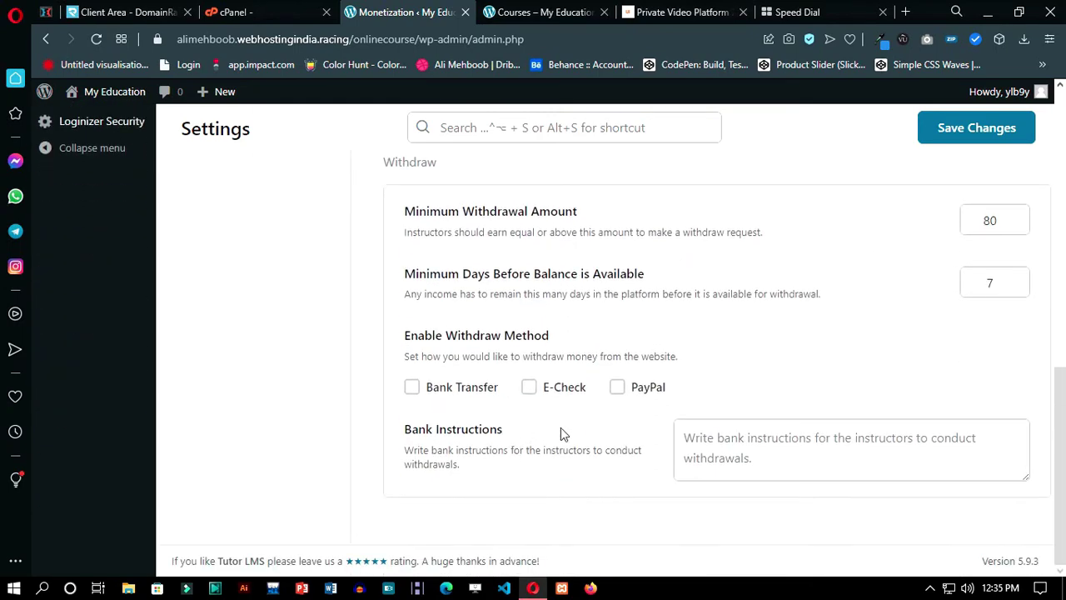
{"action": "scroll", "coordinate": [735, 413], "scroll_direction": "up", "scroll_amount": 9}
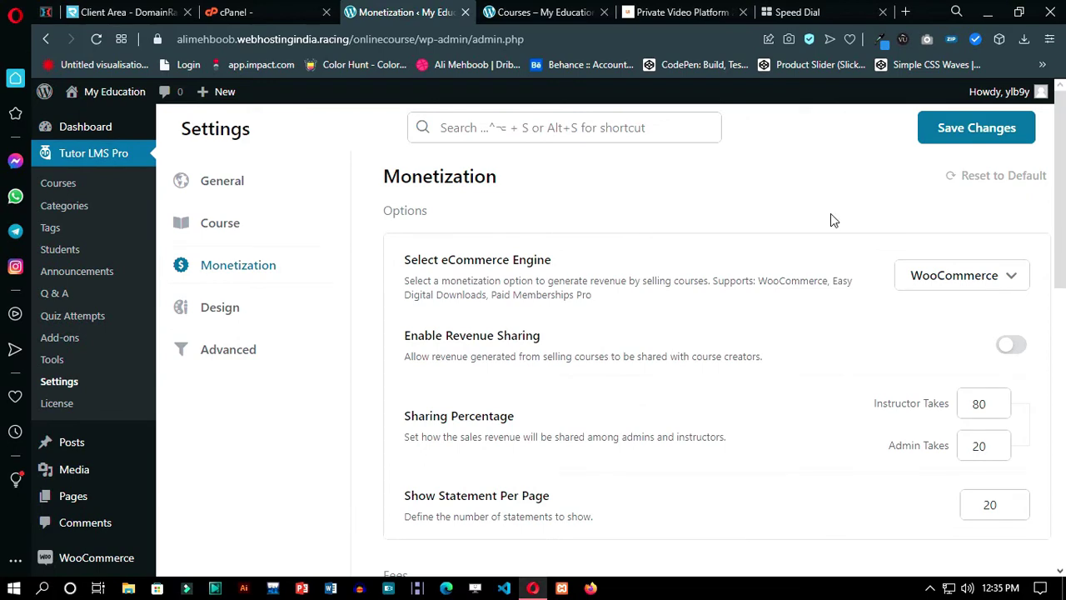
{"action": "left_click", "coordinate": [1000, 137]}
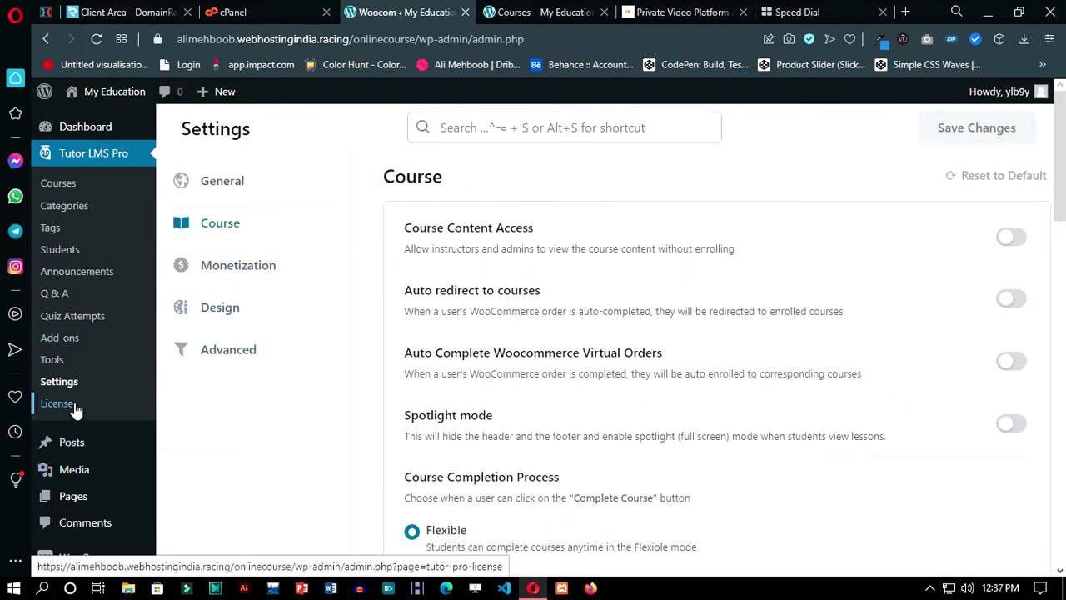
{"action": "scroll", "coordinate": [75, 409], "scroll_direction": "down", "scroll_amount": 1}
{"action": "scroll", "coordinate": [76, 409], "scroll_direction": "down", "scroll_amount": 1}
Step: Start a new product named 'ReactJS And Redux Advanced Course 2022', copied from the course page
{"action": "mouse_move", "coordinate": [98, 360]}
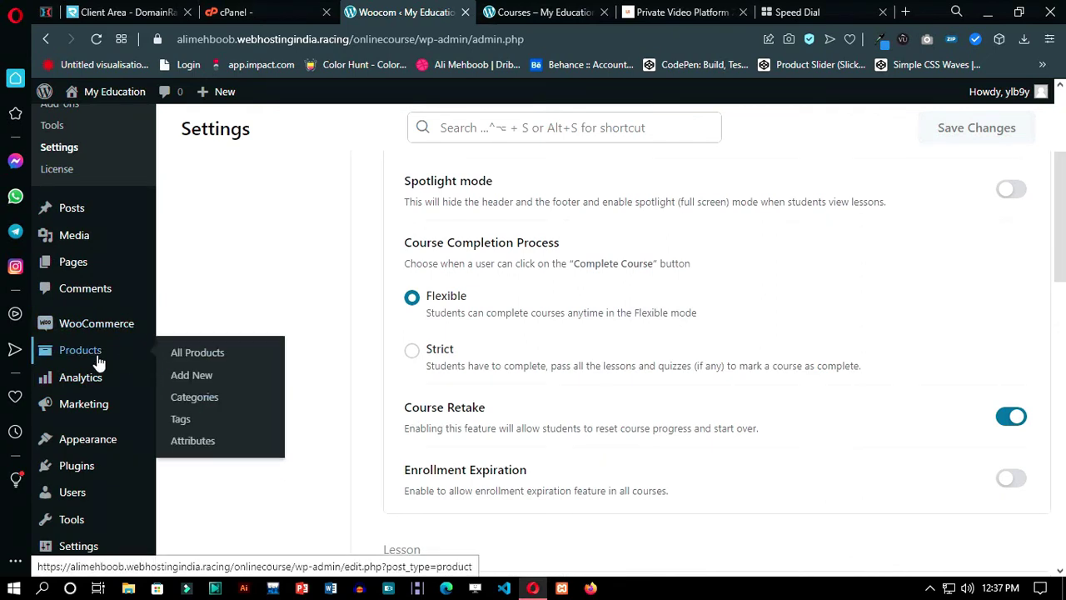
{"action": "left_click", "coordinate": [183, 376]}
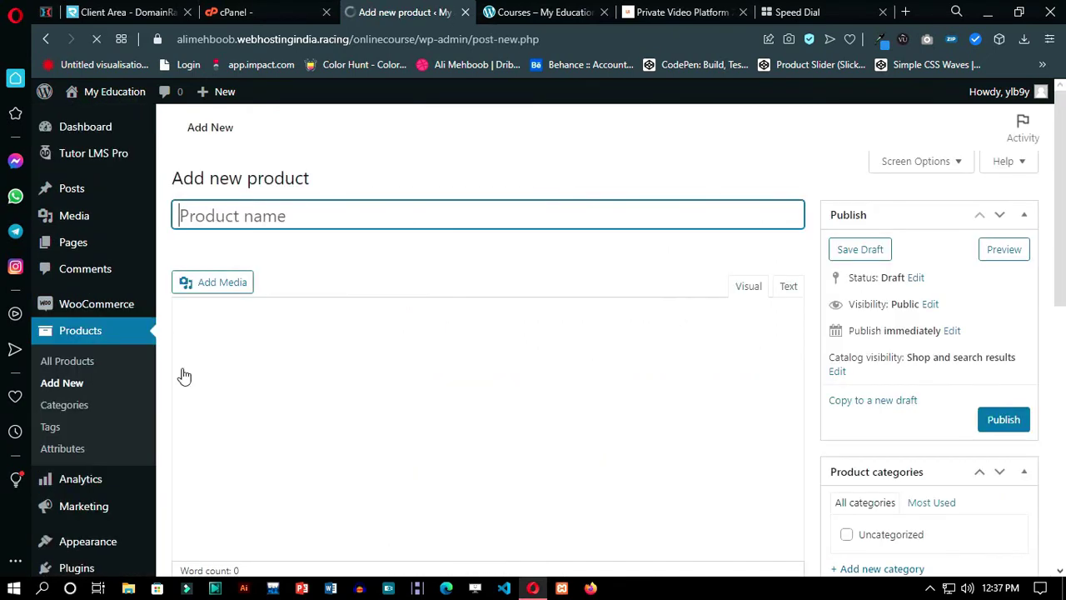
{"action": "left_click", "coordinate": [490, 12]}
{"action": "scroll", "coordinate": [252, 389], "scroll_direction": "down", "scroll_amount": 1}
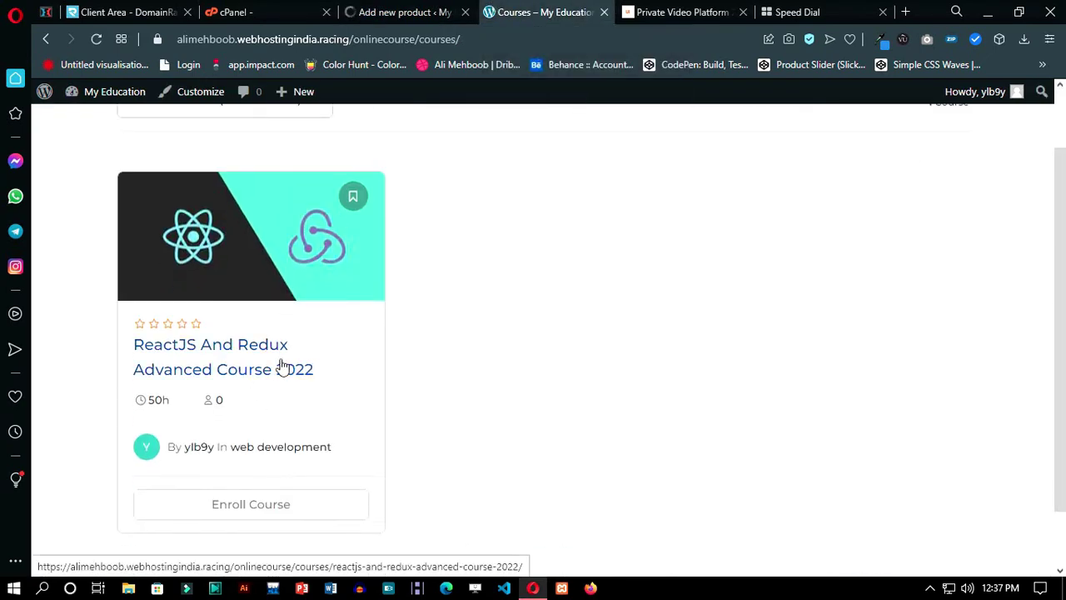
{"action": "left_click", "coordinate": [284, 364]}
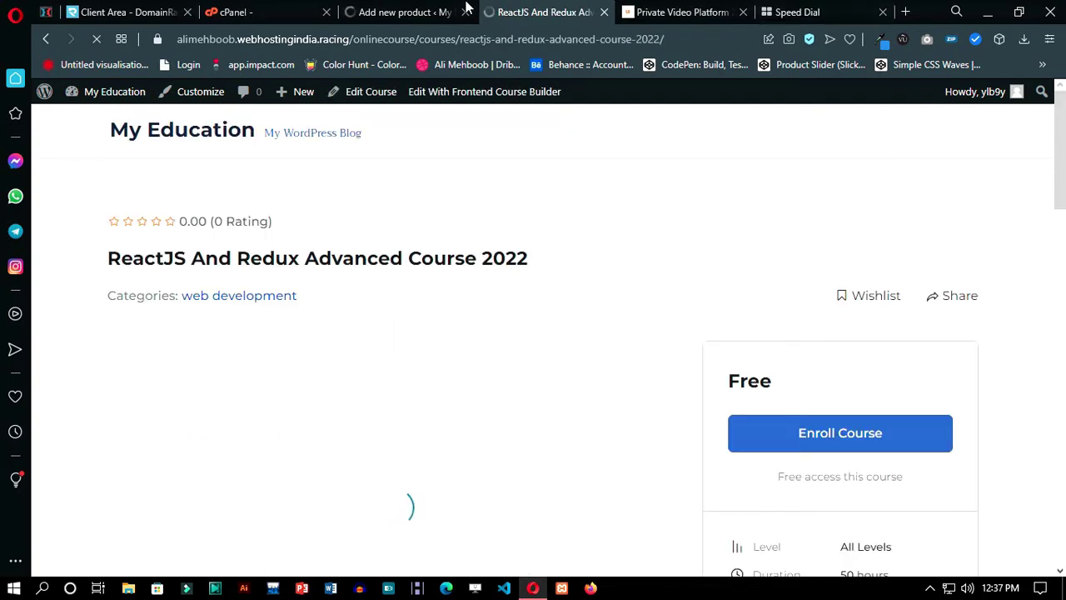
{"action": "left_click_drag", "start_coordinate": [529, 265], "coordinate": [105, 260]}
{"action": "key", "text": "ctrl+c"}
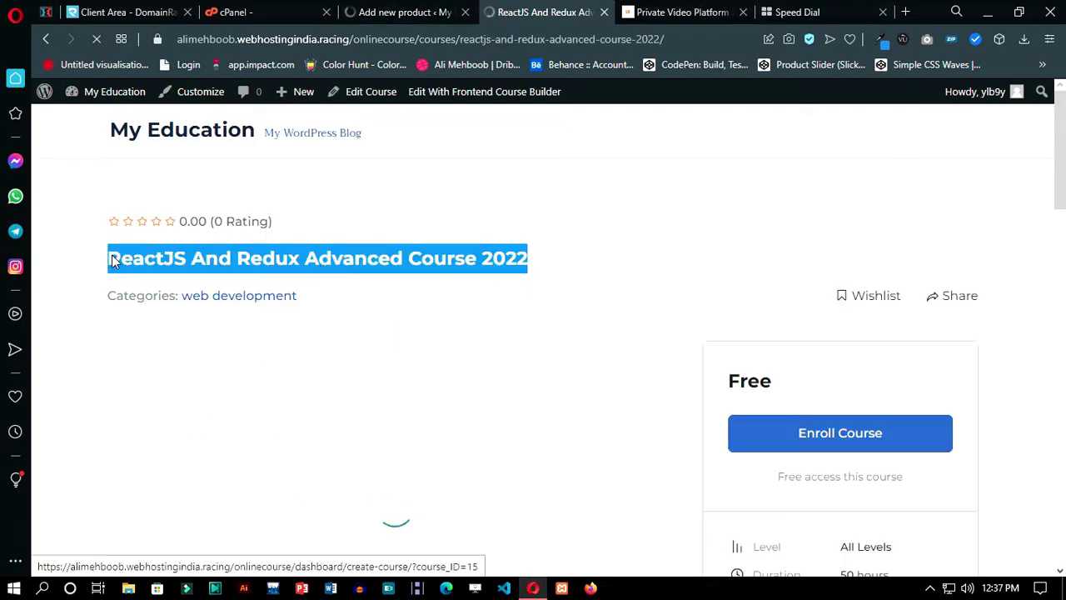
{"action": "left_click", "coordinate": [391, 11]}
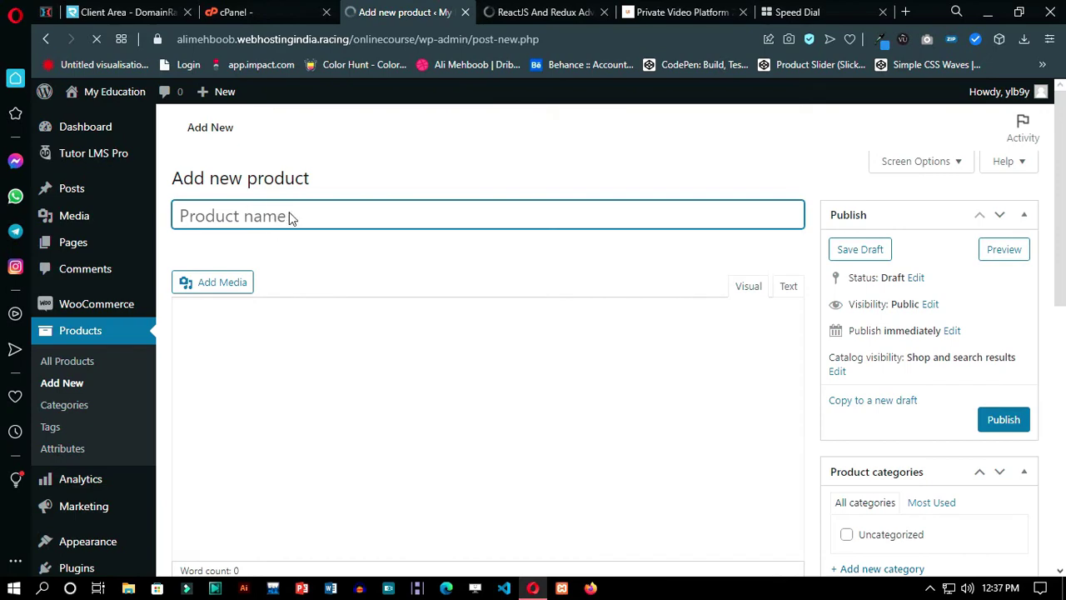
{"action": "key", "text": "ctrl+v"}
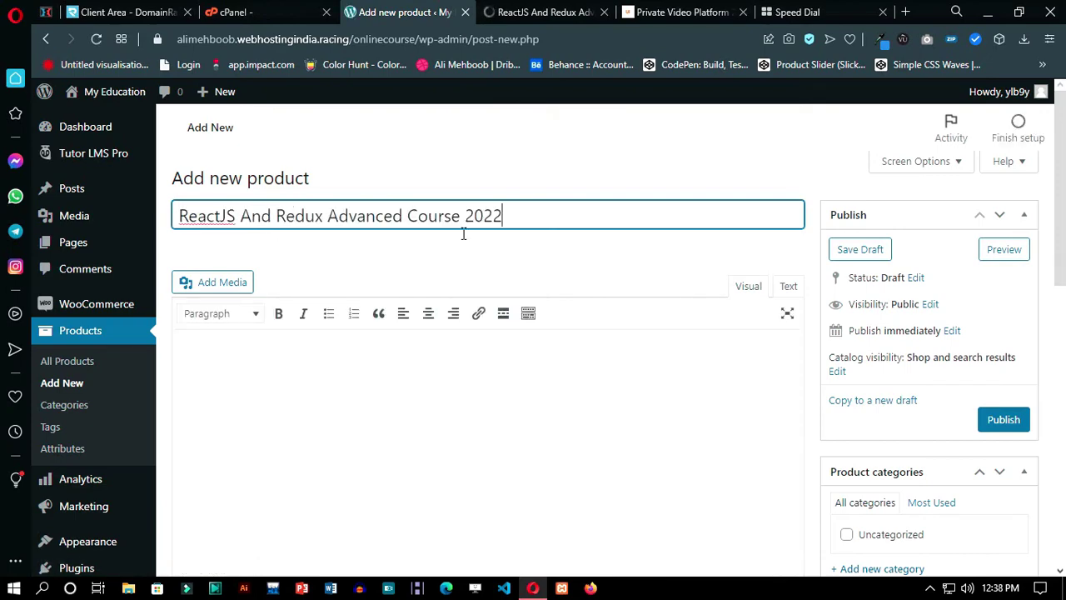
Step: Paste the course's full Why Learn Redux description into the product editor
{"action": "left_click", "coordinate": [541, 12]}
{"action": "scroll", "coordinate": [283, 212], "scroll_direction": "down", "scroll_amount": 10}
{"action": "scroll", "coordinate": [246, 239], "scroll_direction": "down", "scroll_amount": 2}
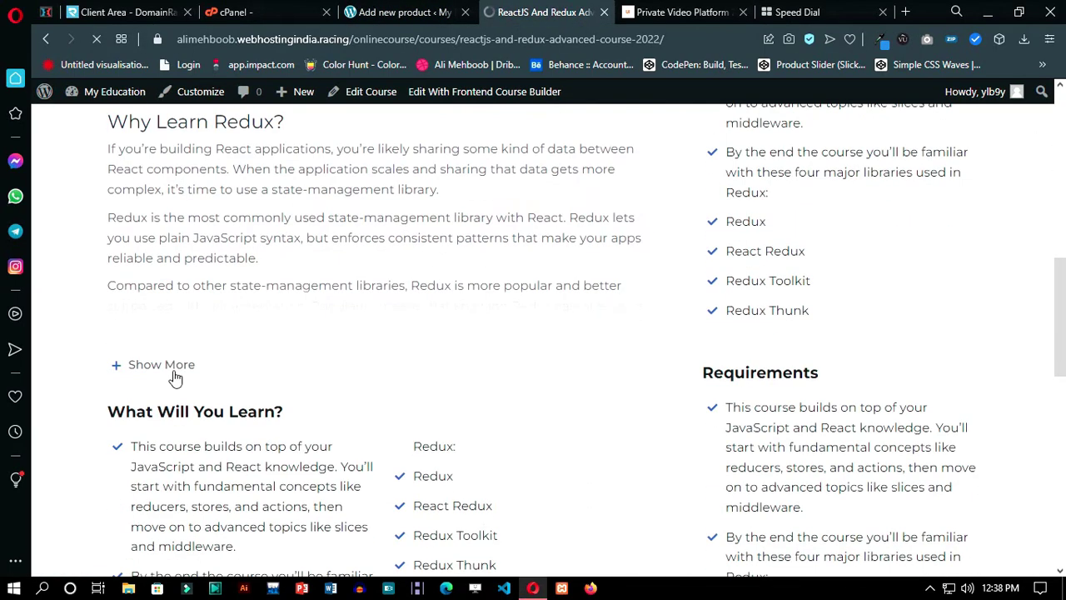
{"action": "left_click", "coordinate": [175, 367]}
{"action": "left_click_drag", "start_coordinate": [291, 448], "coordinate": [104, 133]}
{"action": "key", "text": "ctrl+c"}
{"action": "left_click", "coordinate": [400, 12]}
{"action": "left_click", "coordinate": [355, 355]}
{"action": "key", "text": "ctrl+v"}
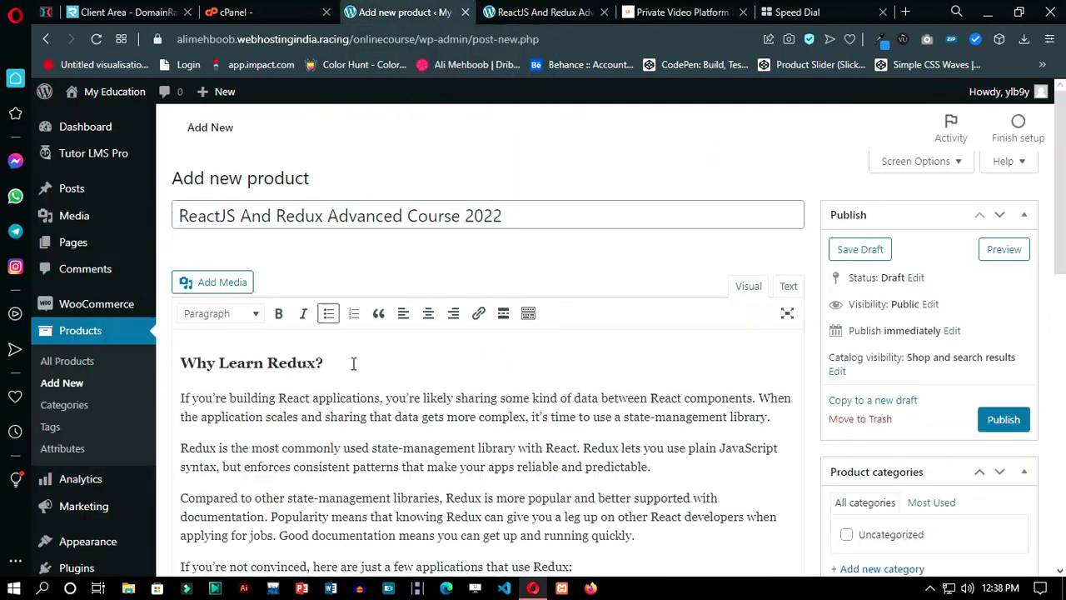
{"action": "scroll", "coordinate": [818, 348], "scroll_direction": "down", "scroll_amount": 4}
{"action": "scroll", "coordinate": [825, 379], "scroll_direction": "down", "scroll_amount": 1}
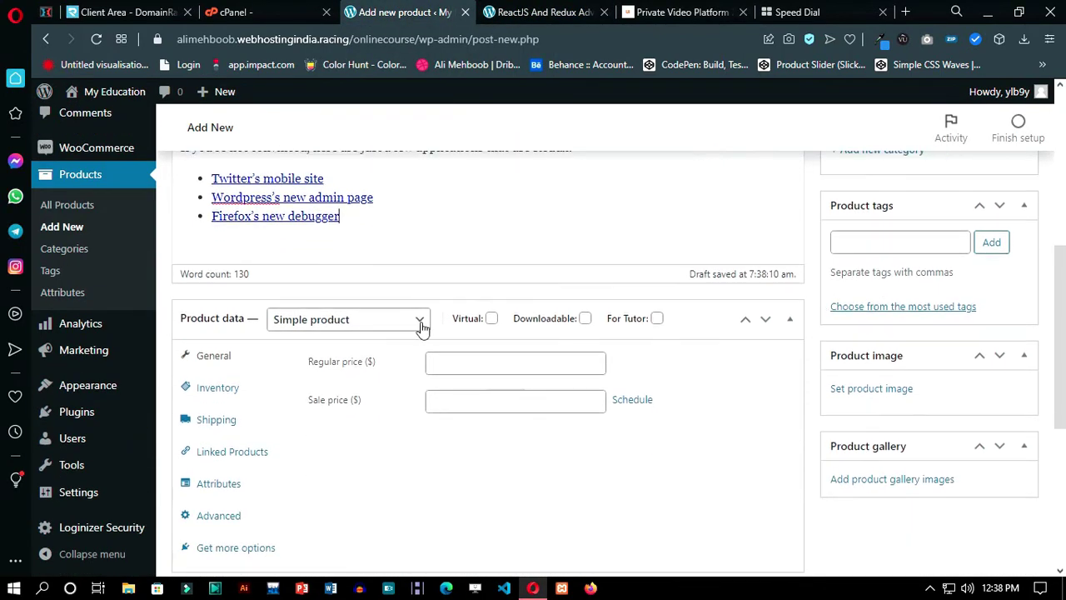
Step: Mark the product virtual and downloadable with a regular price of 49.99
{"action": "left_click", "coordinate": [491, 319]}
{"action": "left_click", "coordinate": [585, 319]}
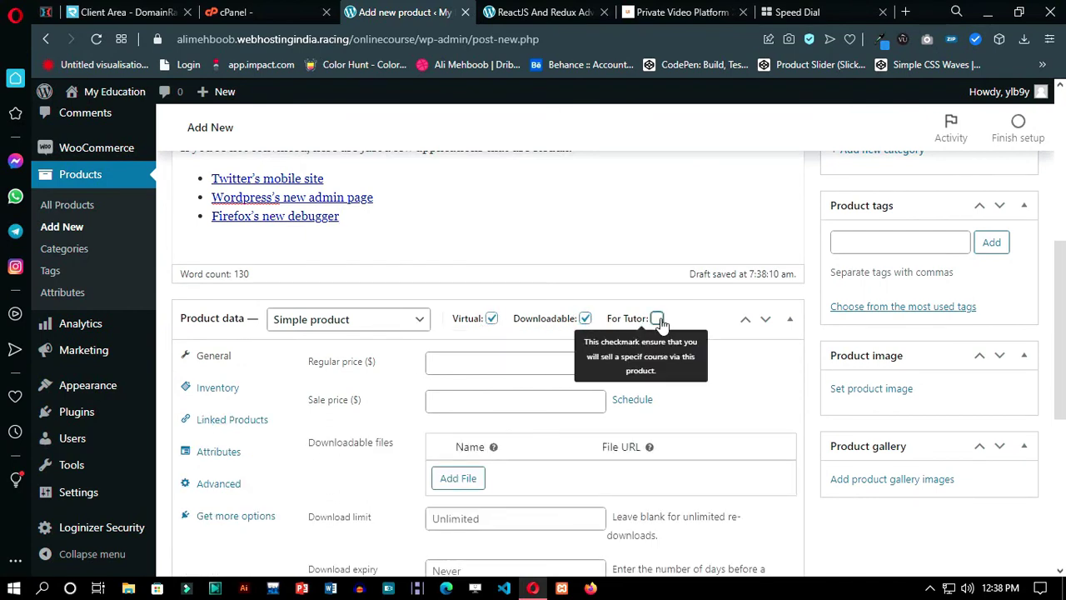
{"action": "left_click", "coordinate": [500, 366]}
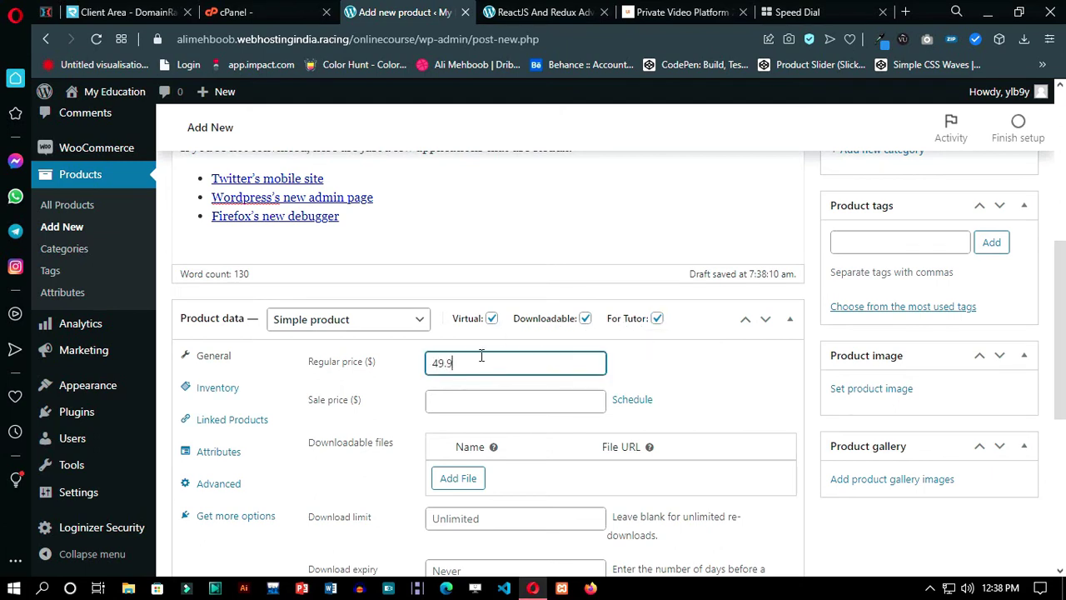
{"action": "scroll", "coordinate": [514, 399], "scroll_direction": "down", "scroll_amount": 2}
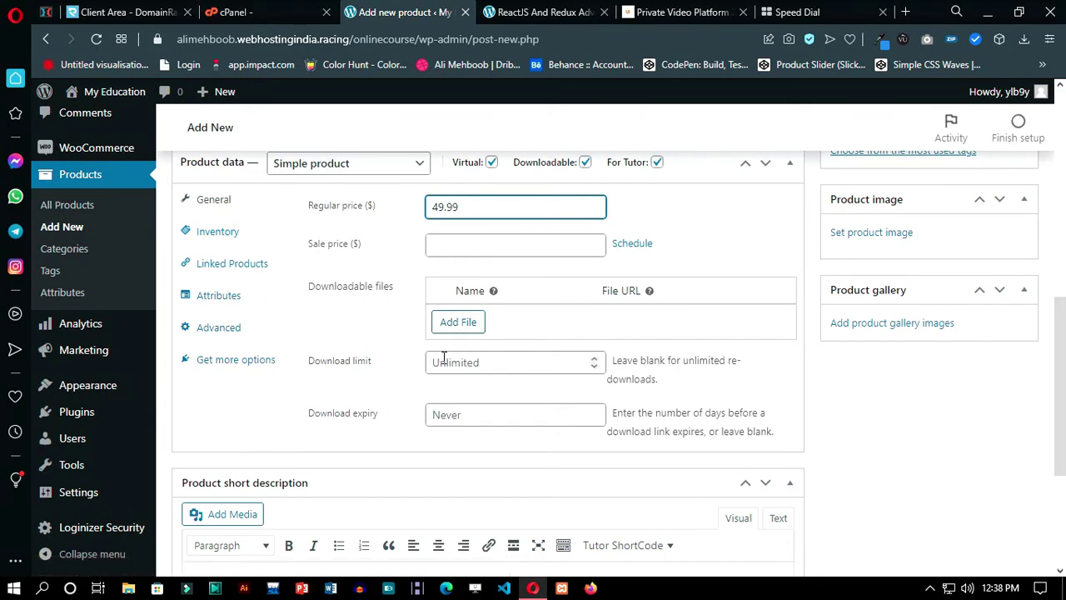
{"action": "scroll", "coordinate": [858, 367], "scroll_direction": "up", "scroll_amount": 3}
Step: Set the React and Redux picture as the product image and publish the product
{"action": "left_click", "coordinate": [869, 470]}
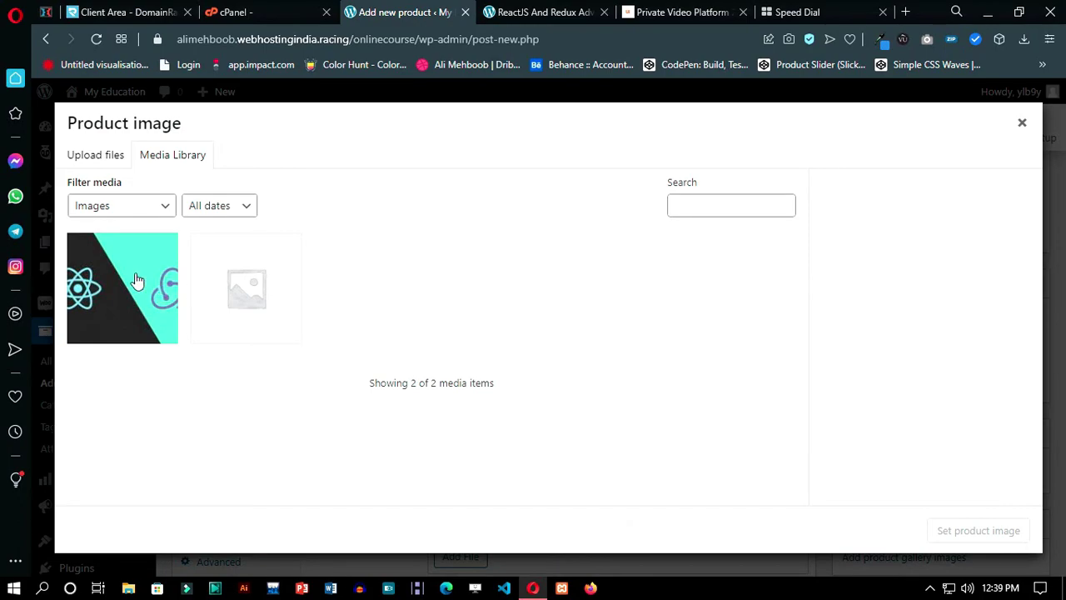
{"action": "left_click", "coordinate": [138, 281]}
{"action": "left_click", "coordinate": [979, 530]}
{"action": "scroll", "coordinate": [891, 475], "scroll_direction": "down", "scroll_amount": 3}
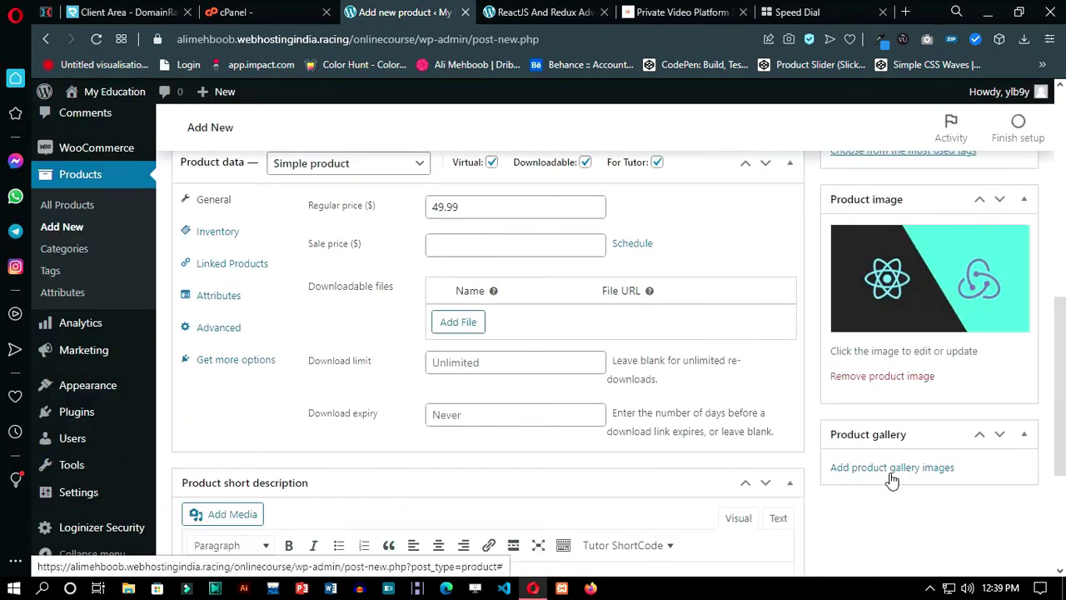
{"action": "scroll", "coordinate": [891, 481], "scroll_direction": "down", "scroll_amount": 3}
{"action": "scroll", "coordinate": [813, 478], "scroll_direction": "up", "scroll_amount": 10}
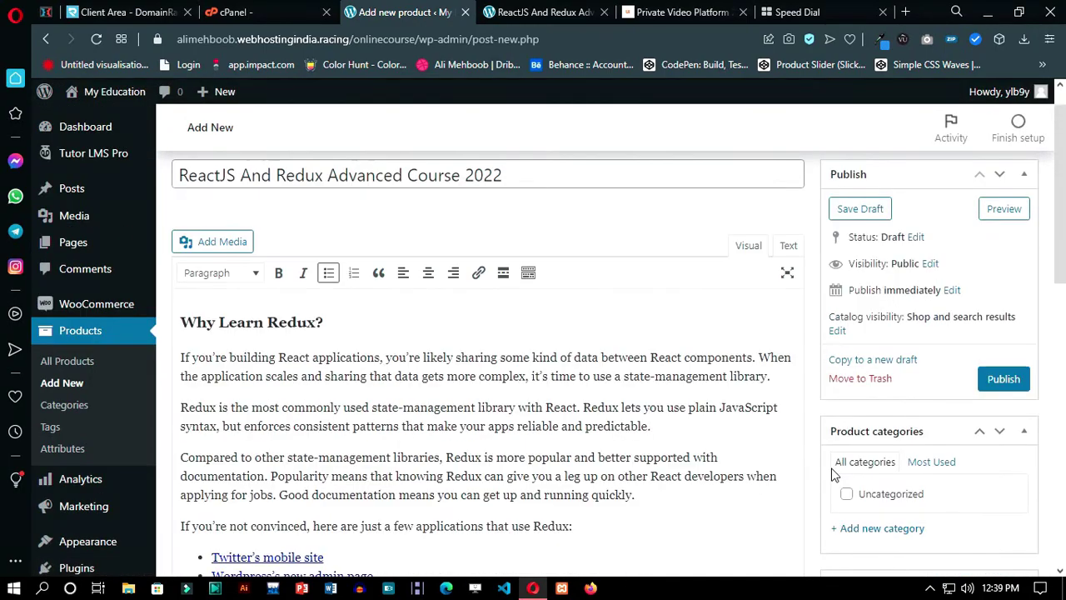
{"action": "scroll", "coordinate": [833, 474], "scroll_direction": "up", "scroll_amount": 1}
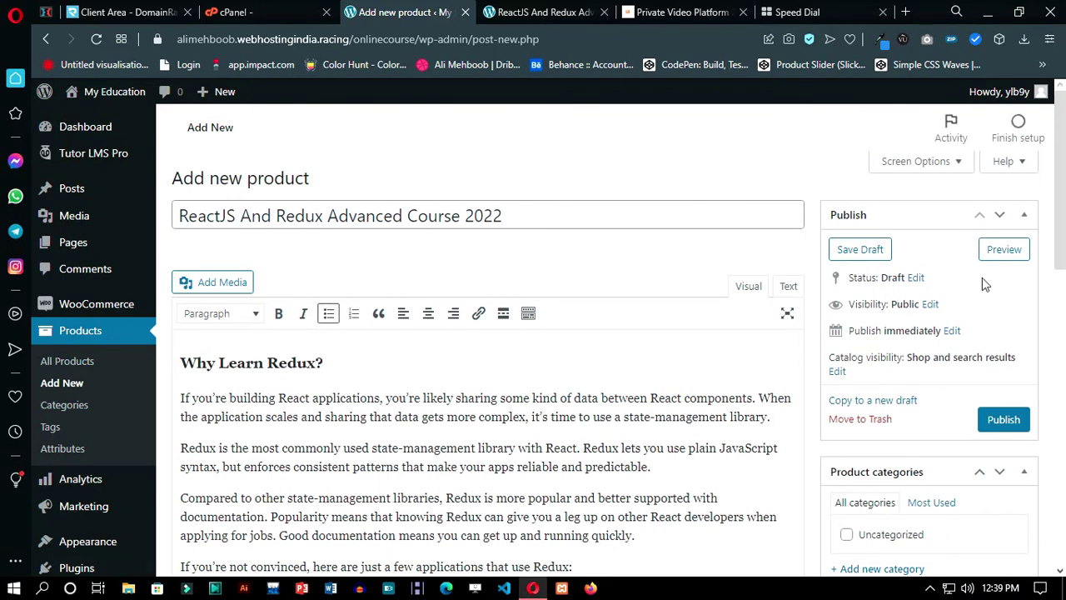
{"action": "left_click", "coordinate": [1023, 422]}
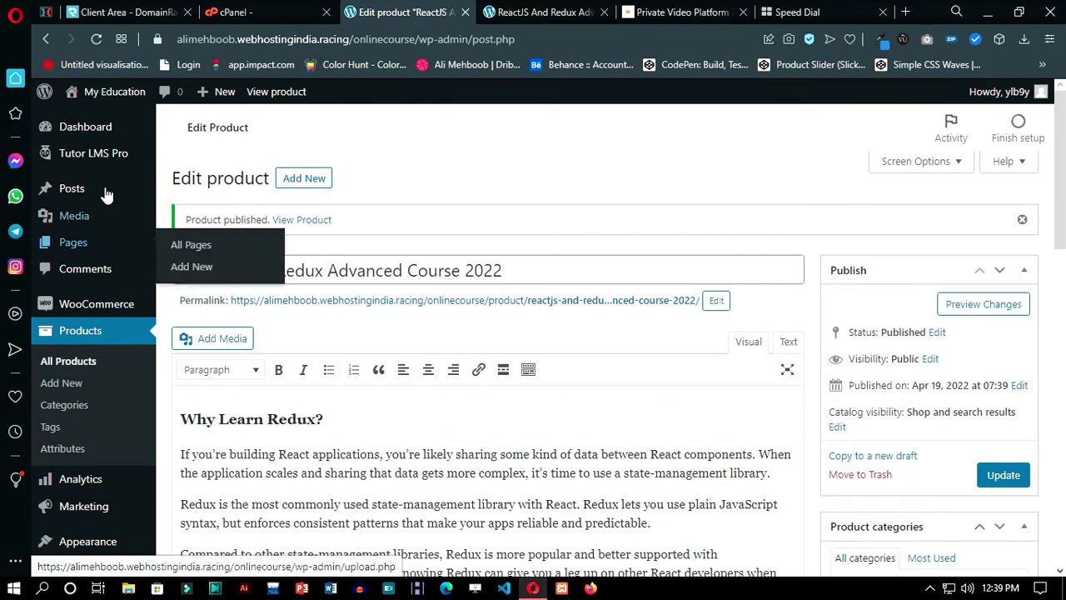
Step: Link the course to the 'ReactJS And Redux Advanced Course 2022' product and make it Paid
{"action": "left_click", "coordinate": [197, 158]}
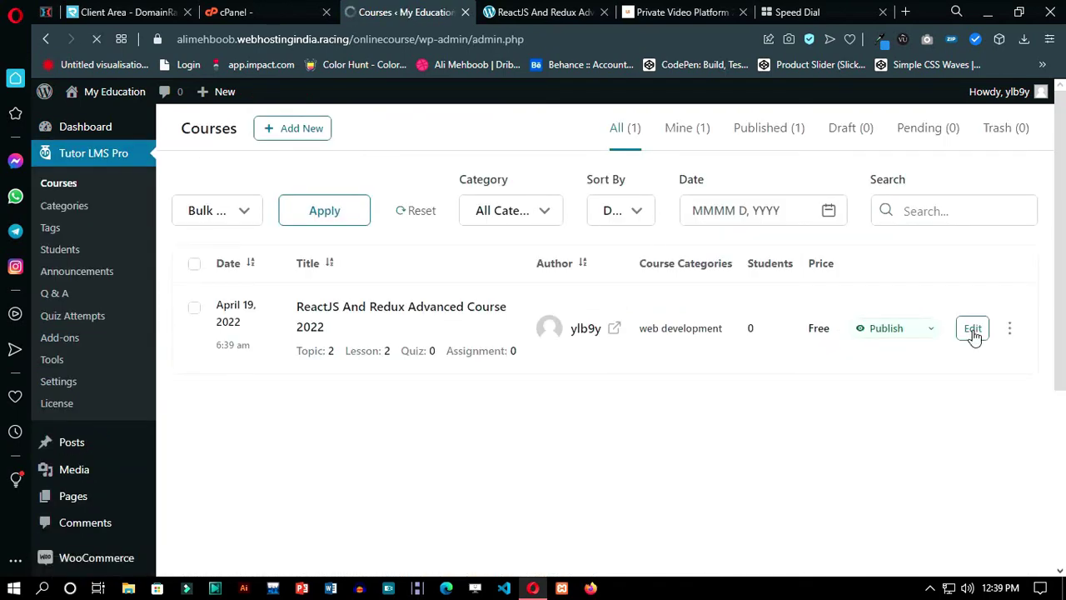
{"action": "scroll", "coordinate": [816, 379], "scroll_direction": "down", "scroll_amount": 3}
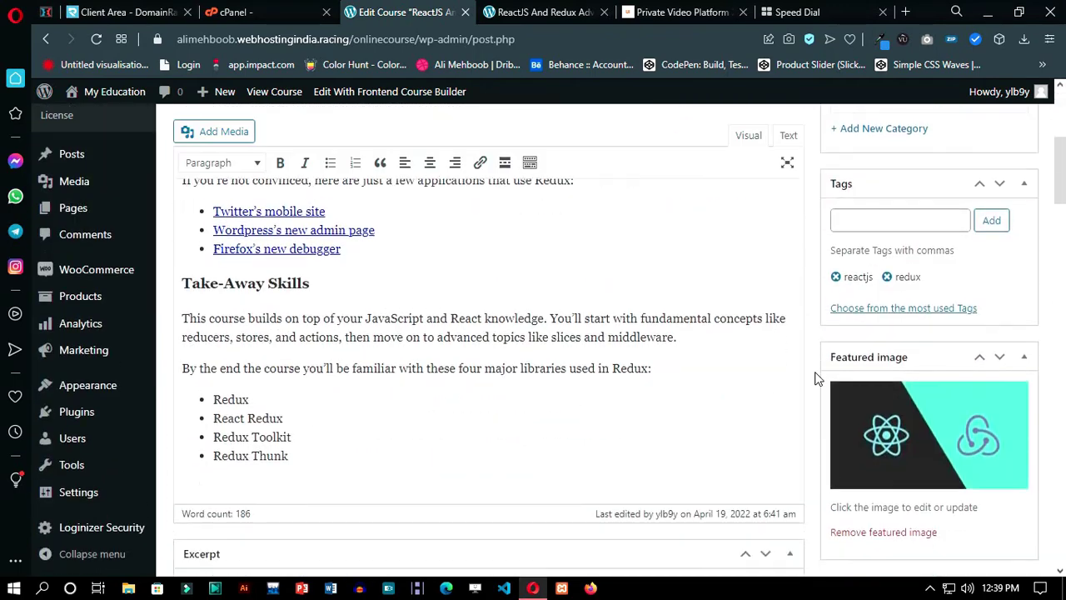
{"action": "scroll", "coordinate": [816, 379], "scroll_direction": "down", "scroll_amount": 12}
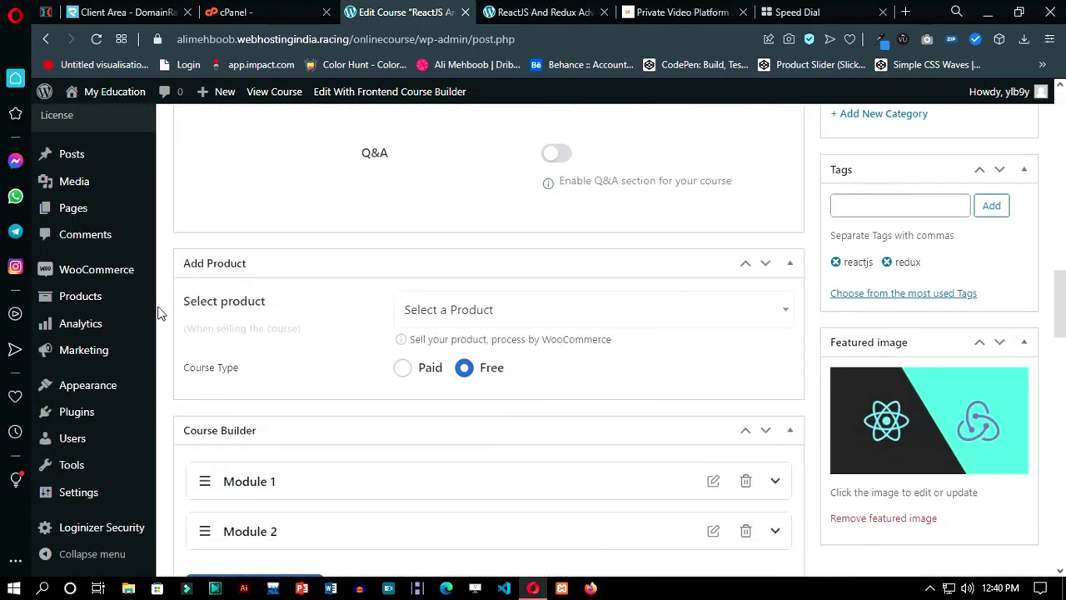
{"action": "left_click", "coordinate": [783, 317]}
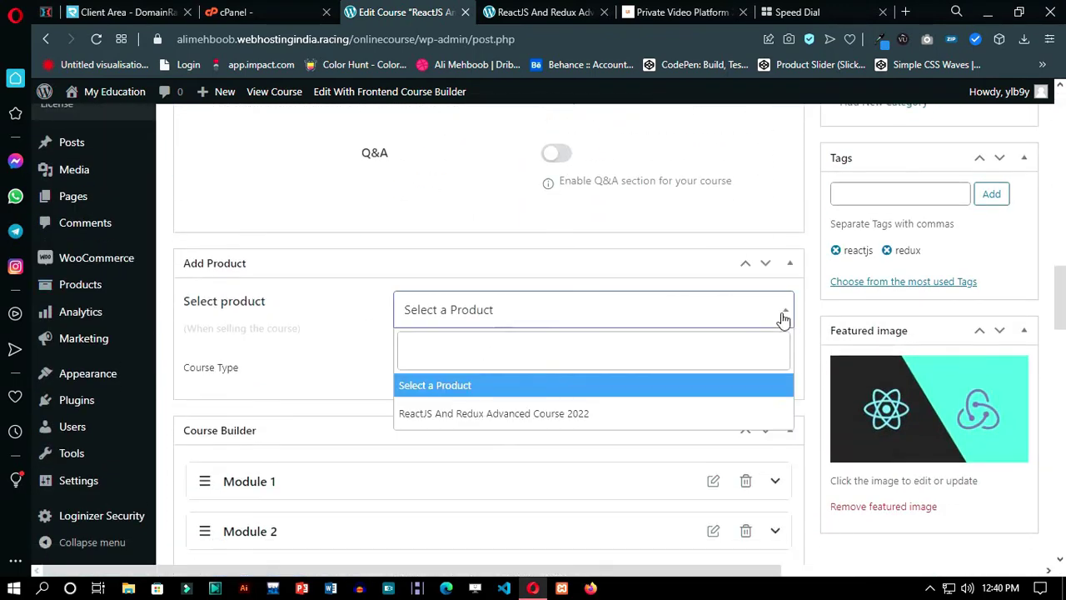
{"action": "left_click", "coordinate": [547, 414]}
{"action": "left_click", "coordinate": [403, 367]}
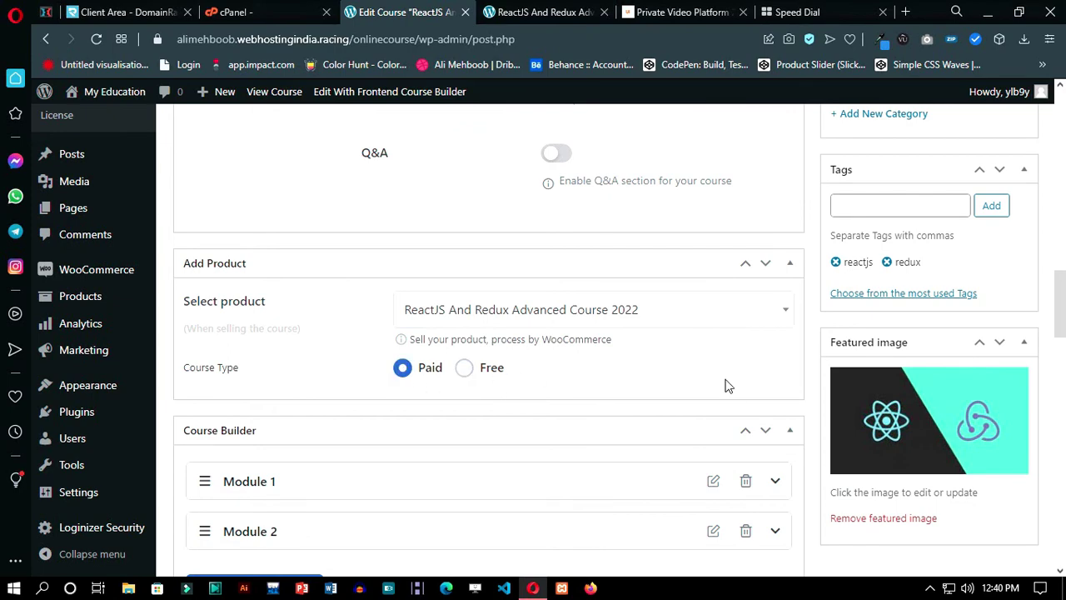
{"action": "scroll", "coordinate": [781, 386], "scroll_direction": "down", "scroll_amount": 2}
{"action": "scroll", "coordinate": [735, 259], "scroll_direction": "up", "scroll_amount": 2}
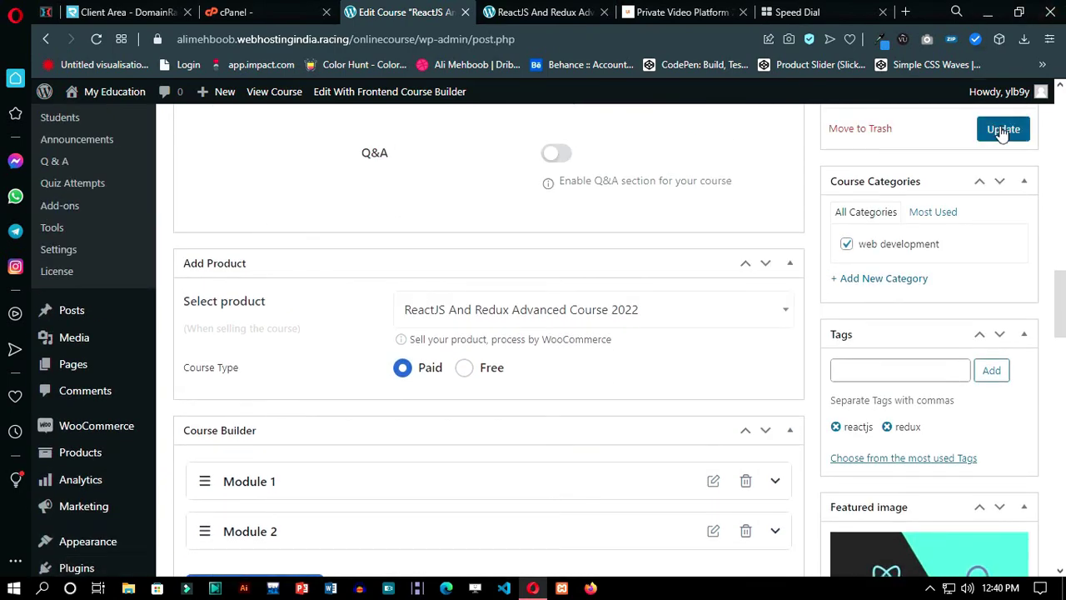
{"action": "scroll", "coordinate": [967, 146], "scroll_direction": "up", "scroll_amount": 15}
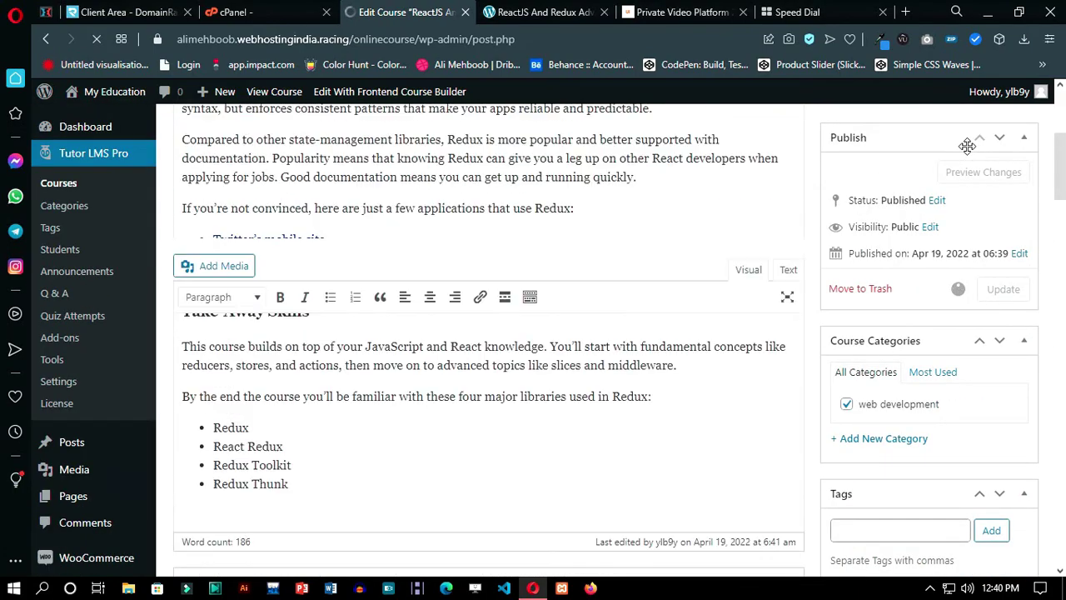
{"action": "scroll", "coordinate": [967, 146], "scroll_direction": "up", "scroll_amount": 1}
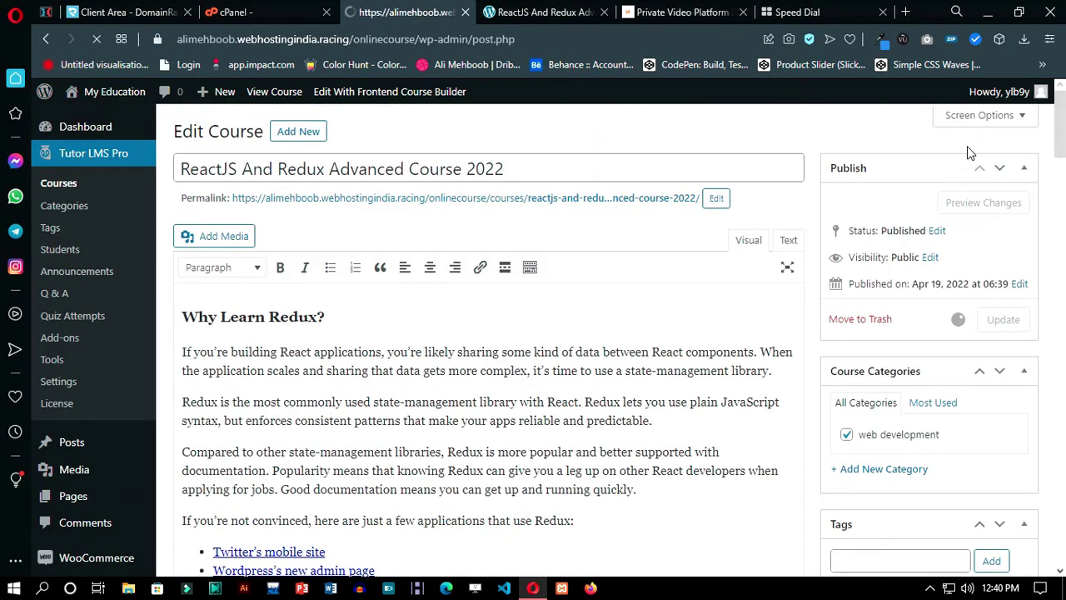
Step: Reload the course page to confirm its price changed from Free to $49.99
{"action": "left_click", "coordinate": [541, 11]}
{"action": "key", "text": "F5"}
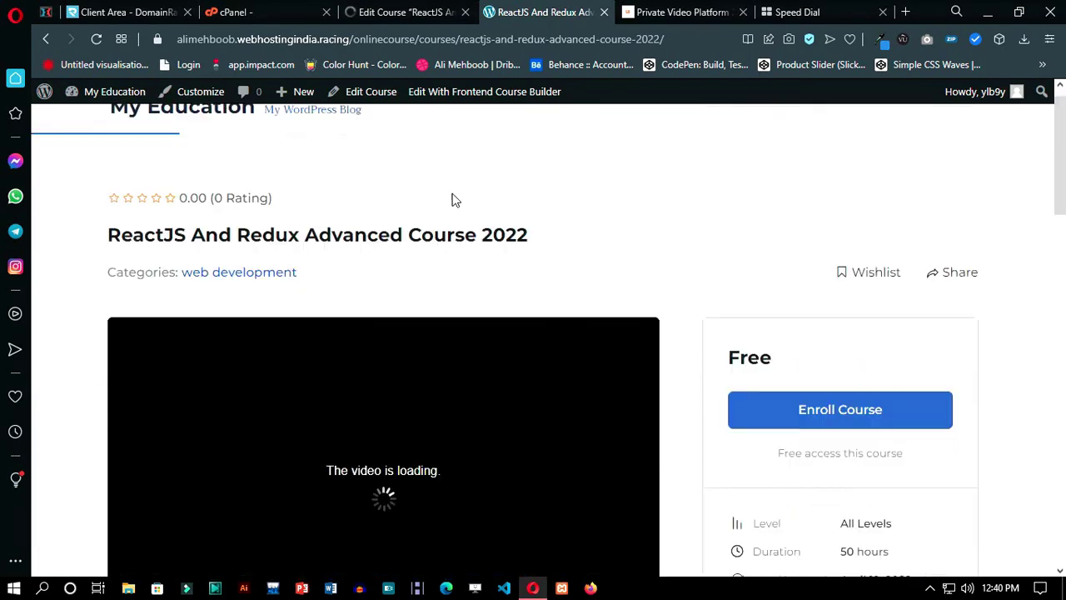
{"action": "left_click_drag", "start_coordinate": [798, 392], "coordinate": [487, 346]}
{"action": "left_click", "coordinate": [102, 42]}
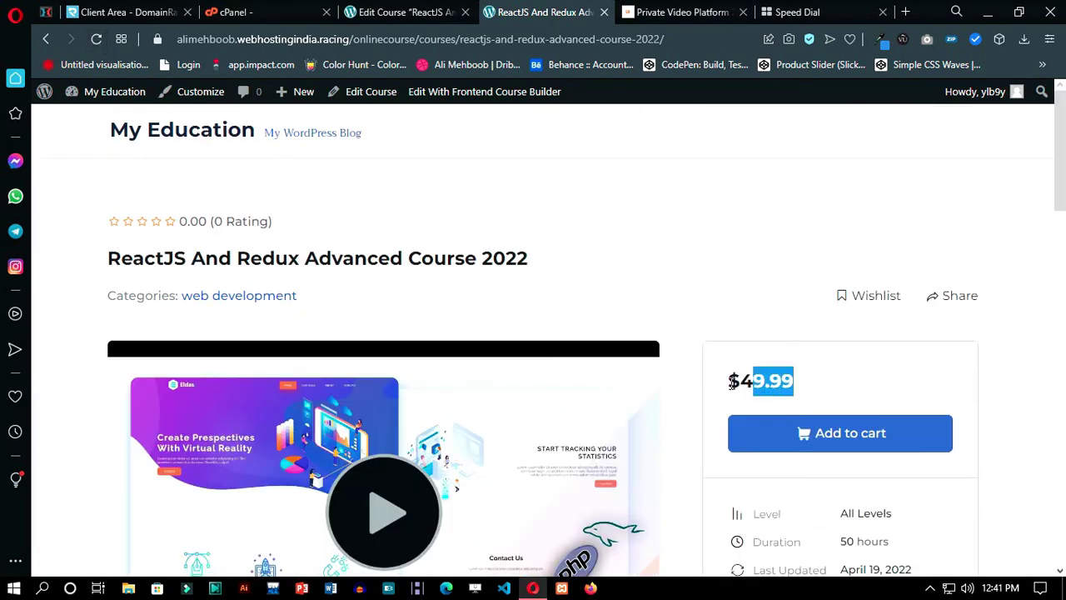
{"action": "left_click", "coordinate": [733, 381]}
{"action": "scroll", "coordinate": [717, 400], "scroll_direction": "down", "scroll_amount": 1}
{"action": "scroll", "coordinate": [800, 354], "scroll_direction": "down", "scroll_amount": 2}
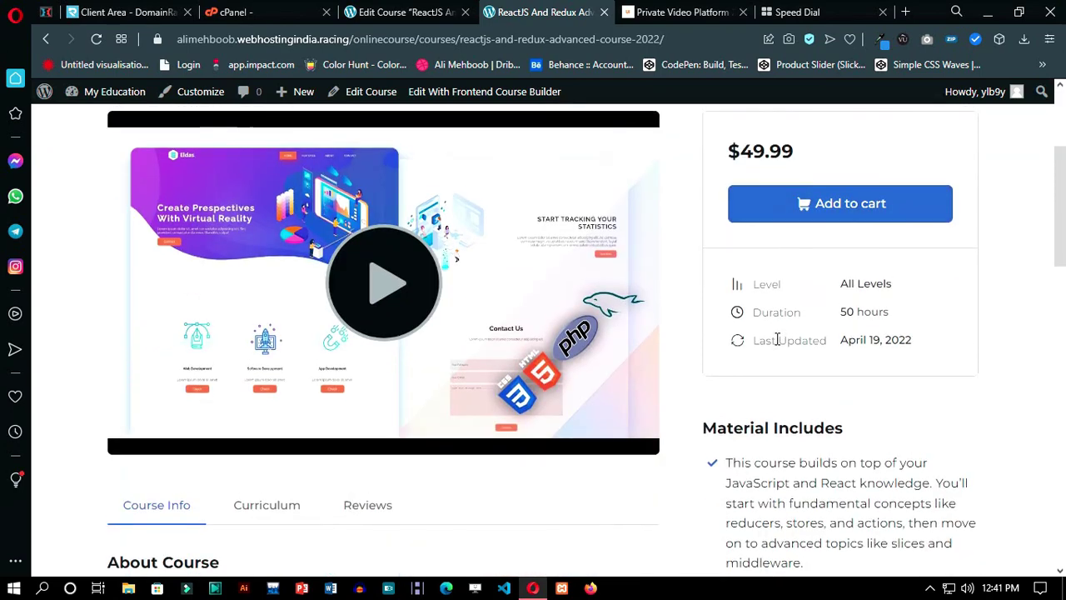
{"action": "scroll", "coordinate": [799, 350], "scroll_direction": "up", "scroll_amount": 2}
{"action": "key", "text": "F5"}
{"action": "scroll", "coordinate": [810, 352], "scroll_direction": "up", "scroll_amount": 1}
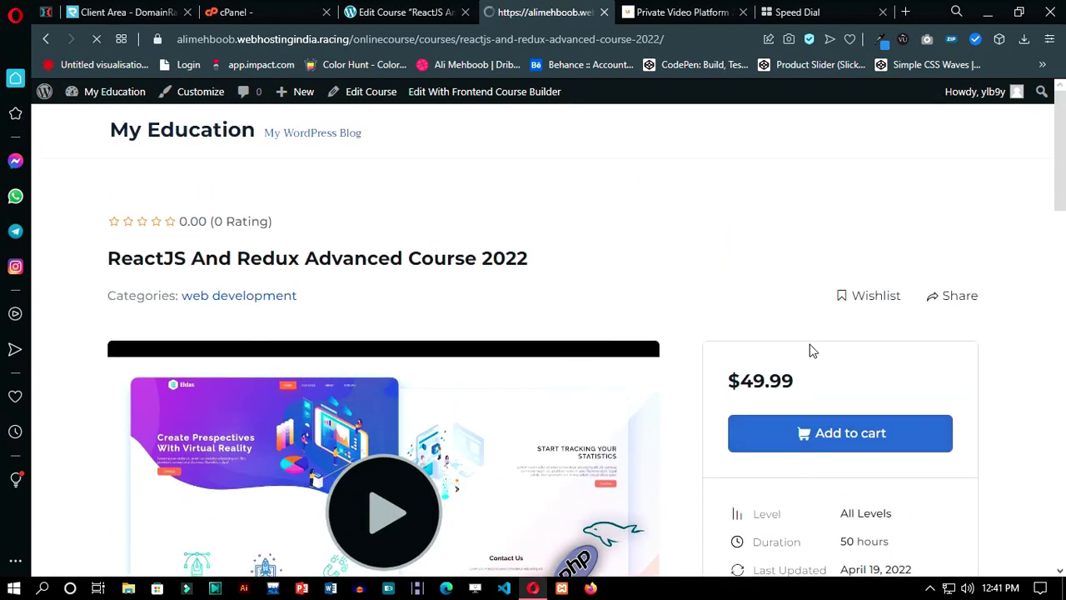
{"action": "scroll", "coordinate": [756, 399], "scroll_direction": "down", "scroll_amount": 1}
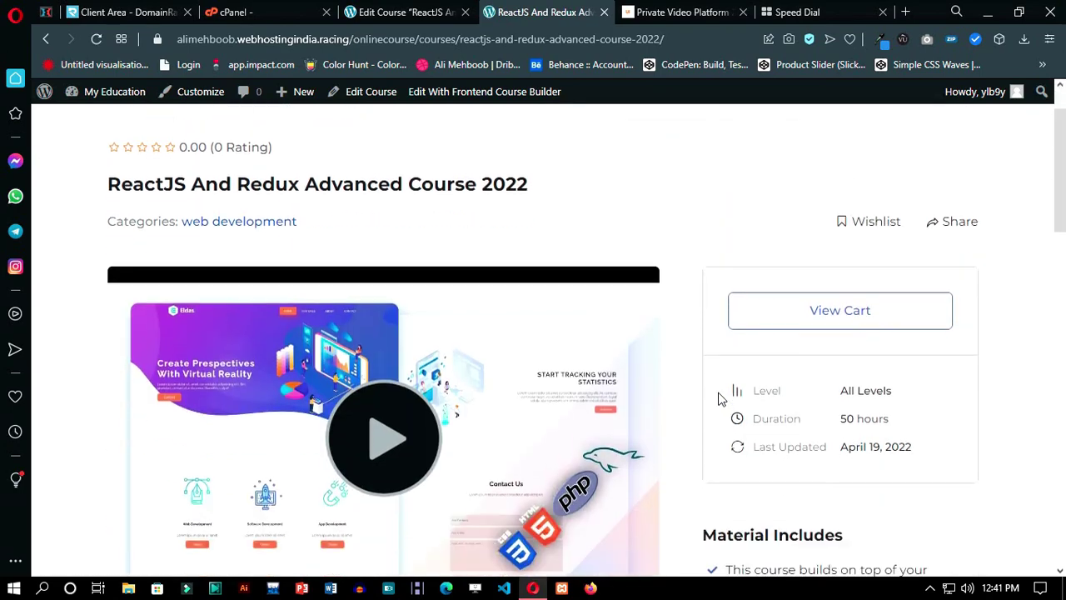
Step: Open the cart holding the course at $ 50, then go to the Checkout page
{"action": "left_click", "coordinate": [818, 313]}
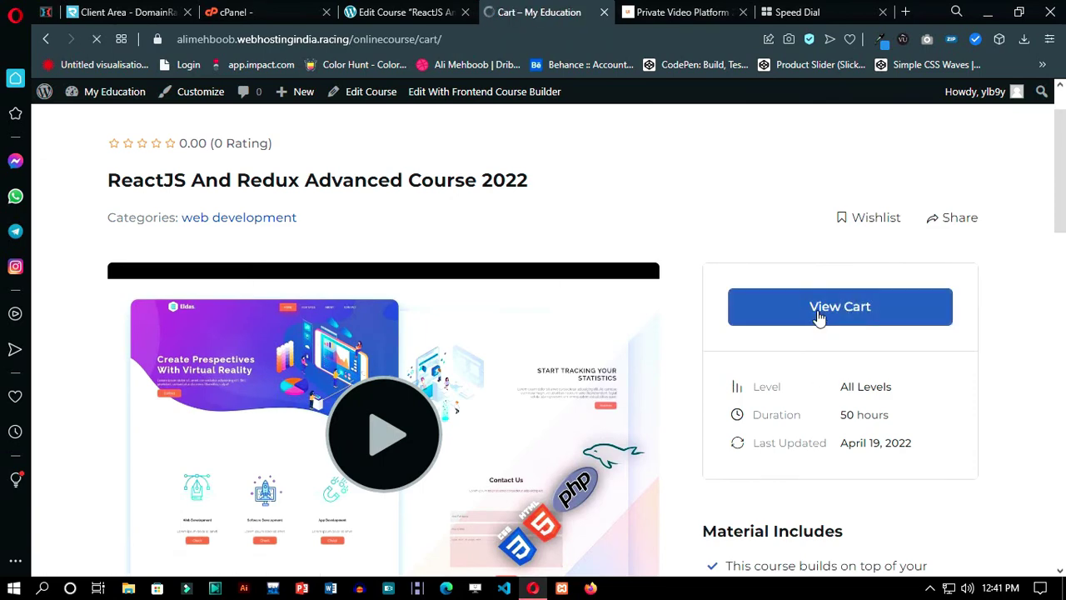
{"action": "scroll", "coordinate": [636, 447], "scroll_direction": "down", "scroll_amount": 2}
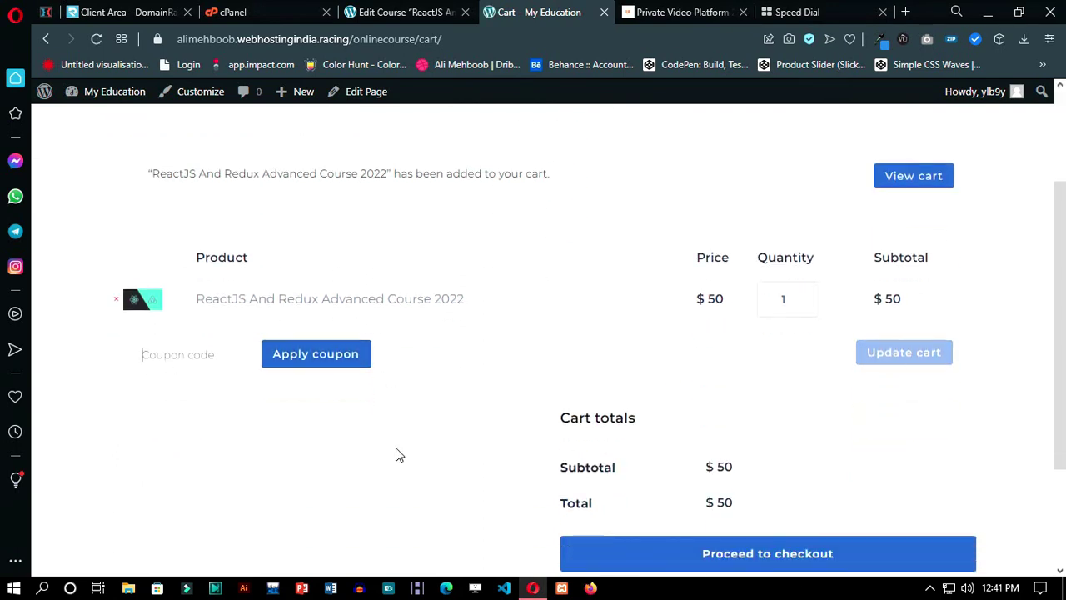
{"action": "scroll", "coordinate": [786, 409], "scroll_direction": "down", "scroll_amount": 2}
{"action": "scroll", "coordinate": [747, 442], "scroll_direction": "up", "scroll_amount": 1}
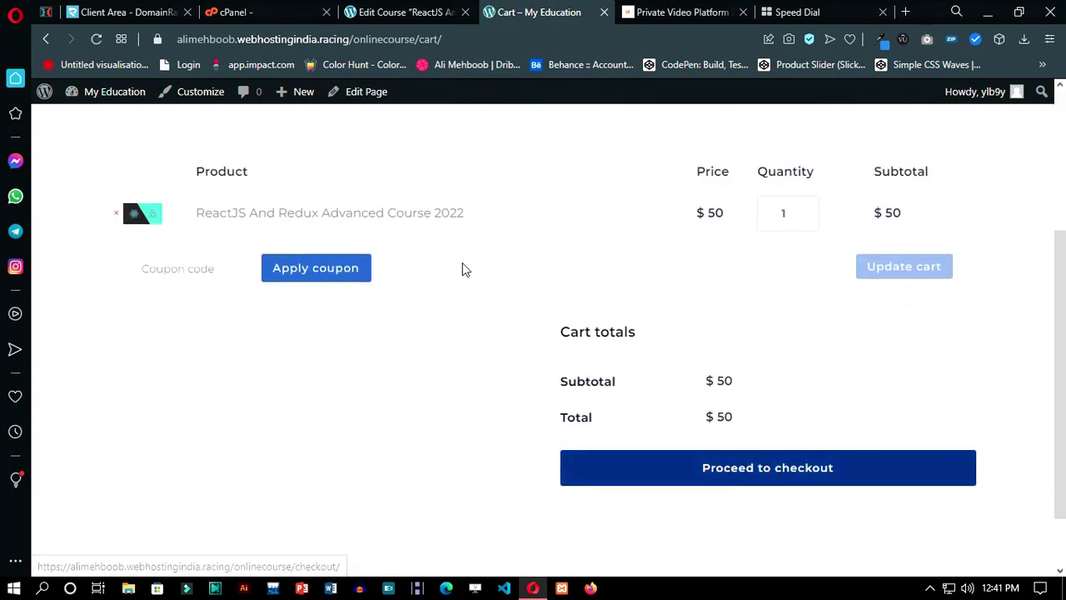
{"action": "left_click_drag", "start_coordinate": [464, 269], "coordinate": [322, 214]}
{"action": "left_click", "coordinate": [405, 269]}
{"action": "scroll", "coordinate": [469, 295], "scroll_direction": "up", "scroll_amount": 3}
{"action": "scroll", "coordinate": [683, 391], "scroll_direction": "down", "scroll_amount": 4}
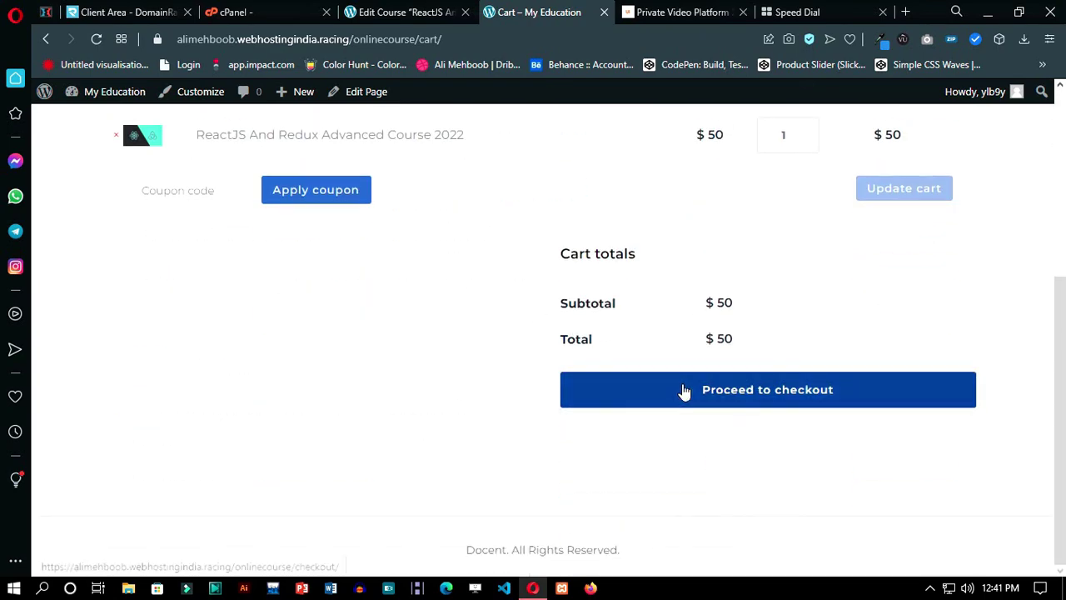
{"action": "left_click", "coordinate": [683, 392]}
{"action": "scroll", "coordinate": [583, 333], "scroll_direction": "down", "scroll_amount": 1}
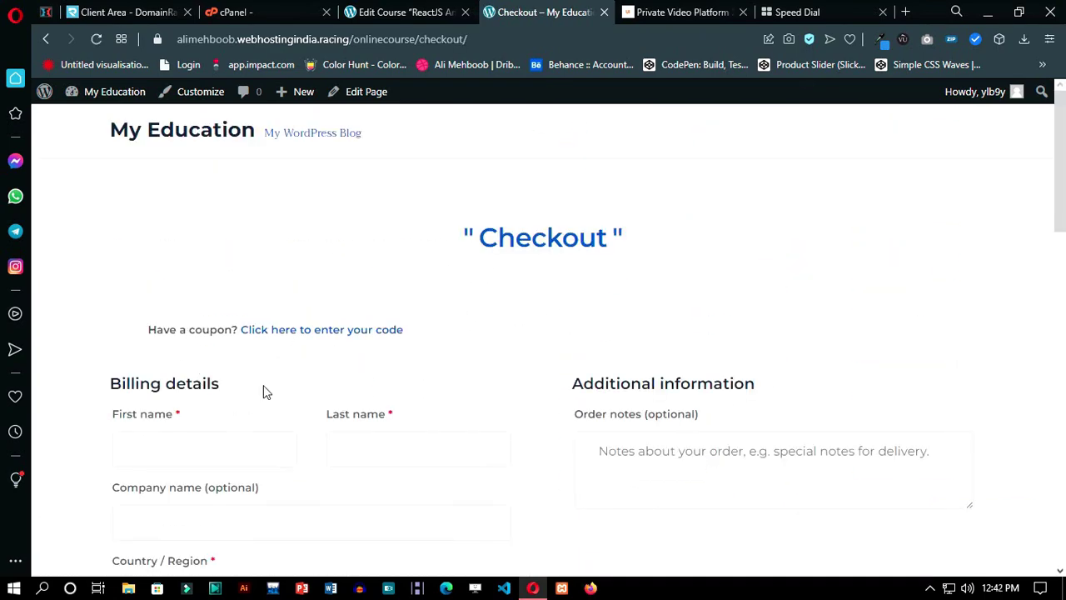
Step: Scroll through the checkout form down to the $ 50 order summary
{"action": "left_click_drag", "start_coordinate": [265, 392], "coordinate": [69, 383]}
{"action": "left_click", "coordinate": [239, 384]}
{"action": "scroll", "coordinate": [238, 381], "scroll_direction": "down", "scroll_amount": 4}
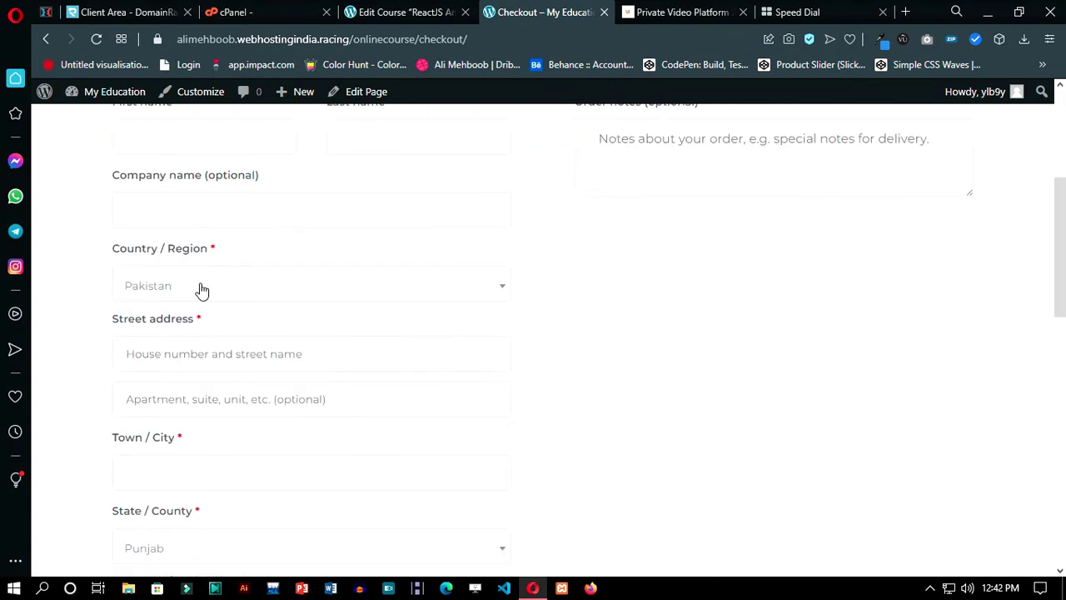
{"action": "scroll", "coordinate": [334, 275], "scroll_direction": "down", "scroll_amount": 1}
{"action": "scroll", "coordinate": [345, 307], "scroll_direction": "down", "scroll_amount": 6}
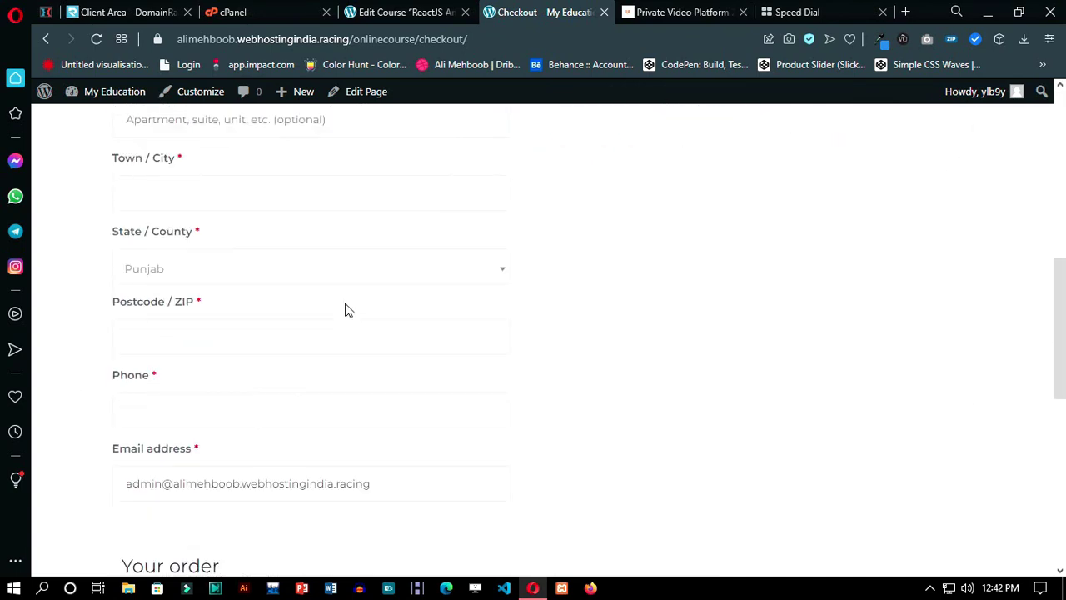
{"action": "scroll", "coordinate": [258, 398], "scroll_direction": "down", "scroll_amount": 3}
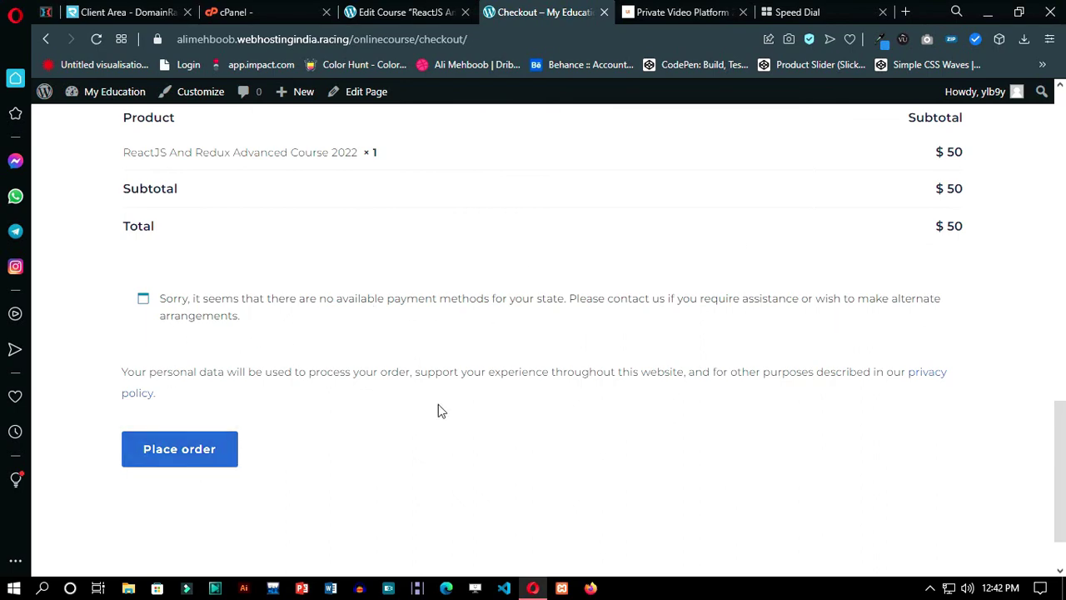
Step: Glance at the course editor, then return to checkout and dismiss the address suggestions
{"action": "left_click", "coordinate": [404, 11]}
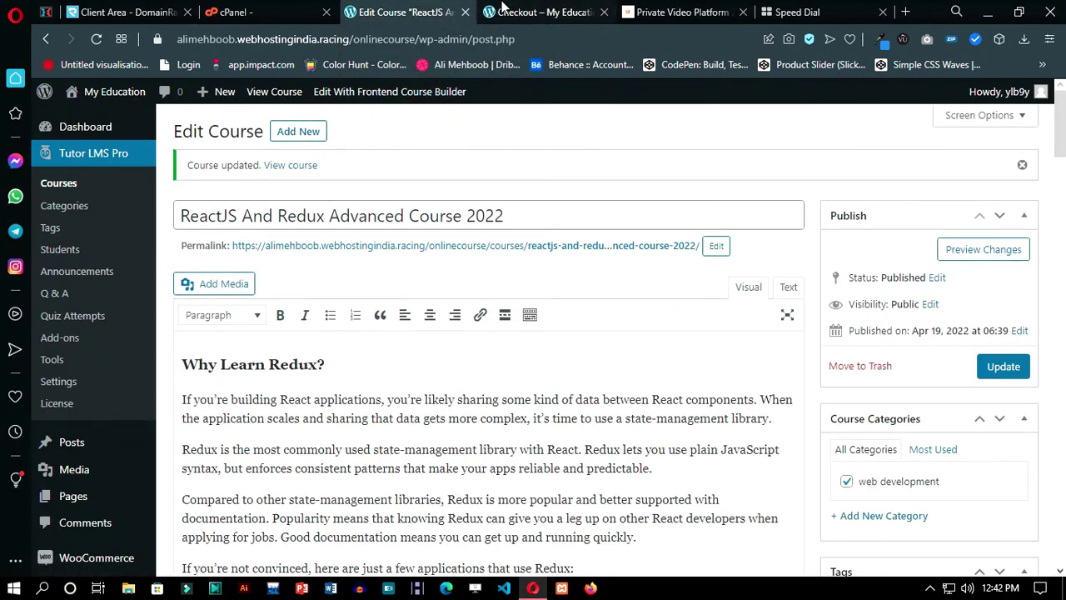
{"action": "left_click", "coordinate": [541, 12]}
{"action": "scroll", "coordinate": [512, 210], "scroll_direction": "up", "scroll_amount": 2}
{"action": "scroll", "coordinate": [511, 212], "scroll_direction": "up", "scroll_amount": 10}
{"action": "left_click_drag", "start_coordinate": [466, 39], "coordinate": [415, 39]}
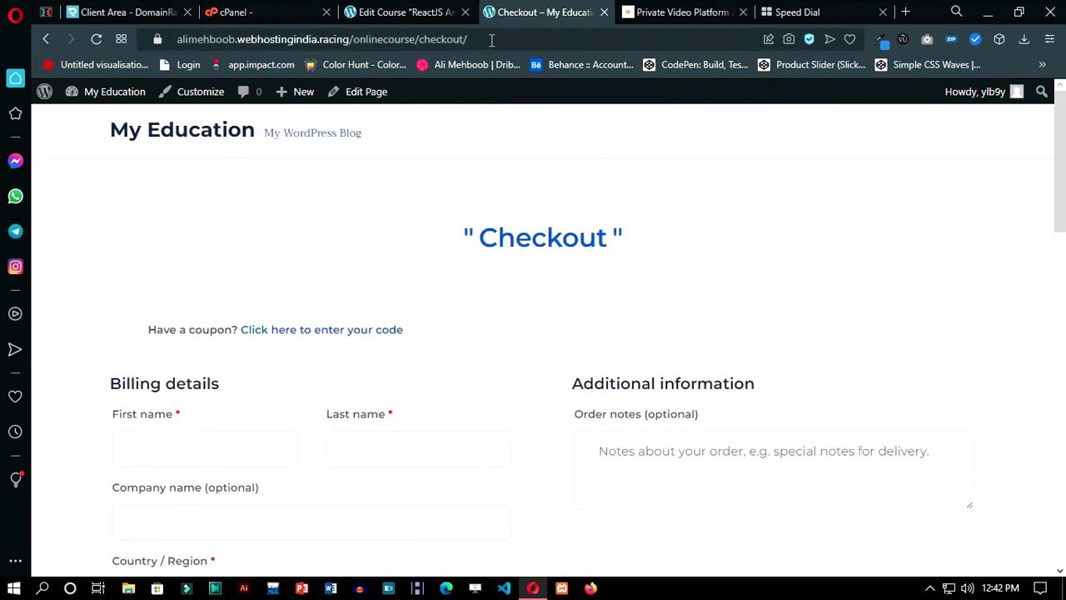
{"action": "left_click", "coordinate": [417, 176]}
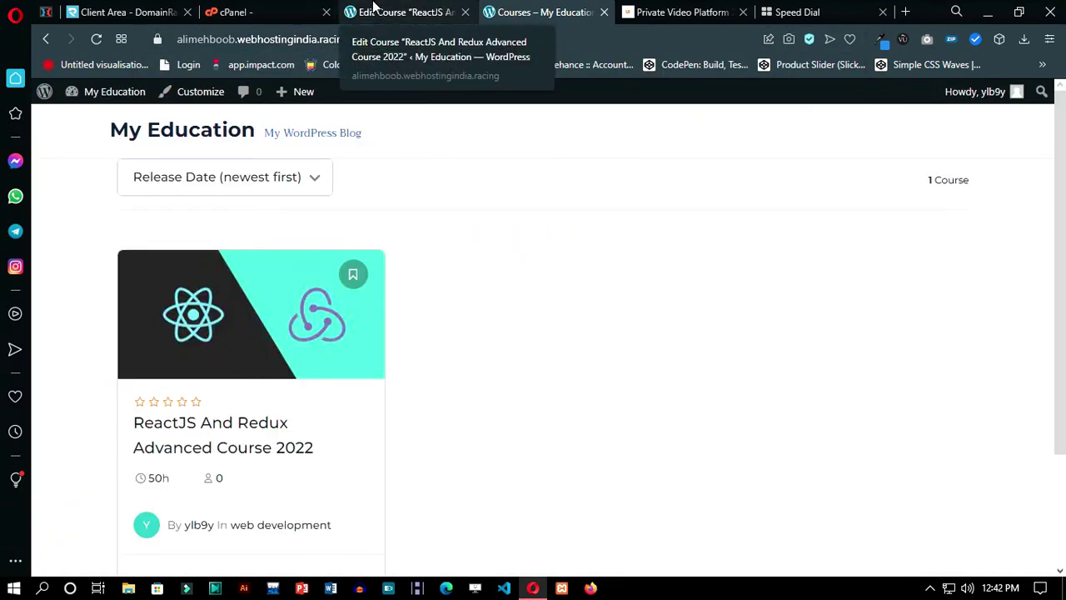
{"action": "scroll", "coordinate": [373, 247], "scroll_direction": "down", "scroll_amount": 1}
{"action": "scroll", "coordinate": [372, 256], "scroll_direction": "up", "scroll_amount": 1}
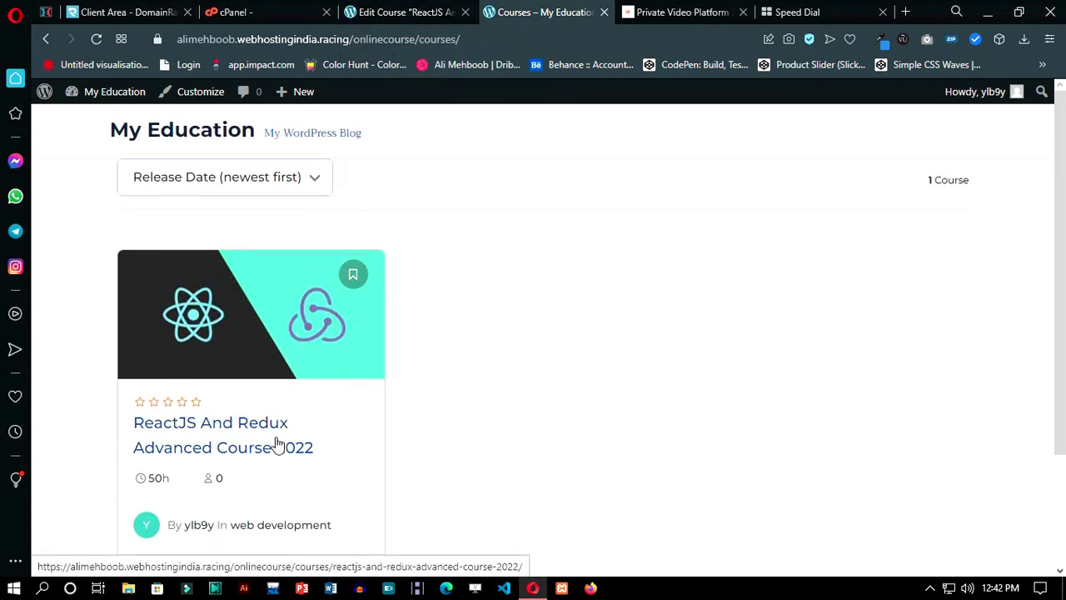
Step: Reopen ReactJS And Redux Advanced Course 2022 from the Courses listing, showing View Cart and Material Includes
{"action": "left_click", "coordinate": [386, 12]}
{"action": "key", "text": "ctrl+Tab"}
{"action": "left_click", "coordinate": [258, 421]}
{"action": "left_click", "coordinate": [404, 12]}
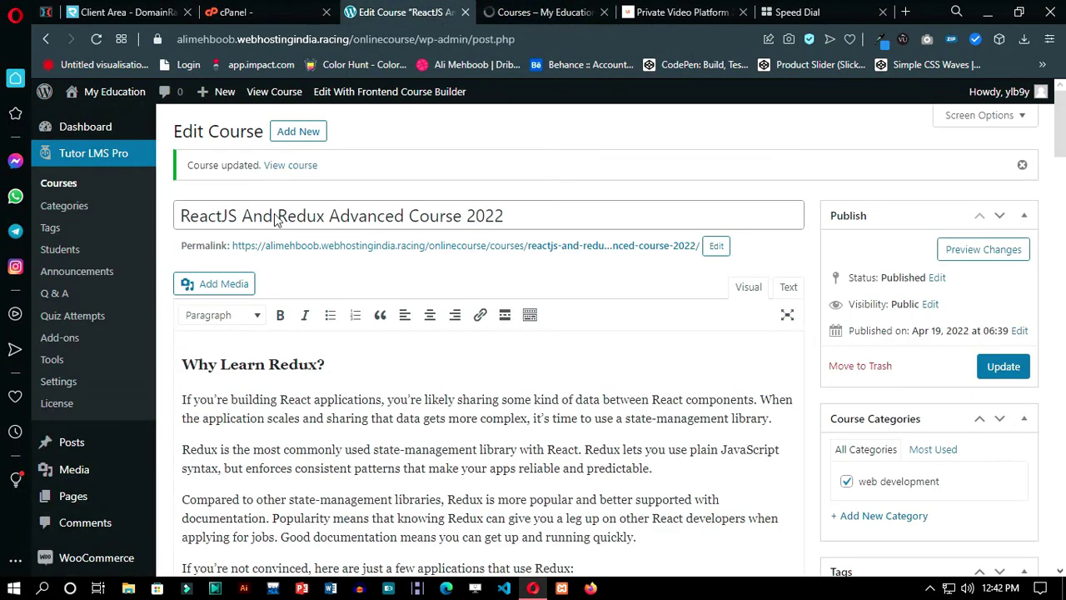
{"action": "scroll", "coordinate": [114, 315], "scroll_direction": "down", "scroll_amount": 6}
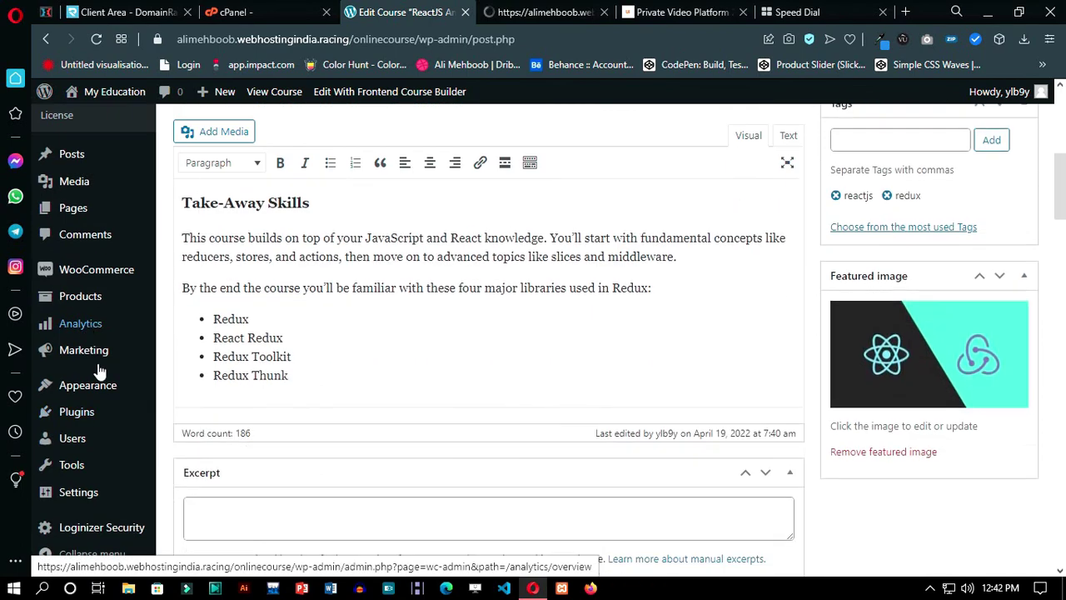
{"action": "scroll", "coordinate": [117, 341], "scroll_direction": "up", "scroll_amount": 1}
{"action": "scroll", "coordinate": [143, 331], "scroll_direction": "up", "scroll_amount": 5}
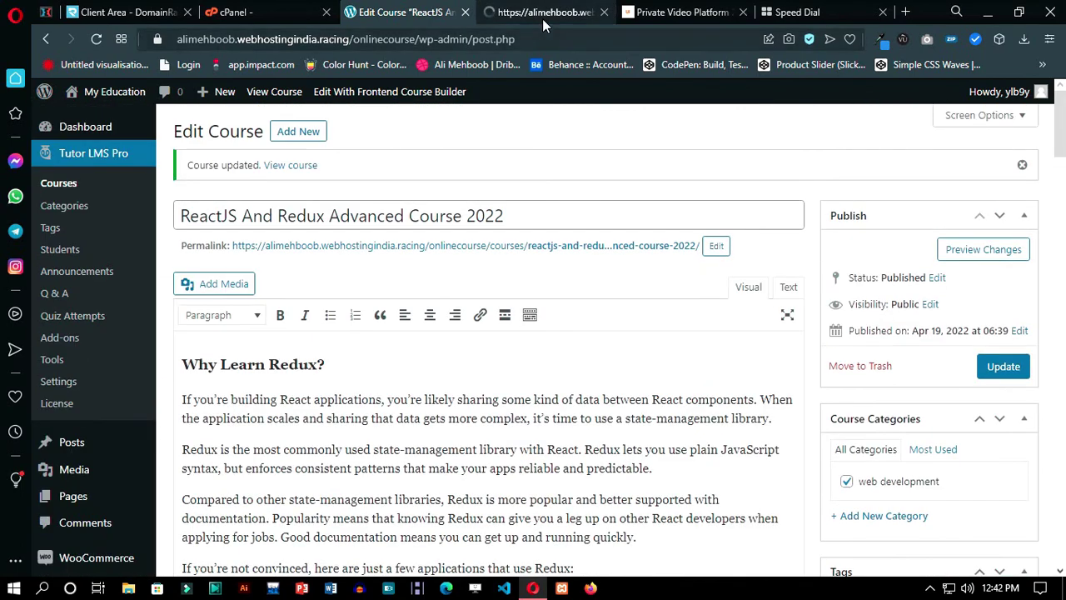
{"action": "left_click", "coordinate": [542, 18]}
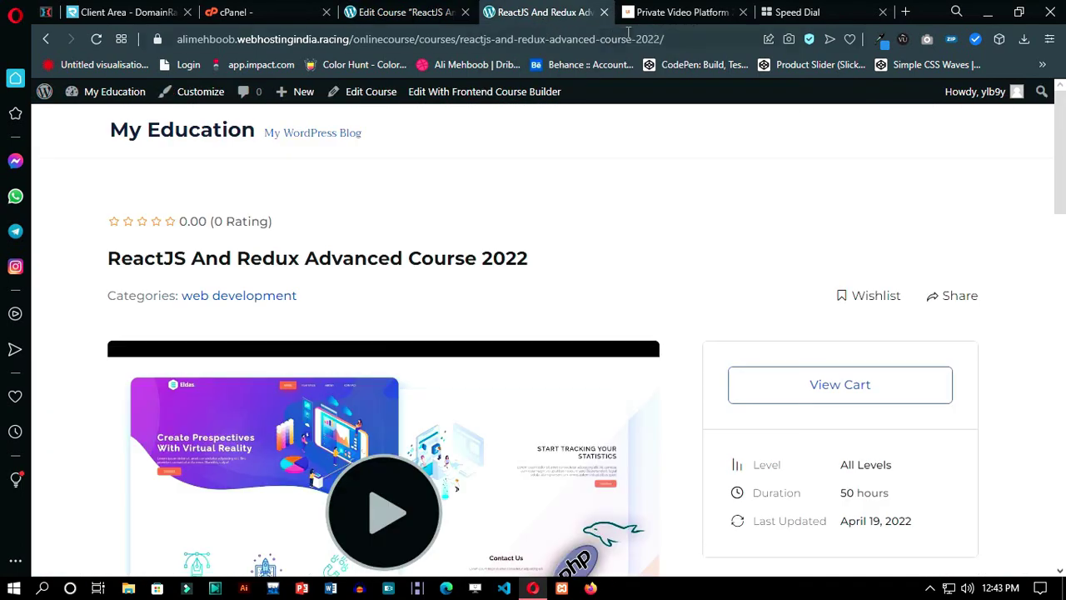
{"action": "scroll", "coordinate": [661, 375], "scroll_direction": "down", "scroll_amount": 3}
{"action": "scroll", "coordinate": [661, 368], "scroll_direction": "down", "scroll_amount": 6}
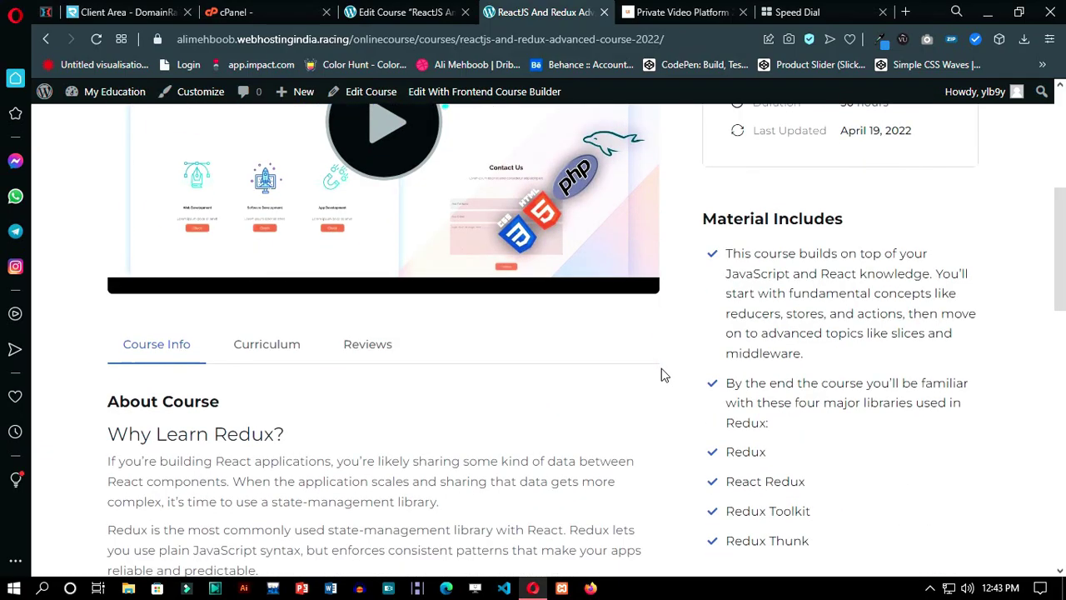